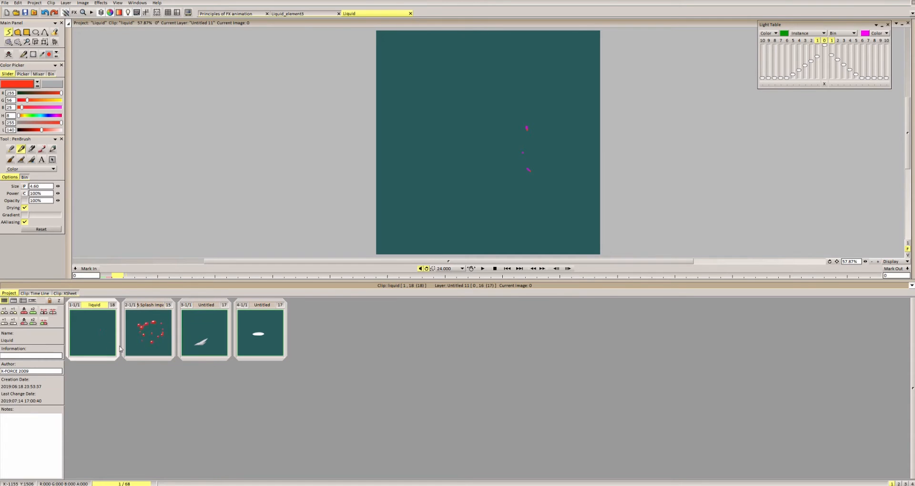
Open the liquid clip's timeline and play and scrub through the red splash animation to study its motion.
left_click(94, 330)
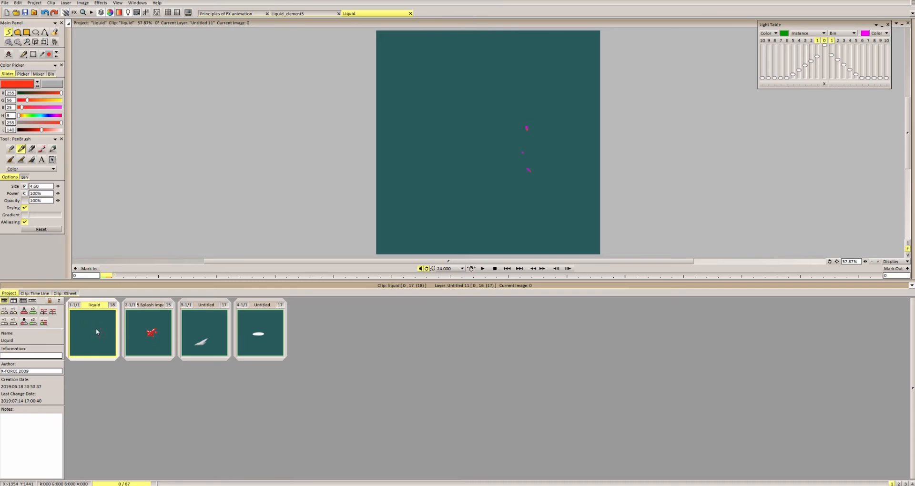
double_click(96, 327)
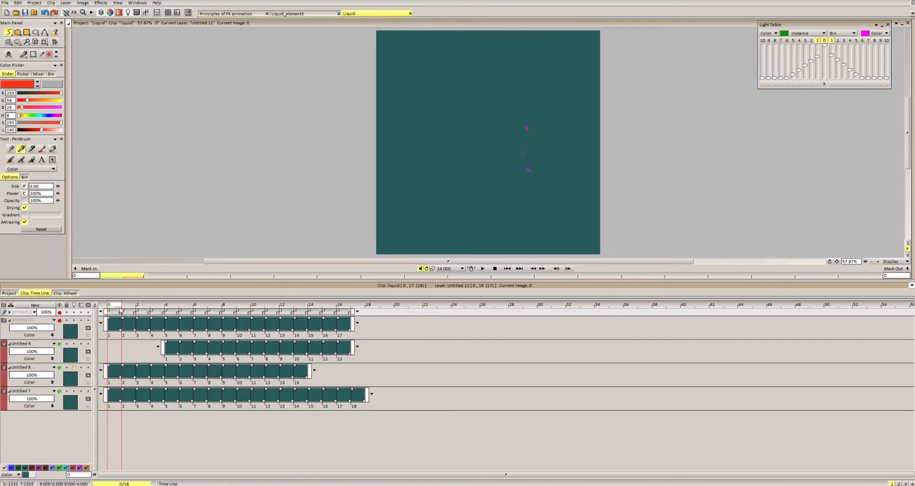
mouse_move(121, 310)
left_mouse_down()
mouse_move(269, 304)
mouse_move(107, 305)
left_mouse_up()
left_click(482, 269)
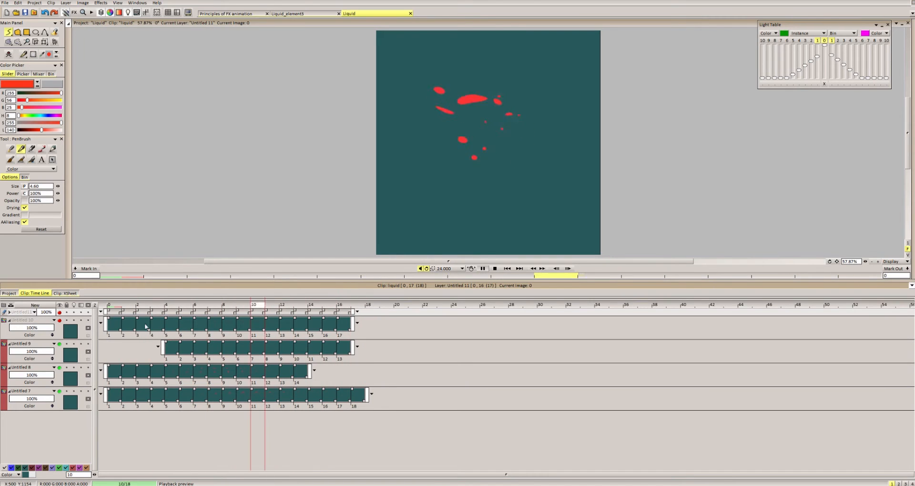
left_click_drag(145, 300, 145, 305)
left_click(482, 269)
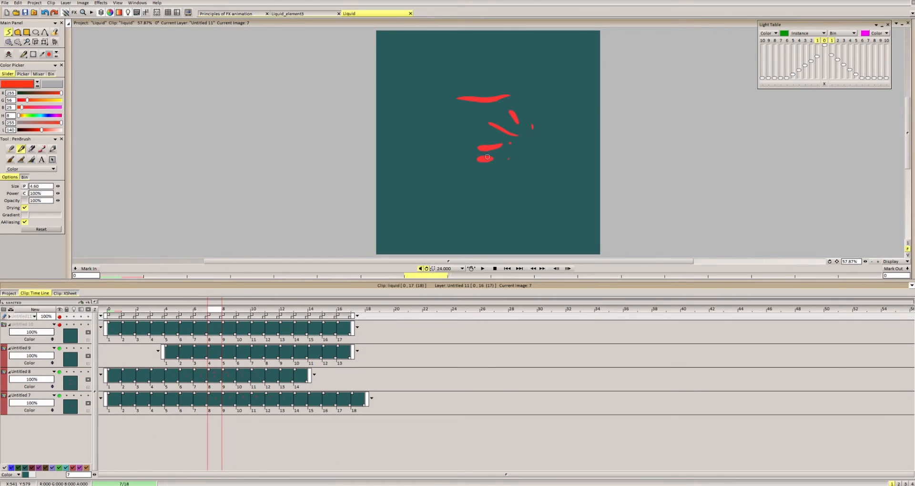
left_click_drag(223, 327, 278, 327)
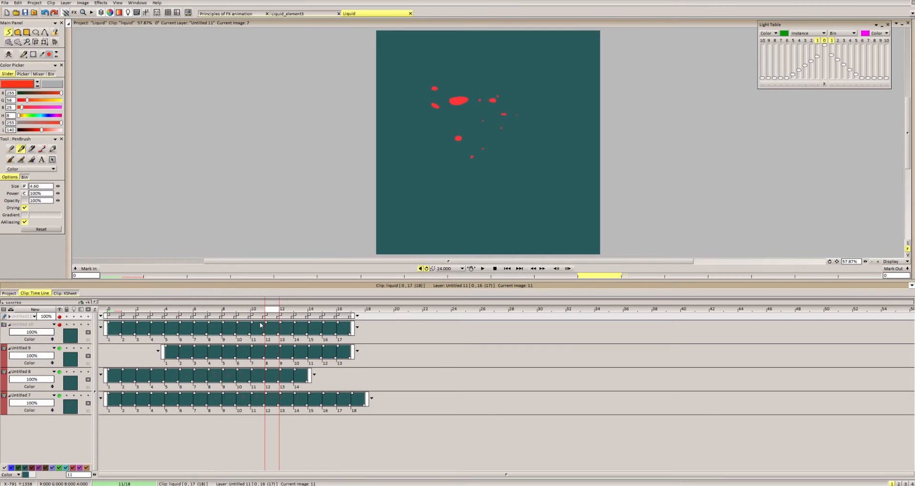
scroll(478, 121, "up", 3)
left_click(34, 309)
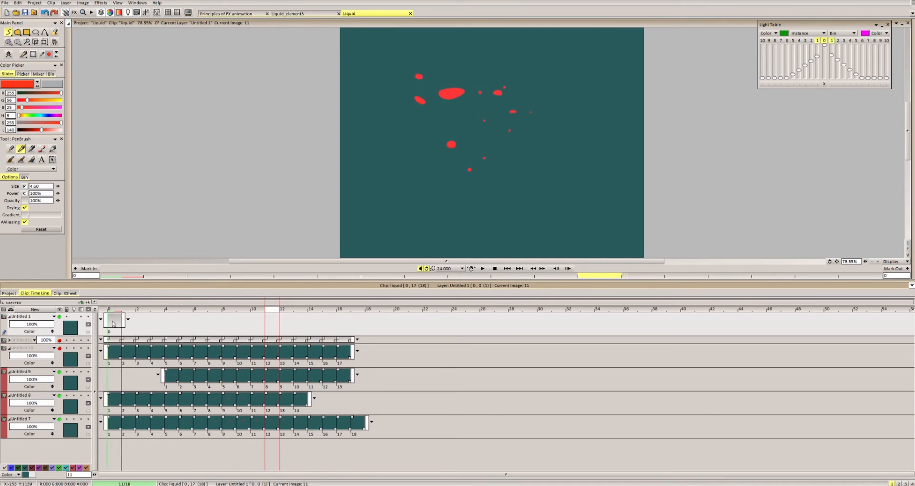
right_click(113, 324)
left_click(122, 324)
scroll(476, 142, "up", 1)
left_click_drag(124, 320, 356, 319)
scroll(443, 136, "down", 3)
key("ctrl+z")
key("ctrl+z")
Replay the splash animation and scrub back through its frames to the first frame.
scroll(498, 158, "down", 2)
left_click(485, 269)
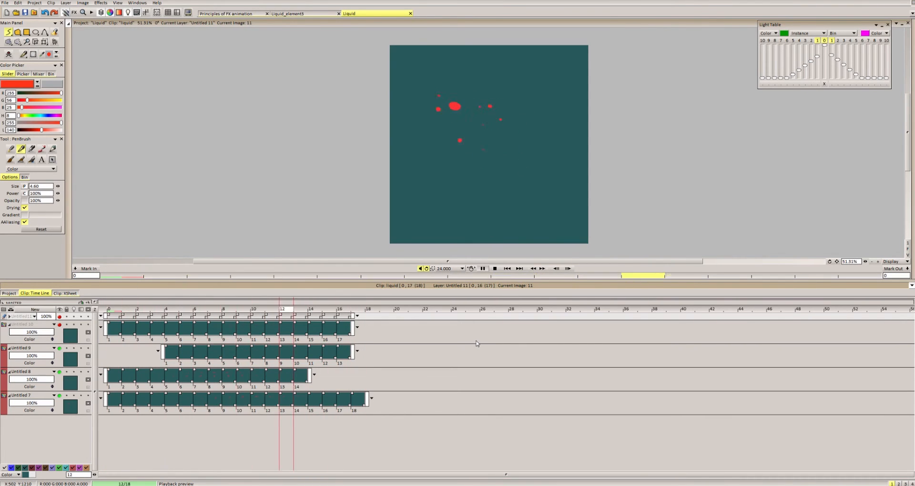
left_click_drag(343, 308, 191, 328)
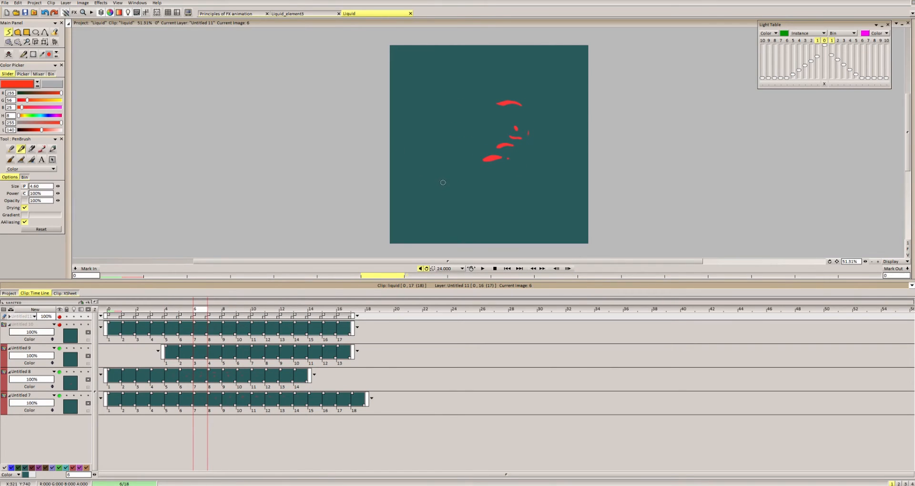
left_click_drag(434, 276, 130, 276)
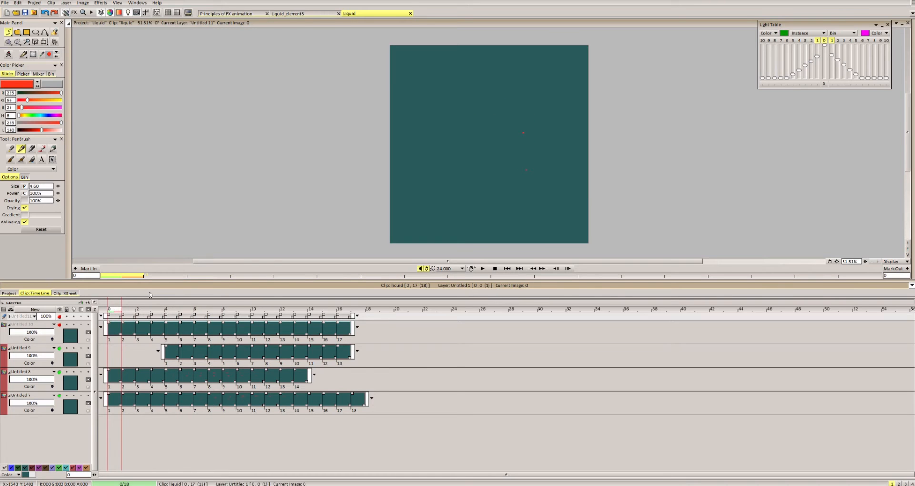
Add a layer lasting 18 frames and sketch an S-shaped red motion path on it, labelled A and B at its ends.
key("ctrl+shift+n")
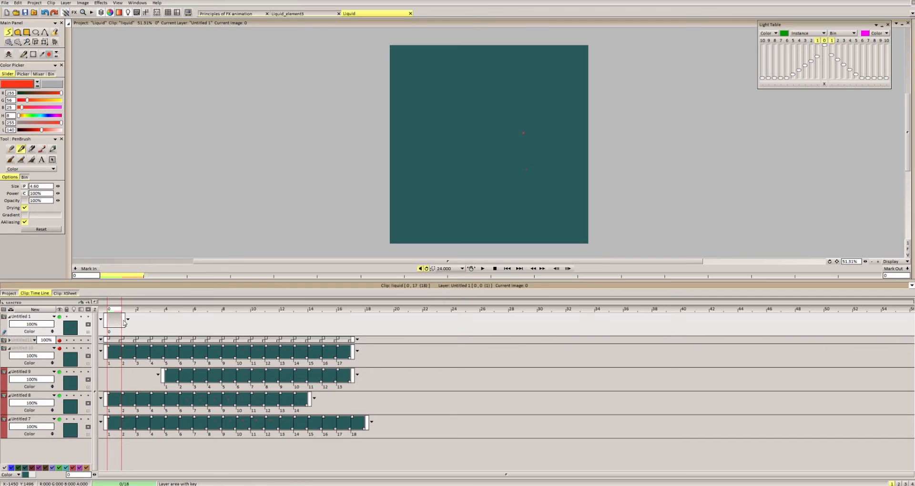
left_click_drag(125, 323, 373, 332)
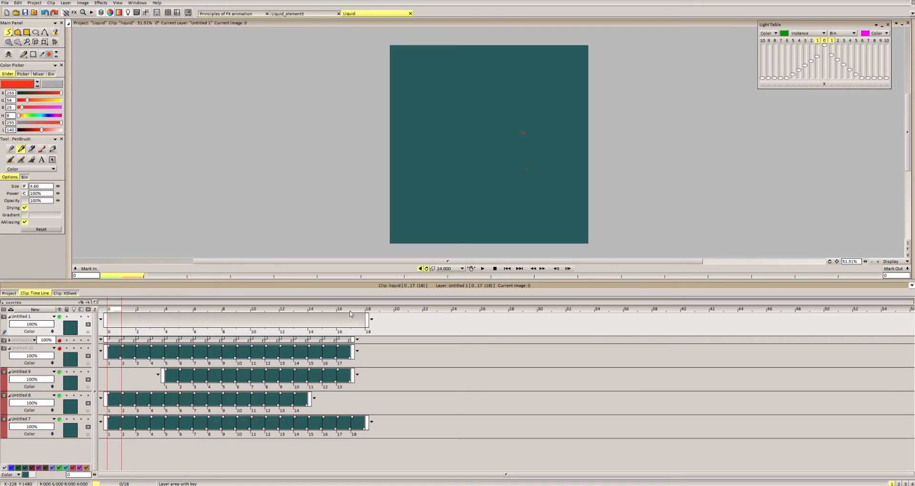
scroll(470, 90, "up", 1)
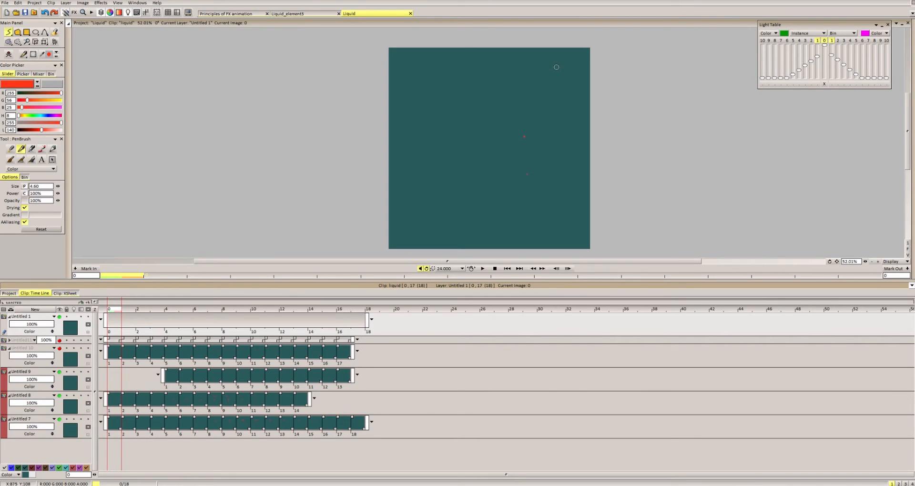
mouse_move(561, 67)
left_mouse_down()
mouse_move(463, 120)
mouse_move(405, 137)
left_mouse_up()
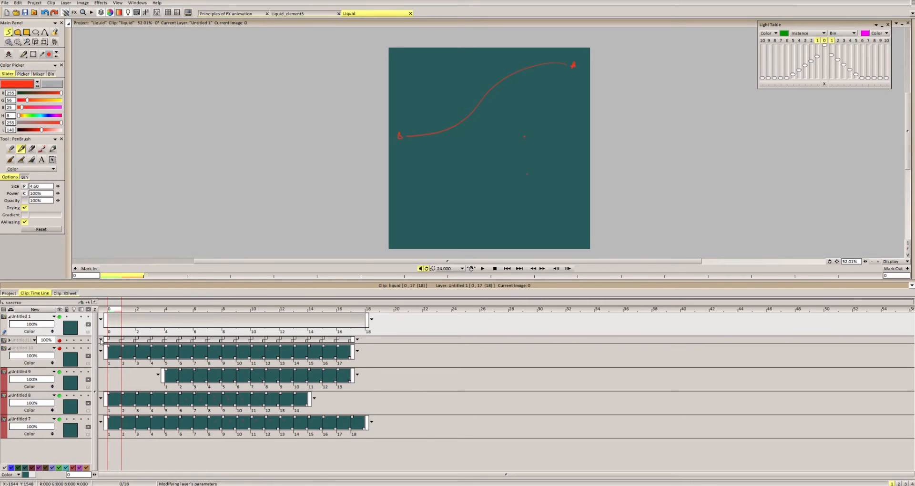
Add an animation layer above the motion path layer and reduce the path layer's opacity to 51%.
left_click(34, 309)
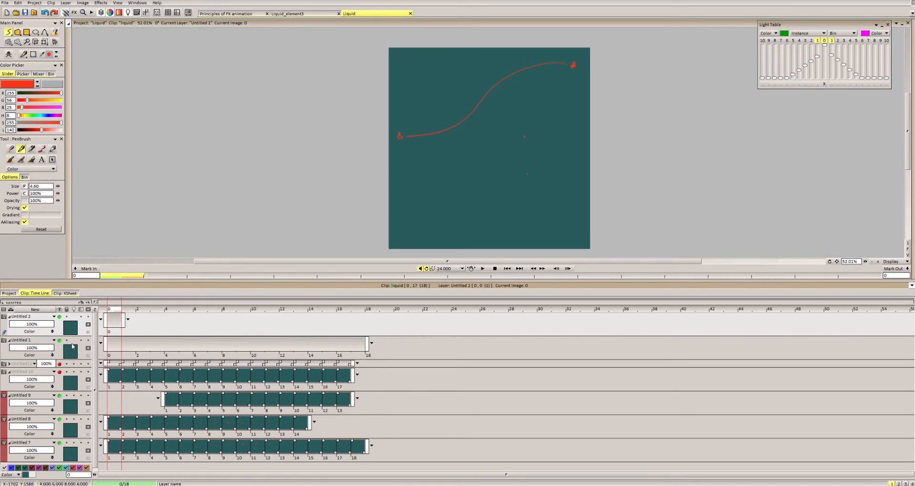
left_click(30, 348)
right_click(115, 323)
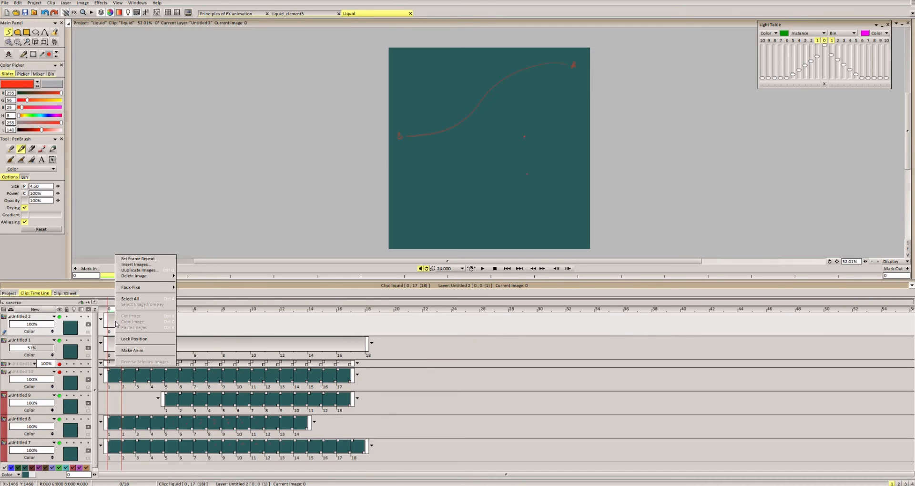
left_click(132, 350)
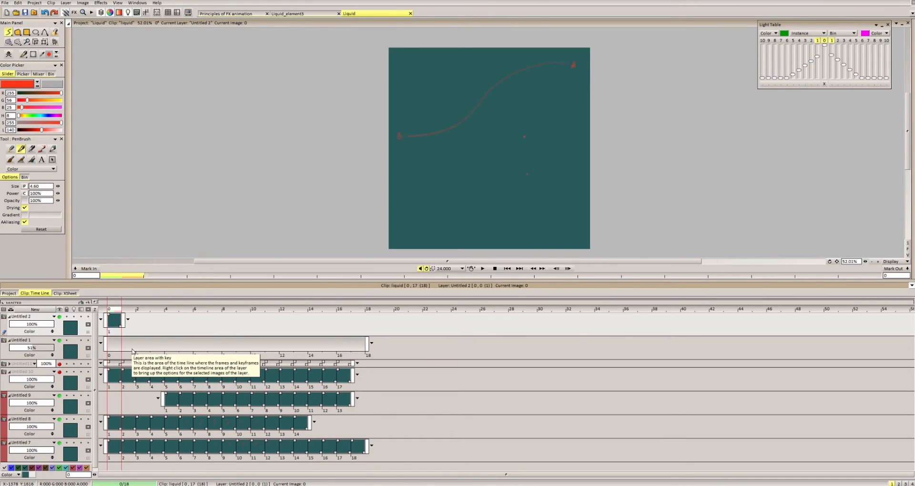
Draw a solid red dot with the filled shape tool at the A end of the path and extend its layer to 7 frames.
scroll(558, 60, "up", 7)
mouse_move(584, 67)
left_mouse_down()
mouse_move(573, 75)
mouse_move(585, 68)
left_mouse_up()
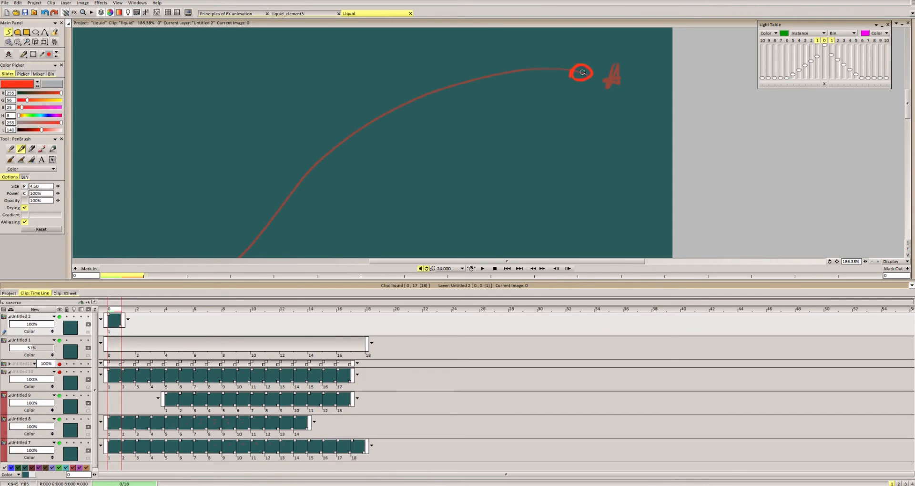
key("ctrl+z")
key("shift+d")
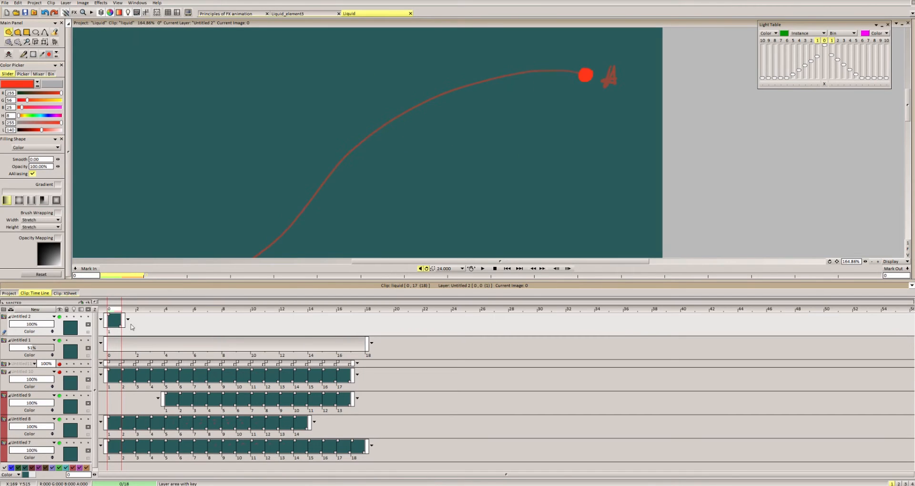
left_click_drag(124, 321, 222, 322)
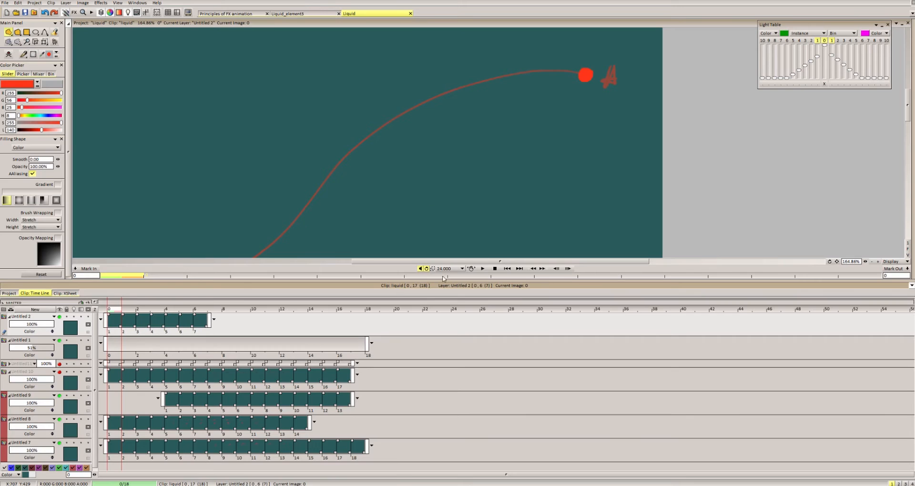
With the light table on, draw a slightly stretched red blob at frame 1 along the path and compare it with its neighbouring frames.
left_click(126, 309)
scroll(562, 75, "down", 1)
key("l")
scroll(604, 70, "up", 3)
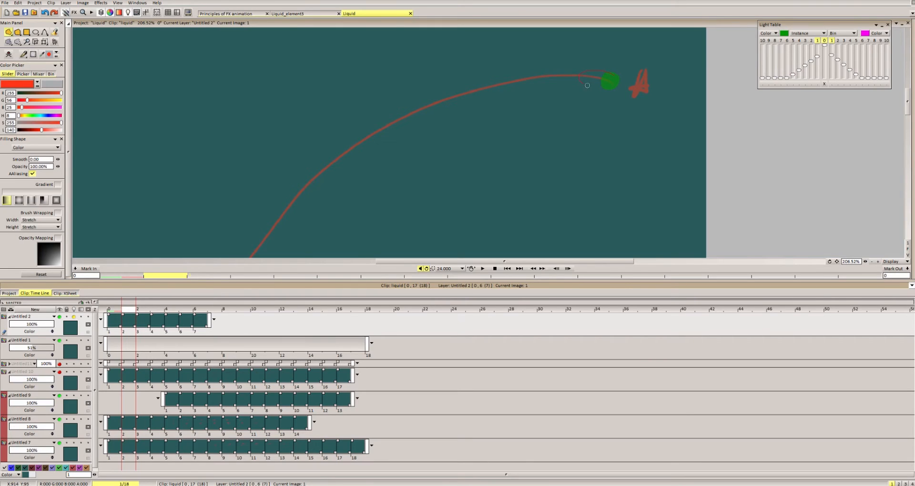
left_click_drag(587, 86, 607, 70)
left_click(146, 310)
left_click(115, 314)
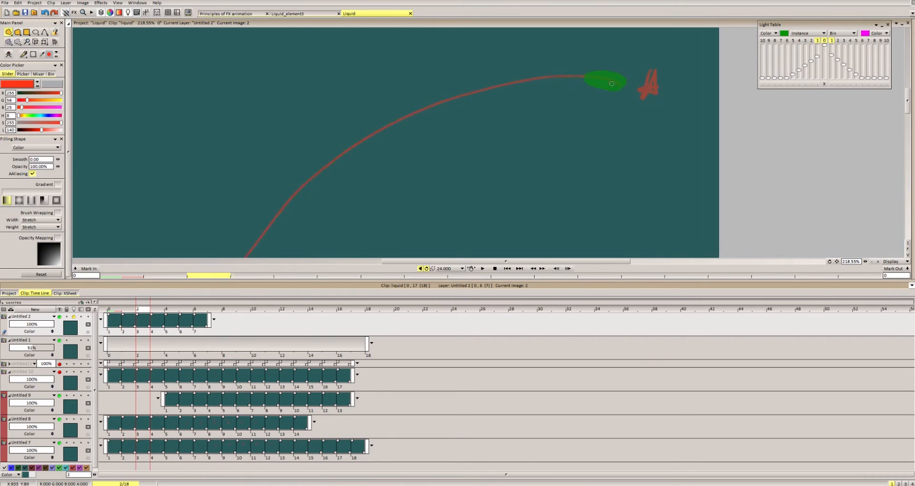
left_click(123, 316)
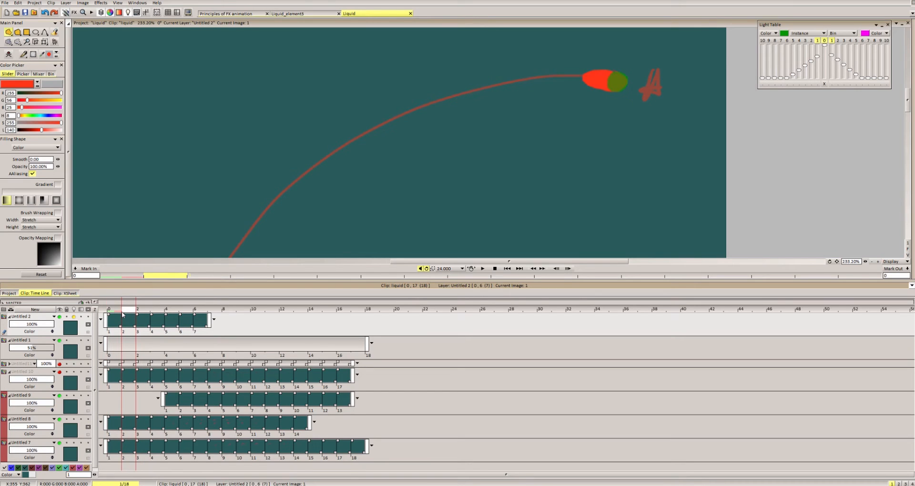
scroll(643, 59, "up", 3)
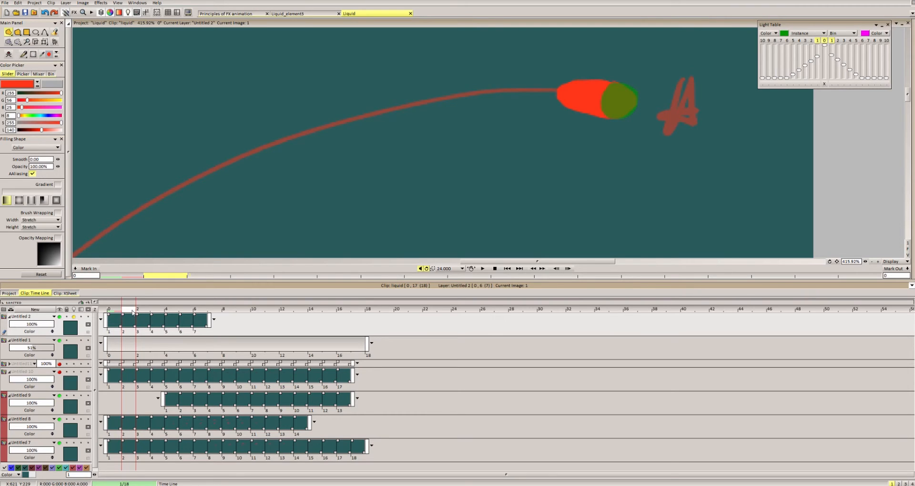
mouse_move(128, 311)
left_mouse_down()
mouse_move(115, 311)
mouse_move(126, 313)
left_mouse_up()
At frame 2, draw a long curved red shape that stretches from the previous blob along the path.
scroll(532, 107, "down", 3)
left_click(144, 310)
scroll(570, 75, "up", 3)
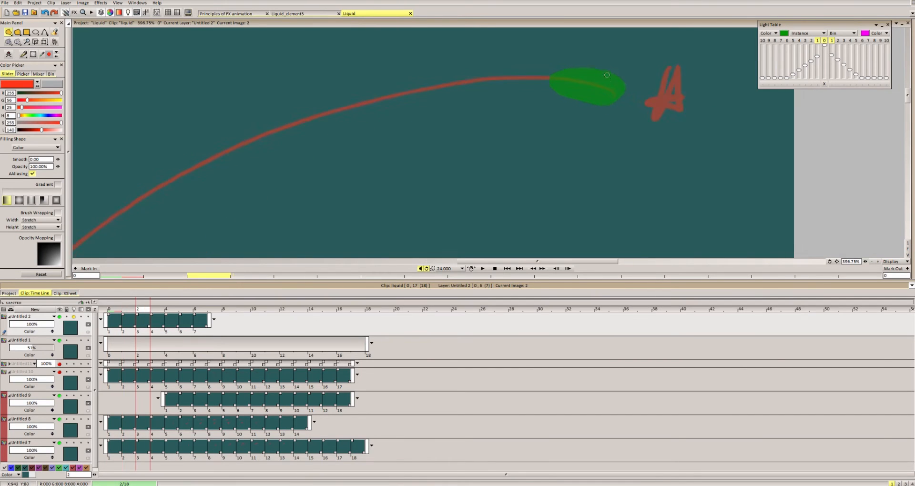
left_click_drag(571, 94, 634, 73)
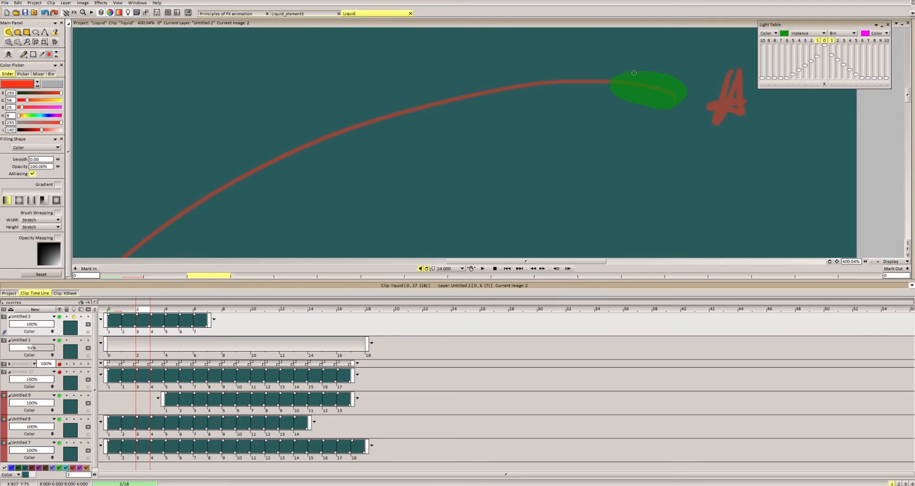
left_click_drag(460, 90, 664, 97)
mouse_move(591, 74)
left_mouse_down()
mouse_move(509, 78)
mouse_move(444, 103)
left_mouse_up()
Compare frame 2 with the previous frame and trim its trailing end so it overlaps only the front of the previous blob.
left_click_drag(131, 310, 156, 312)
scroll(573, 74, "down", 3)
left_click(133, 313)
left_click(141, 315)
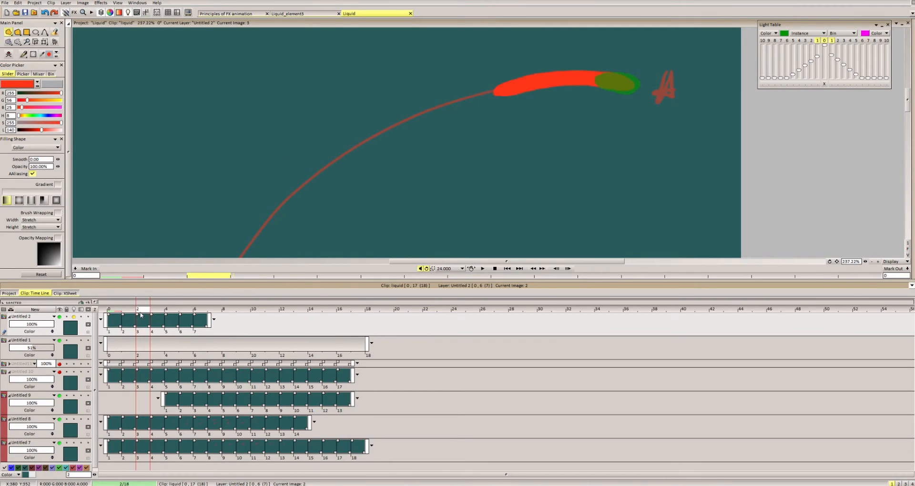
scroll(598, 85, "up", 4)
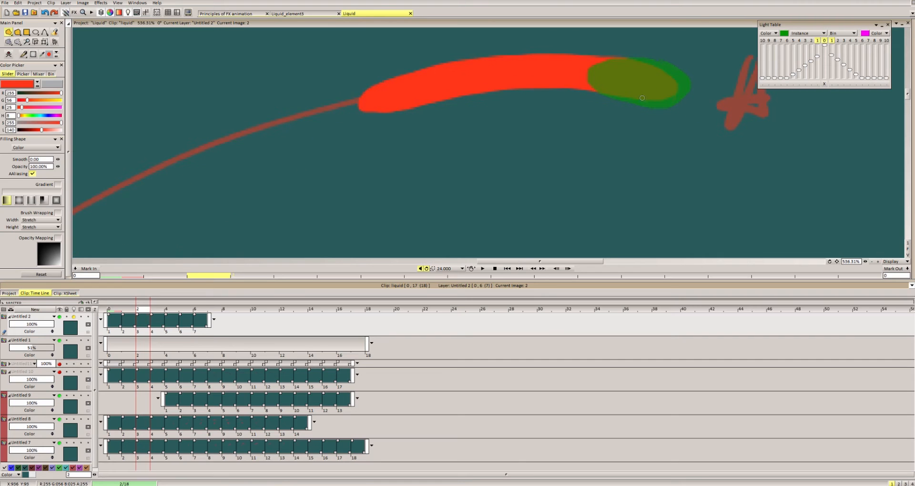
left_click_drag(591, 90, 639, 91)
left_click_drag(682, 60, 656, 70)
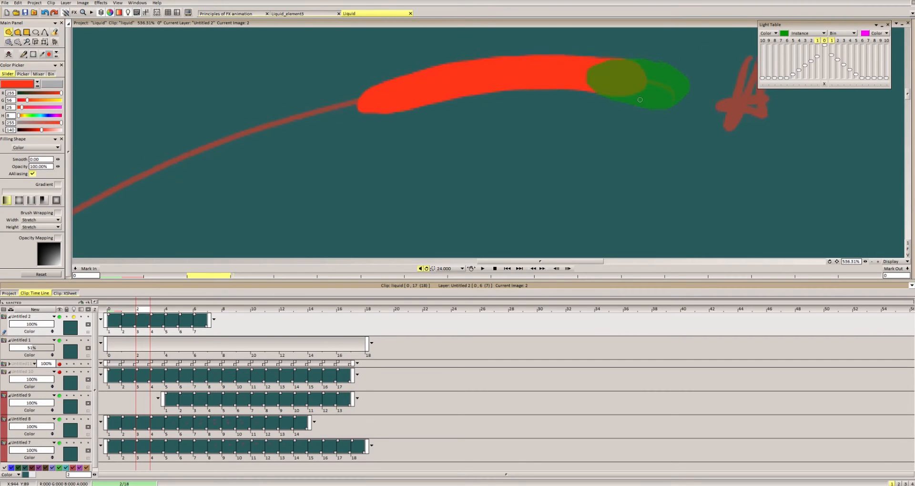
scroll(639, 100, "down", 1)
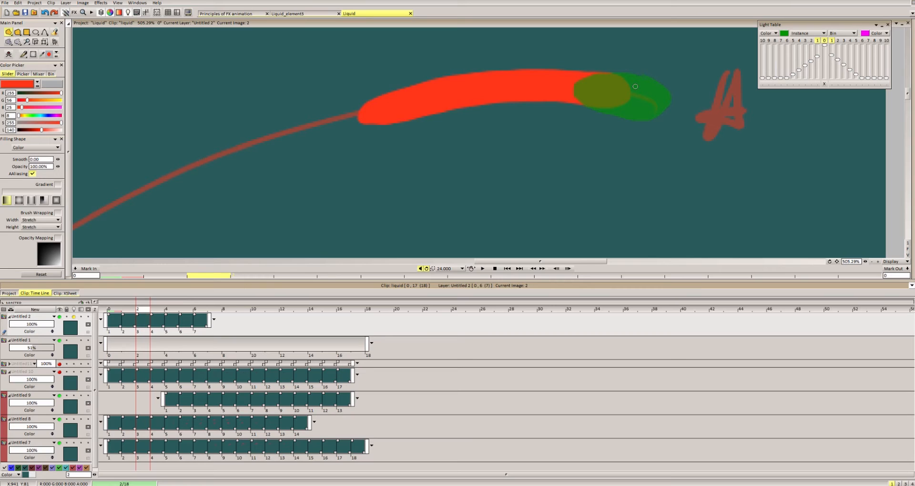
Toggle the light table repeatedly on frame 2 to compare the stretched shape with the previous frame's blob.
key("l")
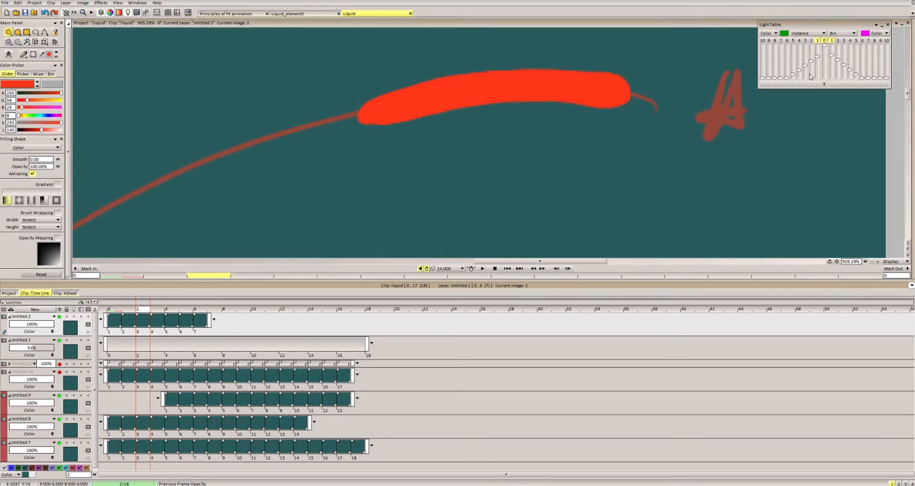
left_click(74, 317)
left_click(74, 318)
left_click(74, 317)
left_click(74, 317)
left_click(74, 317)
left_click(74, 318)
left_click(74, 317)
left_click(74, 317)
left_click(74, 317)
left_click(73, 318)
scroll(534, 119, "down", 1)
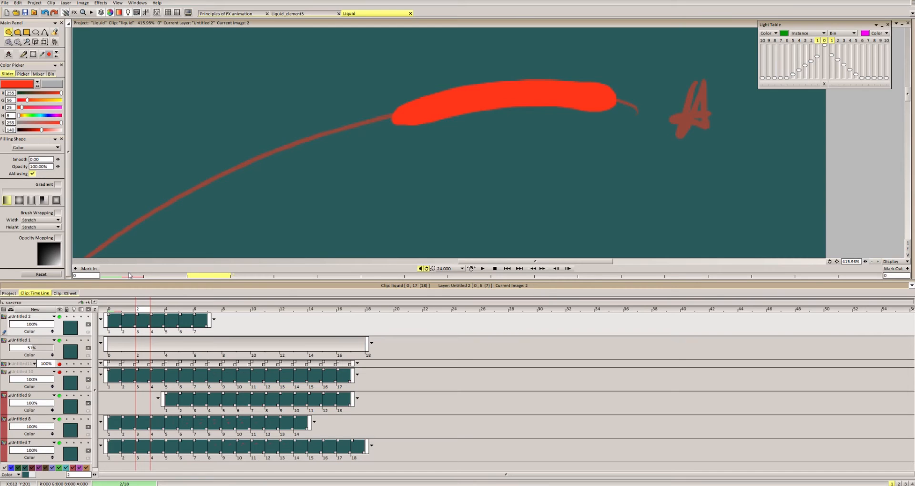
At frame 3, draw a long tapered red shape further along the path, its trailing end just overlapping the previous shape's front.
key("Left")
key("Right")
mouse_move(536, 56)
left_mouse_down()
mouse_move(468, 75)
mouse_move(538, 59)
mouse_move(484, 67)
left_mouse_up()
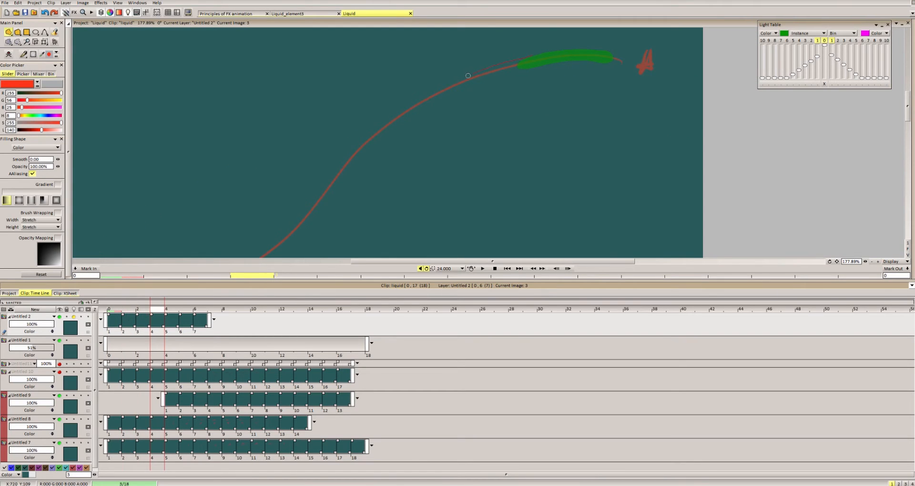
scroll(514, 61, "up", 2)
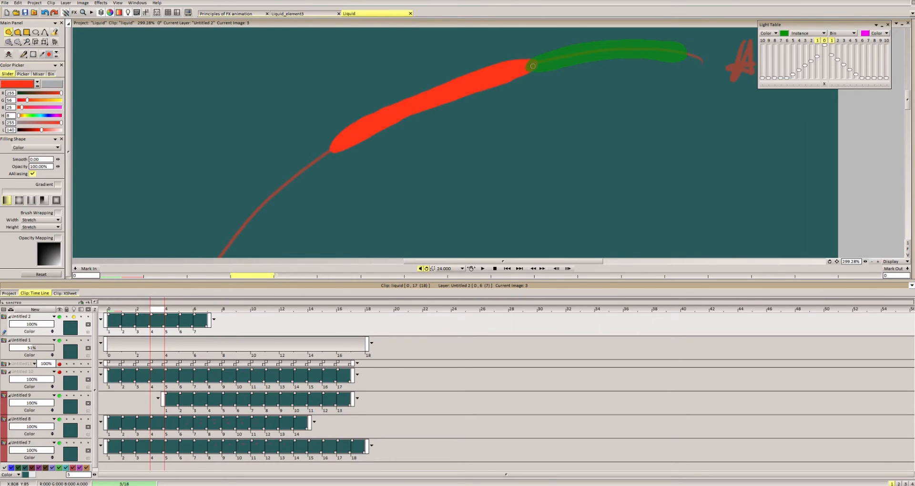
scroll(465, 75, "down", 2)
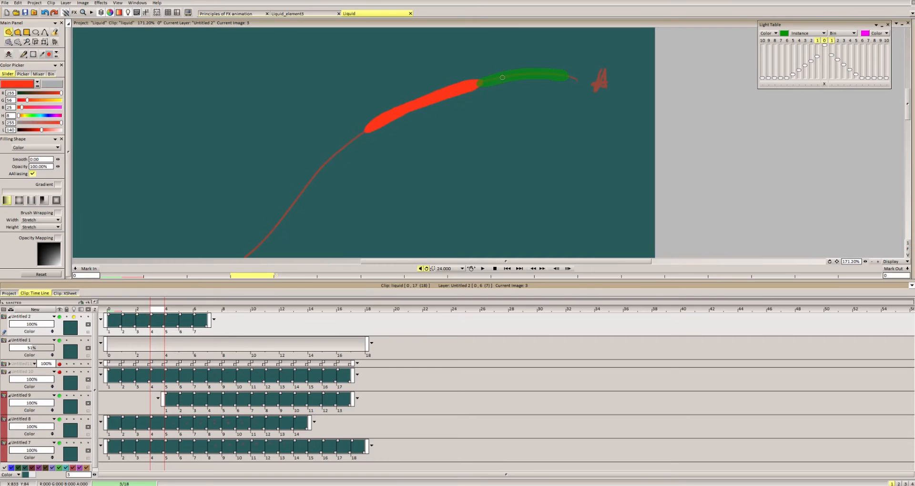
scroll(502, 77, "up", 3)
scroll(519, 88, "down", 1)
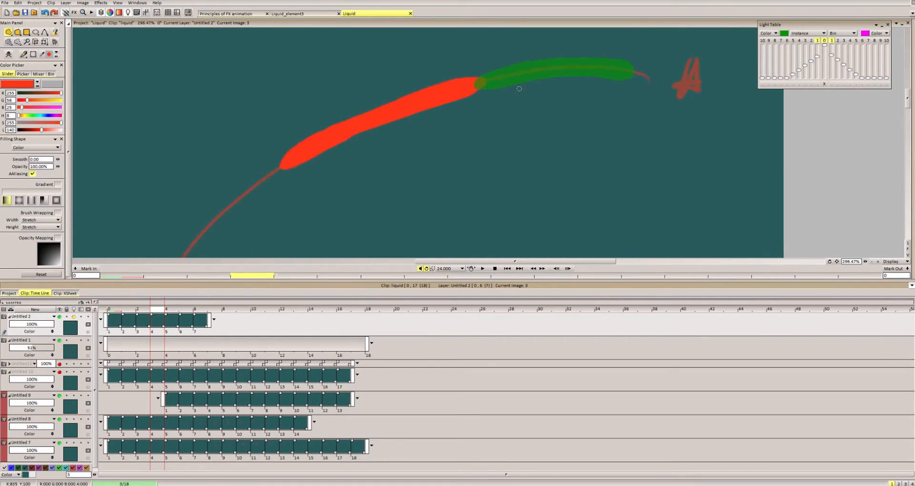
At frame 3, draw two small red blobs on the path inside the area of the previous frame's stretched shape.
scroll(519, 89, "down", 1)
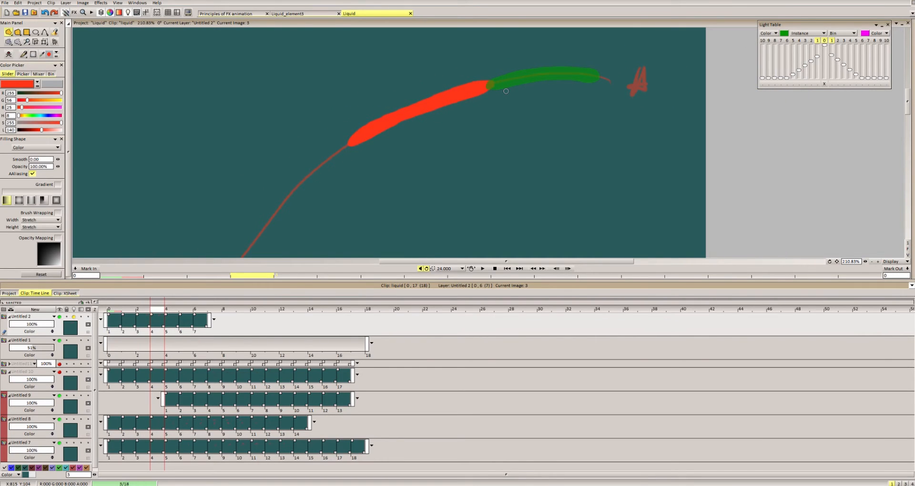
scroll(481, 85, "up", 2)
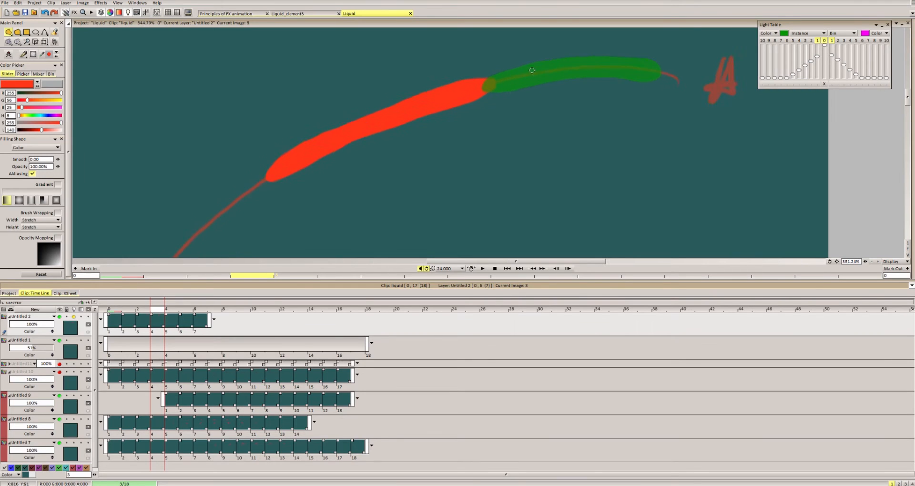
scroll(564, 69, "up", 2)
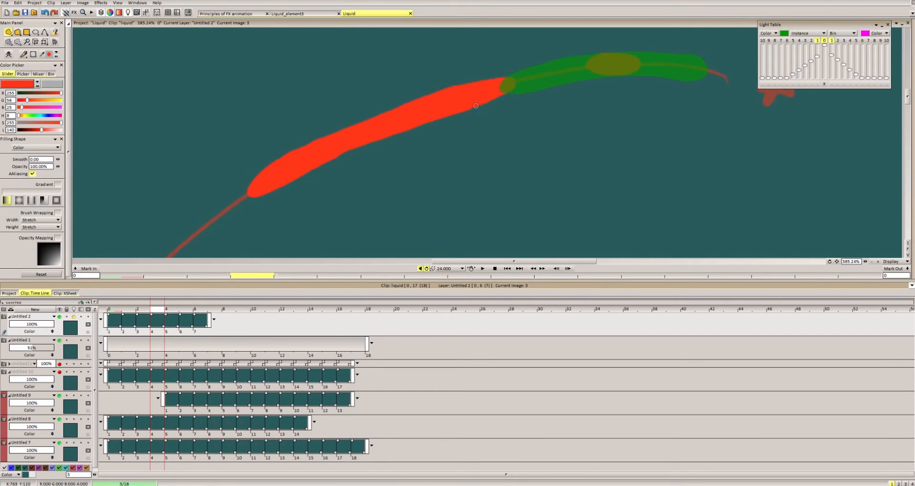
scroll(547, 71, "up", 2)
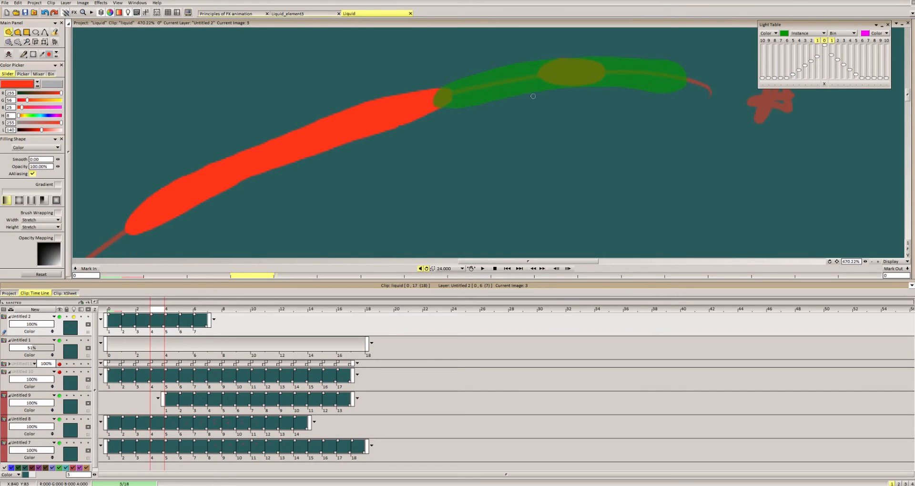
scroll(529, 85, "down", 5)
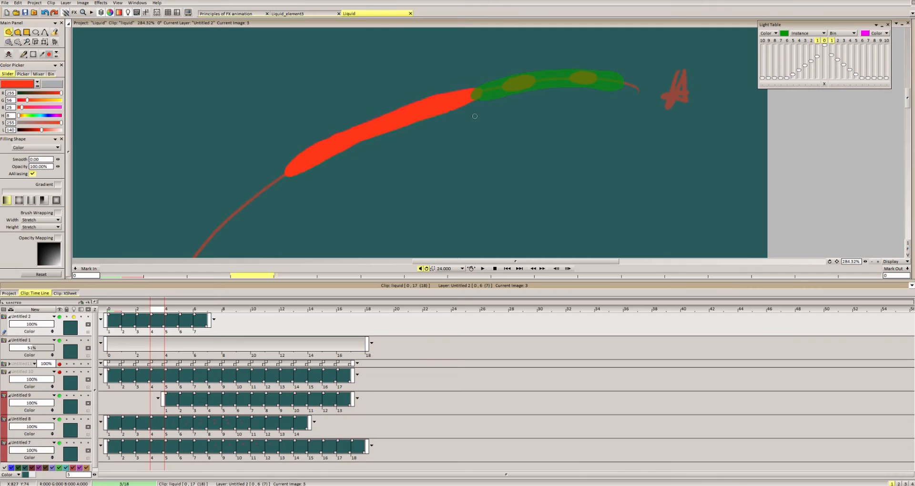
left_click_drag(471, 112, 490, 108)
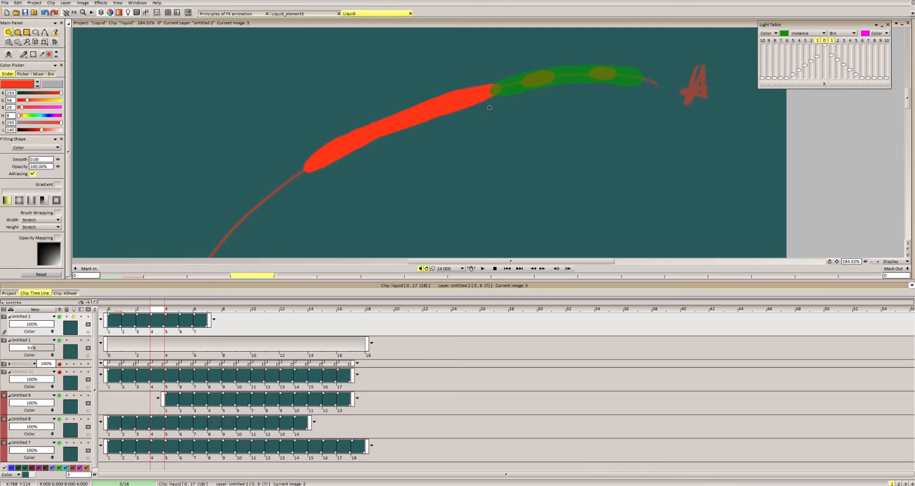
Go to frame 4 of the drop layer, at the stretch of path ahead of the previous long shape.
left_click(170, 314)
scroll(460, 110, "down", 4)
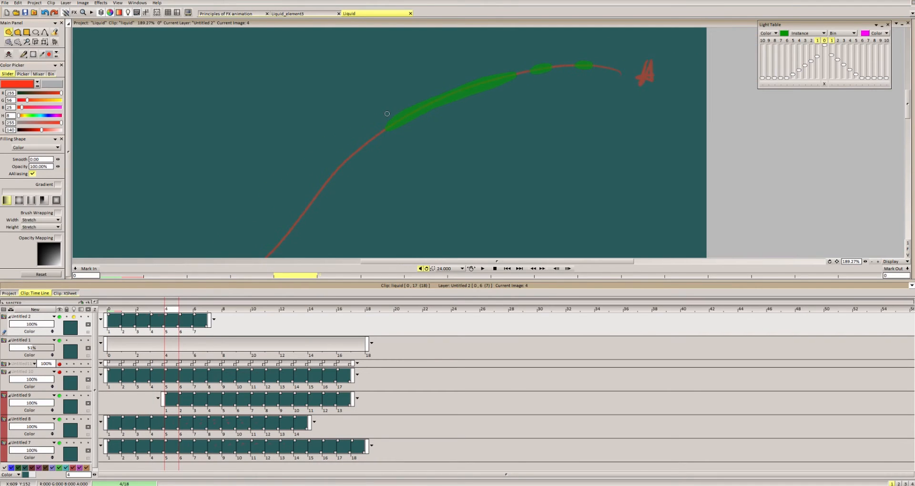
left_click_drag(461, 109, 479, 92)
left_click_drag(425, 112, 489, 86)
mouse_move(466, 94)
left_mouse_down()
mouse_move(473, 91)
mouse_move(472, 122)
left_mouse_up()
scroll(482, 116, "up", 2)
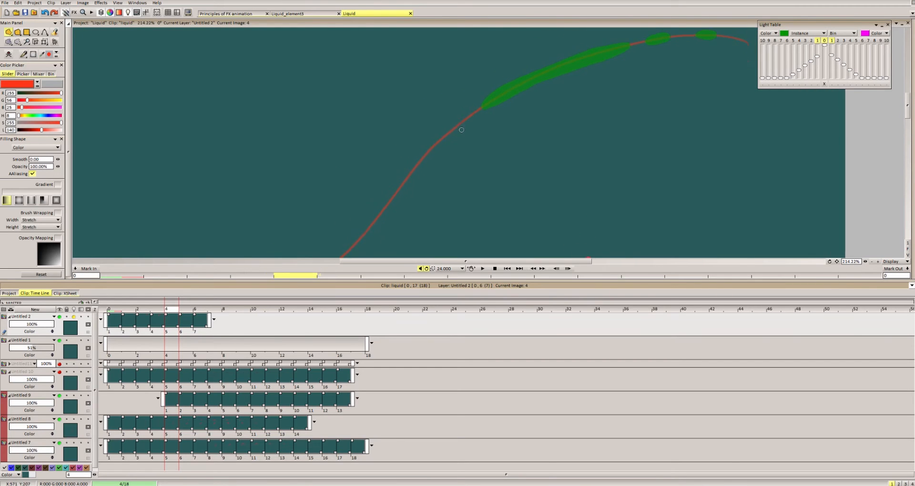
scroll(499, 101, "up", 3)
left_click_drag(505, 75, 449, 128)
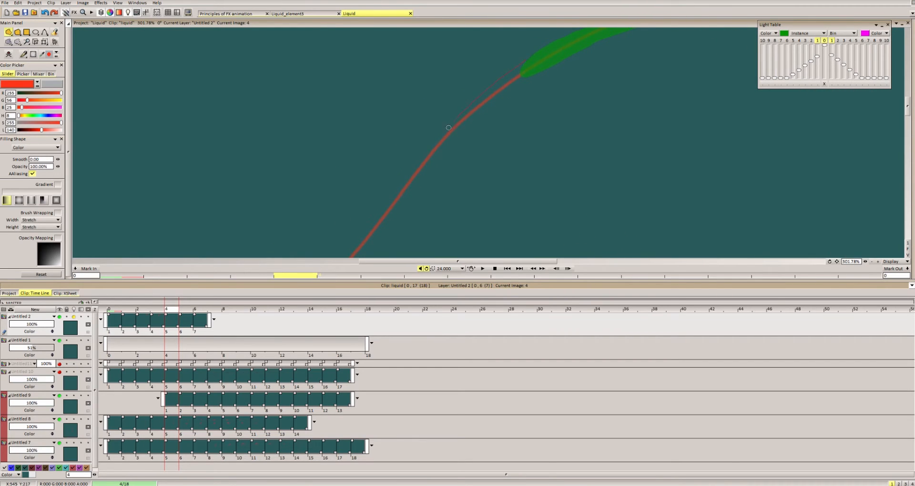
mouse_move(524, 81)
left_mouse_down()
mouse_move(493, 98)
mouse_move(548, 62)
left_mouse_up()
scroll(524, 72, "down", 7)
key("ctrl+z")
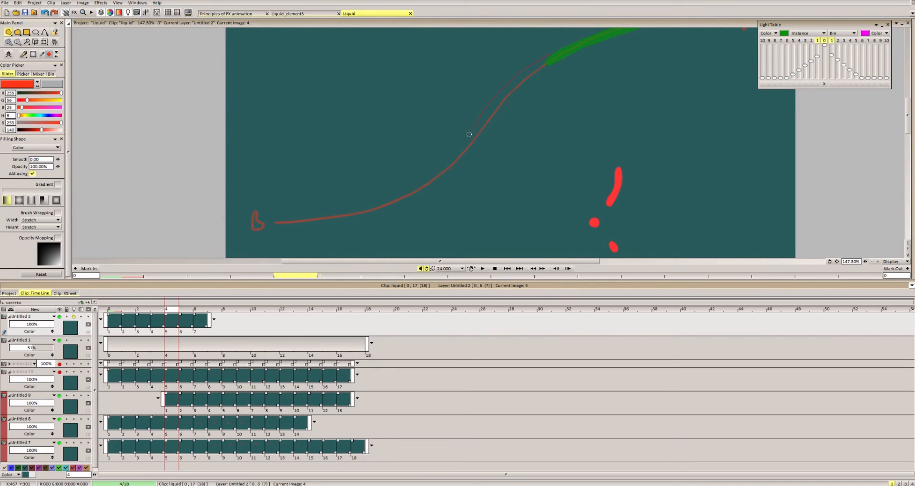
At frame 4, draw a long curved red shape further down the path, overlapping the front of the previous long shape.
left_click_drag(468, 134, 472, 148)
left_click_drag(517, 97, 555, 55)
scroll(491, 91, "up", 6)
mouse_move(555, 60)
left_mouse_down()
mouse_move(491, 90)
mouse_move(531, 62)
mouse_move(471, 85)
left_mouse_up()
left_click_drag(407, 153, 394, 165)
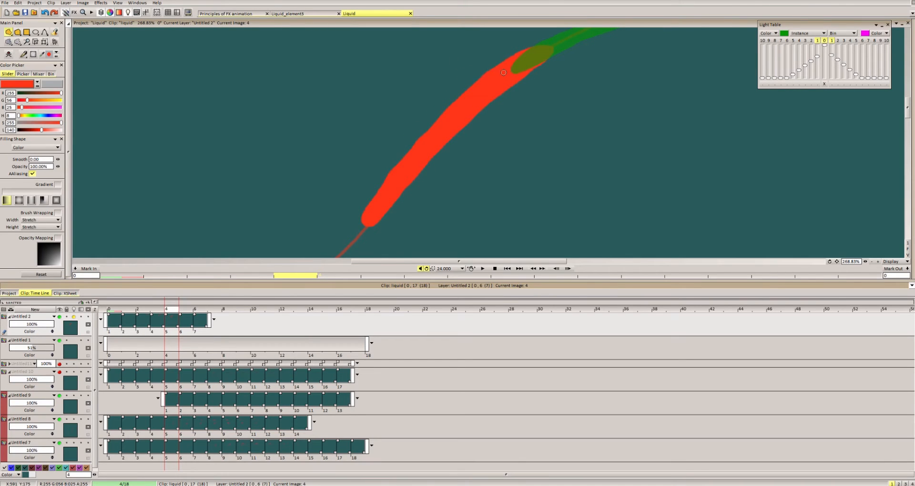
scroll(478, 91, "down", 5)
left_click_drag(481, 75, 425, 104)
scroll(426, 101, "up", 8)
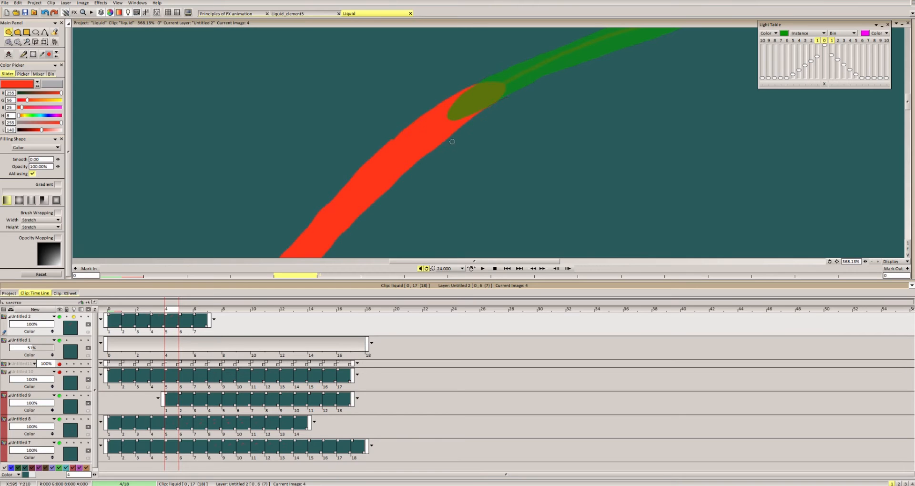
At frame 4, add an elongated blob inside the previous long shape and a small droplet overlapping the front of each previous blob.
scroll(479, 98, "down", 3)
scroll(474, 115, "up", 2)
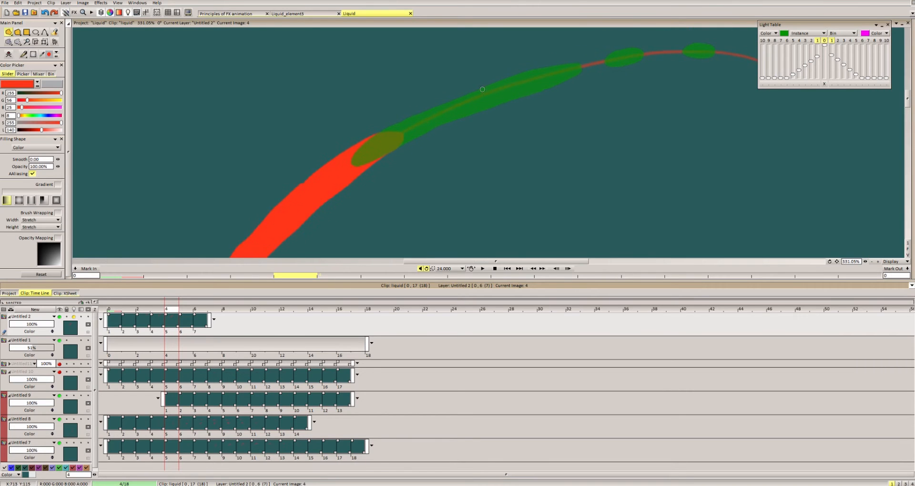
scroll(465, 99, "down", 3)
scroll(484, 73, "up", 4)
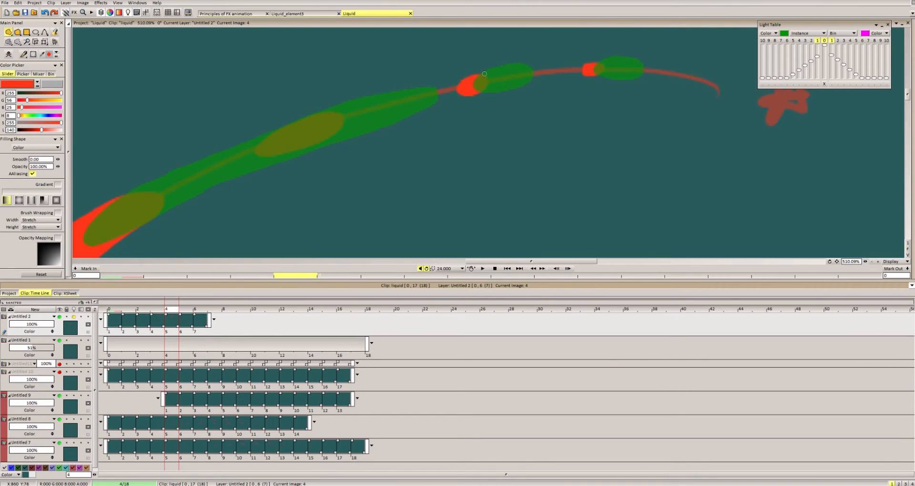
mouse_move(597, 65)
left_mouse_down()
mouse_move(587, 65)
mouse_move(598, 62)
left_mouse_up()
scroll(667, 91, "down", 4)
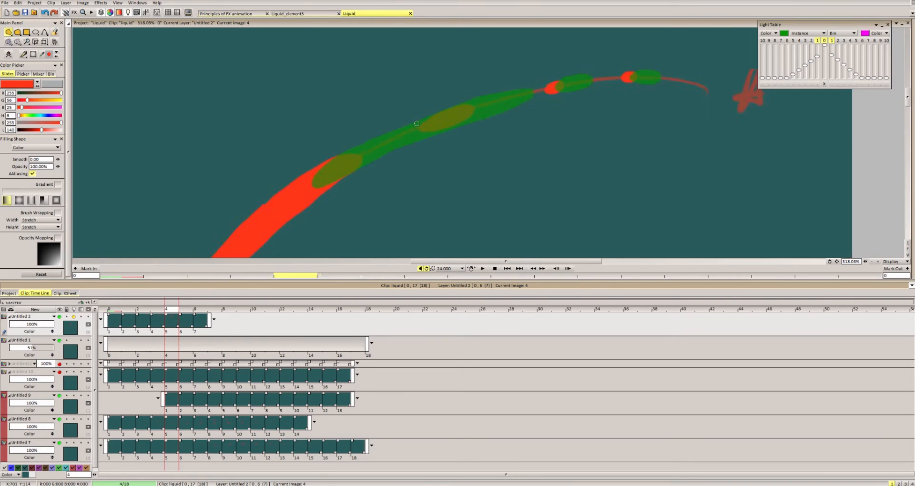
scroll(399, 147, "up", 4)
scroll(422, 155, "down", 8)
At frame 5, draw a long curved red shape along the path toward B, its tapered tail overlapping the previous long shape's front.
key("Right")
scroll(442, 160, "down", 1)
mouse_move(440, 163)
left_mouse_down()
mouse_move(320, 236)
mouse_move(390, 216)
left_mouse_up()
key("ctrl+z")
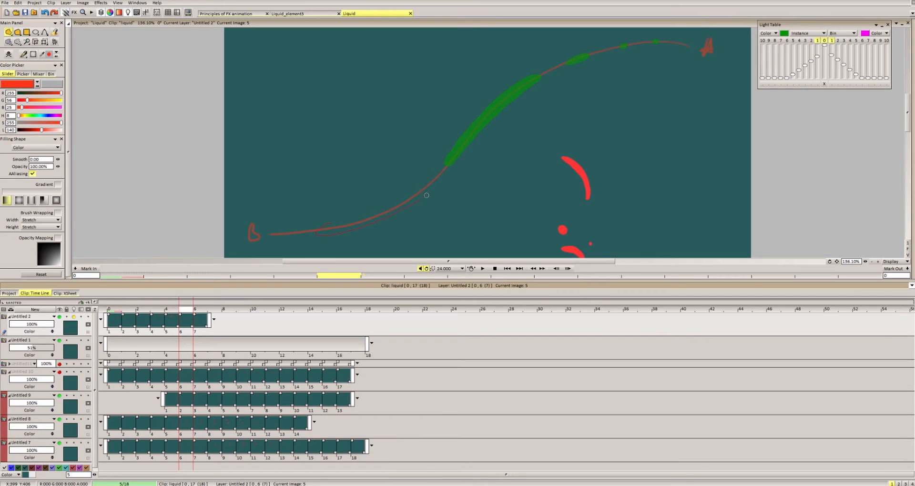
left_click_drag(431, 174, 331, 223)
scroll(346, 191, "up", 3)
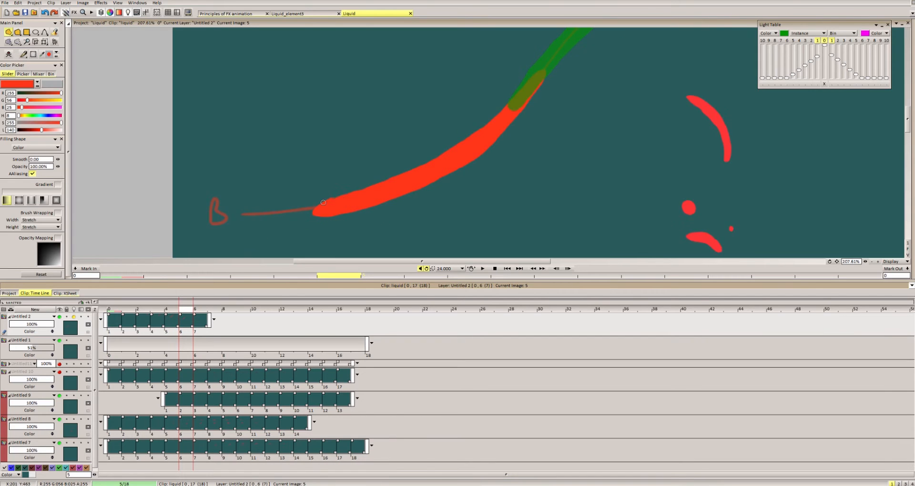
scroll(347, 191, "down", 3)
scroll(481, 102, "up", 4)
At frame 5, draw a tapered blob inside the previous long shape and smaller blobs at the front of the next two previous ones.
left_click_drag(392, 150, 387, 155)
left_click_drag(499, 83, 505, 83)
scroll(595, 68, "up", 7)
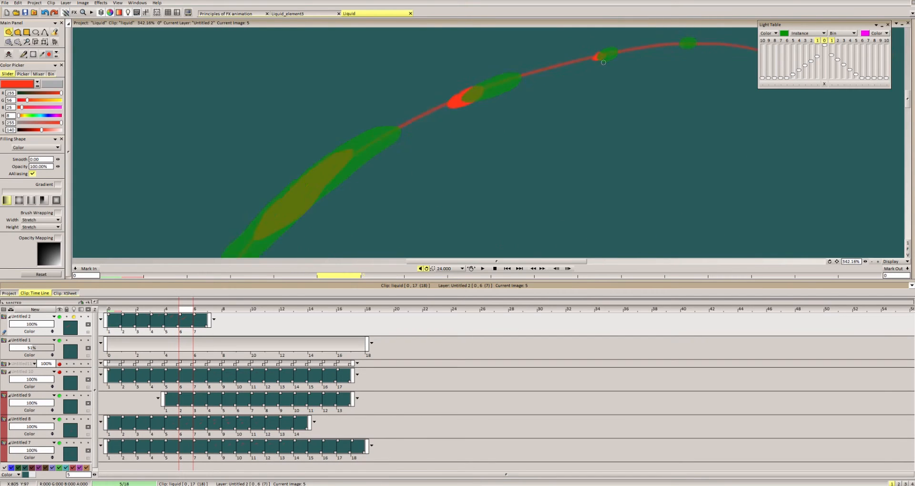
left_click_drag(598, 47, 596, 56)
mouse_move(596, 53)
left_mouse_down()
mouse_move(537, 101)
mouse_move(494, 111)
left_mouse_up()
scroll(537, 101, "up", 2)
scroll(537, 101, "up", 2)
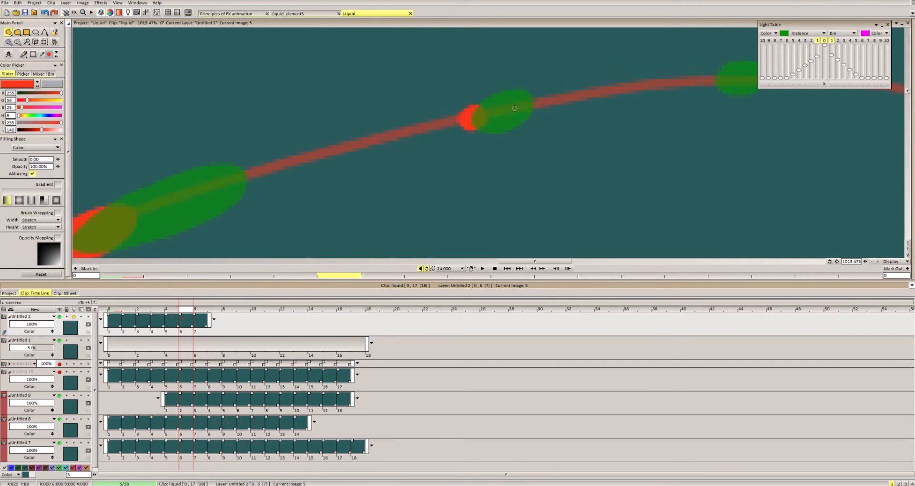
At frame 5, add a small droplet overlapping the front edge of the previous droplet nearest A.
scroll(506, 107, "down", 3)
scroll(622, 94, "up", 4)
mouse_move(612, 81)
left_mouse_down()
mouse_move(641, 92)
mouse_move(628, 86)
left_mouse_up()
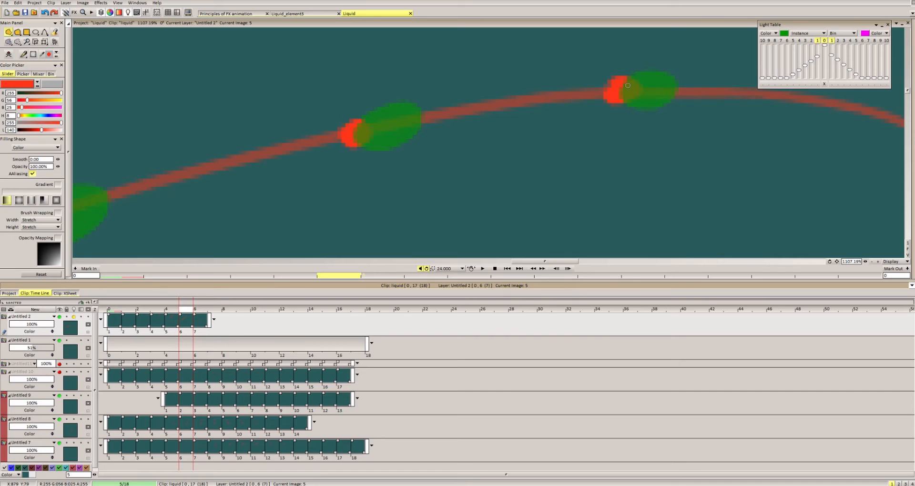
scroll(637, 90, "down", 3)
scroll(631, 84, "up", 2)
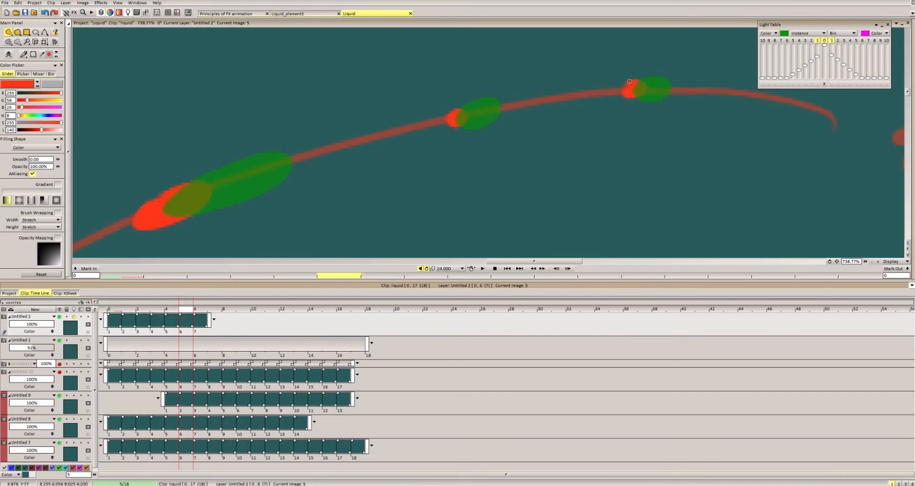
scroll(639, 84, "down", 4)
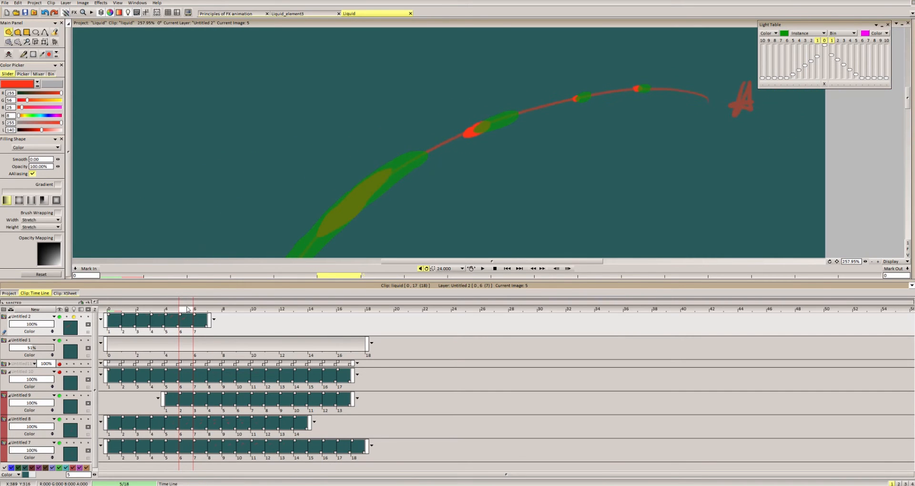
At frame 6, draw a small round droplet overlapping the front edge of the previous droplet nearest A and fill out its outline.
mouse_move(187, 309)
left_mouse_down()
mouse_move(140, 316)
mouse_move(198, 318)
left_mouse_up()
scroll(645, 82, "up", 4)
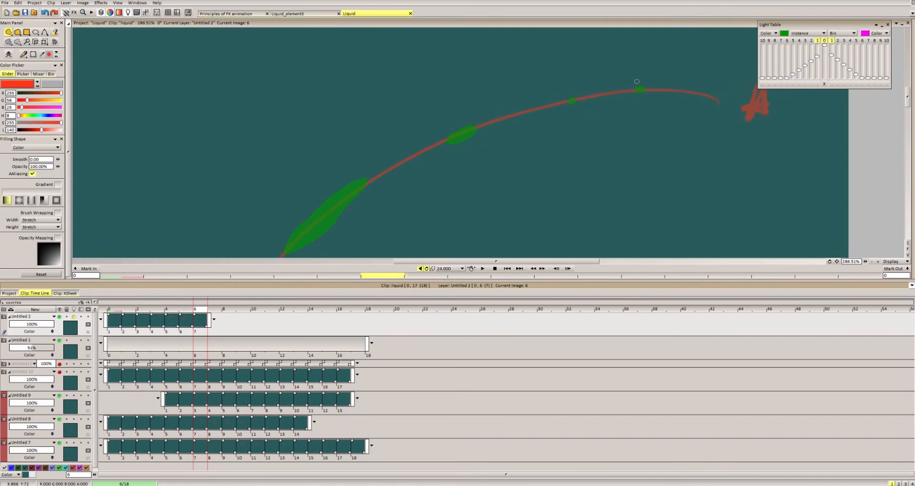
left_click(635, 88)
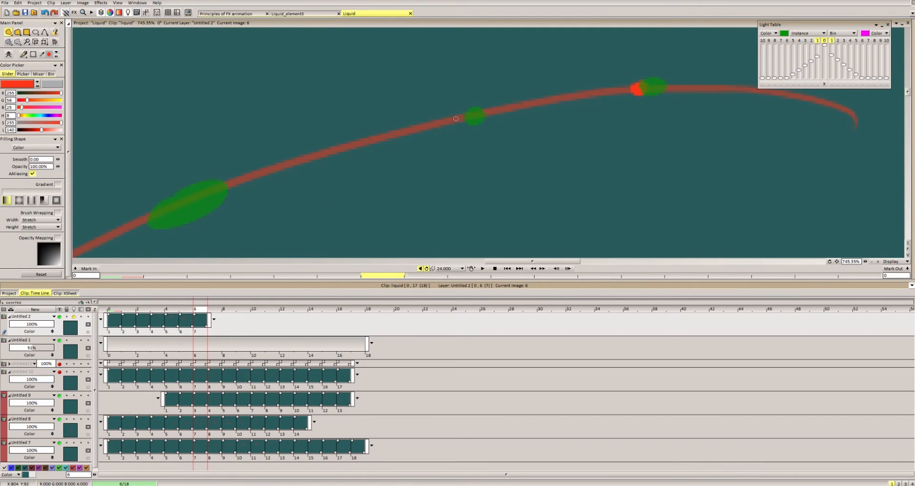
scroll(559, 104, "down", 4)
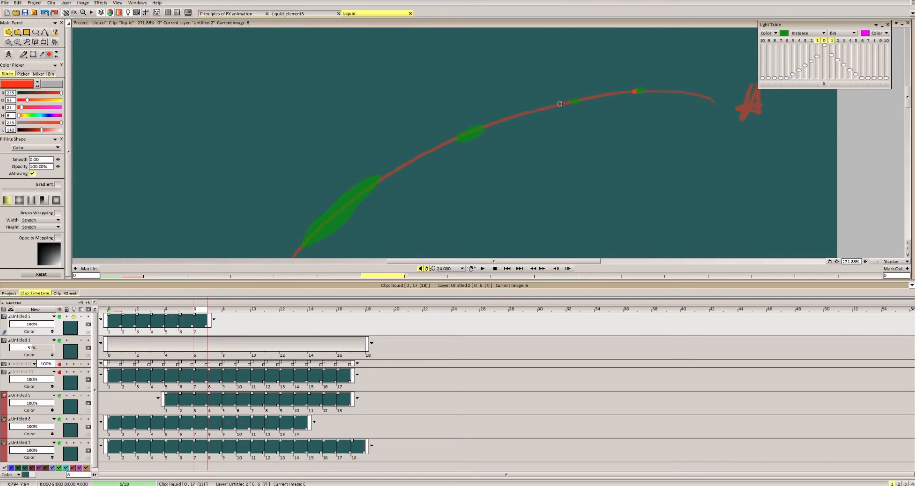
scroll(633, 91, "up", 7)
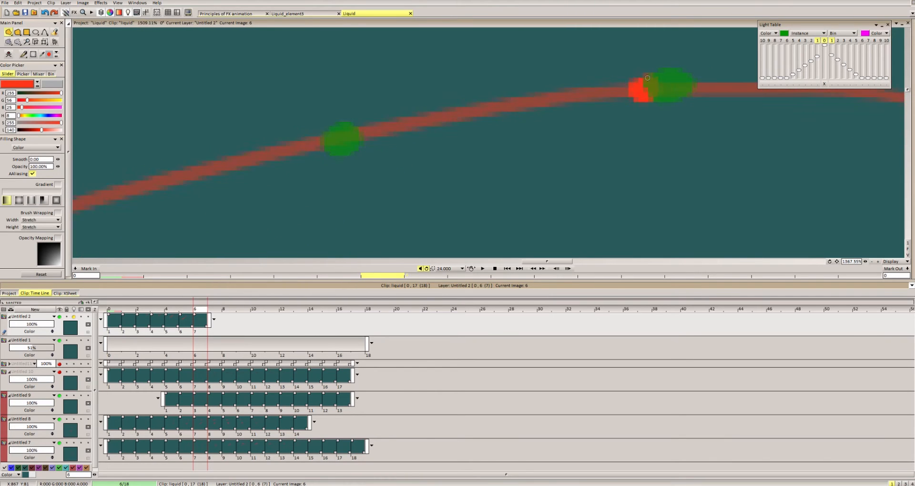
left_click_drag(633, 71, 650, 78)
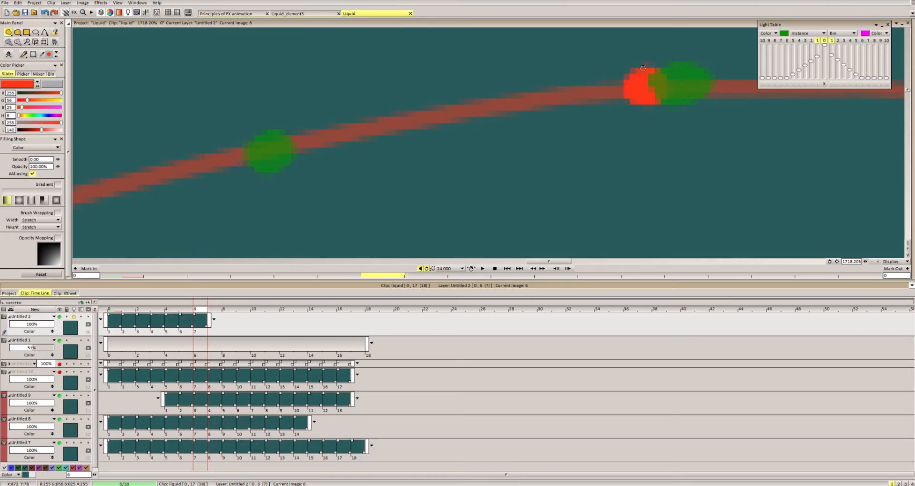
scroll(644, 82, "down", 1)
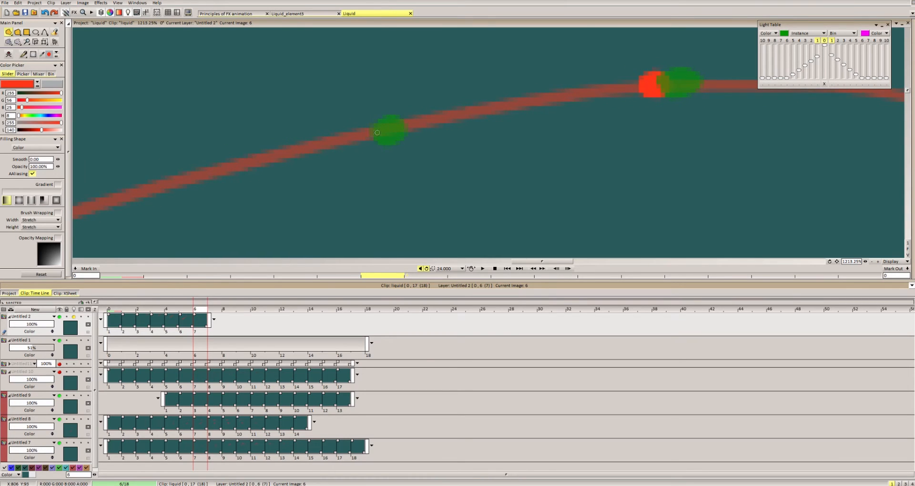
At frame 6, add a tiny dot ahead of the second droplet and a small elongated blob overlapping the third one's front.
scroll(382, 137, "down", 3)
left_click_drag(398, 145, 515, 116)
scroll(460, 118, "down", 2)
scroll(461, 118, "up", 2)
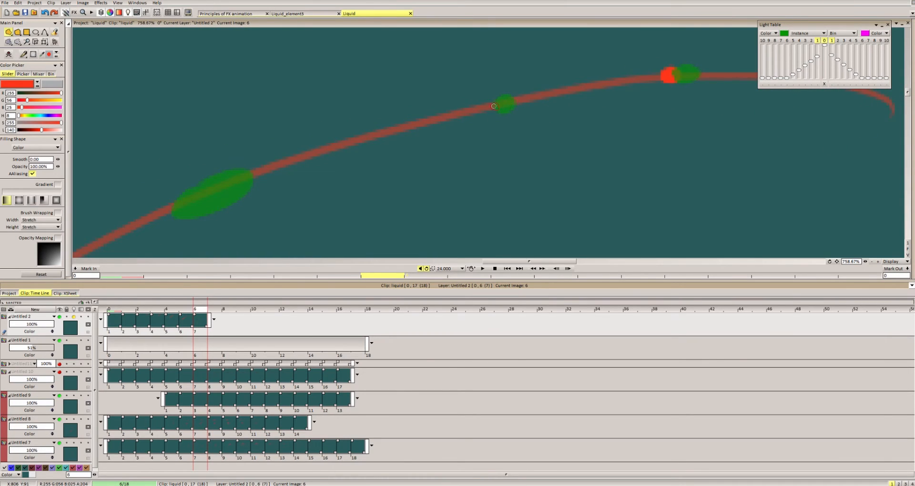
scroll(490, 105, "down", 1)
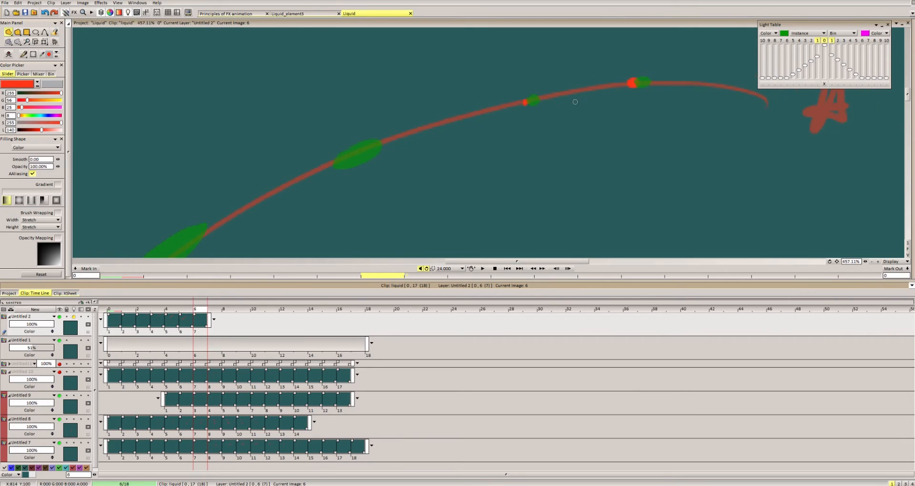
scroll(411, 127, "up", 1)
left_click_drag(444, 123, 435, 122)
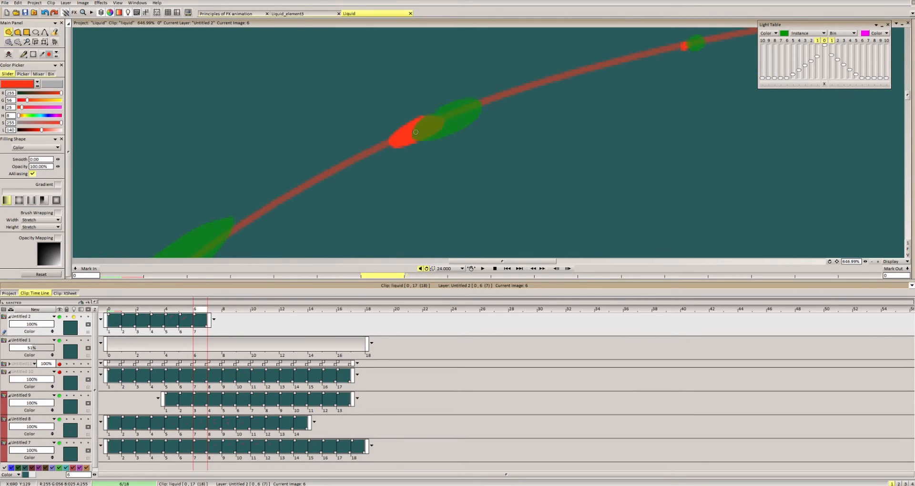
At frame 6, draw a small blob on the path at the lower end of the previous tapered blob.
scroll(442, 129, "down", 2)
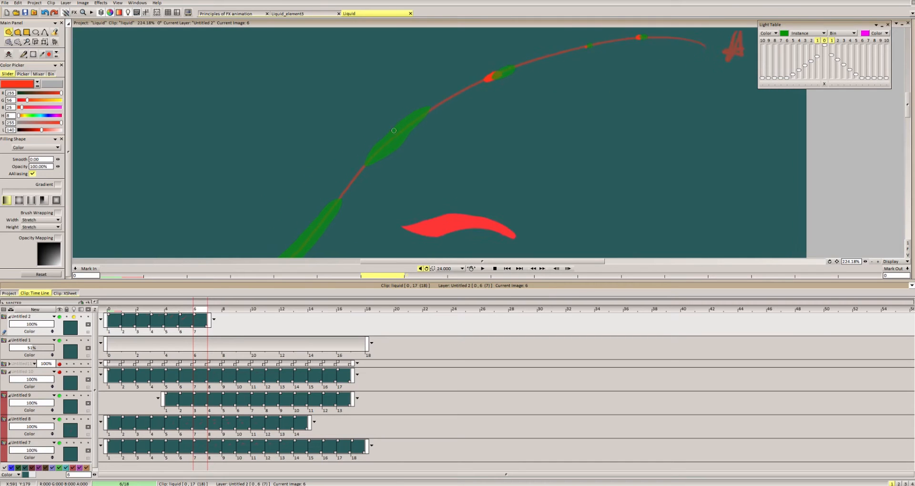
scroll(381, 142, "up", 1)
left_click_drag(358, 165, 370, 164)
scroll(369, 168, "down", 3)
scroll(262, 168, "up", 2)
At frame 6, draw a long red shape reaching toward B and a shorter blob behind it, then view them without the light table.
mouse_move(200, 222)
left_mouse_down()
mouse_move(262, 168)
mouse_move(363, 157)
left_mouse_up()
left_click_drag(453, 140, 487, 127)
scroll(476, 138, "down", 2)
scroll(476, 141, "up", 2)
mouse_move(410, 158)
left_mouse_down()
mouse_move(429, 149)
mouse_move(457, 158)
mouse_move(439, 149)
left_mouse_up()
scroll(435, 158, "up", 2)
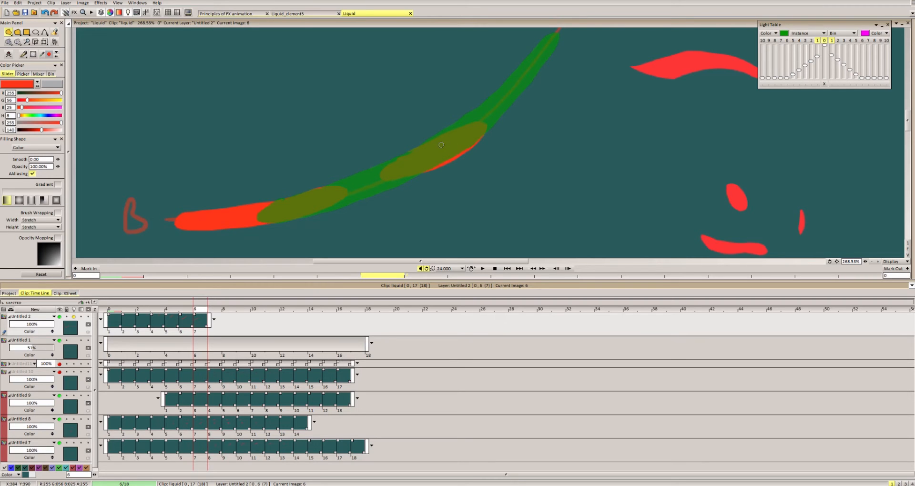
left_click(201, 304)
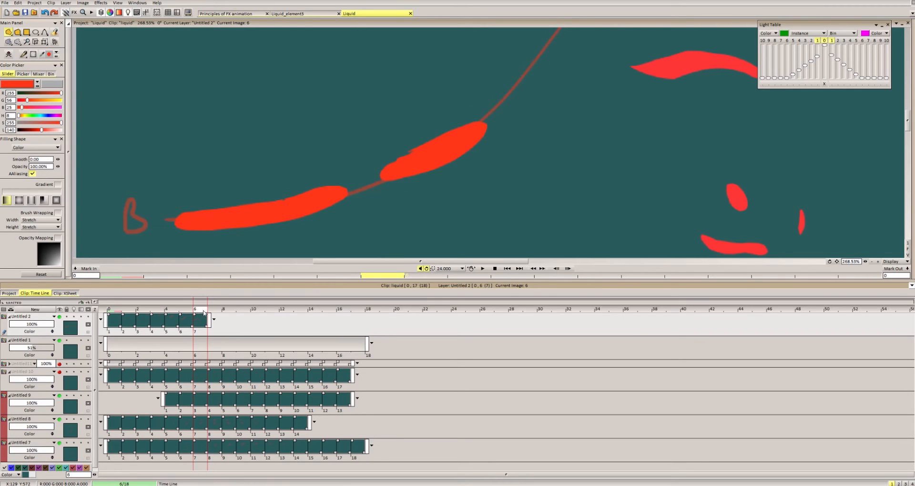
scroll(450, 136, "down", 2)
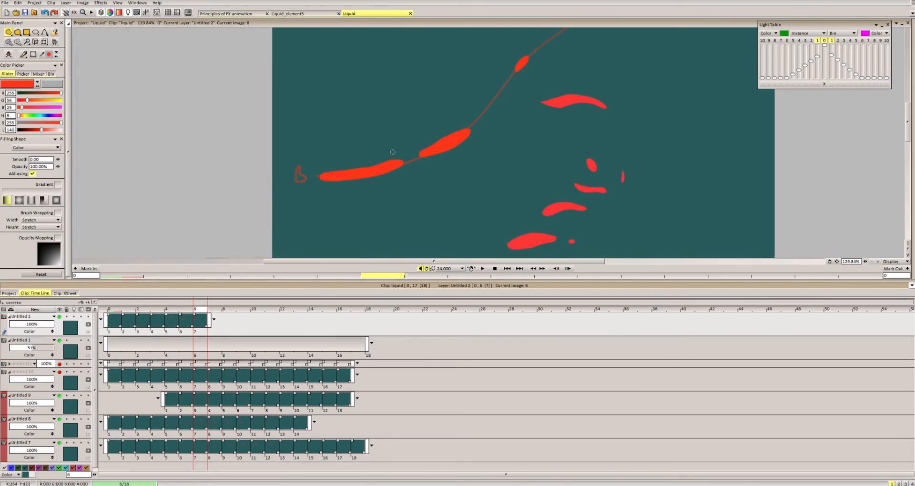
At frame 6, turn on the light table and clean up the edges of the two long blobs near B to fit the previous shape.
mouse_move(198, 312)
left_mouse_down()
mouse_move(172, 313)
mouse_move(195, 315)
left_mouse_up()
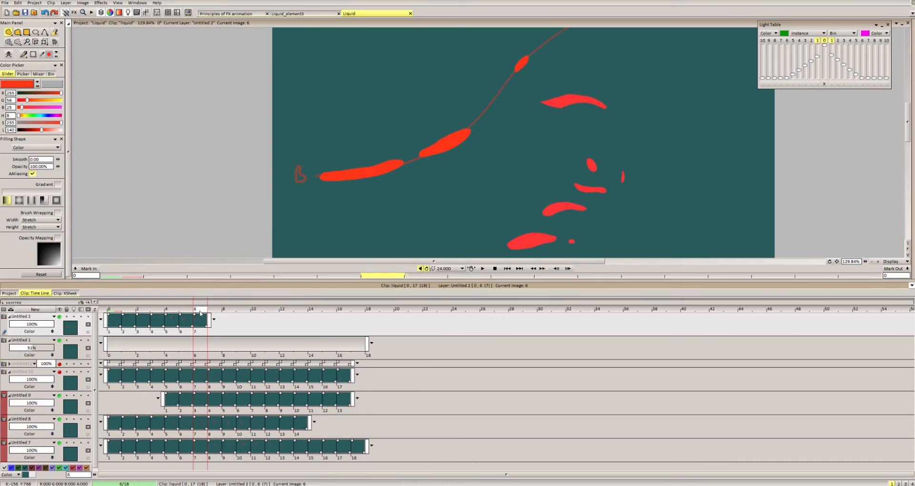
scroll(433, 157, "up", 3)
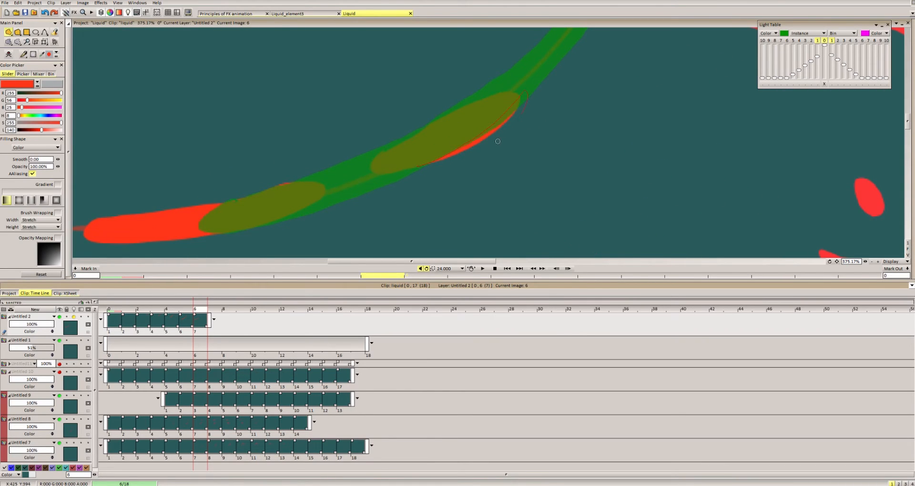
left_click_drag(498, 141, 436, 170)
left_click_drag(451, 123, 439, 143)
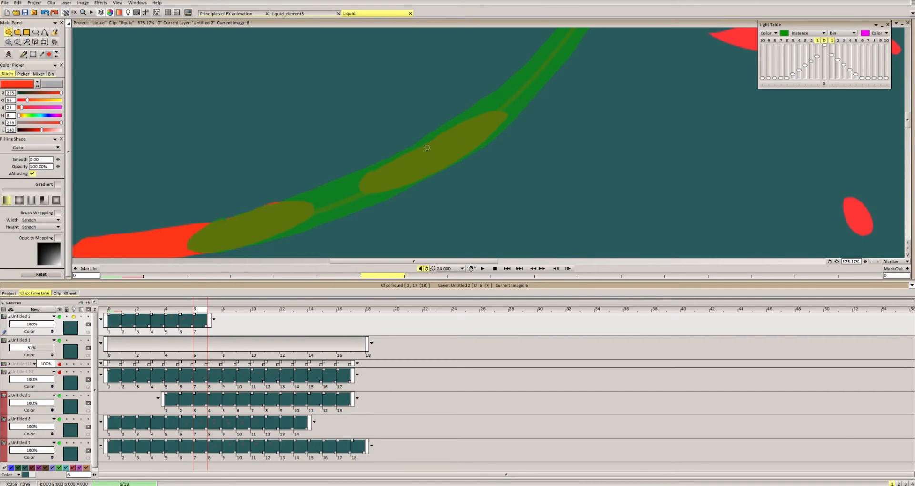
scroll(427, 147, "down", 3)
left_click_drag(287, 187, 336, 171)
scroll(335, 170, "up", 7)
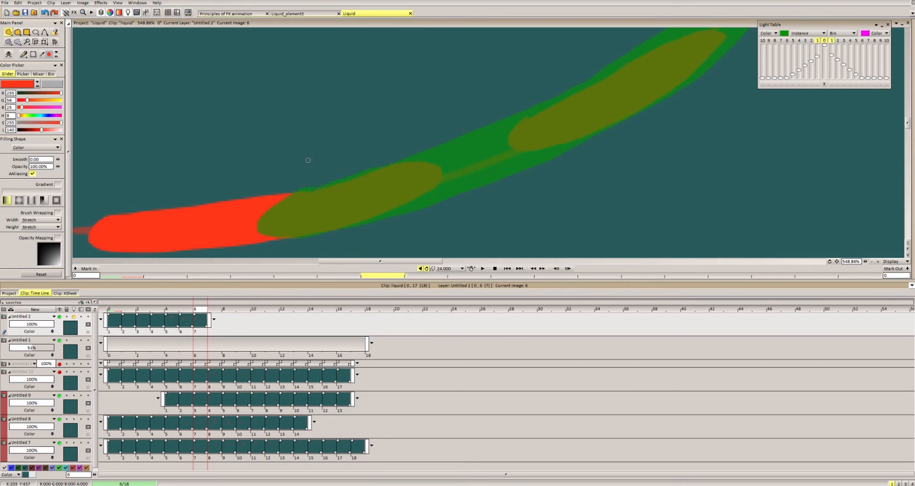
At frame 6, add a small droplet on the path behind the two long blobs, inside the tail of the previous shape.
scroll(373, 156, "down", 5)
scroll(491, 104, "up", 1)
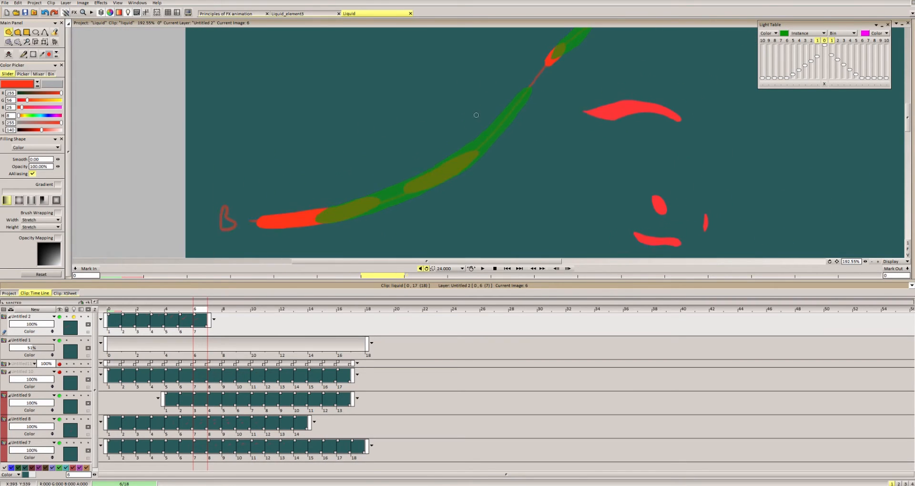
scroll(491, 104, "up", 2)
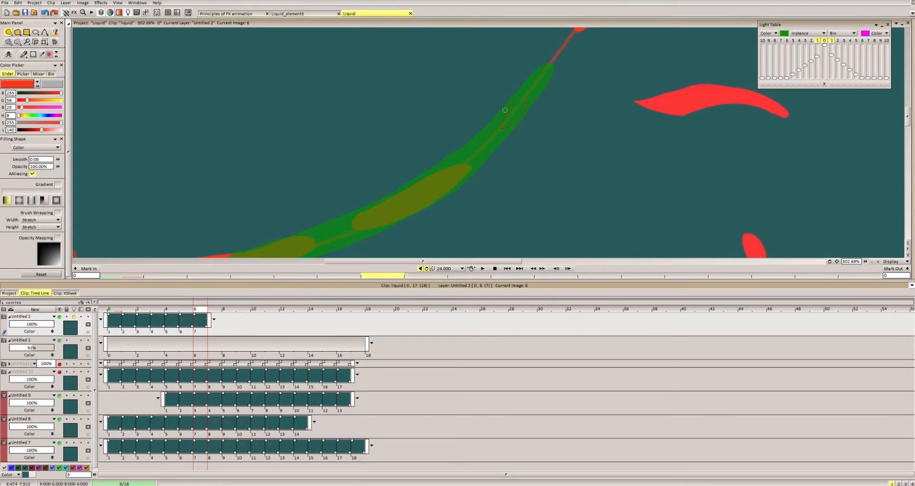
scroll(516, 101, "down", 5)
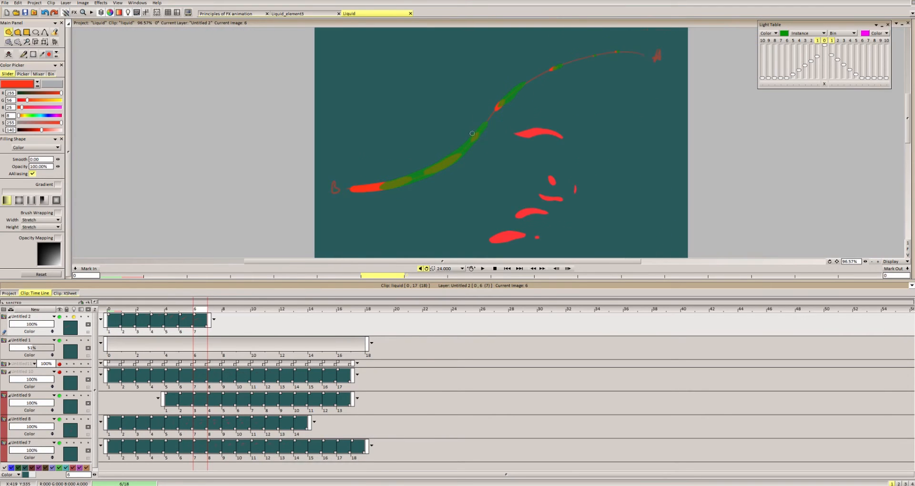
left_click_drag(209, 319, 267, 320)
left_click(444, 275)
key("Right")
scroll(337, 179, "up", 1)
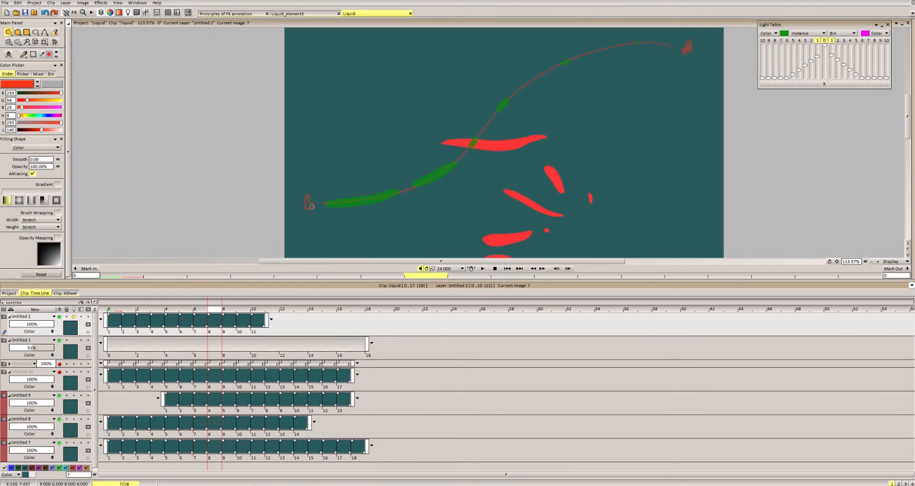
key("Left")
key("ctrl+z")
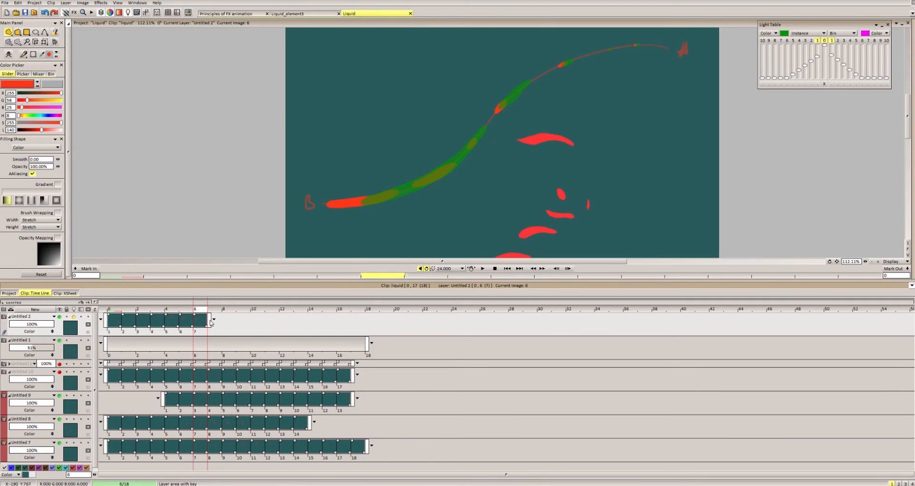
Extend the Untitled 2 layer to 12 frames with empty instances and draw a rounded blob near B at frame 7.
left_click_drag(210, 323, 282, 320)
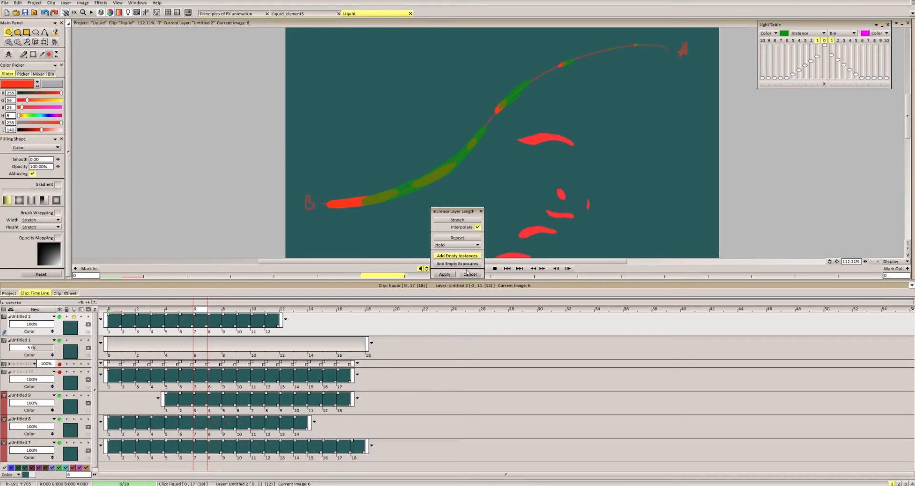
left_click(445, 276)
key("Right")
scroll(328, 201, "up", 7)
scroll(355, 200, "down", 9)
mouse_move(351, 193)
left_mouse_down()
mouse_move(313, 218)
mouse_move(323, 199)
mouse_move(350, 201)
mouse_move(329, 206)
mouse_move(379, 186)
mouse_move(326, 199)
mouse_move(344, 190)
left_mouse_up()
scroll(356, 199, "up", 9)
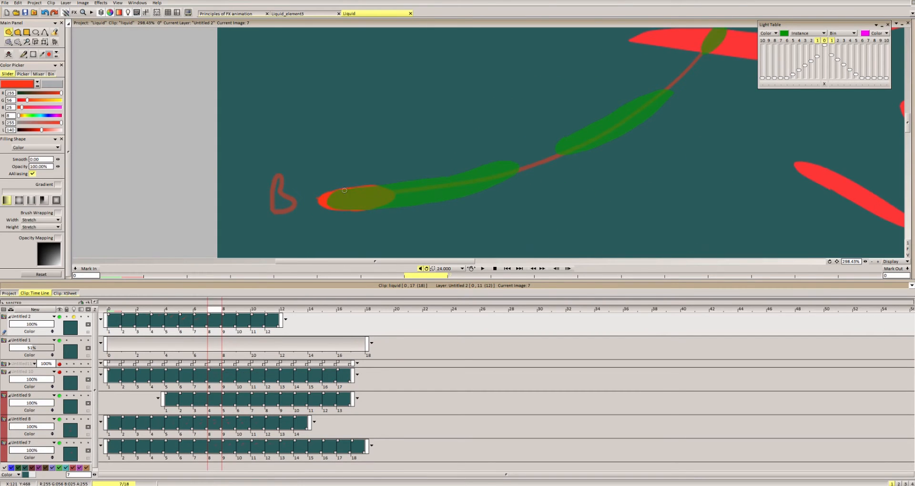
At frame 7, add a small round droplet behind the blob at B and another at the lower end of the next previous blob.
mouse_move(434, 185)
left_mouse_down()
mouse_move(453, 178)
mouse_move(441, 192)
left_mouse_up()
left_click_drag(521, 151, 482, 181)
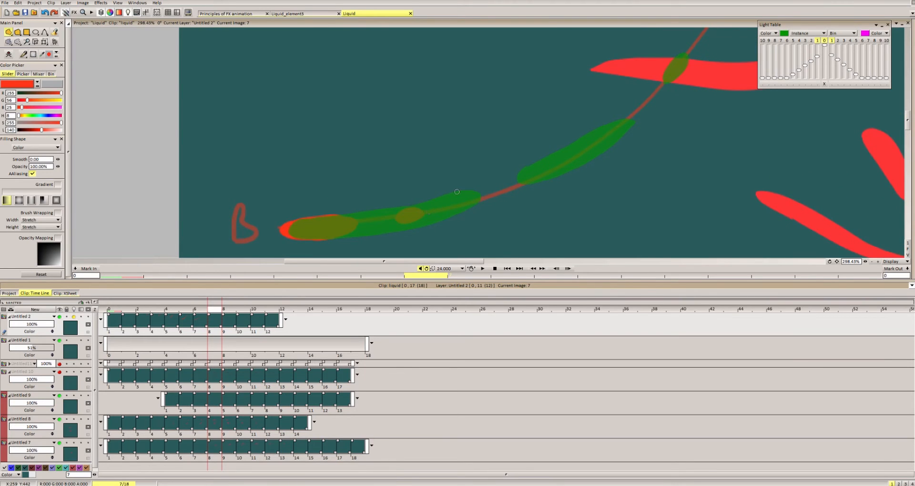
scroll(503, 172, "down", 2)
scroll(524, 167, "up", 3)
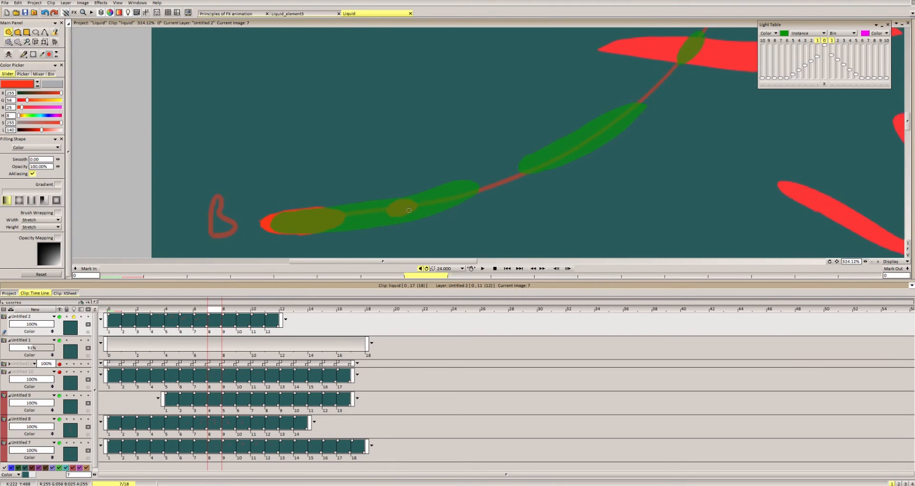
scroll(452, 190, "up", 4)
scroll(553, 167, "down", 5)
mouse_move(548, 153)
left_mouse_down()
mouse_move(536, 173)
mouse_move(500, 171)
mouse_move(434, 214)
left_mouse_up()
scroll(524, 160, "up", 3)
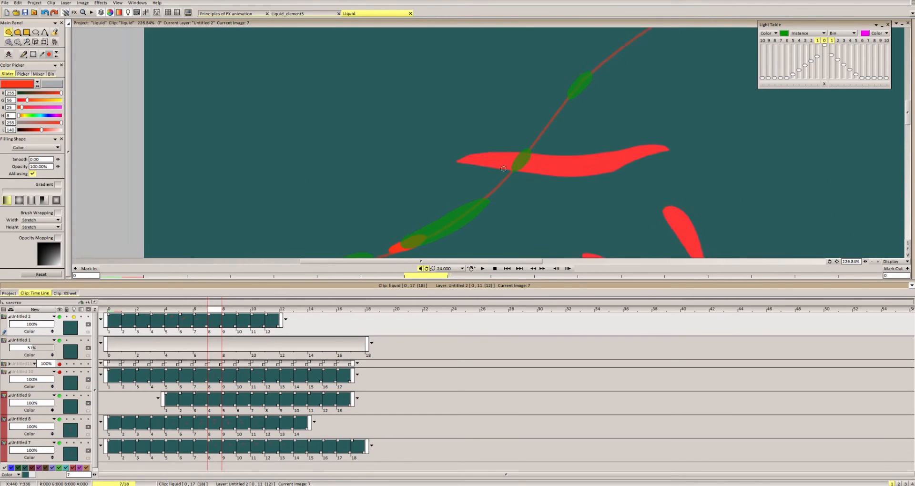
At frame 7, draw small droplets at the front edges of the remaining previous droplets along the path up to A.
left_click_drag(516, 166, 520, 164)
left_click_drag(517, 167, 408, 281)
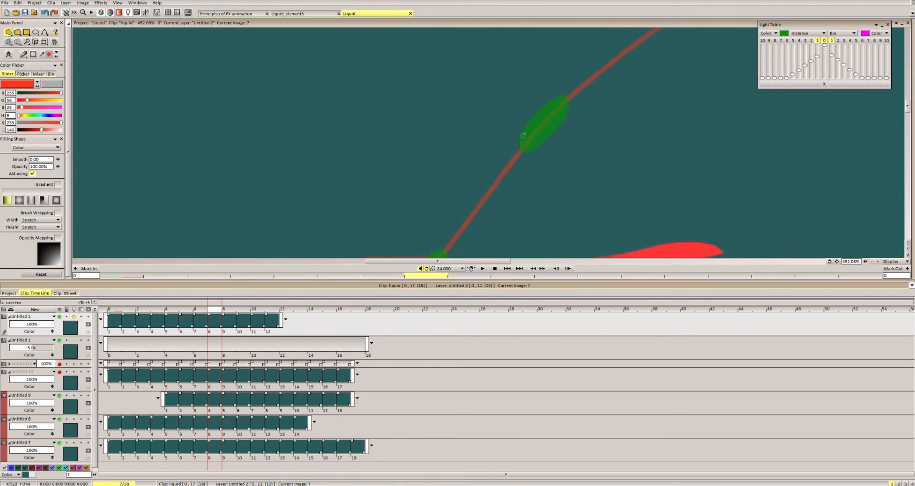
left_click_drag(595, 86, 357, 238)
left_click_drag(745, 35, 529, 108)
scroll(529, 107, "up", 3)
mouse_move(677, 86)
left_mouse_down()
mouse_move(637, 104)
mouse_move(649, 101)
left_mouse_up()
scroll(607, 116, "up", 5)
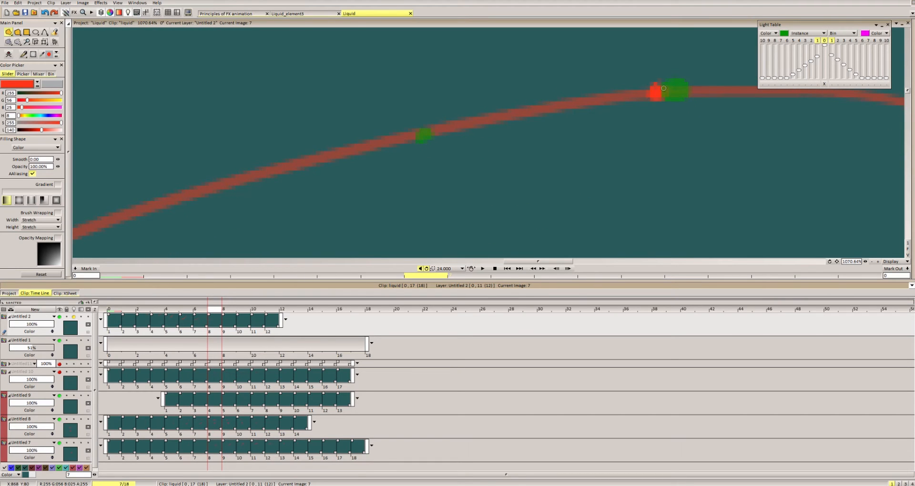
scroll(649, 101, "down", 5)
At frame 8, draw tiny droplets at the front edges of the previous ones from A down to the middle of the path.
key("Right")
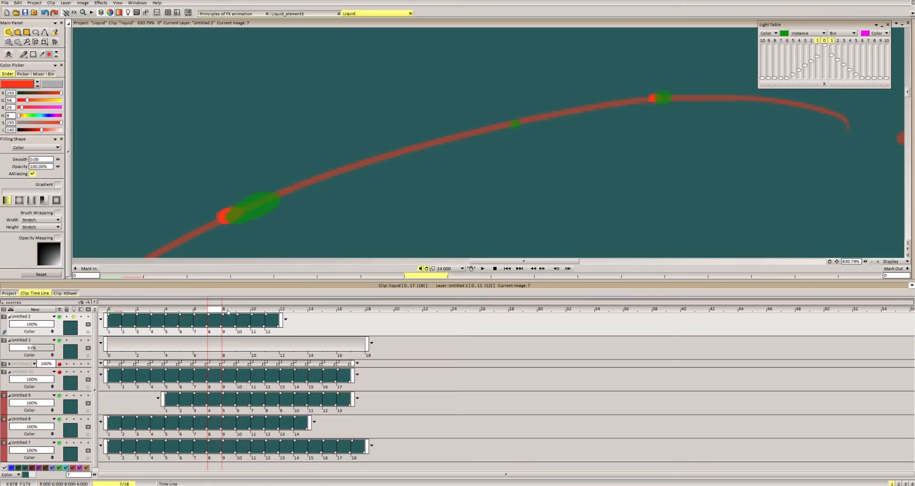
scroll(667, 96, "up", 4)
left_click_drag(669, 98, 683, 97)
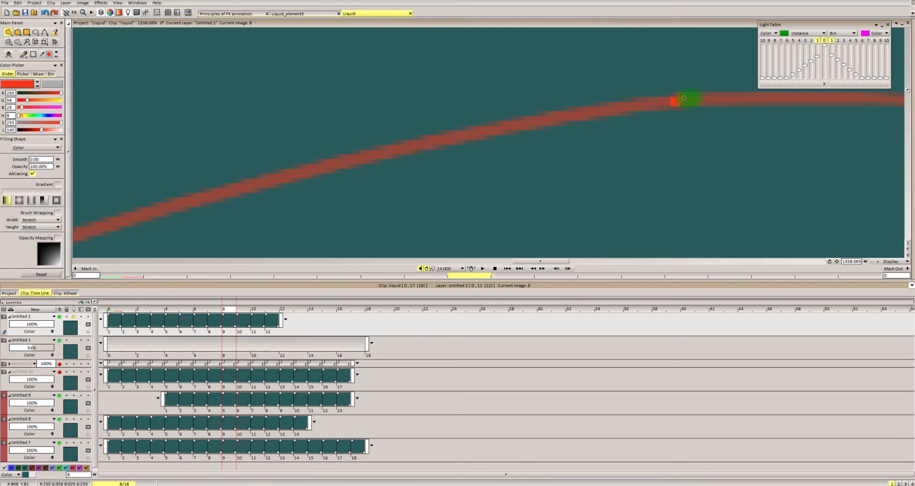
scroll(581, 96, "down", 5)
scroll(532, 94, "up", 3)
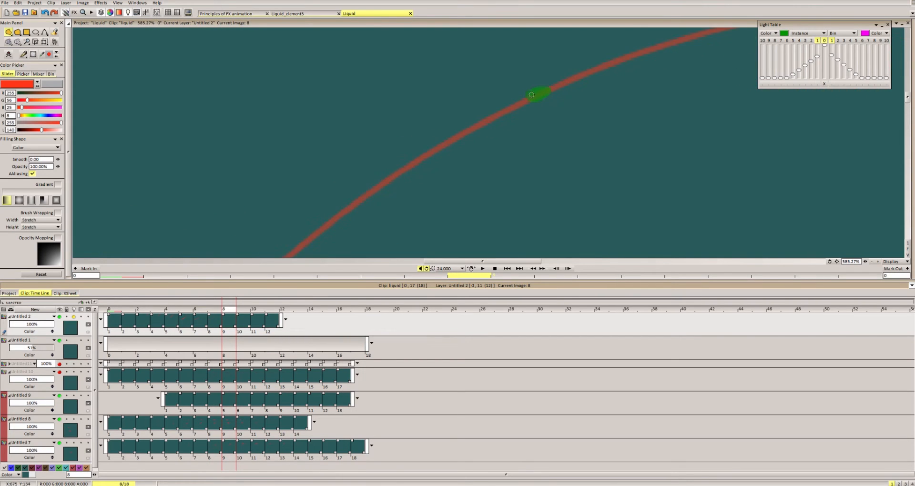
scroll(515, 105, "down", 4)
scroll(536, 75, "up", 3)
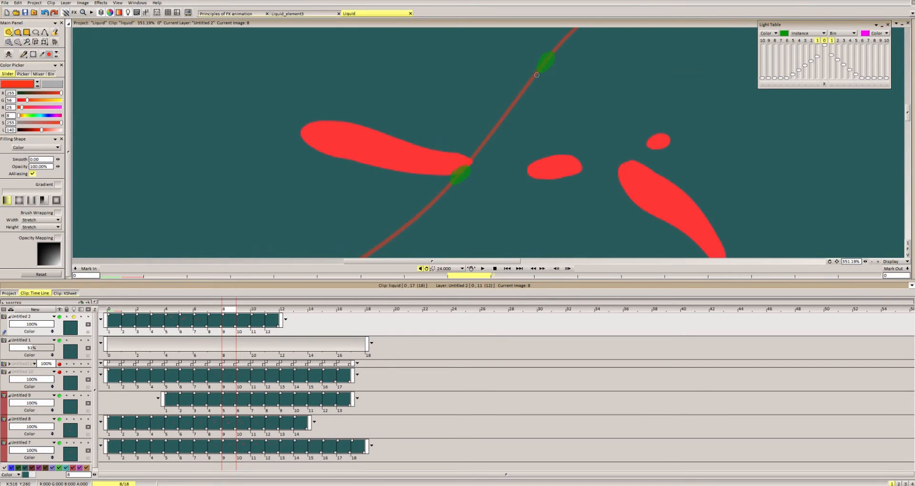
scroll(448, 182, "down", 2)
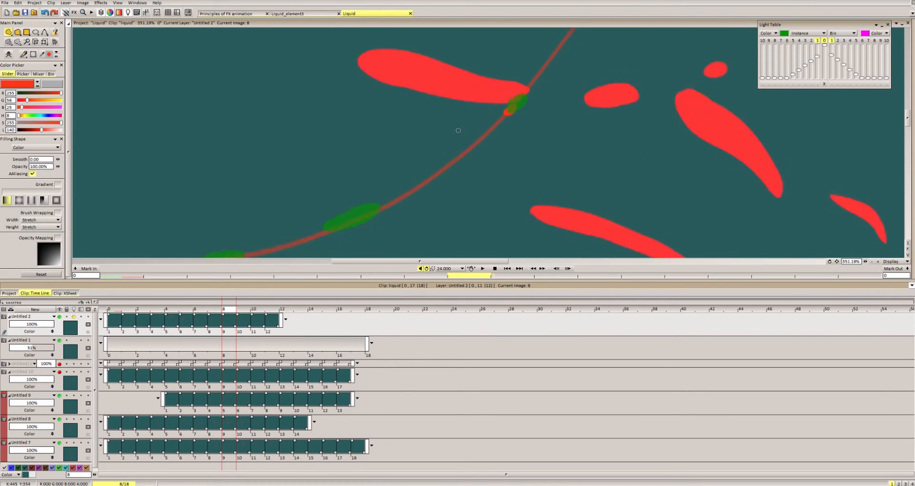
At frame 8, draw small droplets over the three previous droplets nearest B.
scroll(478, 143, "up", 3)
left_click_drag(499, 131, 524, 128)
left_click_drag(517, 136, 705, 101)
left_click_drag(352, 150, 328, 178)
scroll(538, 146, "down", 6)
left_click_drag(538, 145, 369, 210)
At frame 9, draw a small droplet at the front edge of the previous elongated droplet, third from B.
key("Right")
left_click_drag(514, 89, 487, 129)
scroll(490, 129, "down", 1)
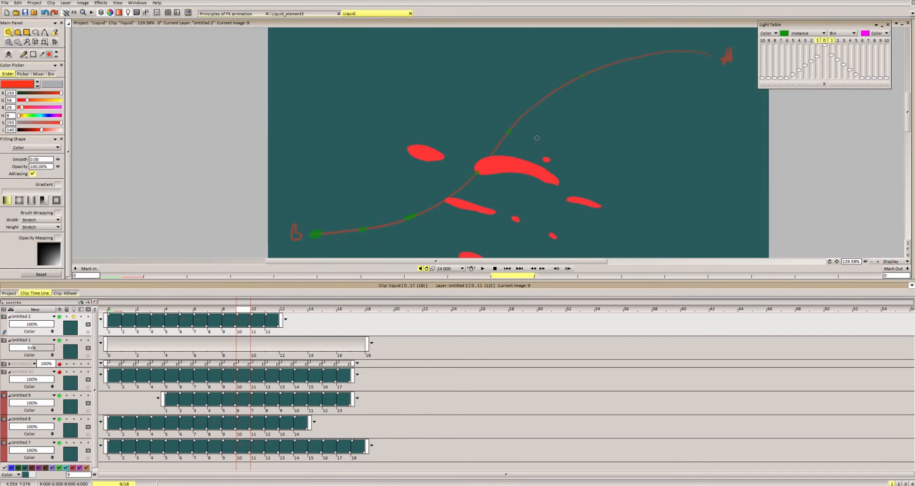
scroll(565, 88, "up", 1)
mouse_move(586, 74)
left_mouse_down()
mouse_move(565, 87)
mouse_move(565, 78)
left_mouse_up()
scroll(555, 96, "up", 3)
scroll(562, 82, "down", 2)
scroll(362, 238, "up", 2)
left_click_drag(420, 218, 433, 212)
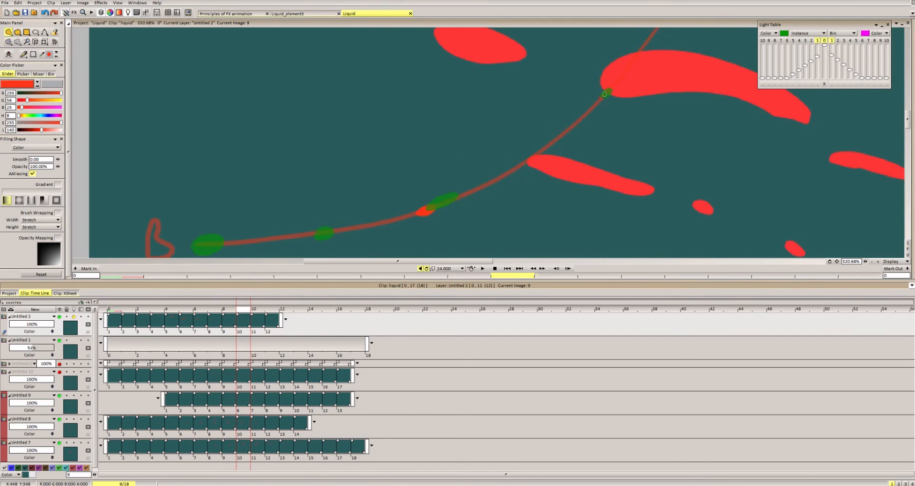
At frame 9, draw a small droplet ahead of the second one from B and a rounded droplet at the path's end beside B.
scroll(431, 212, "down", 2)
scroll(566, 125, "up", 2)
left_click_drag(497, 203, 503, 197)
scroll(610, 70, "down", 3)
scroll(489, 126, "up", 4)
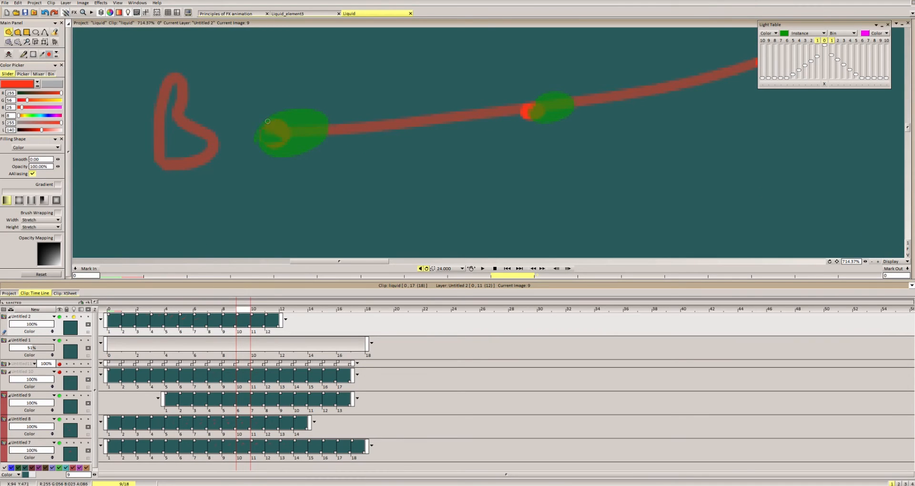
mouse_move(250, 142)
left_mouse_down()
mouse_move(265, 146)
mouse_move(257, 149)
mouse_move(249, 128)
left_mouse_up()
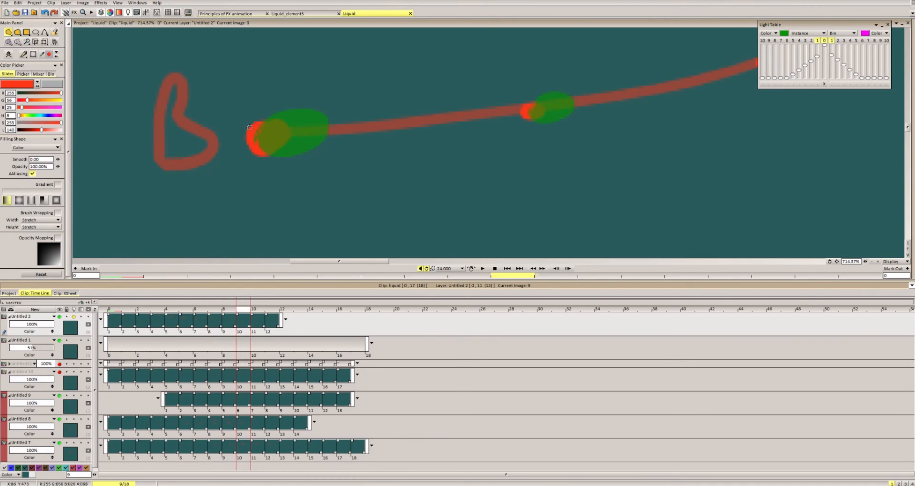
scroll(264, 143, "down", 2)
At frame 10, draw a small droplet at the path's end, overlapping the front edge of the previous droplet beside B.
key("Right")
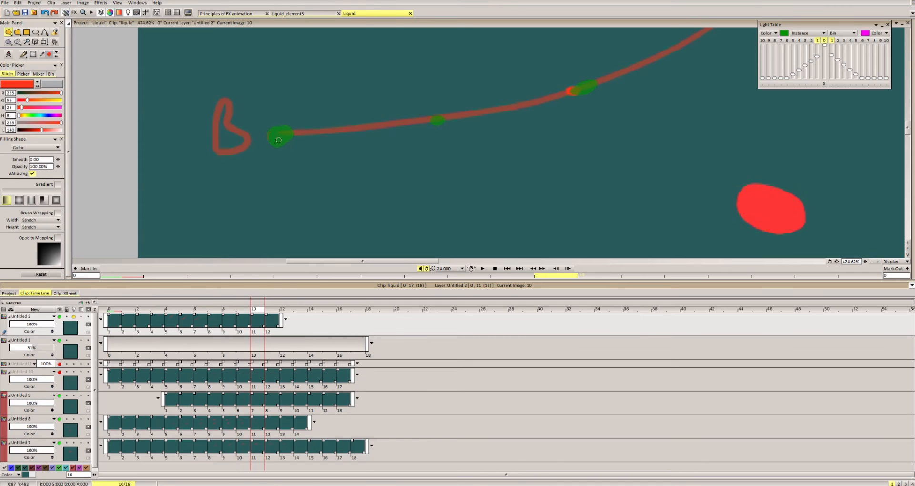
mouse_move(273, 137)
left_mouse_down()
mouse_move(264, 133)
mouse_move(276, 140)
left_mouse_up()
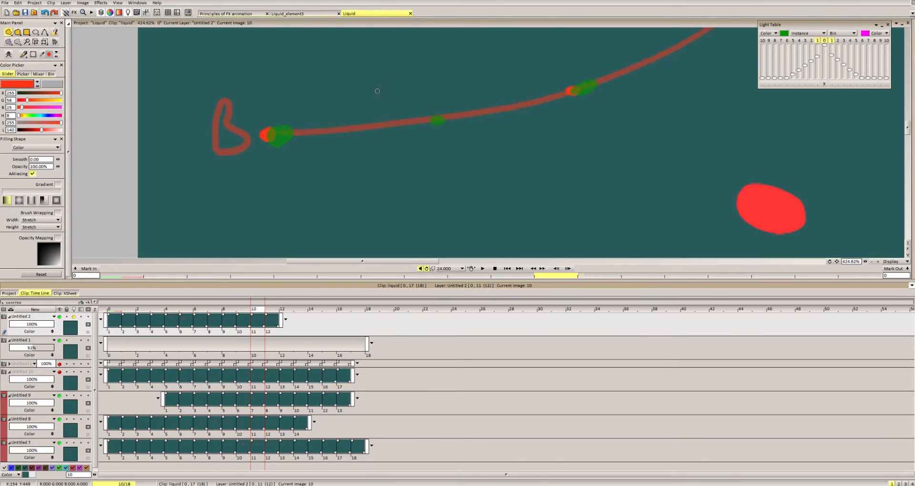
scroll(377, 91, "down", 8)
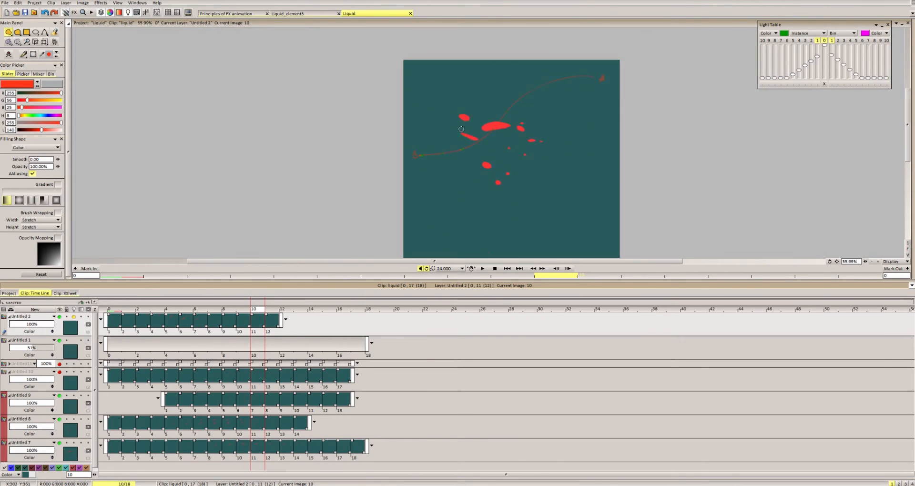
scroll(489, 132, "down", 1)
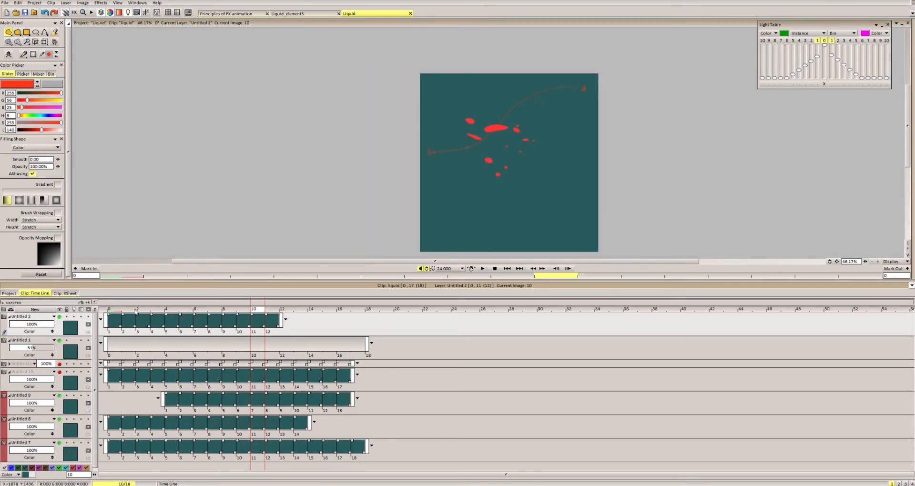
Hide the Untitled 1, Untitled 9, Untitled 8 and Untitled 7 layers.
left_click(59, 342)
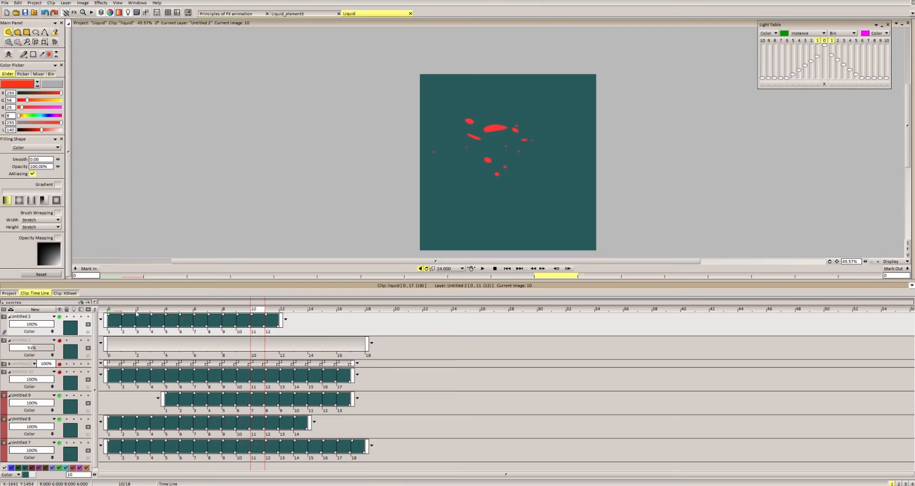
left_click(59, 395)
left_click(59, 420)
left_click(59, 443)
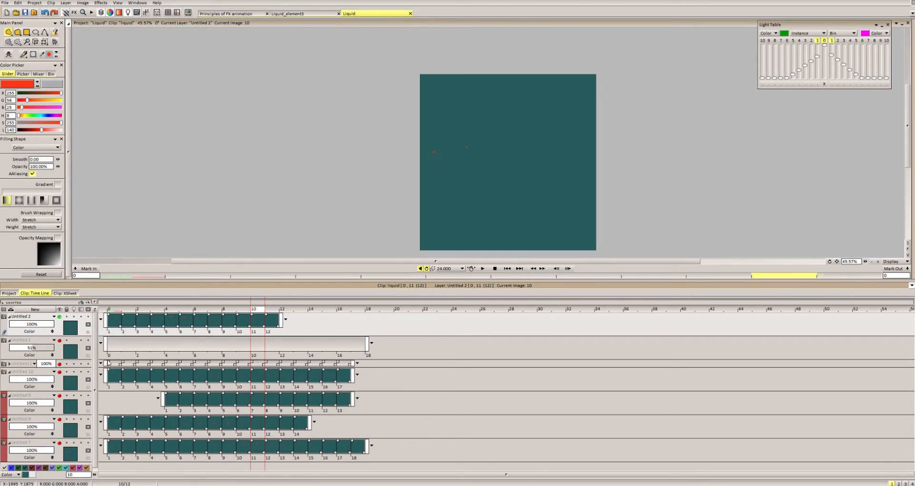
Preview the liquid animation with the playback rate set to 12 fps and return to frame 6.
left_click(482, 269)
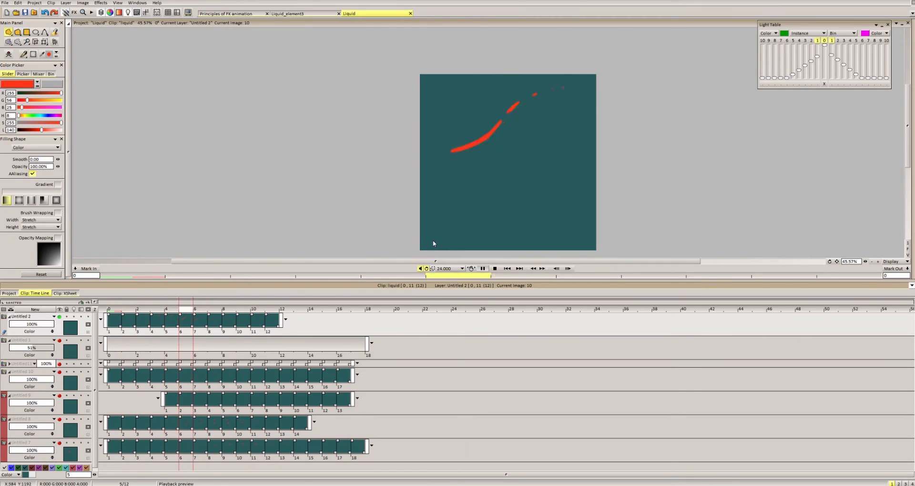
left_click(455, 270)
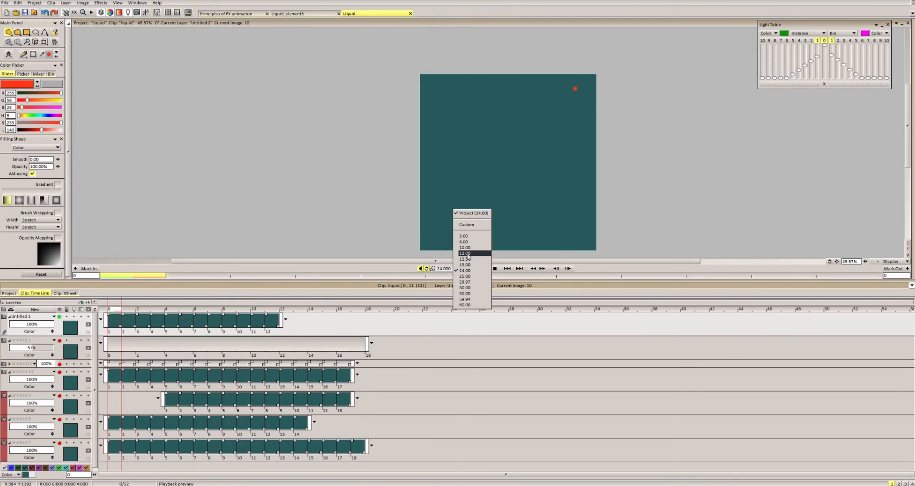
left_click(465, 253)
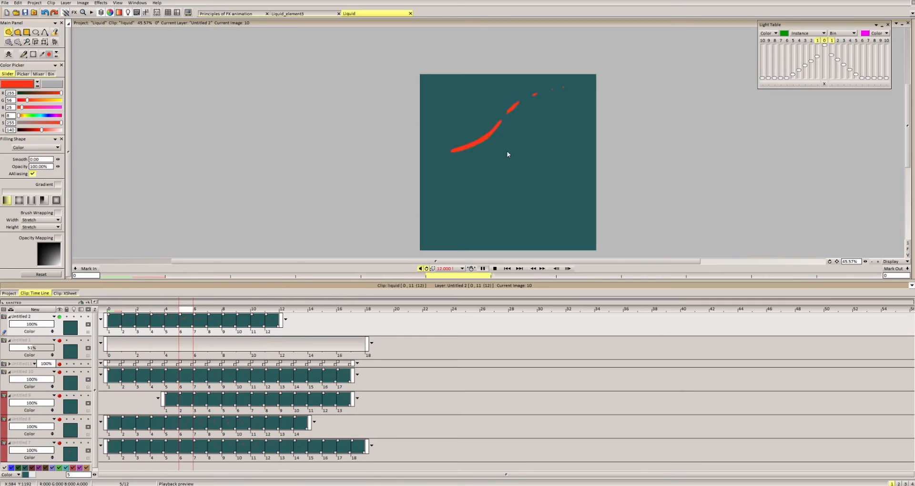
left_click(271, 313)
mouse_move(271, 312)
left_mouse_down()
mouse_move(112, 315)
mouse_move(240, 319)
mouse_move(143, 323)
mouse_move(195, 308)
left_mouse_up()
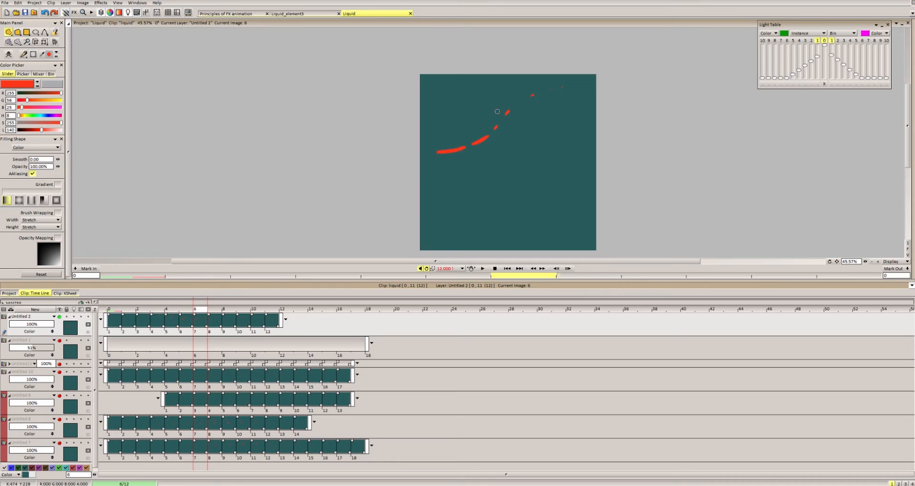
Open the Liquid 065 Splash Impact Radial clip's timeline and scrub through its opening frames.
double_click(145, 330)
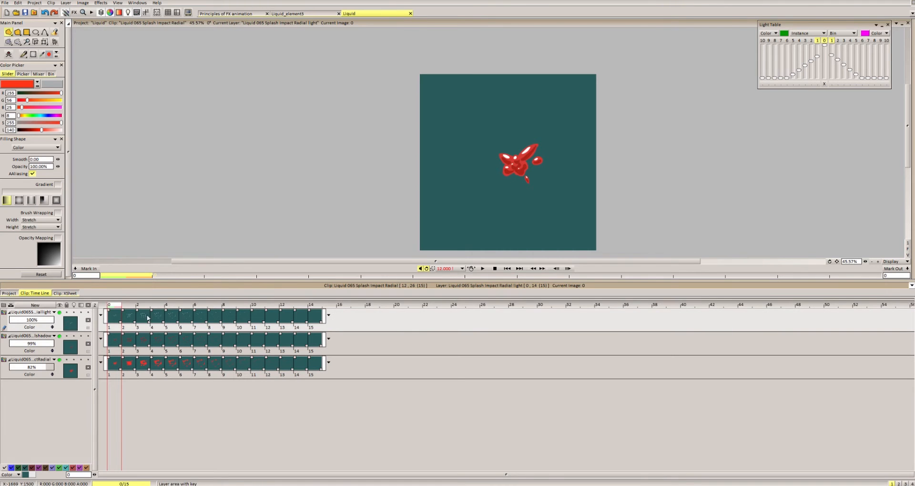
mouse_move(120, 308)
left_mouse_down()
mouse_move(281, 301)
mouse_move(127, 307)
mouse_move(257, 304)
mouse_move(119, 315)
left_mouse_up()
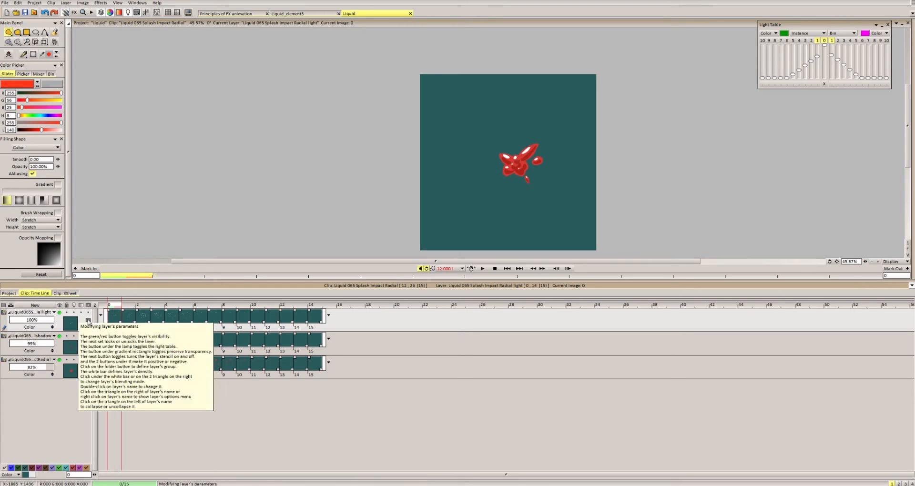
left_click_drag(117, 307, 120, 310)
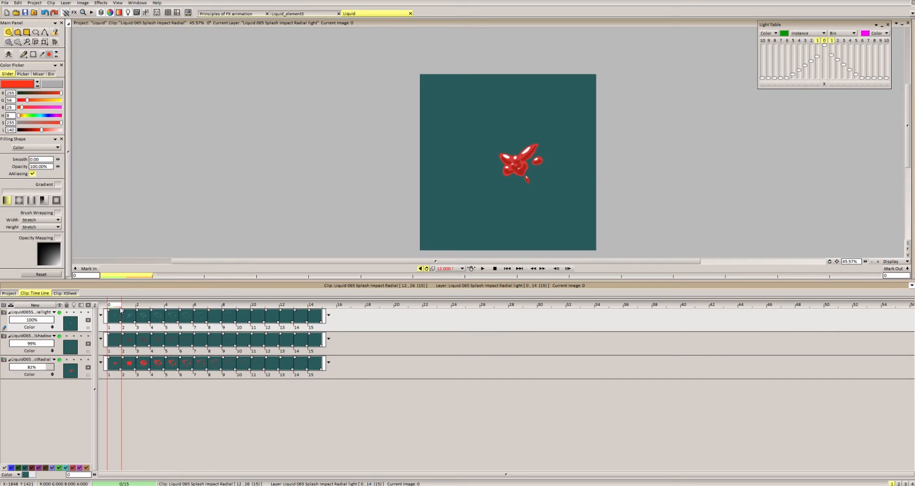
left_click_drag(121, 310, 109, 333)
Open the smoke clip, scrub its opening frames, and compare the drawing with the Smoke 066 shadow layer off and on.
left_click(10, 293)
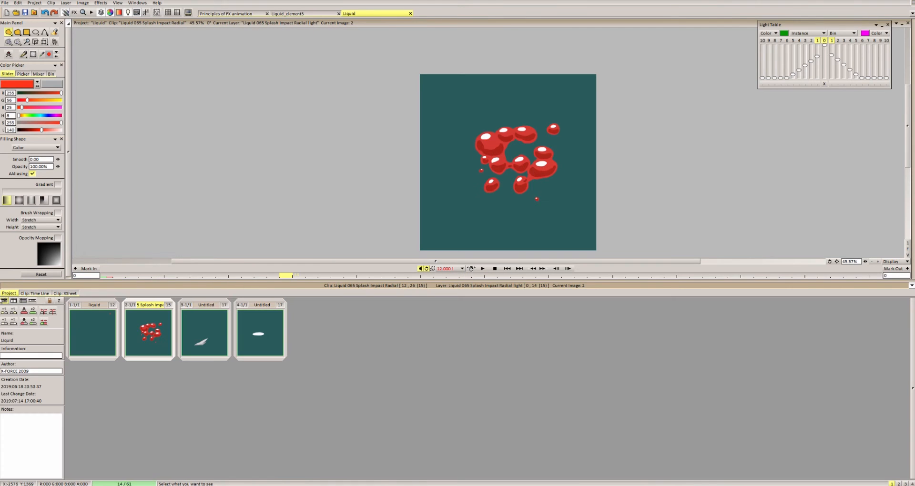
left_click(201, 327)
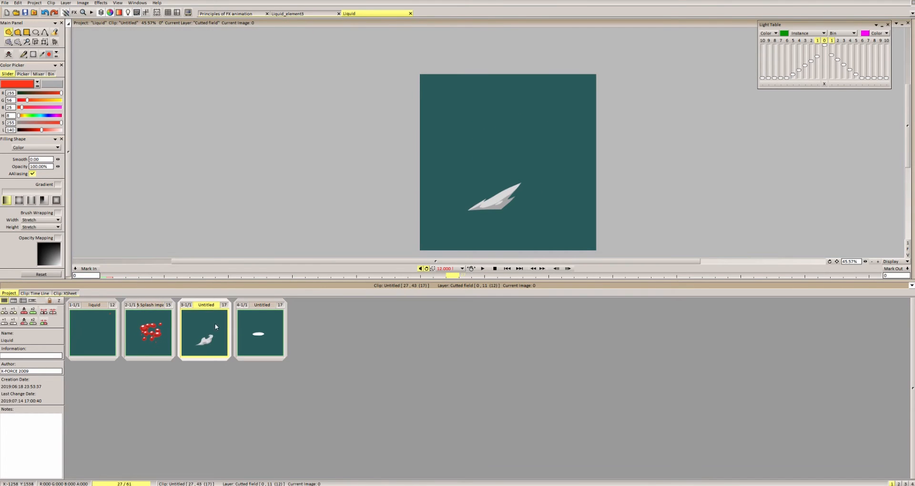
double_click(215, 327)
left_click_drag(114, 307, 157, 314)
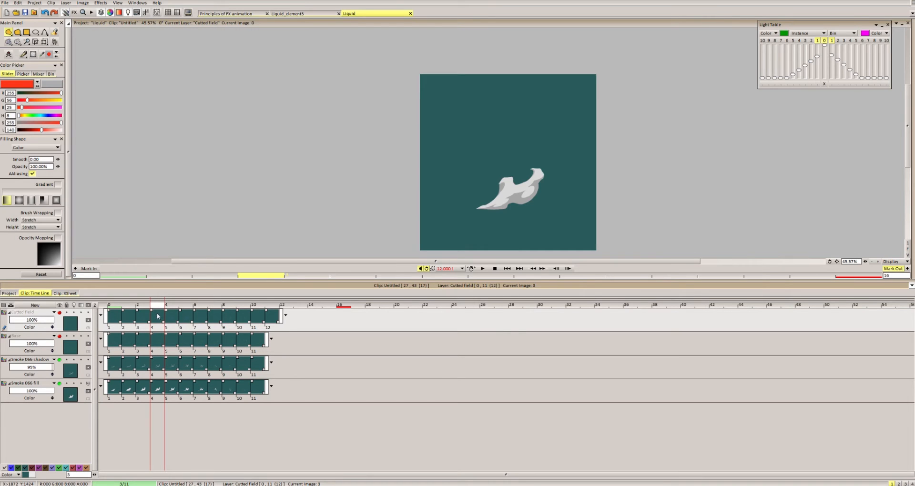
left_click_drag(158, 316, 127, 327)
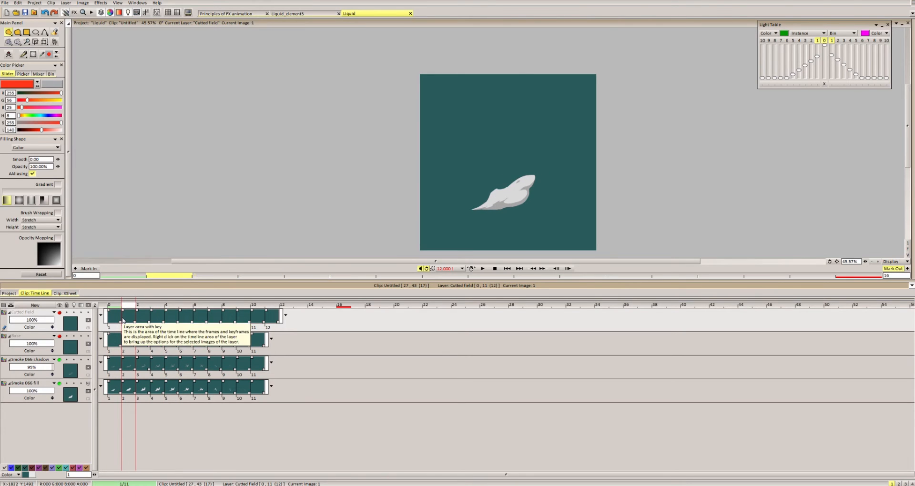
left_click(60, 360)
left_click(60, 360)
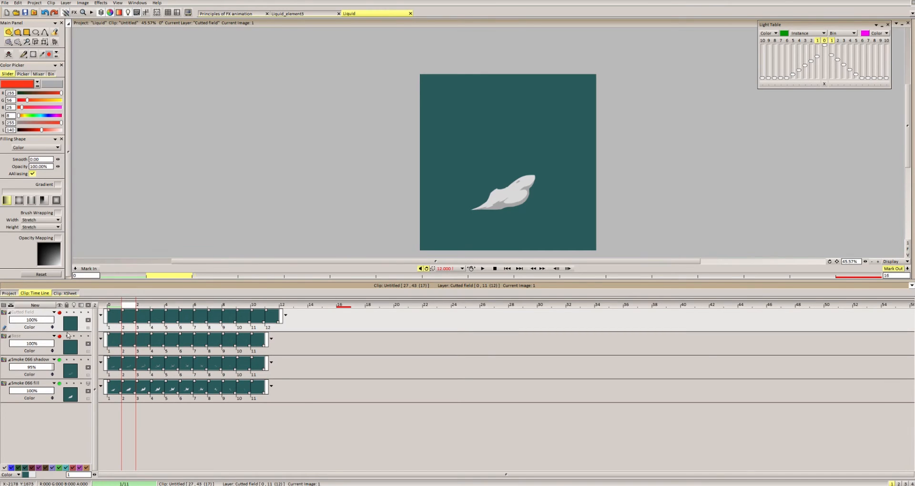
Reopen the splash clip at frame 2 and hide its light layer to examine the shadow shapes on the droplets.
left_click(9, 293)
left_click(148, 329)
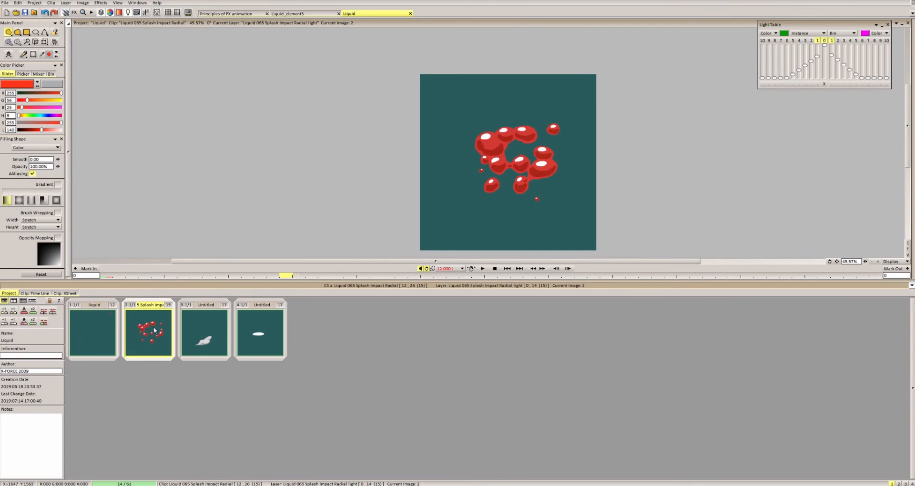
double_click(148, 324)
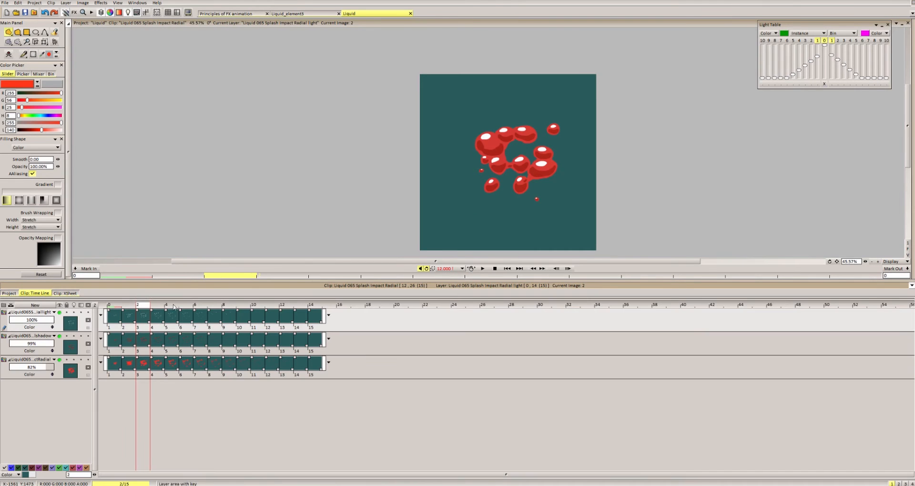
scroll(505, 158, "up", 2)
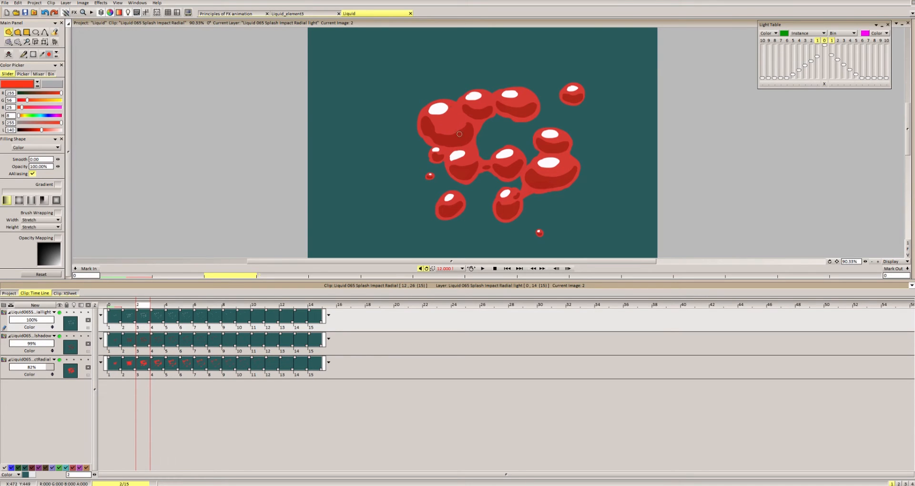
left_click(60, 313)
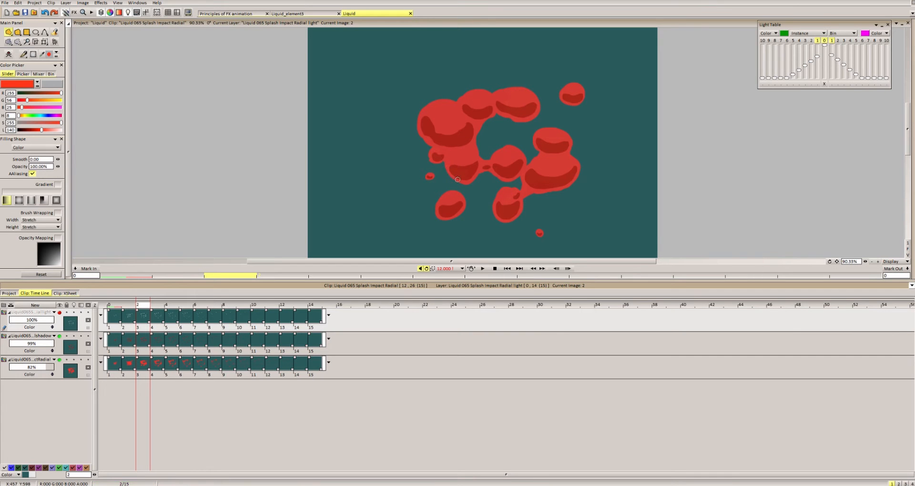
scroll(464, 152, "up", 5)
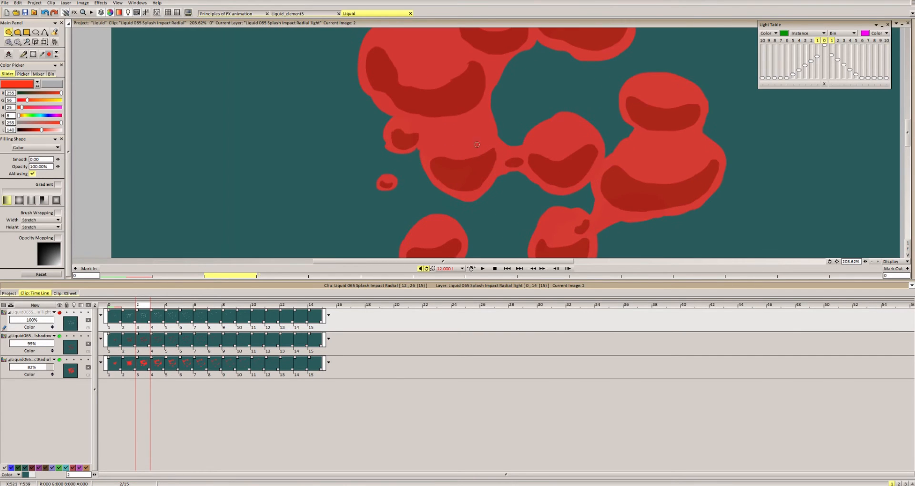
scroll(477, 144, "down", 3)
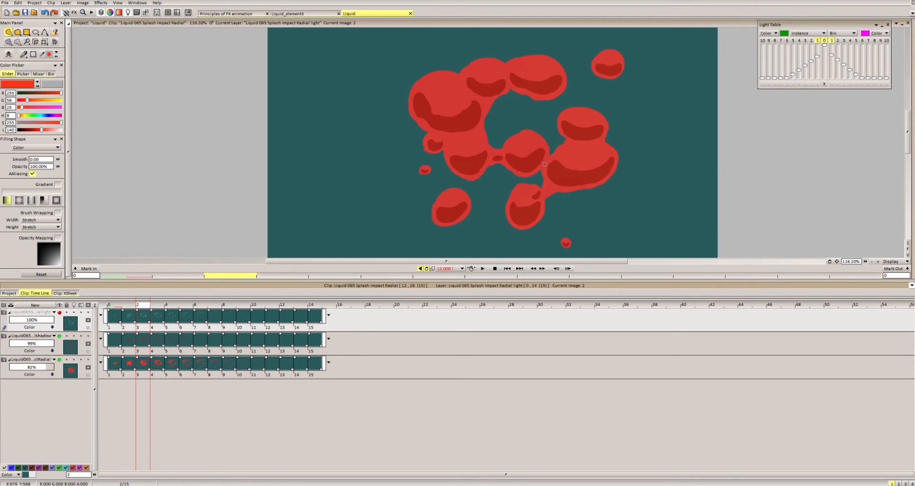
Show the splash clip's light layer again and examine the highlights on the droplets.
left_click(60, 312)
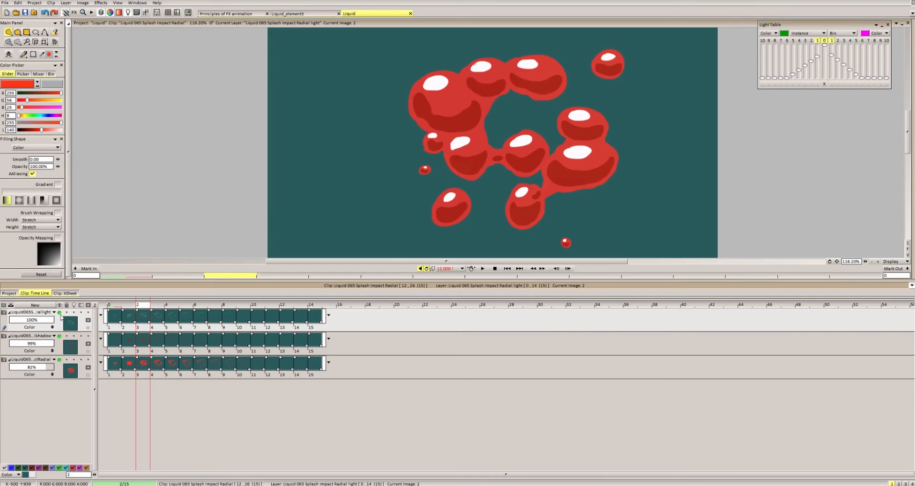
scroll(422, 97, "down", 2)
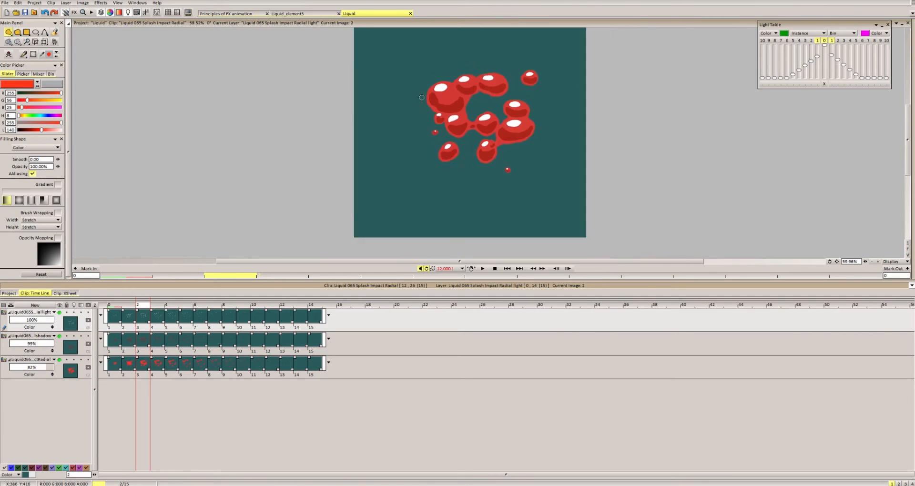
scroll(423, 97, "up", 2)
scroll(419, 110, "down", 2)
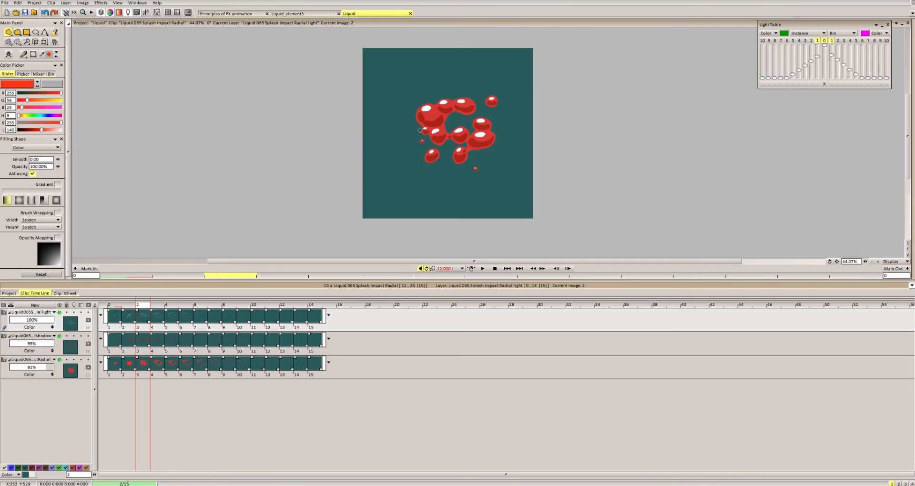
Open the smoke clip, hide the Smoke 066 shadow layer and turn on the stencil for the Smoke 066 fill layer.
left_click(9, 293)
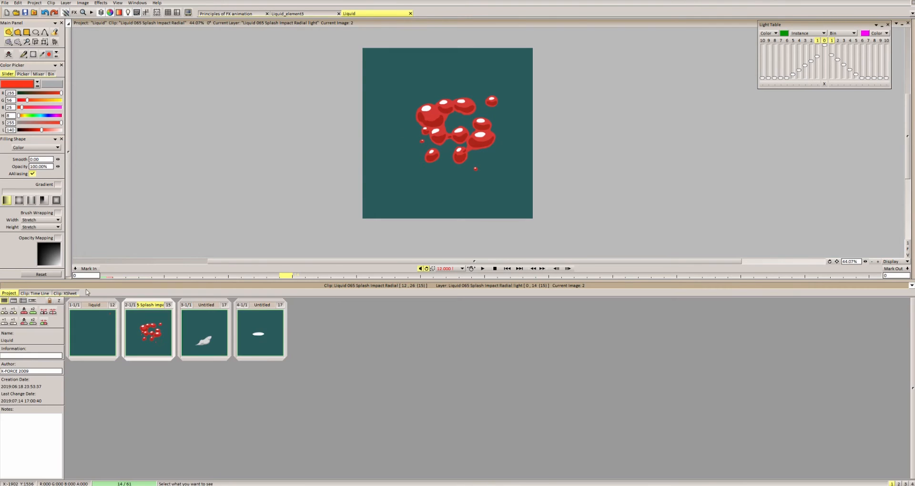
double_click(206, 318)
scroll(436, 177, "up", 3)
left_click(60, 360)
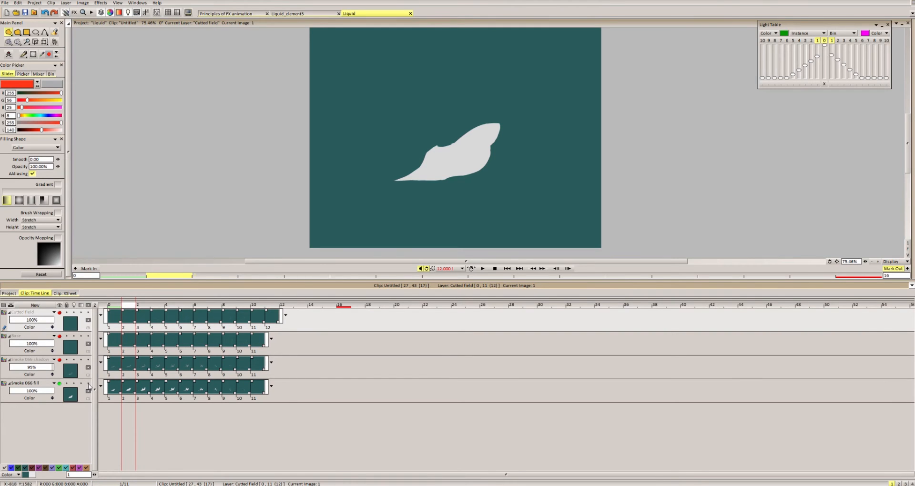
left_click(88, 384)
Add a new layer directly above the Smoke 066 fill layer at frame 1.
left_click(38, 385)
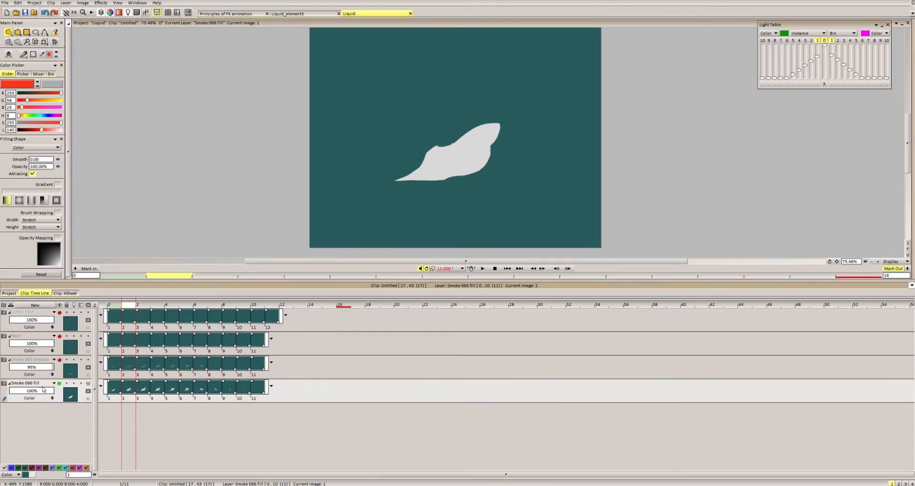
key("ctrl+shift+n")
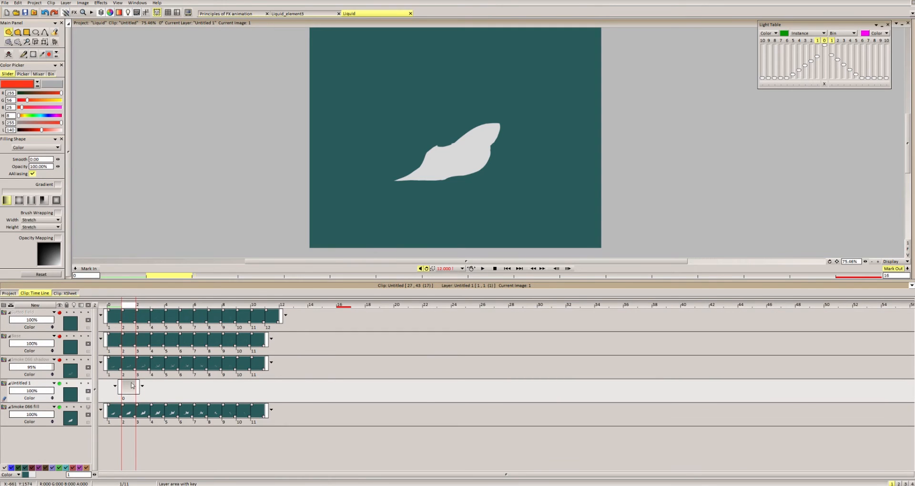
mouse_move(131, 385)
left_mouse_down()
mouse_move(115, 386)
mouse_move(126, 388)
left_mouse_up()
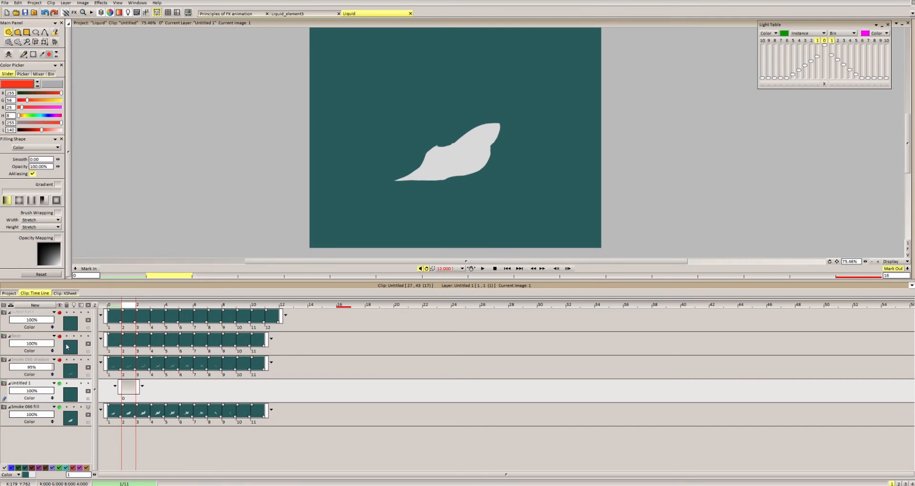
Recolour the shape on the Smoke 066 fill layer at frame 1 light blue (R 51, G 202, B 255).
left_click(38, 408)
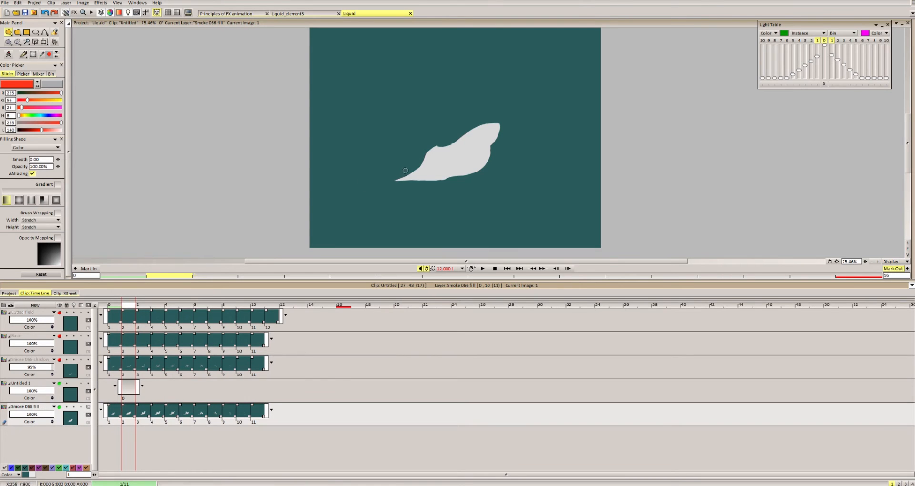
left_click_drag(20, 115, 43, 130)
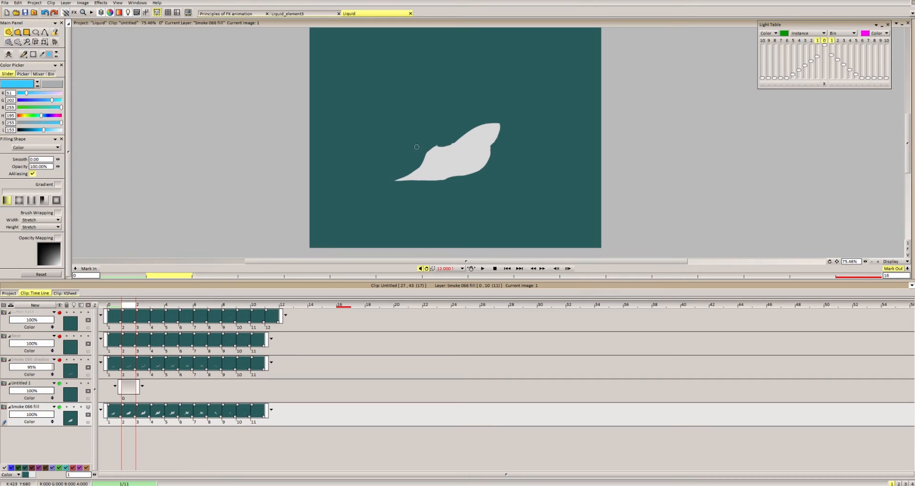
left_click_drag(418, 121, 458, 107)
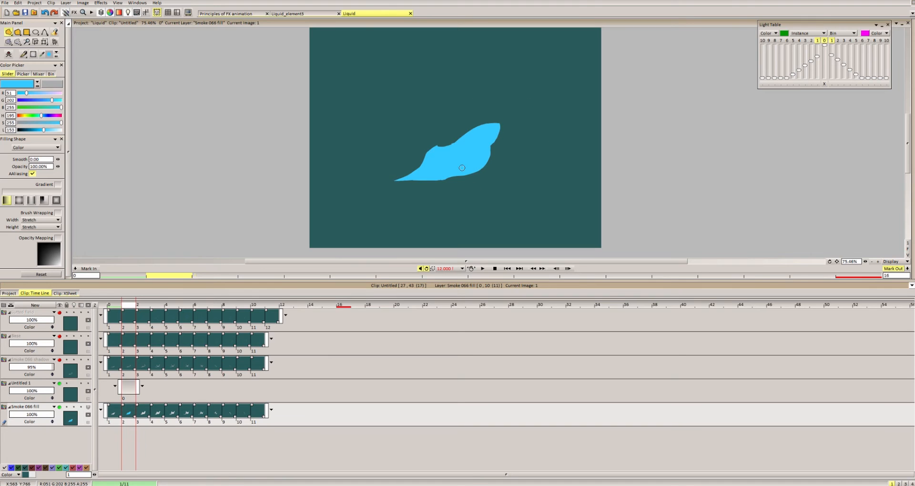
On the Untitled 1 layer, draw a curved darker blue (R 0, G 126, B 170) shadow inside the lower part of the shape.
scroll(468, 140, "up", 3)
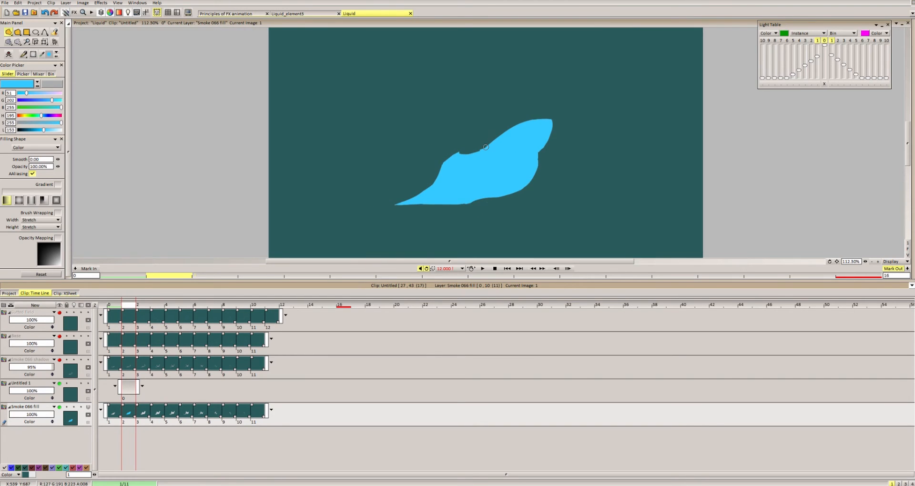
left_click(107, 391)
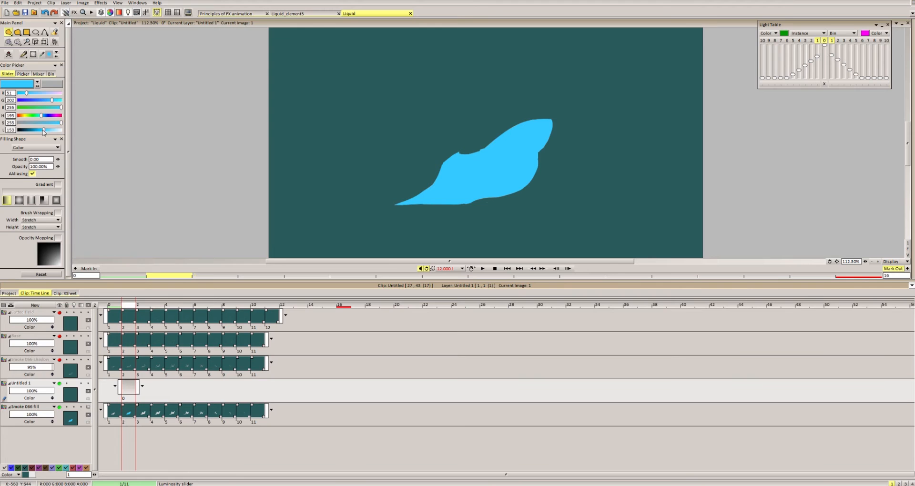
left_click_drag(44, 132, 32, 131)
scroll(436, 167, "up", 1)
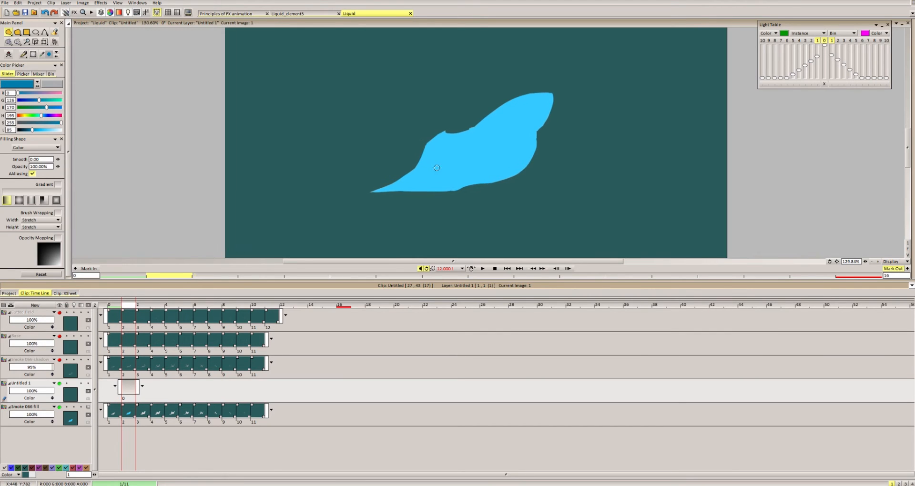
scroll(436, 168, "up", 1)
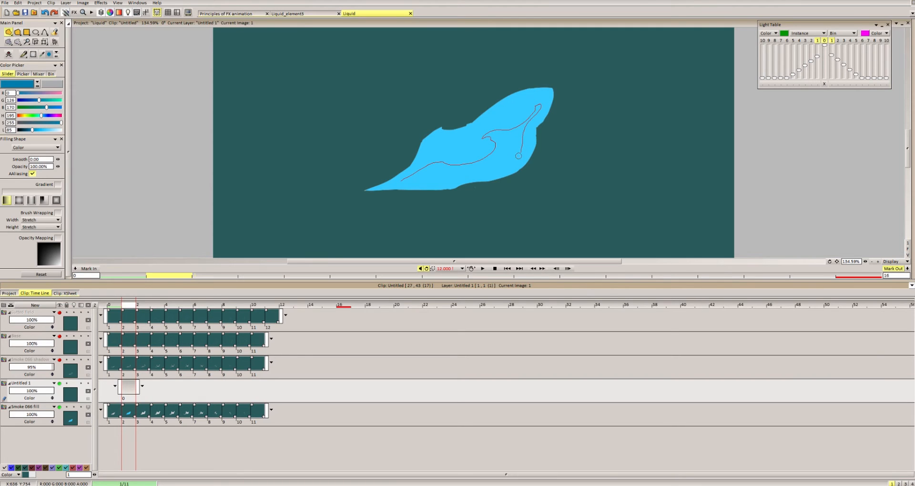
left_click_drag(410, 184, 406, 184)
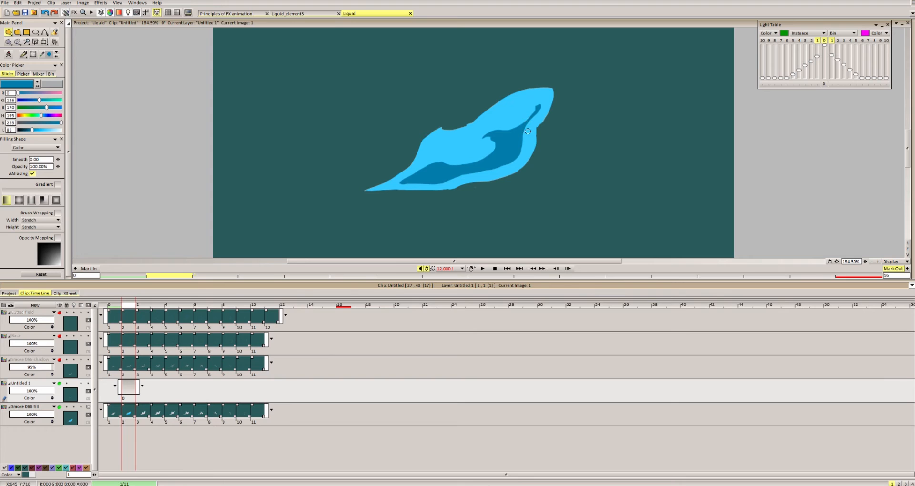
Extend and smooth the dark blue shadow along the shape's lower-right edge up toward its tip.
left_click_drag(517, 134, 529, 127)
scroll(502, 140, "up", 3)
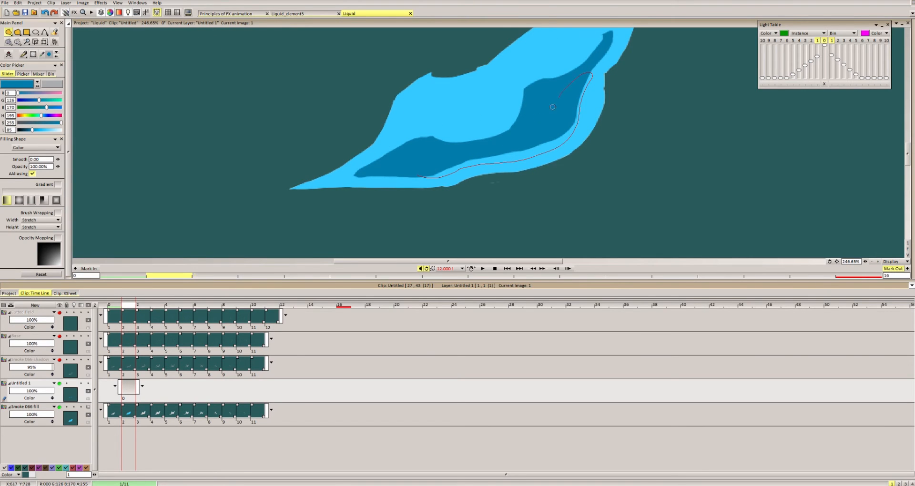
mouse_move(552, 107)
left_mouse_down()
mouse_move(480, 145)
mouse_move(484, 192)
left_mouse_up()
left_click_drag(533, 142, 516, 169)
left_click_drag(540, 116, 525, 138)
left_click_drag(449, 226, 459, 221)
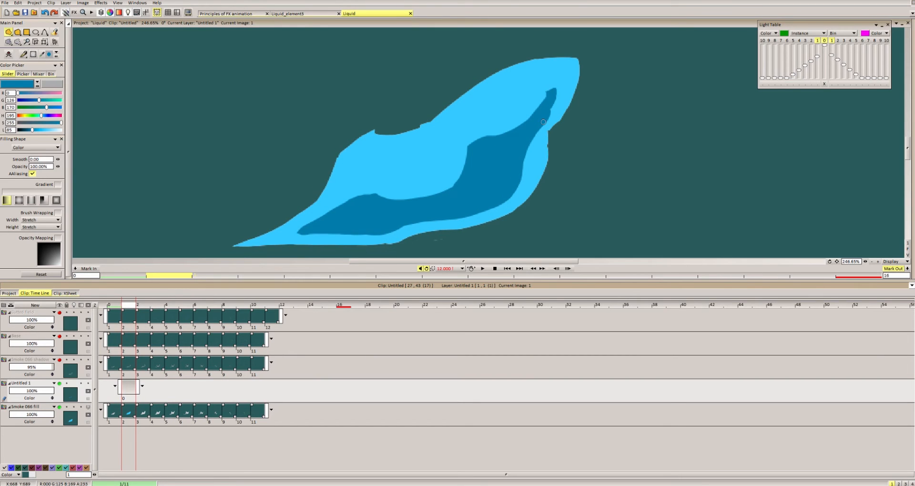
Add a new layer above the shadow layer and set the drawing colour to white (R 255, G 255, B 255).
scroll(553, 95, "down", 2)
key("ctrl+shift+n")
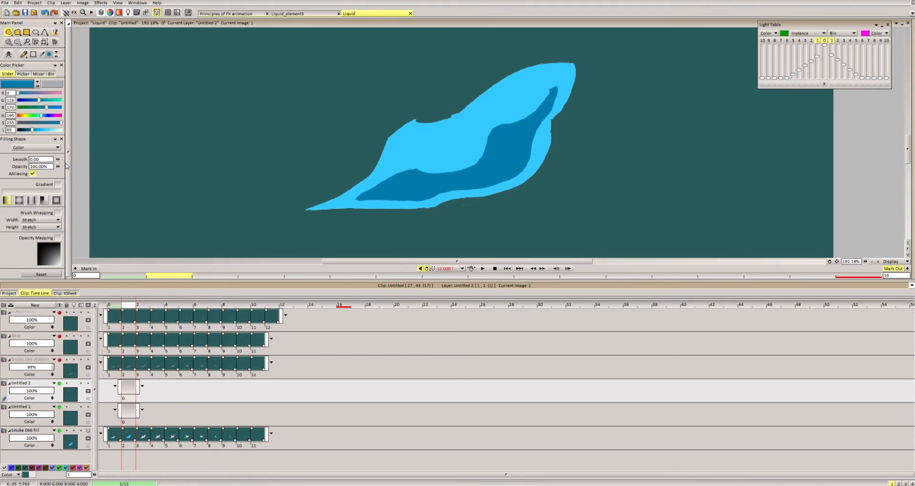
left_click(43, 160)
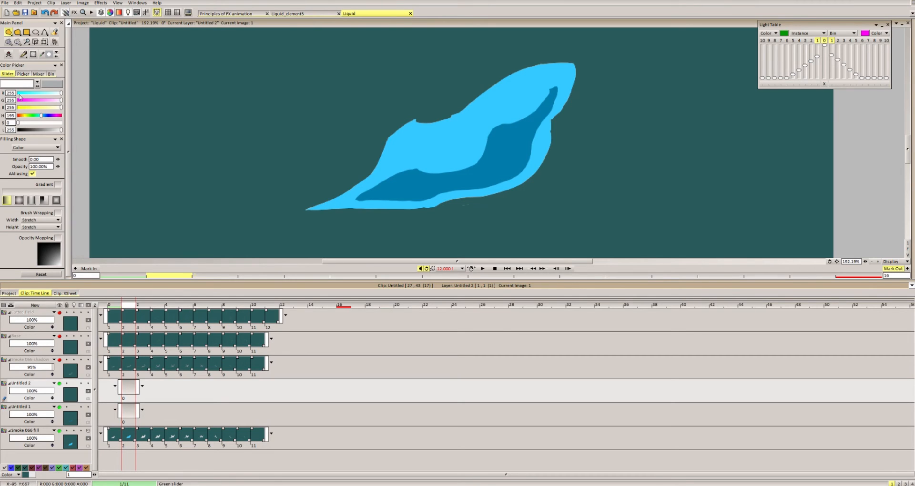
scroll(502, 109, "up", 1)
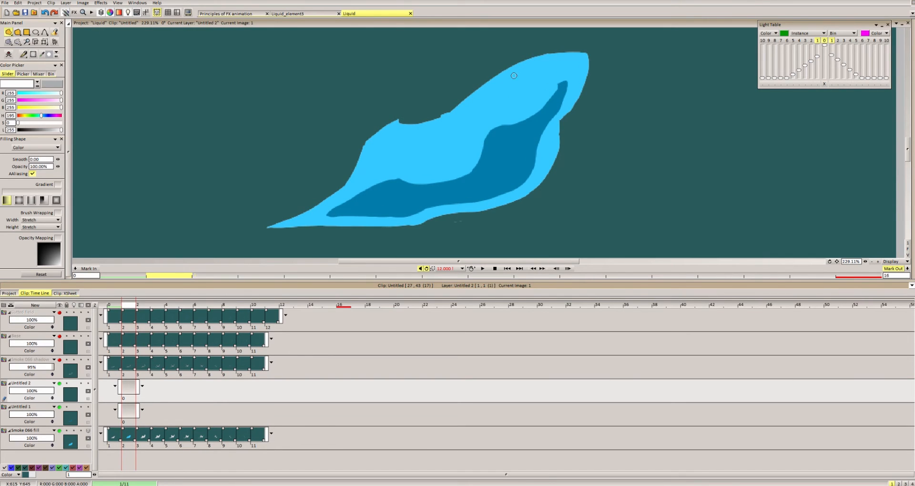
Draw a long curved white highlight inside the shape's upper edge, close to its tip.
left_click_drag(513, 75, 518, 79)
scroll(454, 123, "down", 6)
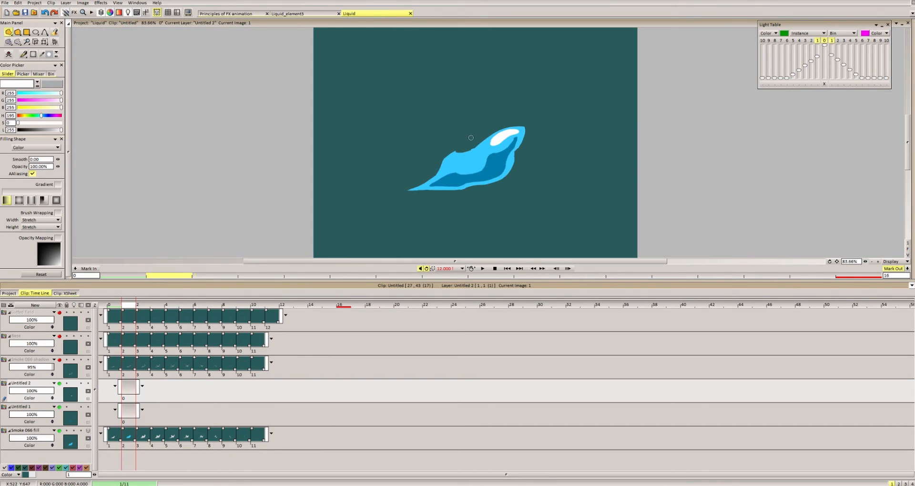
scroll(491, 102, "up", 2)
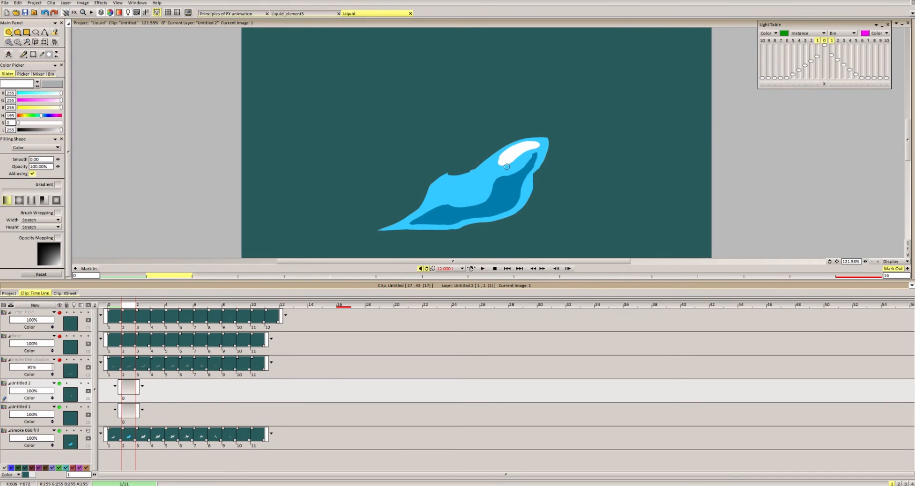
left_click_drag(484, 68, 478, 106)
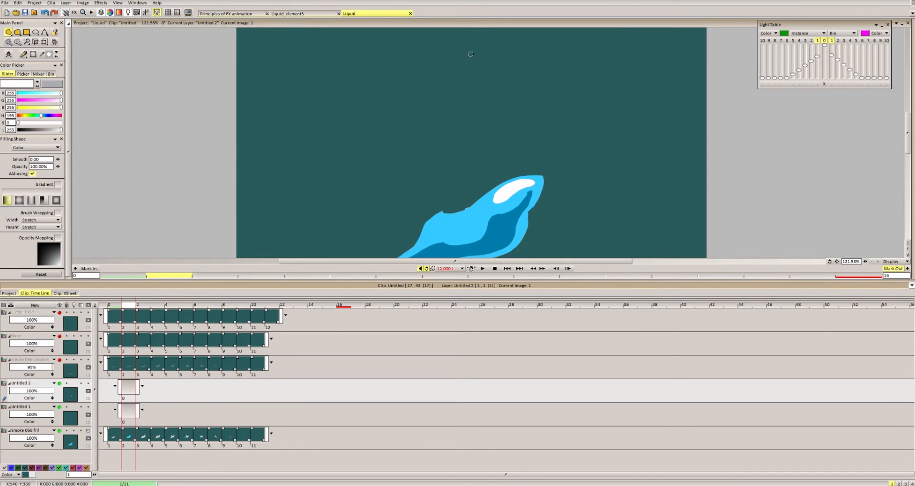
left_click_drag(484, 178, 496, 118)
Draw a second, oval white highlight inside the bulge at the shape's upper-left edge.
scroll(476, 127, "up", 3)
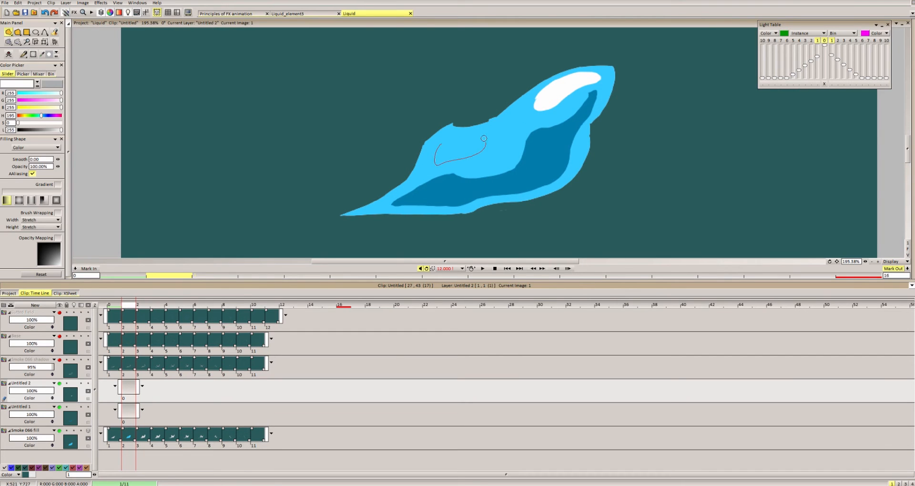
left_click_drag(484, 138, 447, 145)
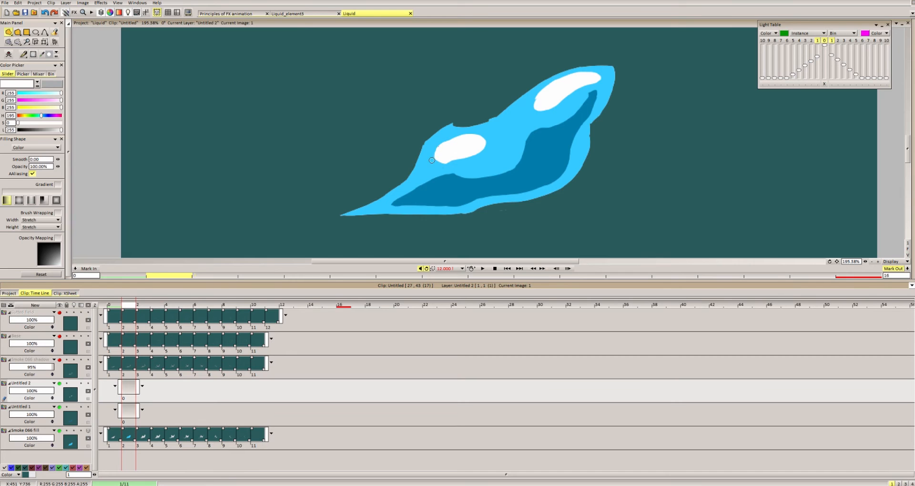
Join the two white highlights into one continuous band following the shape's upper contour.
scroll(442, 152, "up", 1)
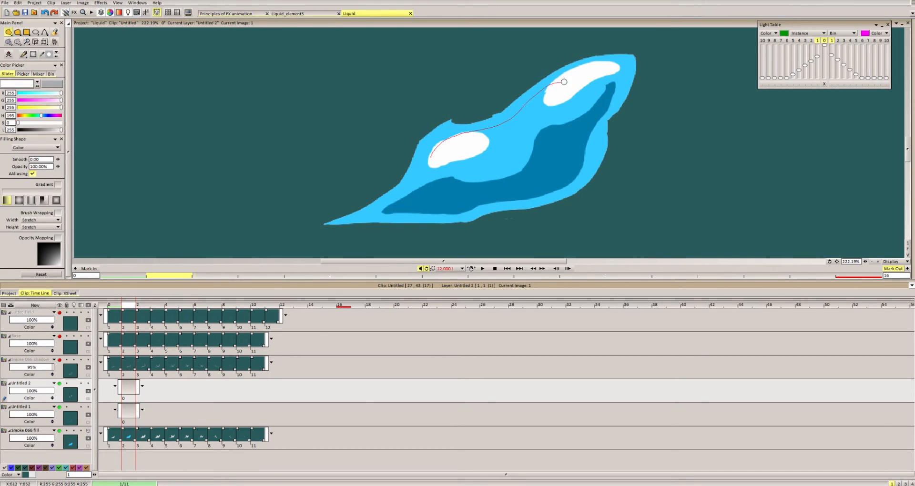
left_click_drag(452, 152, 450, 153)
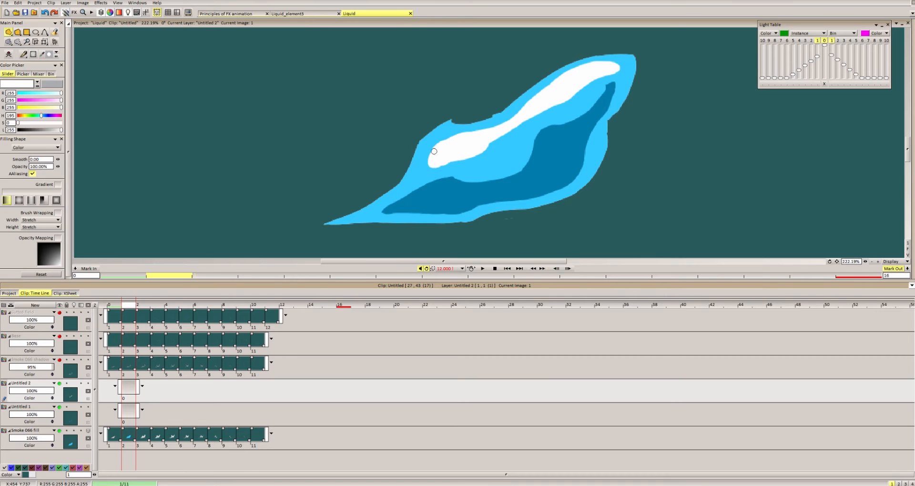
scroll(419, 168, "down", 5)
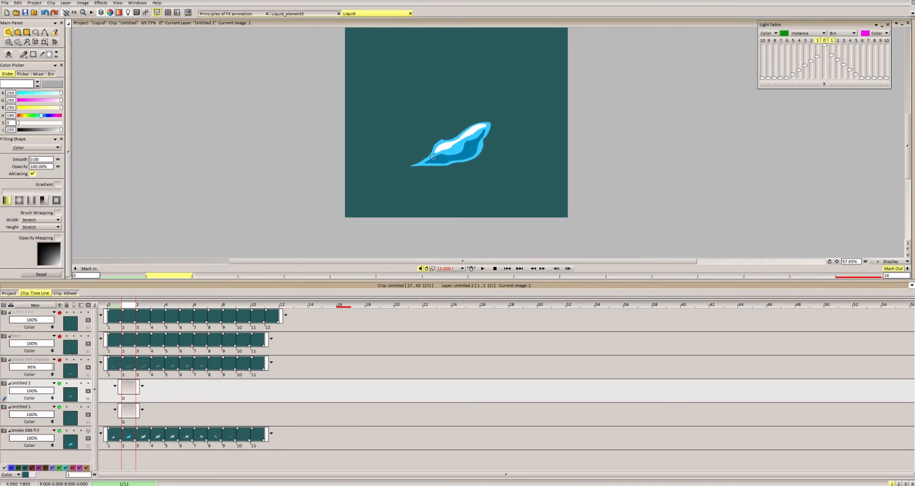
Try adding a small white highlight near the shape's narrow tail, and undo it.
scroll(460, 128, "up", 9)
left_click_drag(434, 140, 436, 139)
left_click_drag(491, 110, 404, 211)
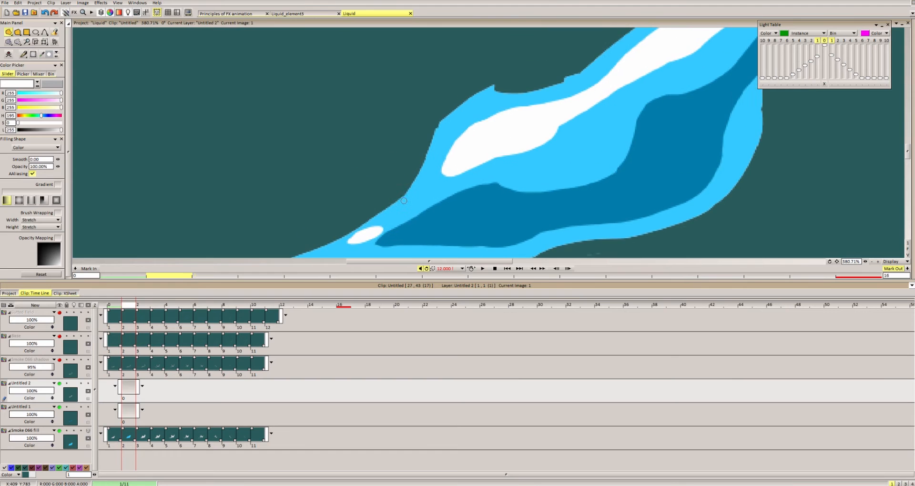
key("ctrl+z")
scroll(444, 174, "down", 4)
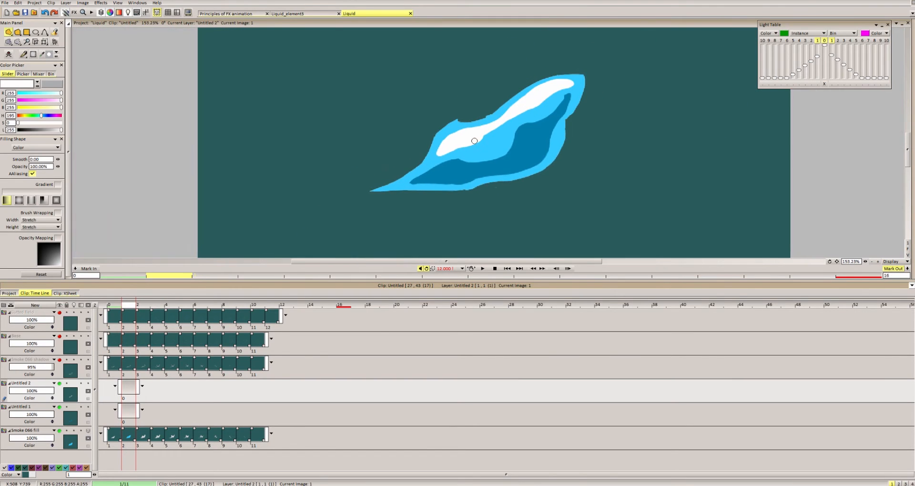
Cut away the middle of the white band so it forms two separate highlights.
mouse_move(453, 161)
left_mouse_down()
mouse_move(488, 134)
mouse_move(476, 105)
mouse_move(494, 124)
left_mouse_up()
scroll(497, 119, "down", 8)
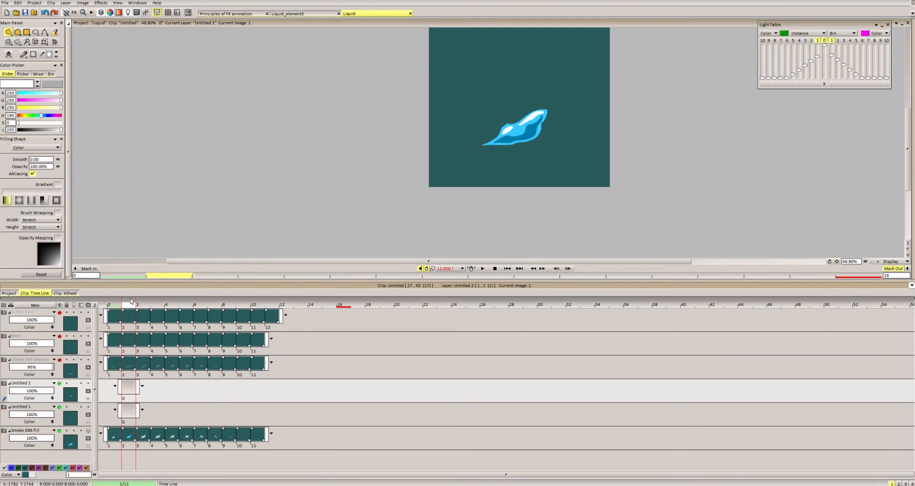
Scrub and play the liquid clip, setting the playback frame rate to 24 fps.
left_click(115, 306)
left_click_drag(129, 310, 250, 320)
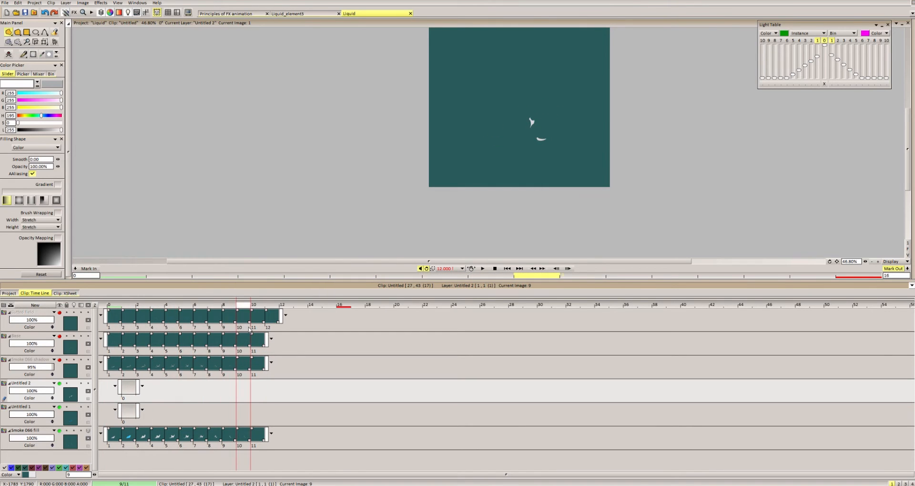
left_click(482, 268)
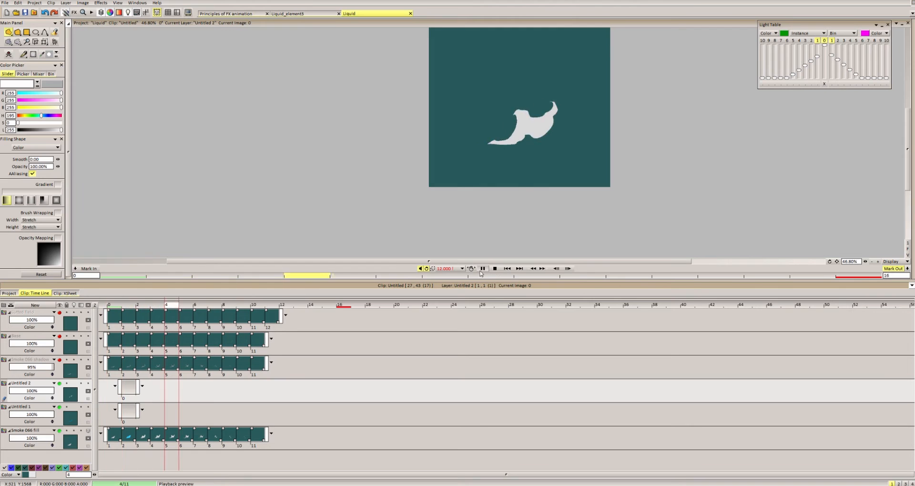
left_click(452, 268)
left_click(461, 286)
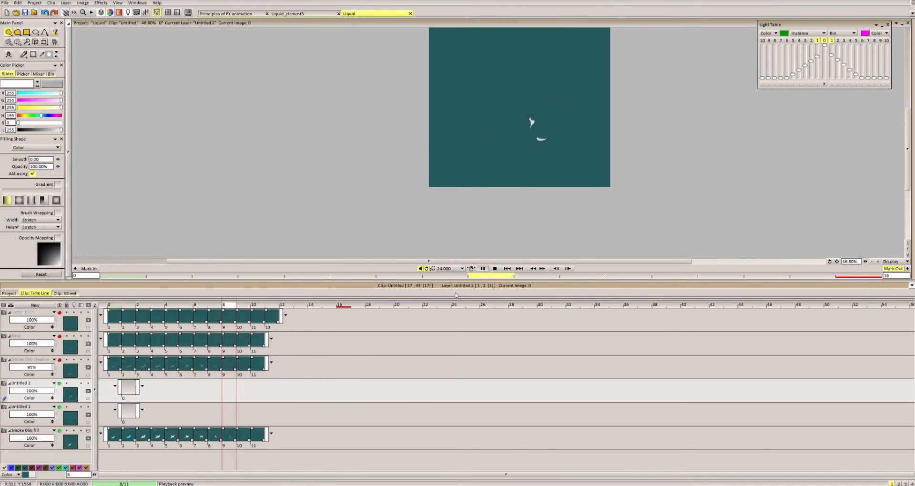
Switch to the Liquid_element3 project and open the timeline of its Water_template clip.
left_click(9, 292)
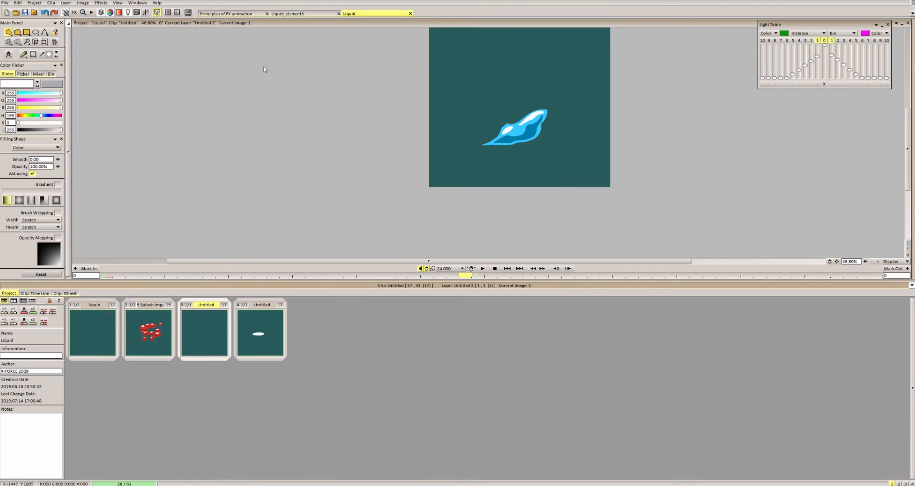
left_click(311, 15)
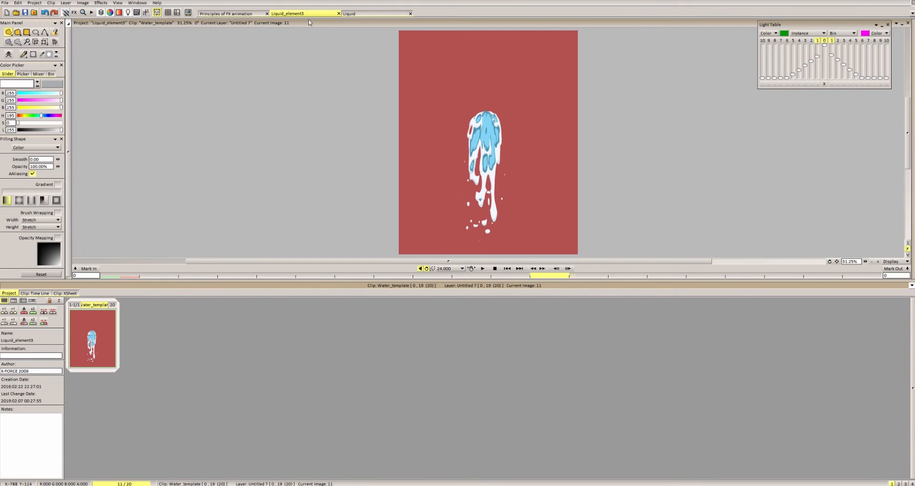
double_click(95, 335)
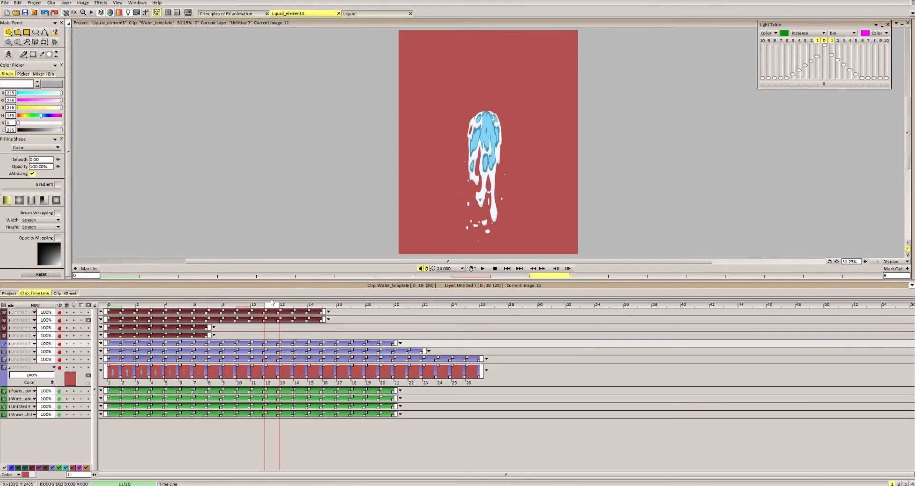
Scrub to frame 16, hide all layers above the water fill, and play the fill animation.
left_click_drag(276, 309, 351, 305)
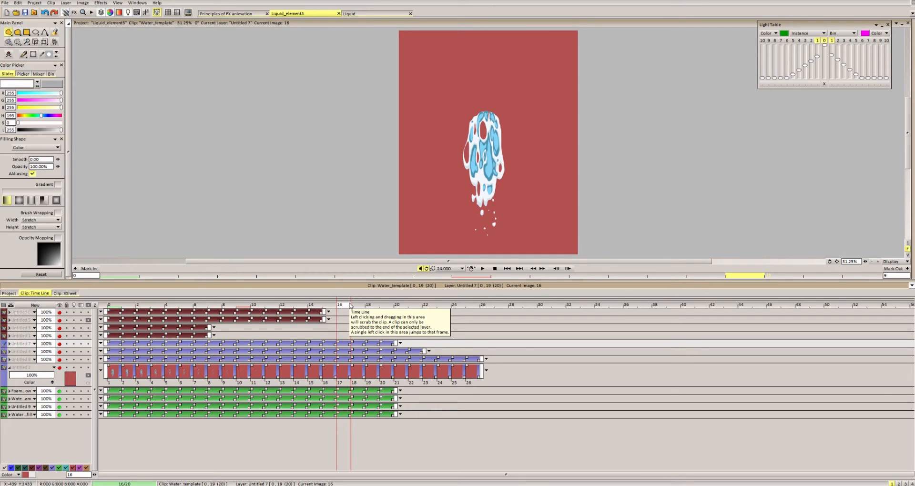
left_click_drag(59, 392, 59, 407)
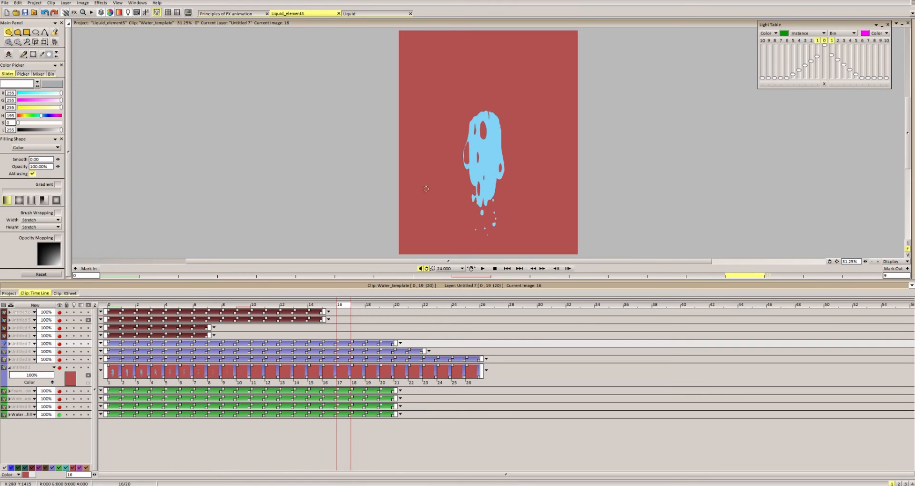
scroll(509, 145, "up", 3)
key("Return")
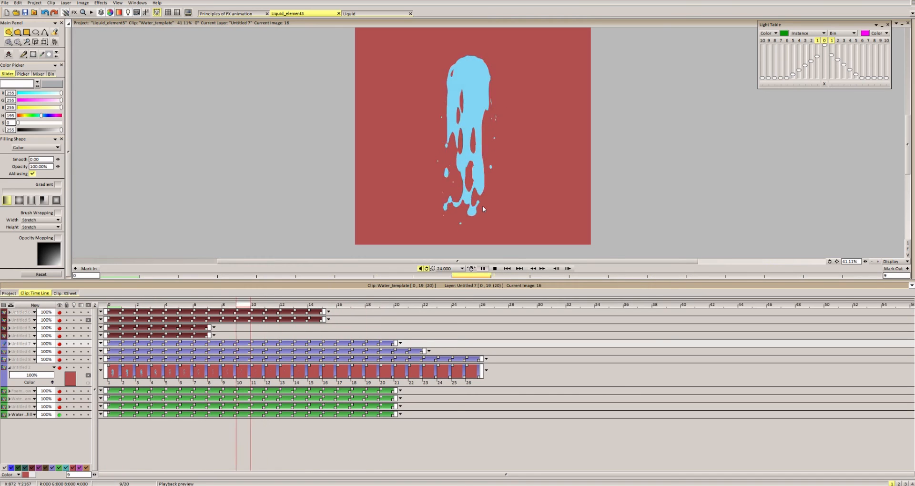
left_click(482, 269)
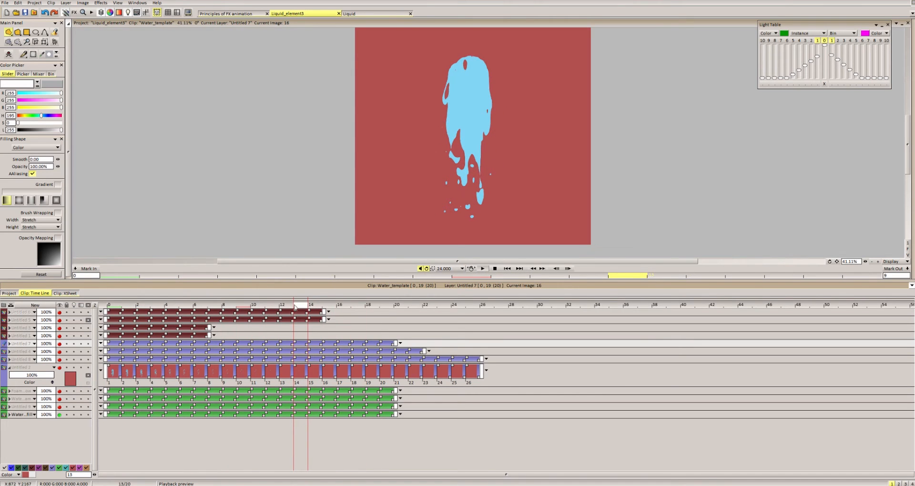
Go back to frame 0 and examine the curled drip on the water fill's right edge up close.
left_click_drag(209, 305, 77, 363)
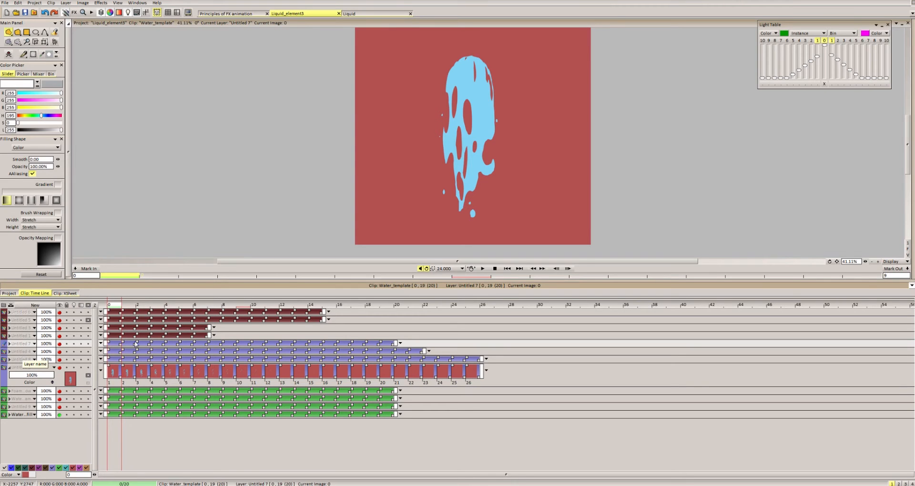
left_click_drag(115, 305, 97, 308)
left_click_drag(469, 147, 492, 150)
scroll(510, 165, "up", 6)
scroll(505, 151, "down", 2)
left_click_drag(478, 198, 479, 204)
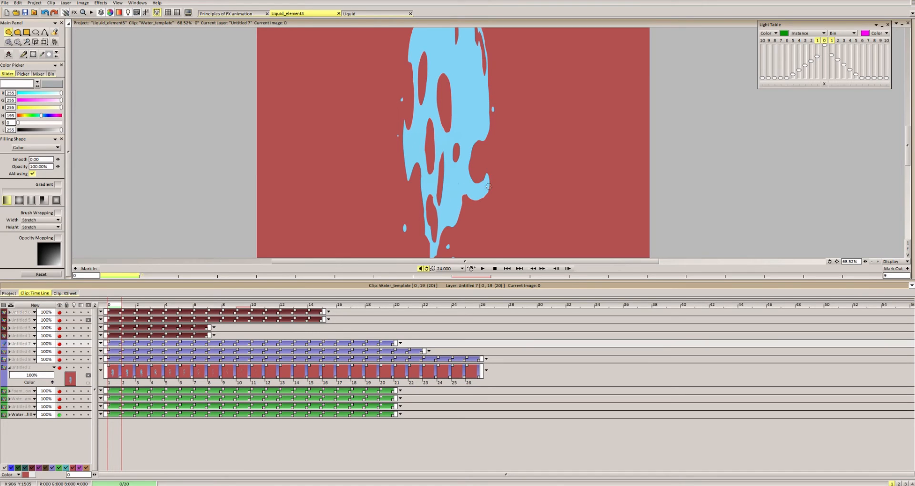
scroll(476, 147, "down", 1)
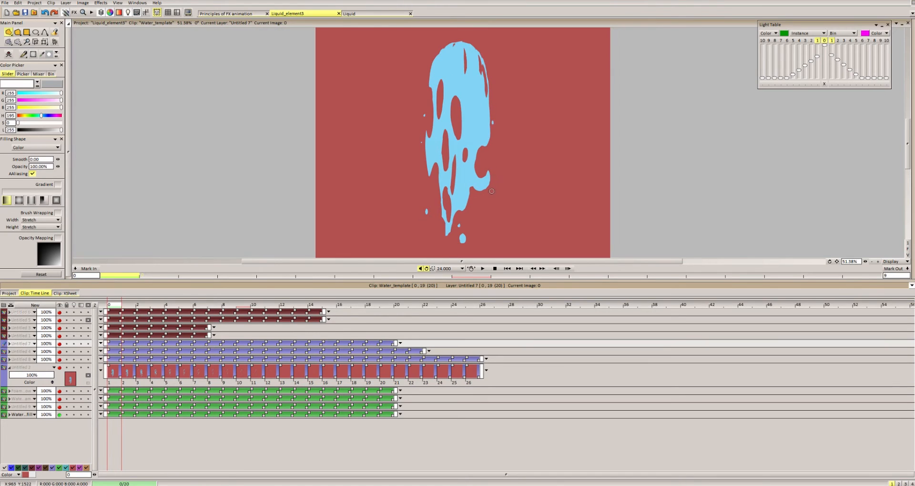
Preview the water fill animation at 50 fps, and return the playback rate to 24 fps.
left_click(462, 268)
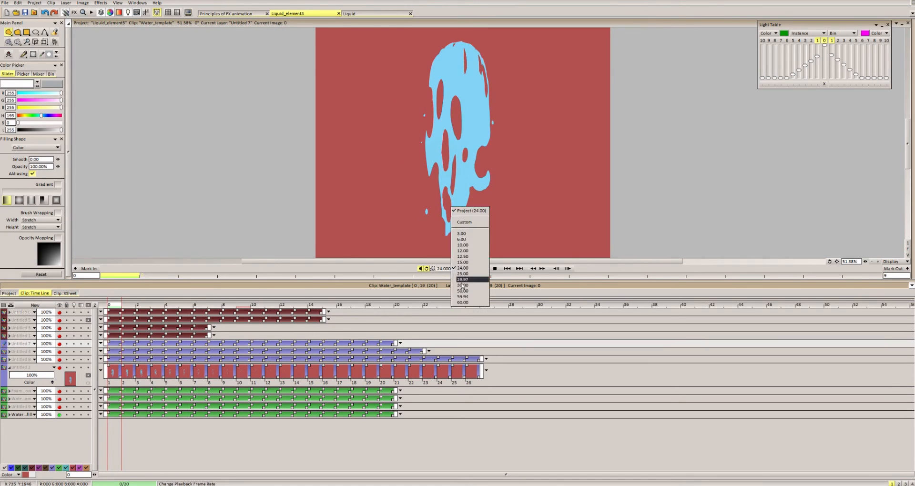
left_click(471, 277)
left_click(482, 268)
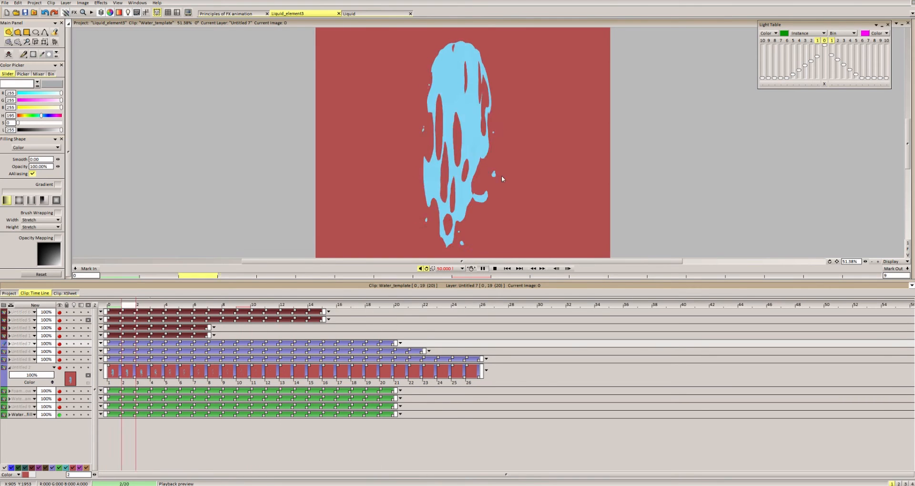
scroll(501, 175, "down", 1)
left_click(462, 269)
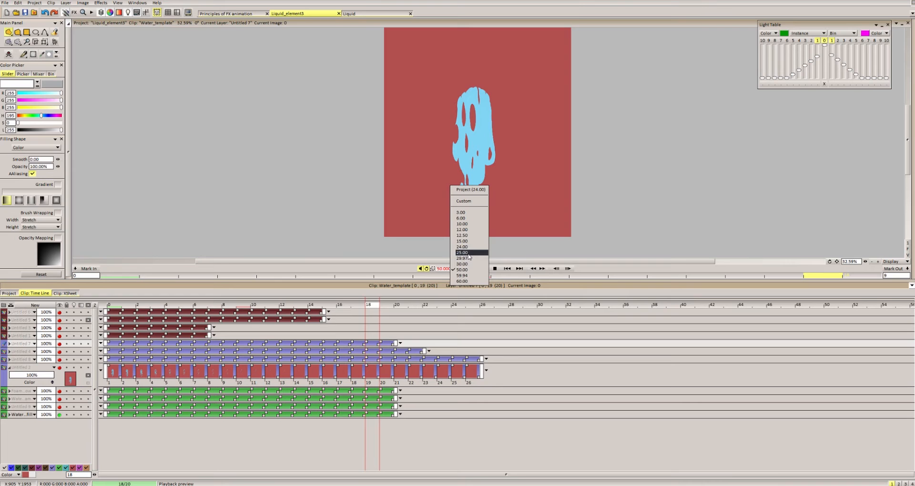
left_click(470, 247)
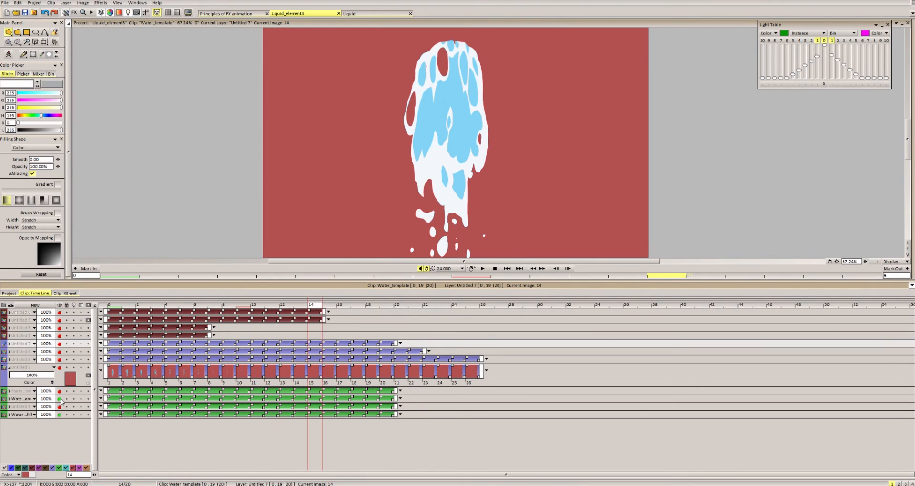
Play the water animation with the white foam layer shown over the blue fill.
mouse_move(431, 166)
left_mouse_down()
mouse_move(453, 110)
mouse_move(448, 95)
left_mouse_up()
left_click(483, 270)
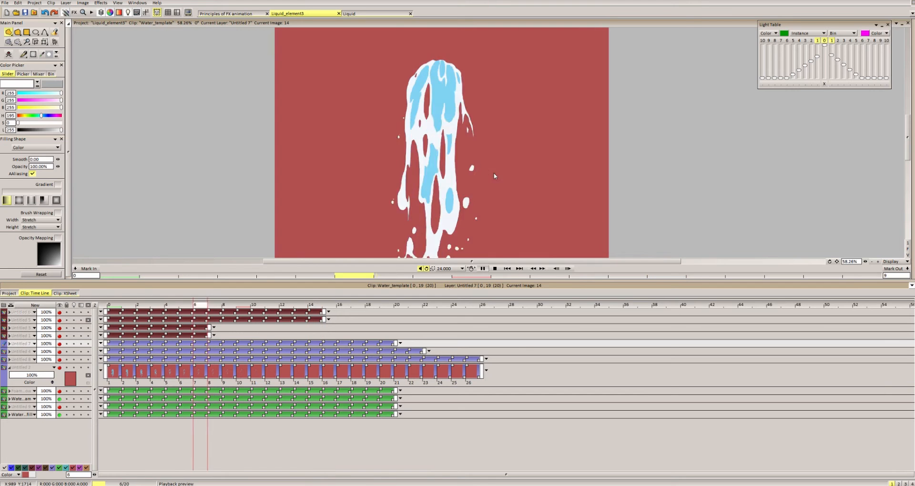
scroll(476, 172, "down", 1)
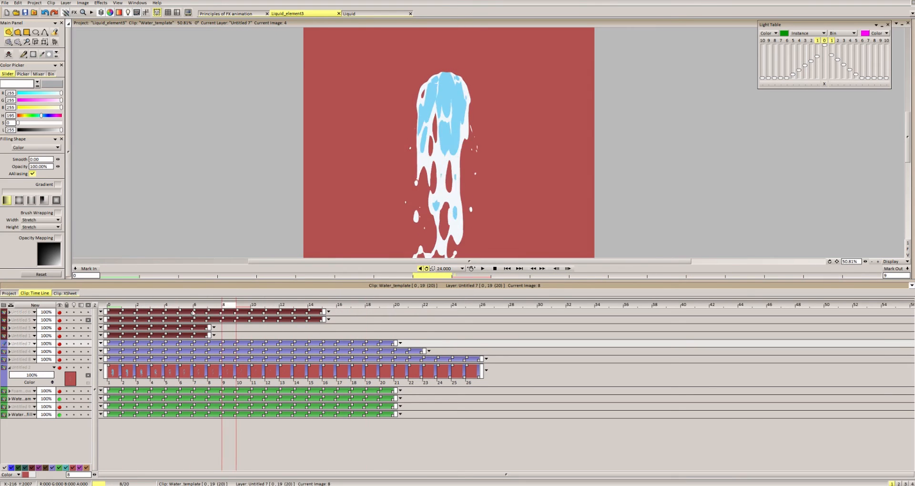
Step back and forth between frames 11 and 18 to examine how the foam and its holes change.
left_click(266, 305)
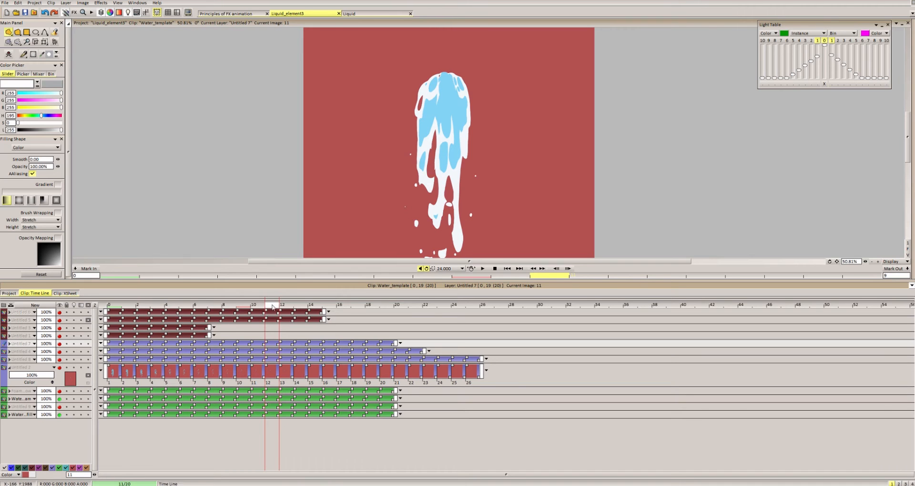
mouse_move(272, 305)
left_mouse_down()
mouse_move(186, 312)
mouse_move(372, 315)
left_mouse_up()
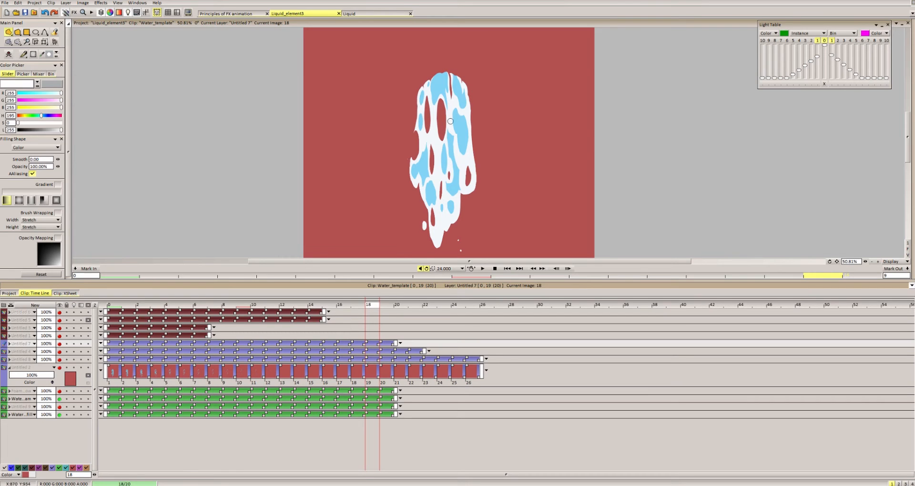
key("Left")
key("Left")
key("Left")
key("Left")
key("Left")
key("Left")
key("Left")
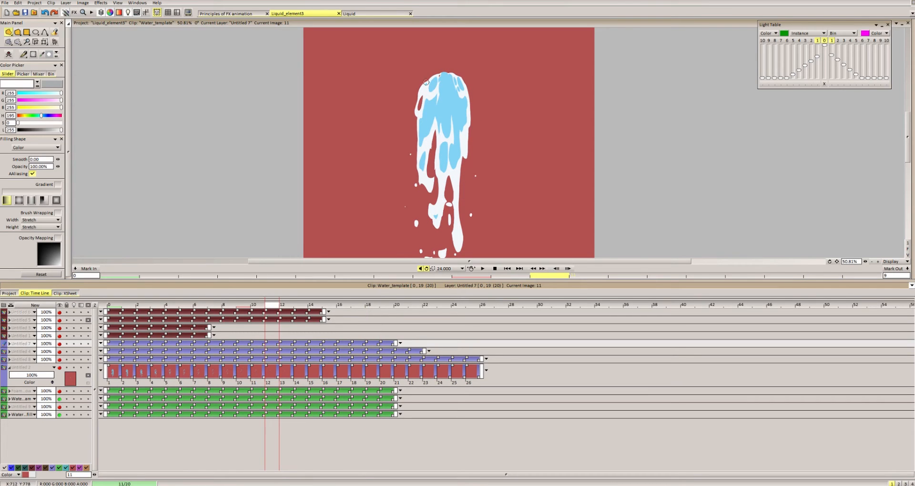
key("Right")
key("Right")
key("Right")
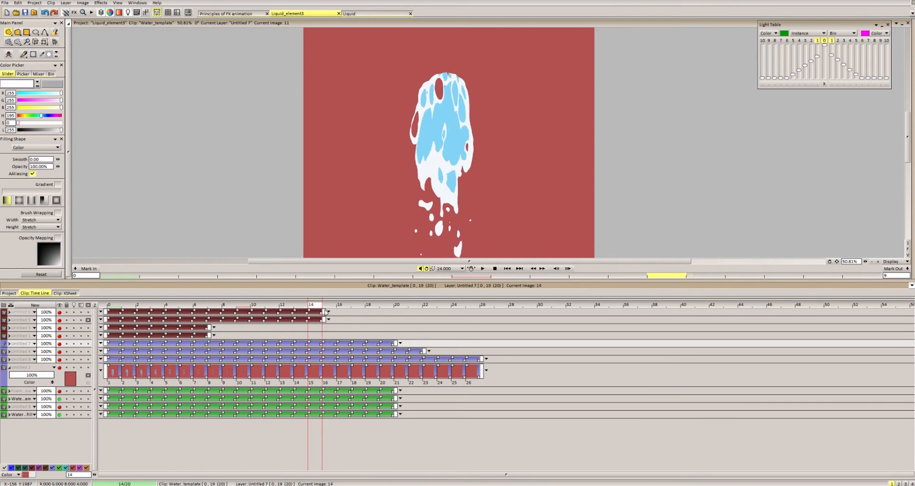
key("Right")
key("Right")
key("Right")
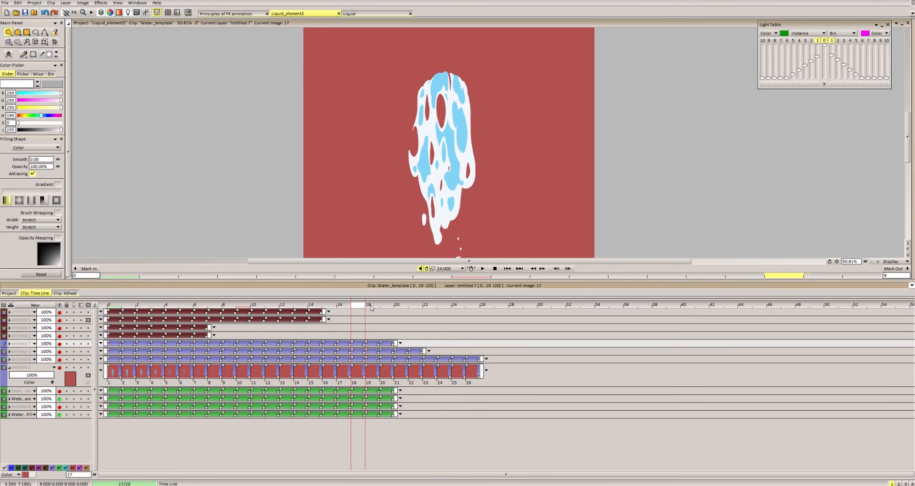
Step back to frame 13, show the Untitled 9 shadow layer over the water fill, and check it on frame 15.
key("Left")
key("Left")
key("Left")
key("Left")
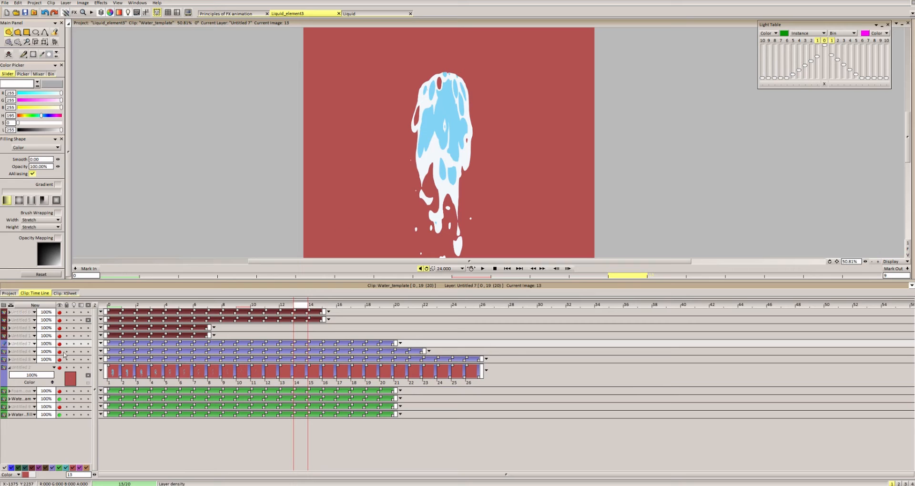
left_click(59, 407)
scroll(432, 111, "up", 2)
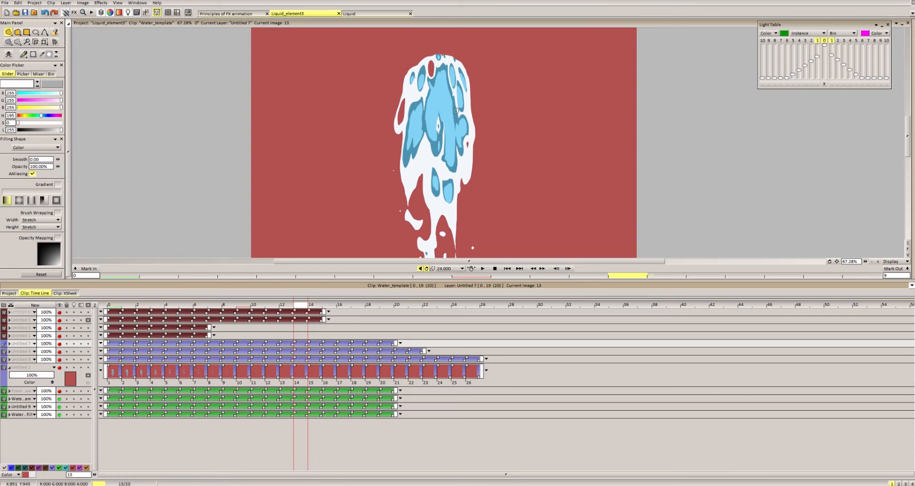
left_click_drag(213, 304, 328, 305)
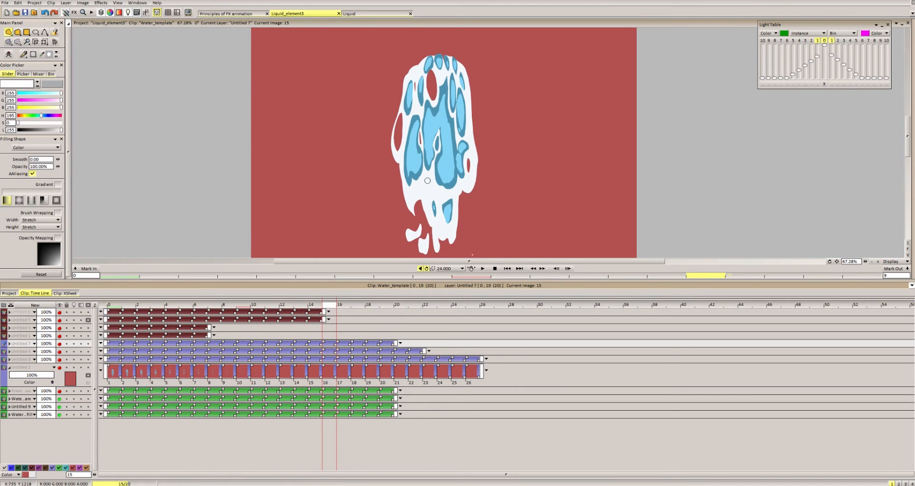
left_click_drag(425, 175, 424, 170)
scroll(422, 138, "down", 1)
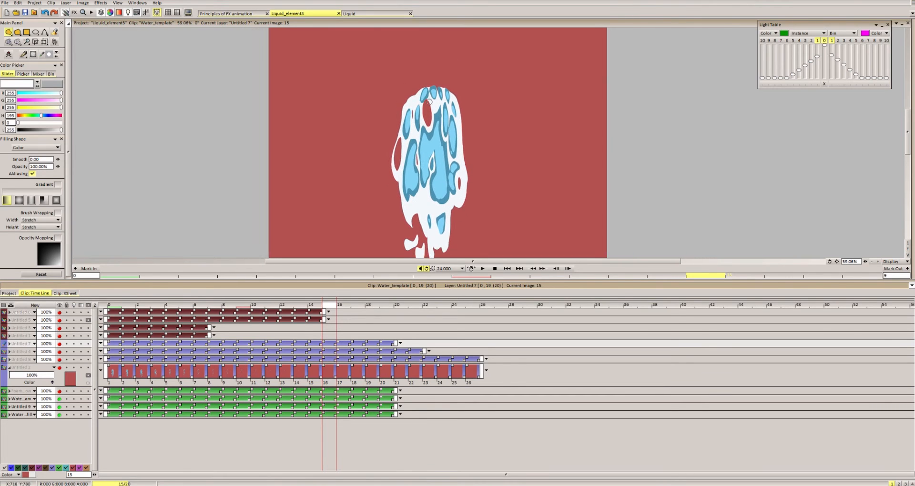
Show the topmost green layer, the foam shading, together with the water's fill, shadow and foam layers.
scroll(443, 98, "down", 2)
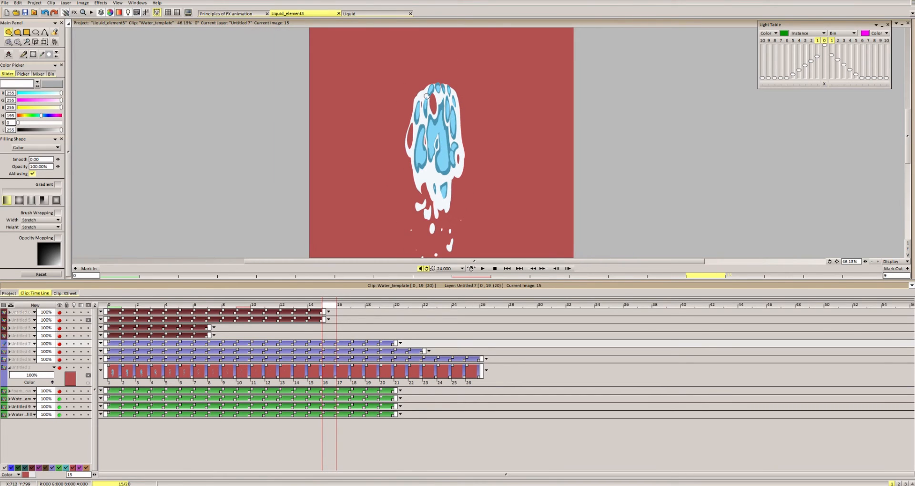
left_click_drag(436, 29, 438, 106)
scroll(438, 84, "up", 1)
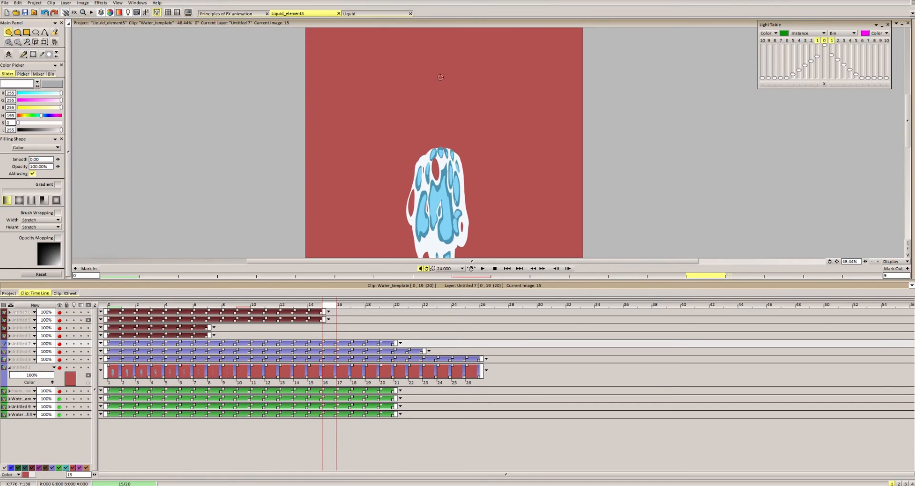
scroll(460, 143, "up", 7)
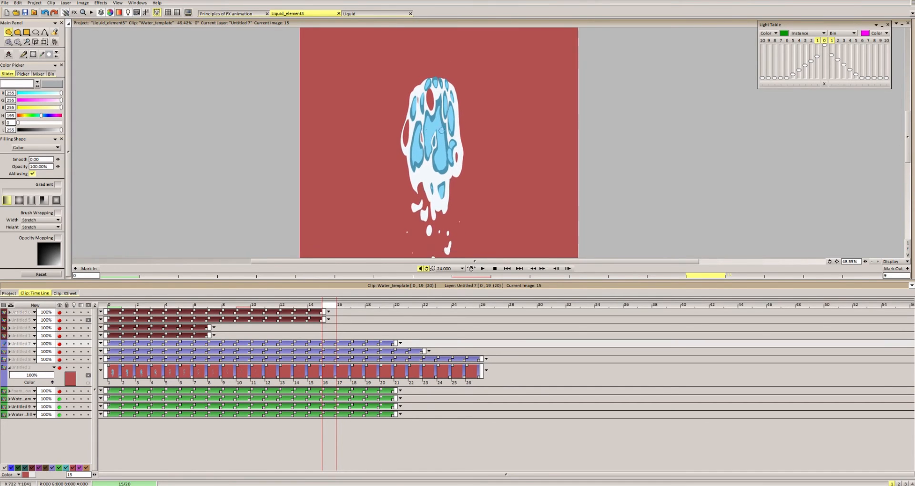
scroll(446, 118, "down", 10)
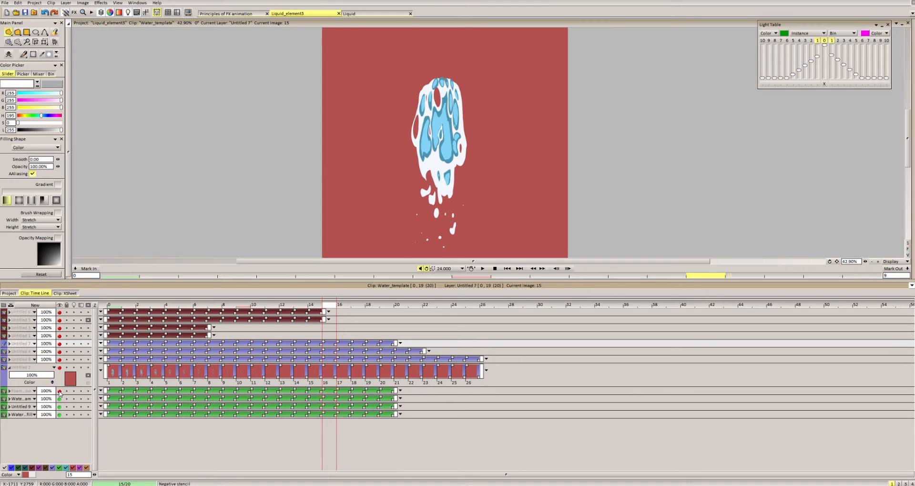
left_click(60, 391)
scroll(451, 85, "up", 12)
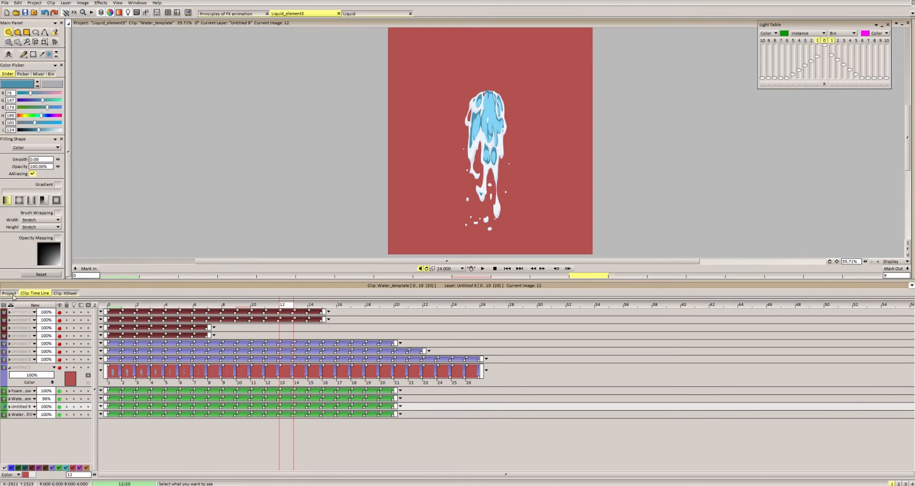
Switch to the Principles of FX animation project and open the Rhythm clip's timeline.
left_click(8, 293)
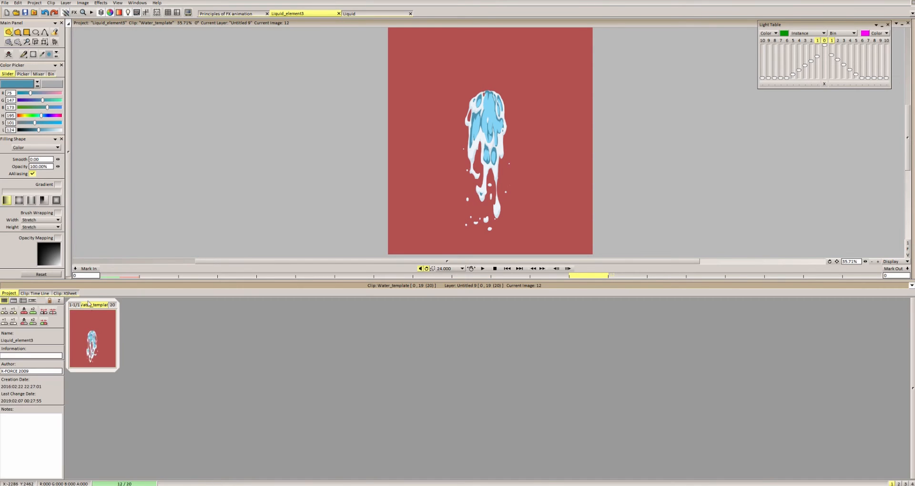
left_click(238, 13)
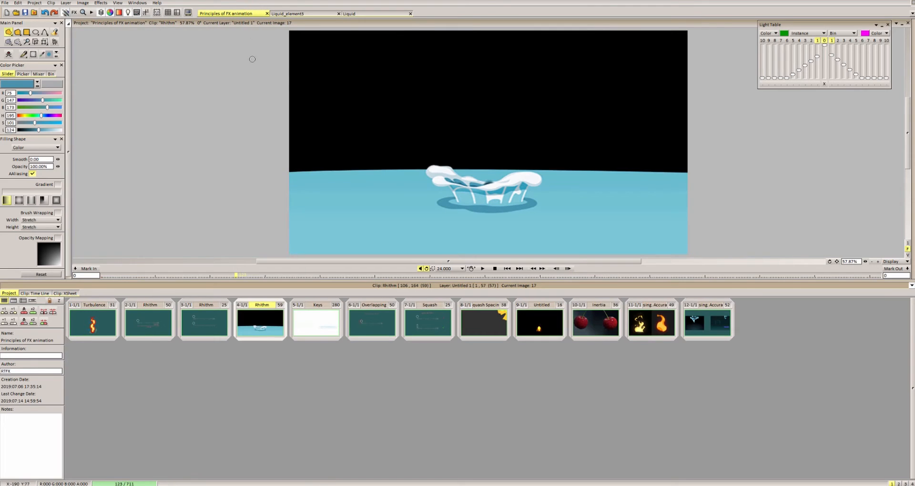
double_click(259, 321)
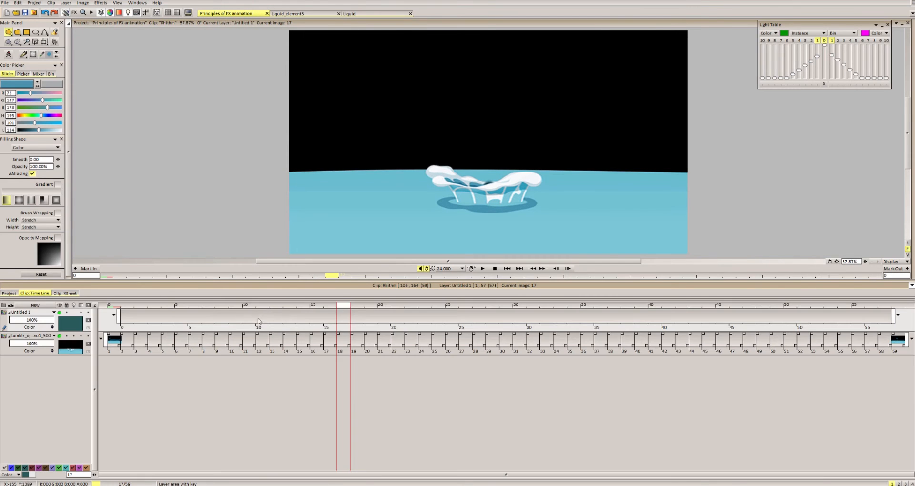
Examine how the splash crown rises and spreads between frames 17 and 30 of the Rhythm clip.
mouse_move(341, 302)
left_mouse_down()
mouse_move(761, 305)
mouse_move(179, 305)
mouse_move(343, 303)
left_mouse_up()
key("Return")
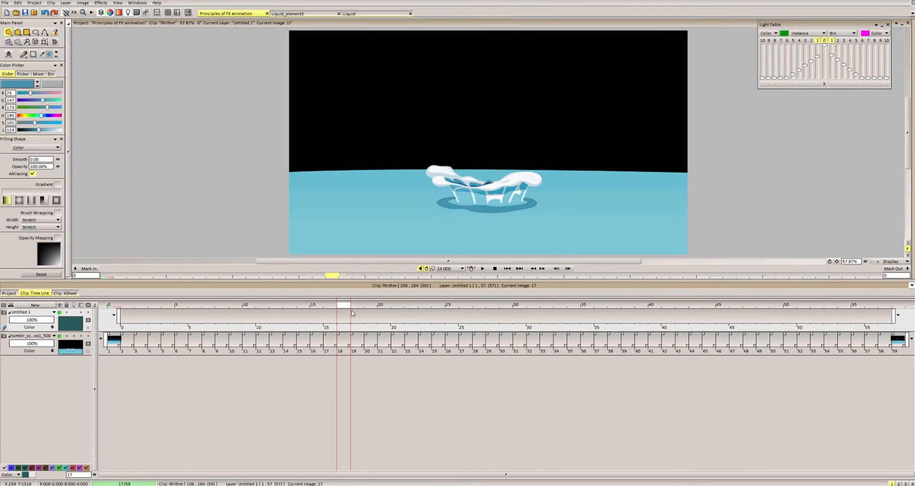
key("Right")
key("Right")
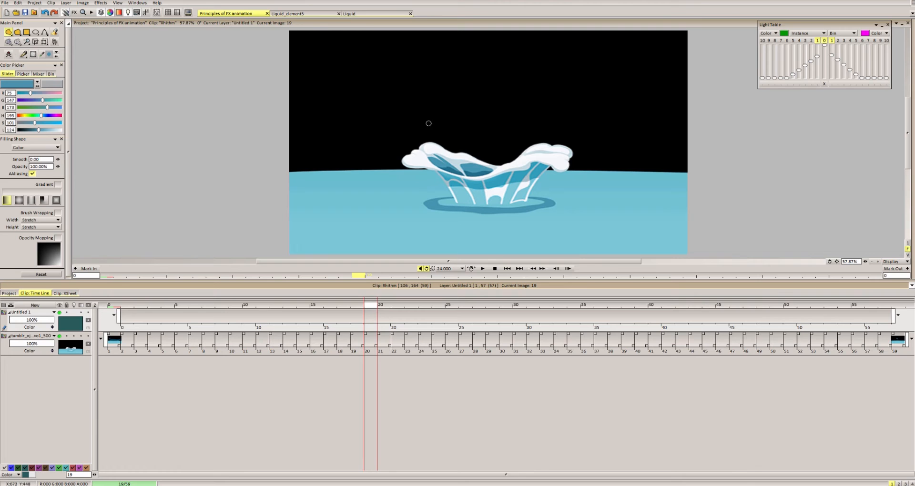
left_click_drag(371, 312, 508, 303)
right_click(518, 307)
left_click(534, 309)
left_click(515, 309)
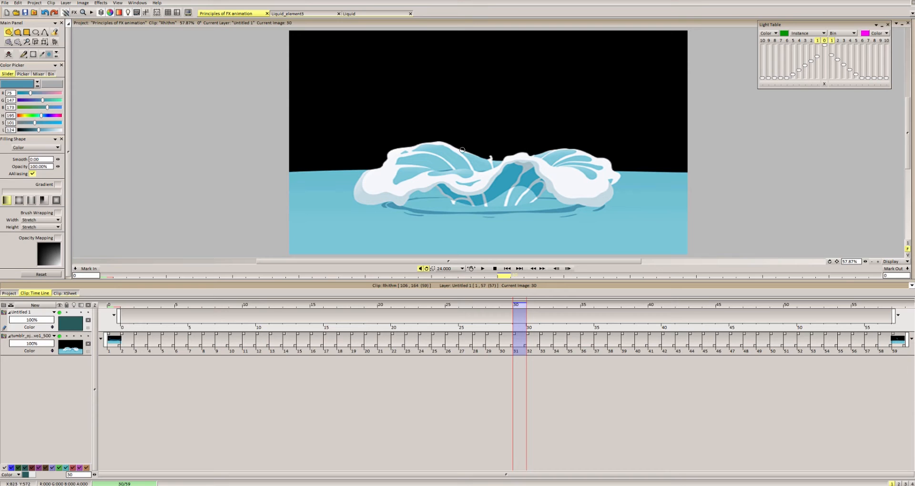
Scrub from frame 32 to frame 51 to examine the central water column, its breakup and the ripples.
left_click_drag(509, 312, 547, 312)
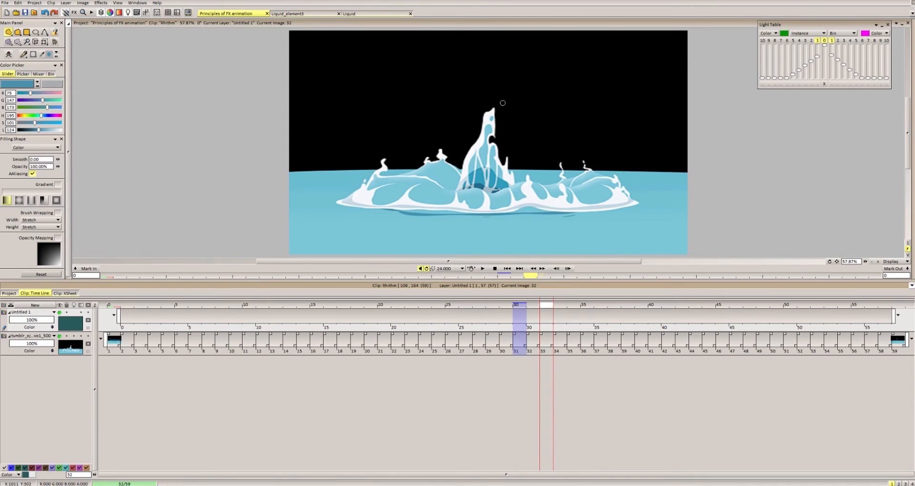
left_click(563, 313)
mouse_move(562, 313)
left_mouse_down()
mouse_move(669, 318)
mouse_move(574, 319)
mouse_move(751, 338)
left_mouse_up()
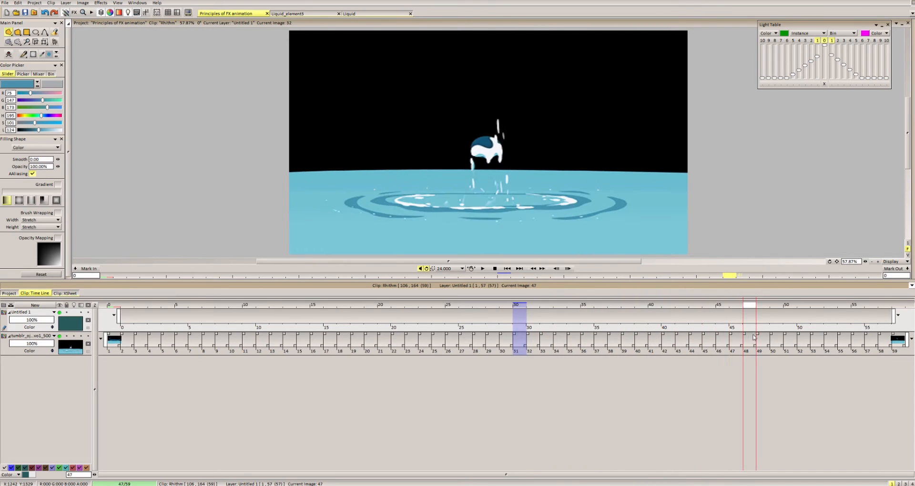
key("Right")
key("Right")
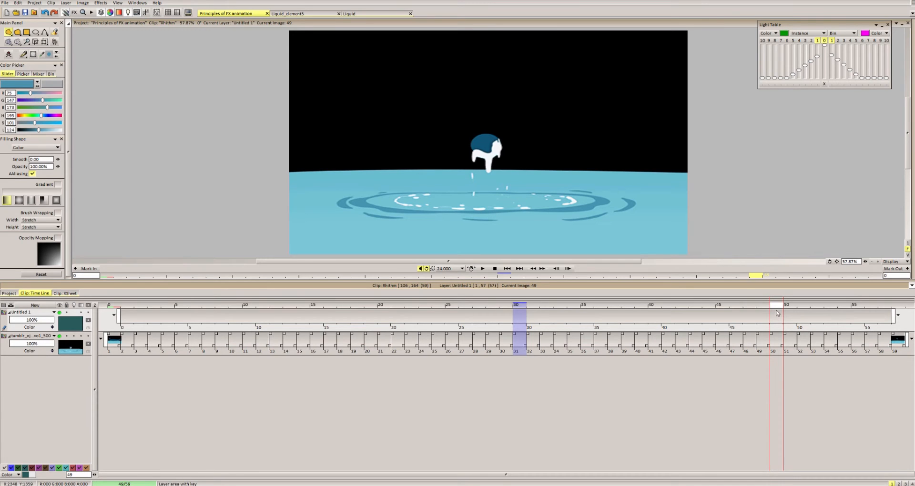
left_click_drag(777, 307, 803, 307)
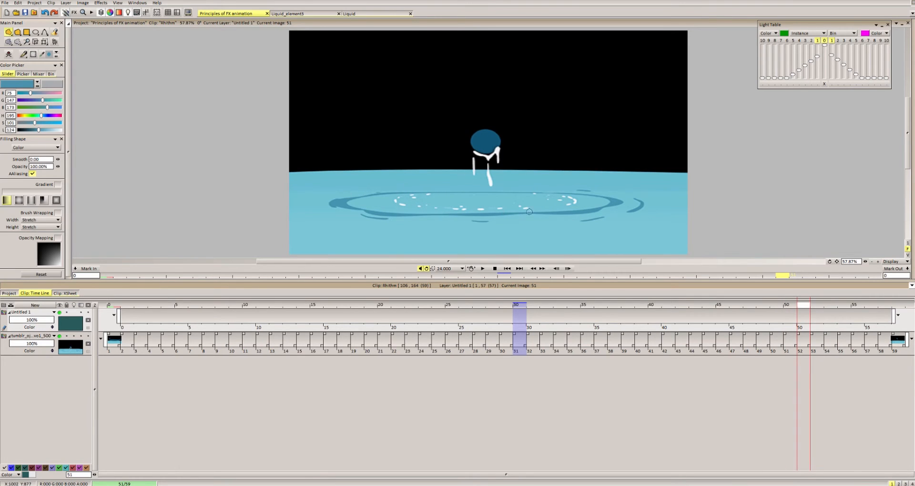
Return to the splash crown and advance frame by frame to frame 29 to study its collapse.
left_click_drag(803, 307, 411, 328)
key("Right")
key("Right")
key("Right")
key("Right")
key("Right")
key("Right")
key("Right")
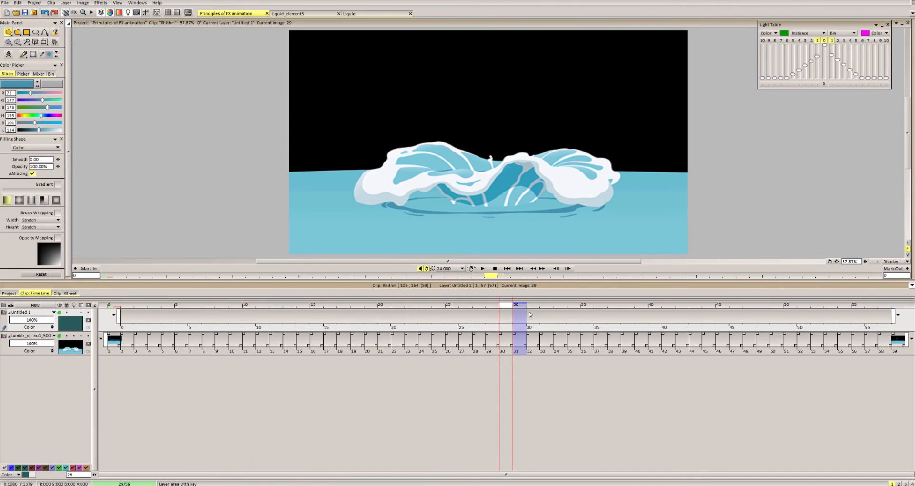
Compare the splash shapes and shading around frames 26, 54 and 45, and play the clip.
left_click_drag(531, 310, 465, 310)
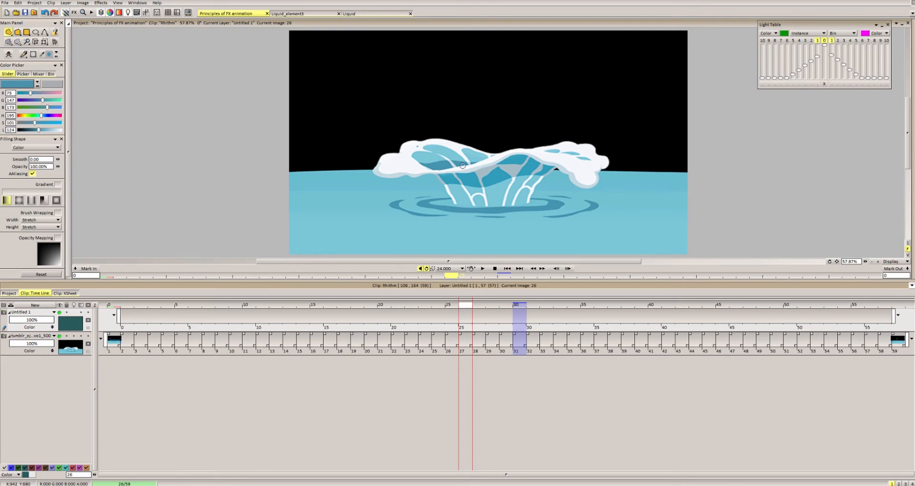
left_click_drag(467, 306, 843, 316)
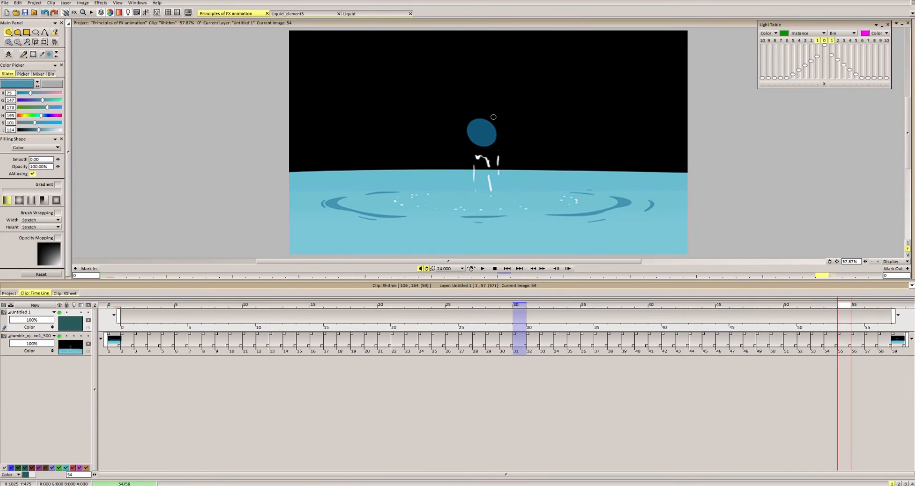
left_click_drag(846, 310, 721, 291)
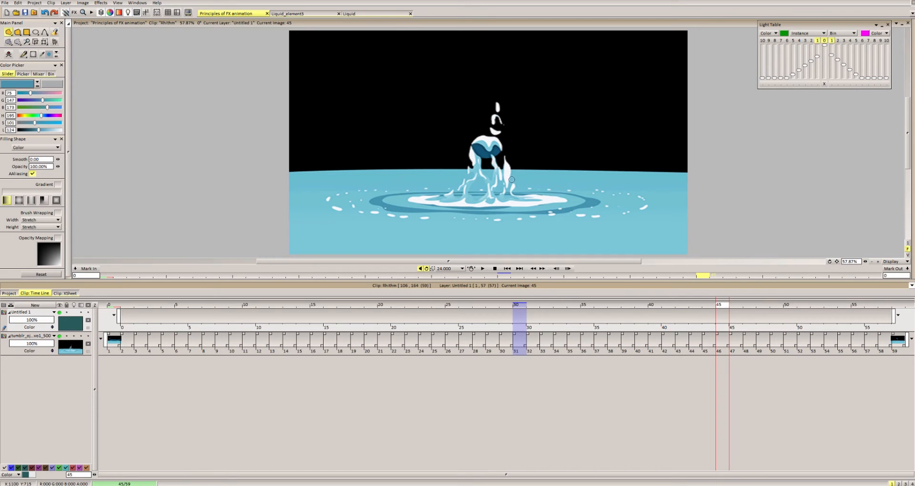
left_click_drag(719, 308, 505, 316)
left_click(482, 268)
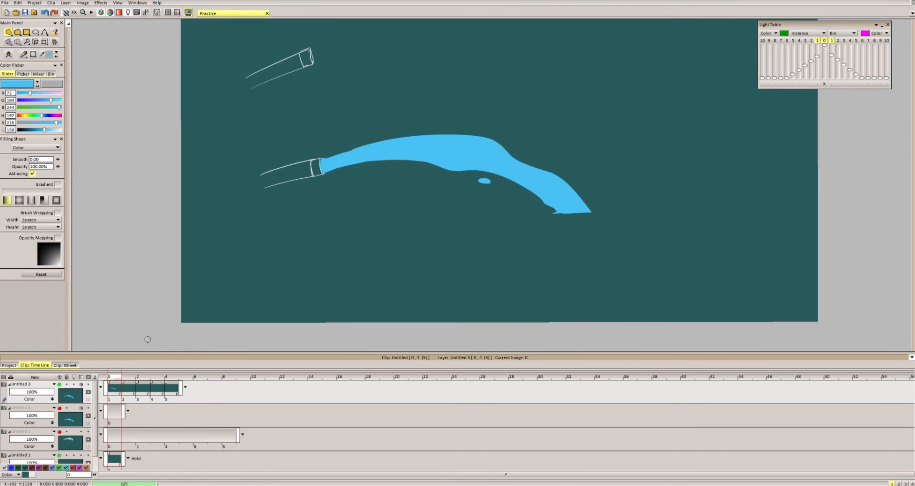
On frame 1 of the Practice clip, draw the blue liquid arc over the previous frame's ghost and refine its lower edge and bulge.
left_click(126, 379)
left_click_drag(365, 147, 309, 160)
scroll(310, 160, "up", 1)
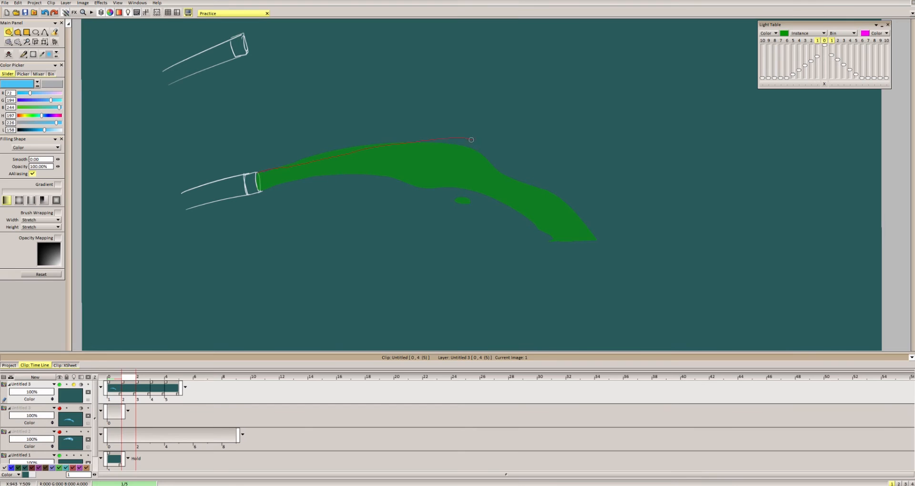
mouse_move(472, 140)
left_mouse_down()
mouse_move(534, 181)
mouse_move(561, 239)
mouse_move(267, 188)
mouse_move(410, 180)
left_mouse_up()
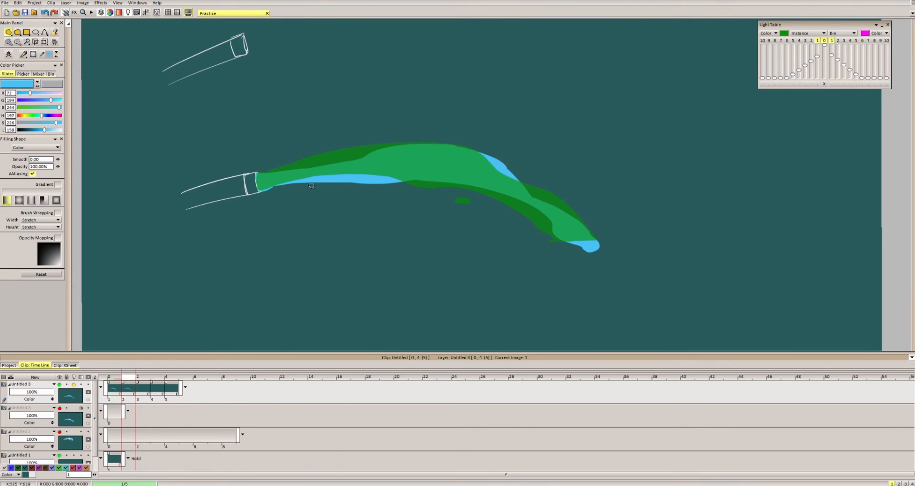
mouse_move(278, 185)
left_mouse_down()
mouse_move(415, 180)
mouse_move(530, 217)
left_mouse_up()
mouse_move(496, 205)
left_mouse_down()
mouse_move(512, 178)
mouse_move(543, 193)
mouse_move(546, 223)
left_mouse_up()
mouse_move(505, 165)
left_mouse_down()
mouse_move(575, 245)
mouse_move(516, 188)
left_mouse_up()
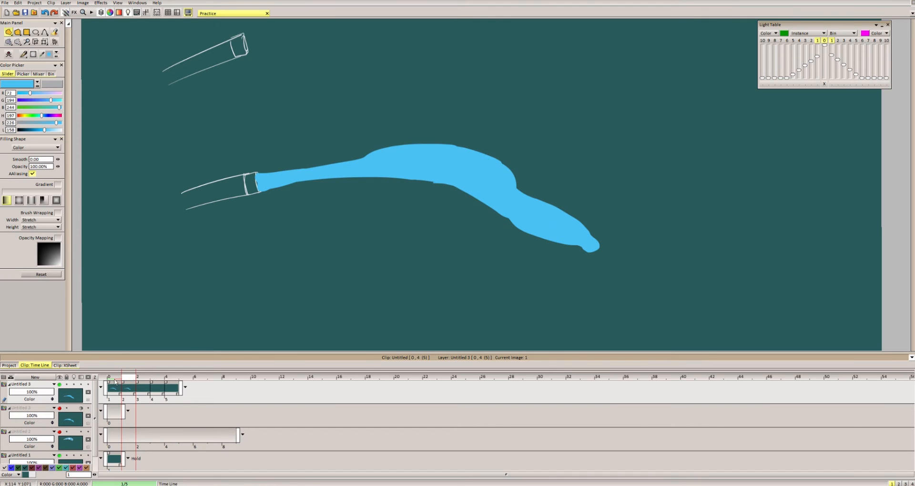
On frame 0, sketch red guide outlines around the liquid's thick middle section and undo them.
left_click(114, 380)
key("d")
left_click_drag(364, 146, 335, 150)
left_click_drag(357, 175, 401, 181)
mouse_move(453, 144)
left_mouse_down()
mouse_move(317, 153)
mouse_move(398, 179)
left_mouse_up()
key("ctrl+z")
key("ctrl+z")
key("ctrl+z")
mouse_move(499, 170)
left_mouse_down()
mouse_move(330, 153)
mouse_move(420, 187)
mouse_move(375, 139)
mouse_move(307, 178)
left_mouse_up()
key("ctrl+z")
key("ctrl+z")
left_click(19, 116)
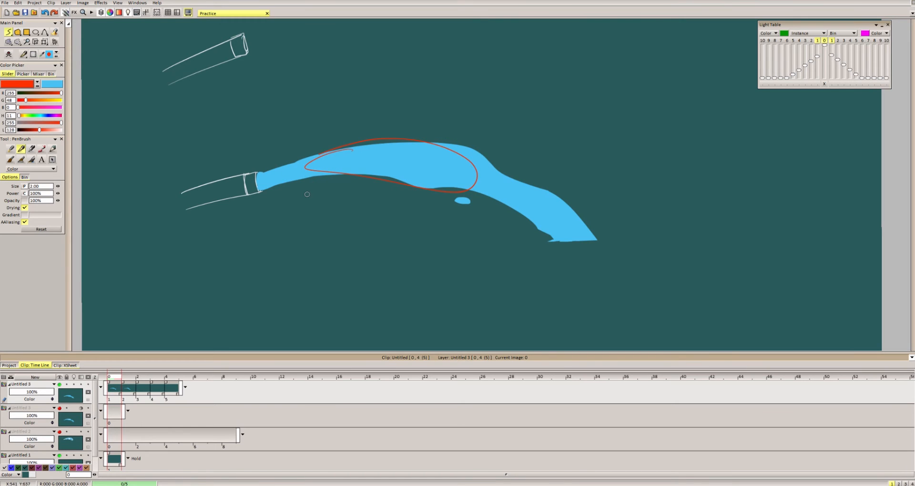
key("ctrl+z")
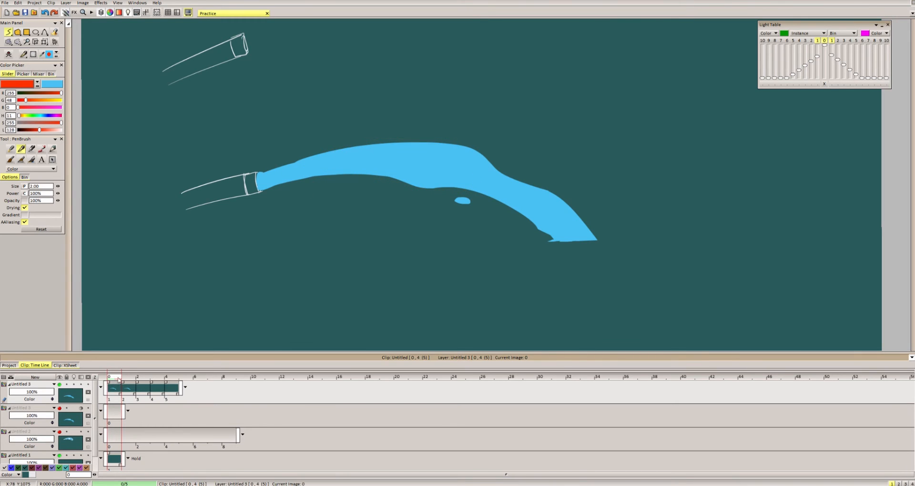
Flip between frames 0 and 1 to compare how the liquid's bulge moves along the stream.
left_click_drag(119, 379, 127, 383)
left_click(113, 383)
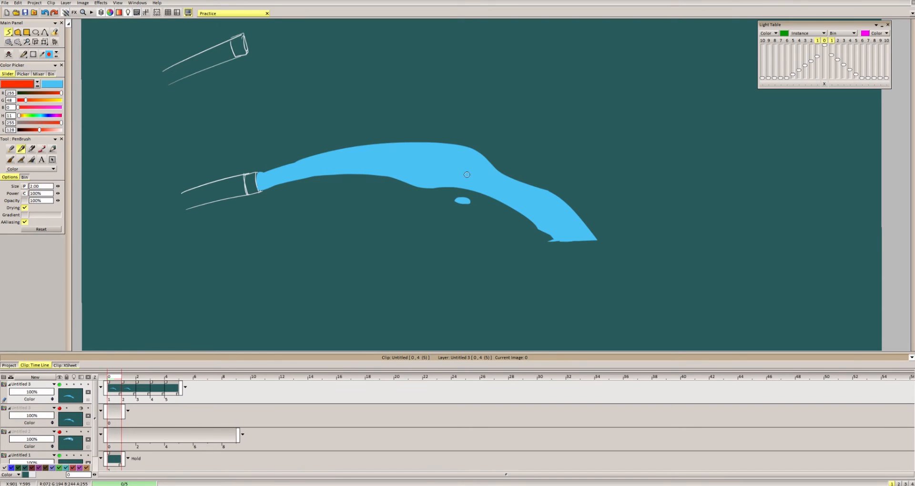
left_click_drag(118, 379, 127, 375)
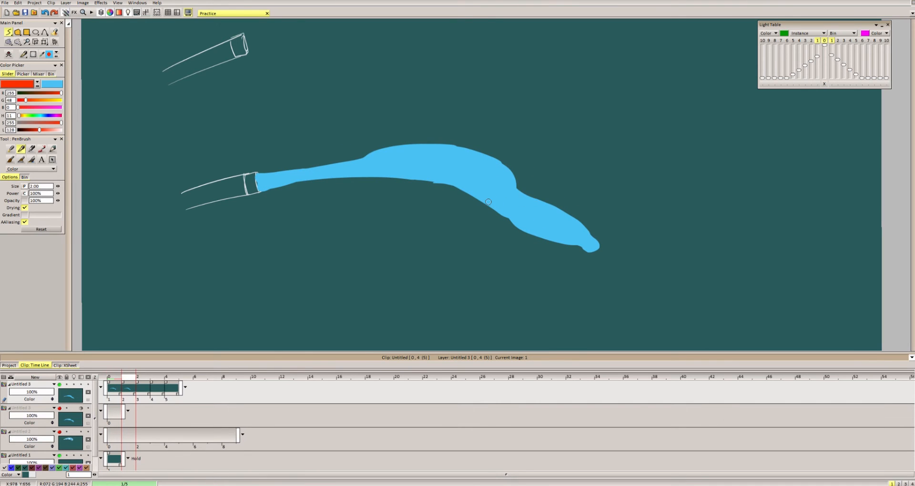
Return to the blue filled-shape tool and overlay the previous frame on frame 1 with the light table, viewing the stream up close.
key("p")
key("l")
key("shift+d")
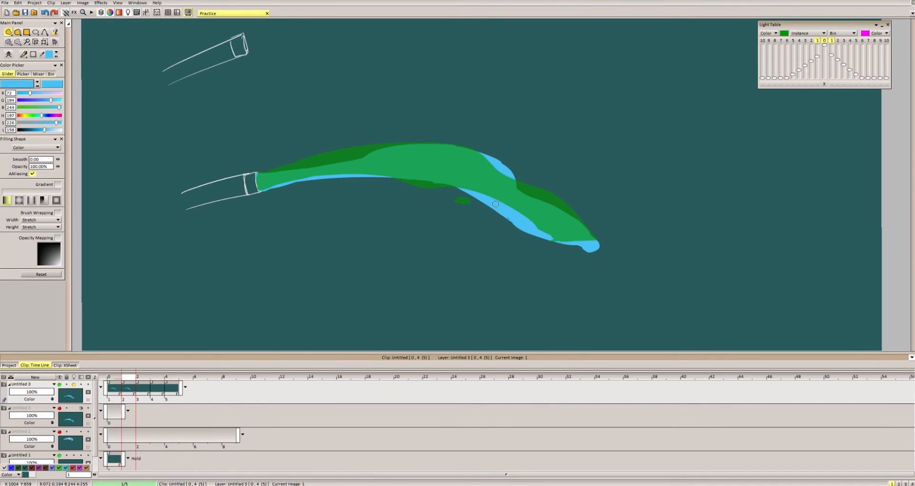
scroll(302, 185, "up", 3)
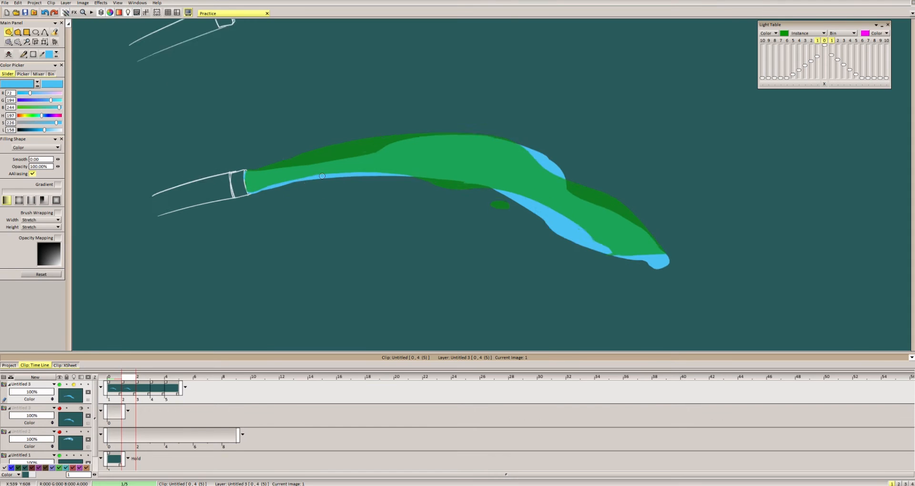
scroll(516, 150, "down", 2)
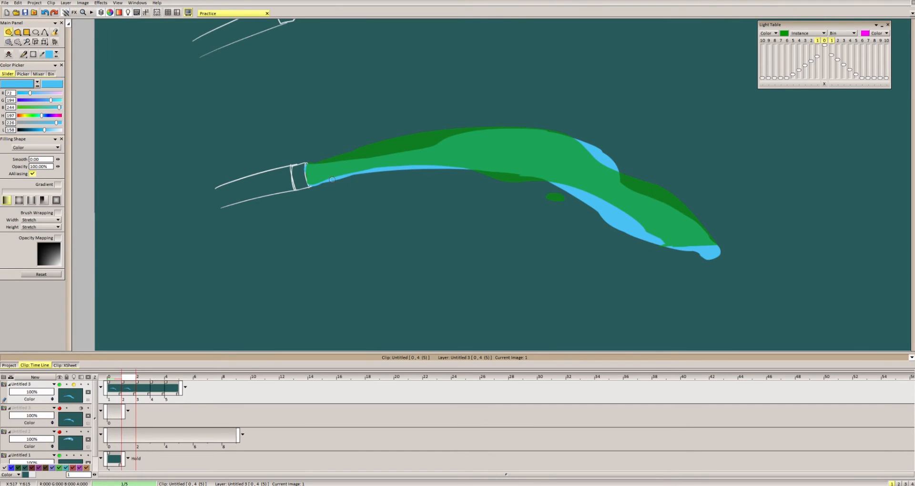
scroll(332, 180, "up", 3)
scroll(339, 152, "down", 2)
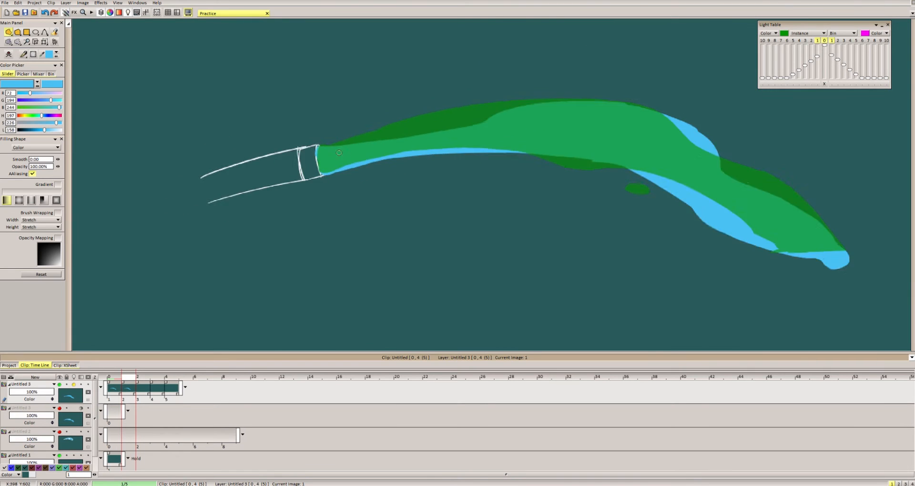
On frame 1, extend the blue stream's underside below the bend to carry the bulge farther toward the tip.
scroll(339, 152, "down", 1)
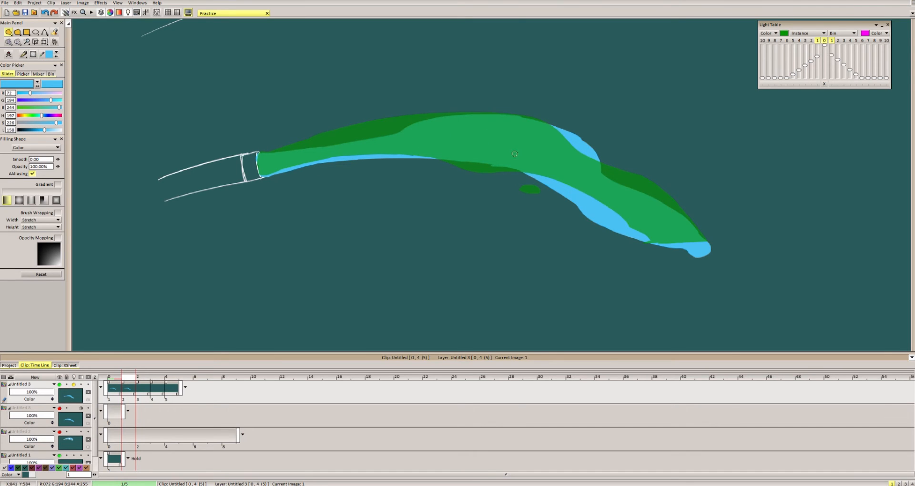
scroll(398, 168, "down", 1)
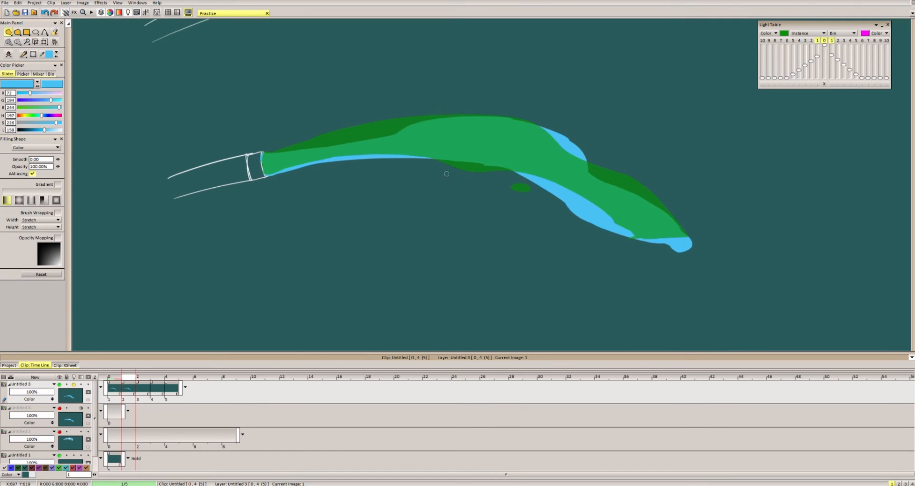
mouse_move(489, 179)
left_mouse_down()
mouse_move(388, 172)
mouse_move(518, 217)
left_mouse_up()
scroll(388, 171, "up", 1)
left_click_drag(433, 170, 481, 208)
mouse_move(480, 140)
left_mouse_down()
mouse_move(515, 175)
mouse_move(537, 232)
left_mouse_up()
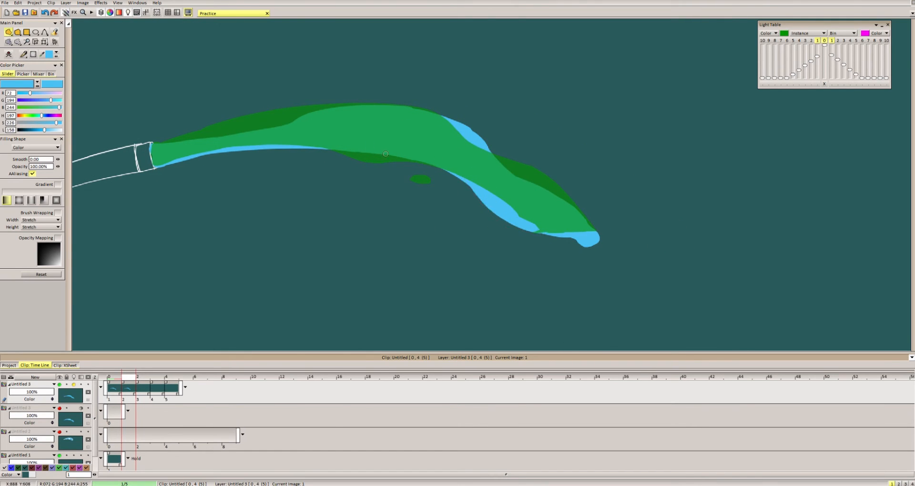
left_click_drag(385, 154, 487, 208)
mouse_move(405, 159)
left_mouse_down()
mouse_move(415, 186)
mouse_move(368, 156)
mouse_move(449, 189)
left_mouse_up()
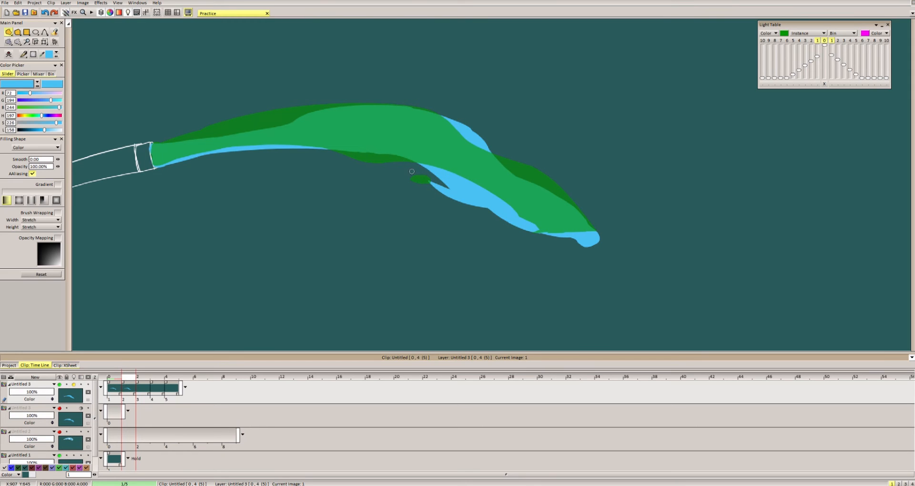
mouse_move(397, 200)
left_mouse_down()
mouse_move(401, 181)
mouse_move(524, 230)
left_mouse_up()
scroll(500, 206, "down", 3)
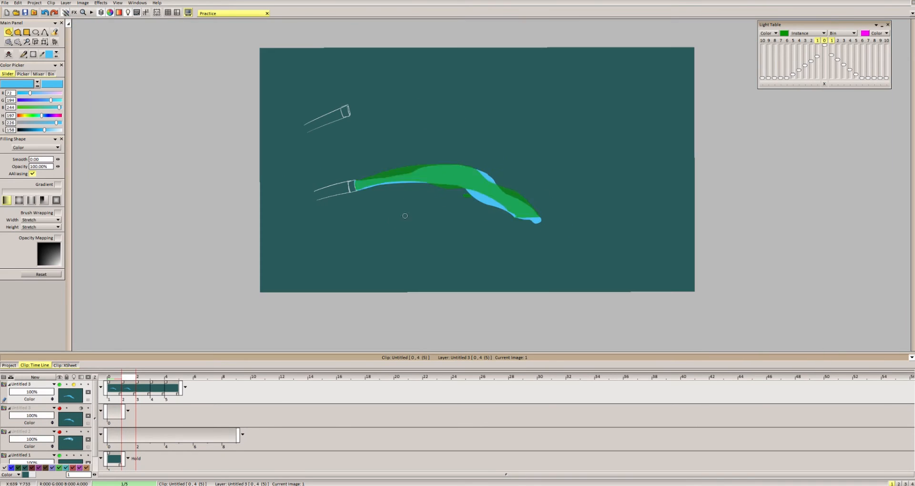
Compare frames 0 and 1 without the light table overlay, and build up the crest of frame 1's stream.
left_click(74, 384)
left_click(110, 383)
left_click(126, 384)
scroll(431, 177, "up", 2)
left_click(74, 384)
scroll(388, 175, "up", 2)
left_click_drag(349, 176, 469, 144)
left_click_drag(376, 167, 544, 141)
left_click_drag(437, 197, 589, 220)
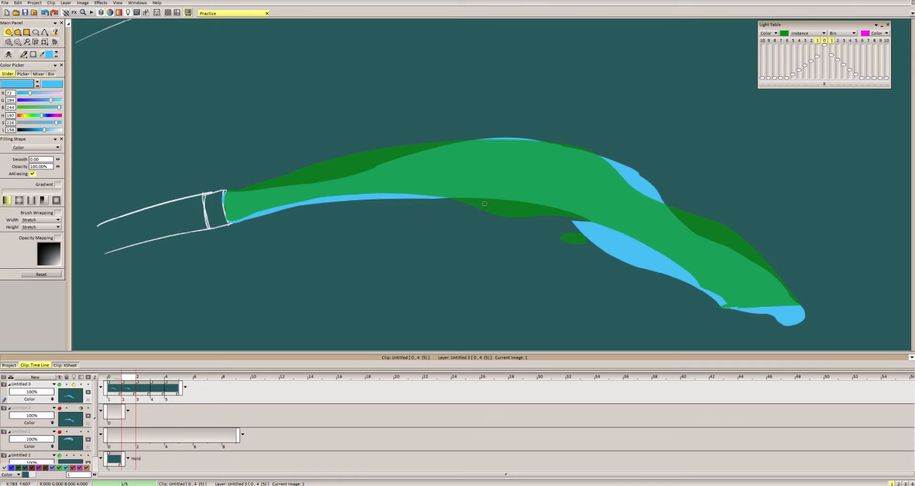
On frame 1, smooth the bulge's underside and reshape the tip, trimming its rounded drip and filling out its upper edge.
mouse_move(505, 201)
left_mouse_down()
mouse_move(594, 244)
mouse_move(508, 191)
left_mouse_up()
left_click_drag(506, 199, 658, 267)
scroll(645, 267, "down", 1)
mouse_move(612, 231)
left_mouse_down()
mouse_move(680, 272)
mouse_move(710, 267)
left_mouse_up()
scroll(667, 244, "down", 1)
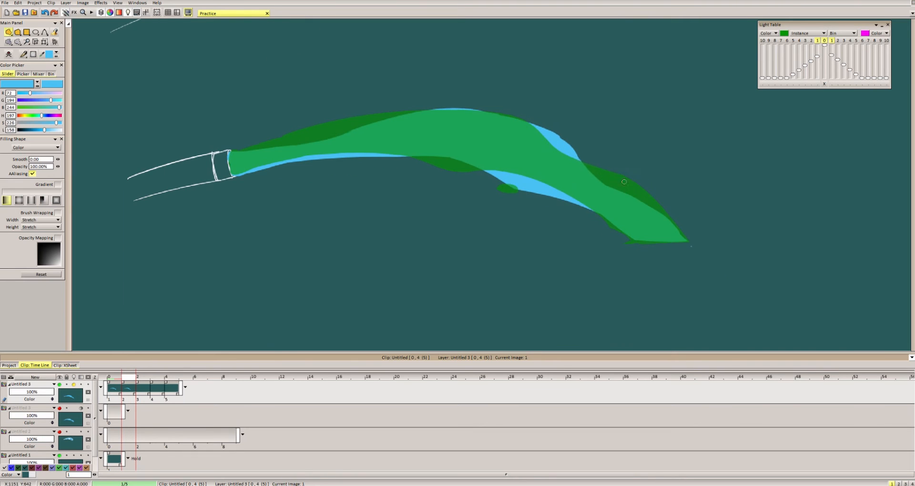
mouse_move(662, 214)
left_mouse_down()
mouse_move(595, 181)
mouse_move(691, 240)
left_mouse_up()
key("Left")
key("Right")
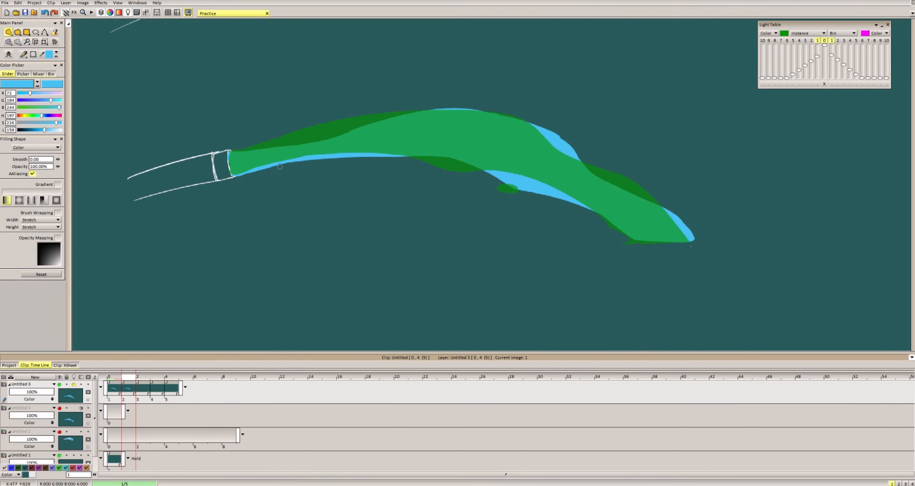
On frame 1, carve away the stream's underside behind the bulge and raise its upper edge, checking against frame 0.
left_click_drag(299, 161, 440, 156)
mouse_move(272, 148)
left_mouse_down()
mouse_move(383, 131)
mouse_move(333, 140)
left_mouse_up()
key("Left")
key("Right")
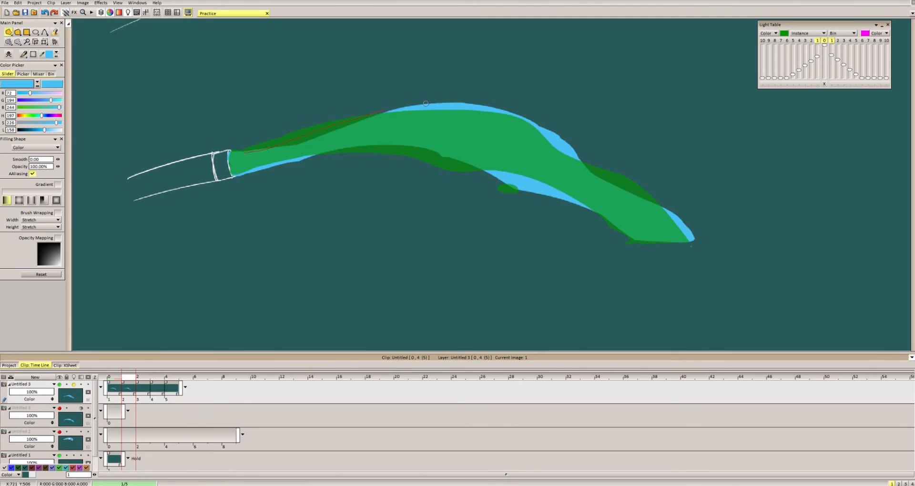
key("Left")
key("Right")
On frame 2, draw the blue stream over the previous frame's ghost, with the thick bulge moved farther toward the tip.
key("Right")
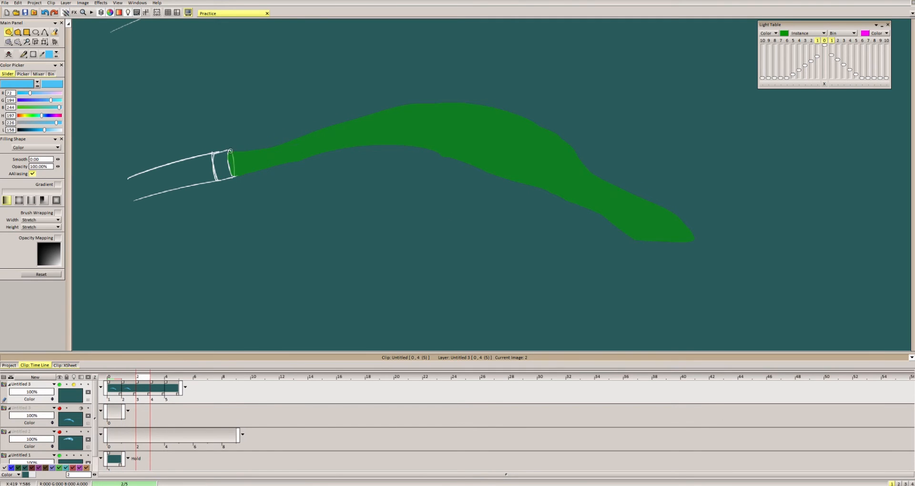
left_click_drag(599, 157, 236, 171)
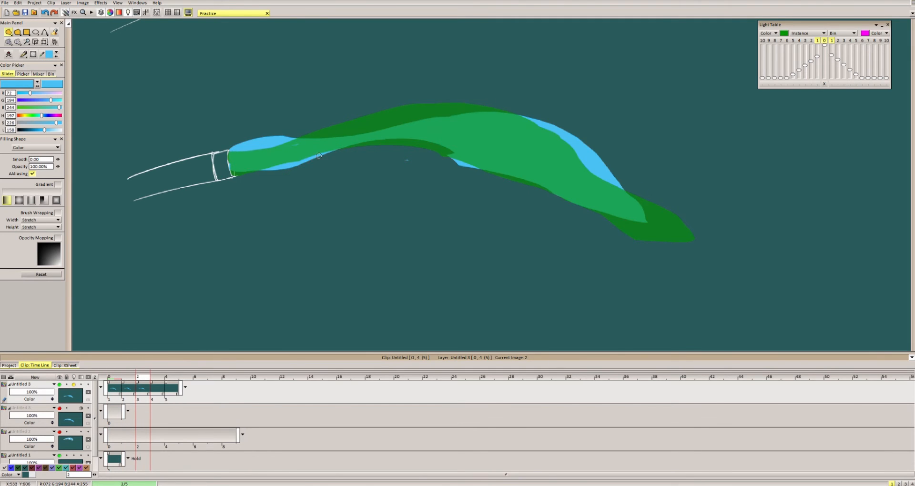
left_click_drag(394, 151, 520, 178)
mouse_move(274, 139)
left_mouse_down()
mouse_move(445, 135)
mouse_move(315, 138)
mouse_move(472, 152)
mouse_move(482, 165)
mouse_move(681, 243)
left_mouse_up()
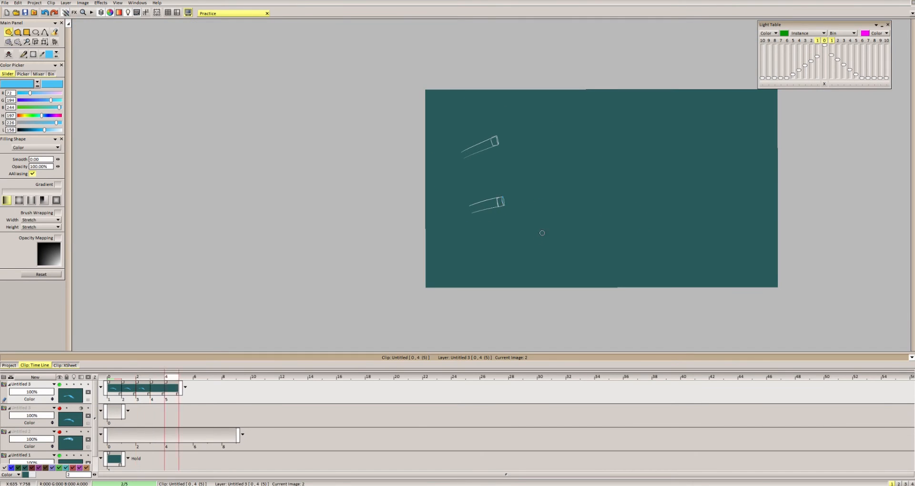
Refine the underside of frame 2's bulge and tip into one smooth shape and compare it with frame 1.
mouse_move(114, 387)
left_mouse_down()
mouse_move(98, 381)
mouse_move(144, 390)
left_mouse_up()
scroll(591, 202, "up", 5)
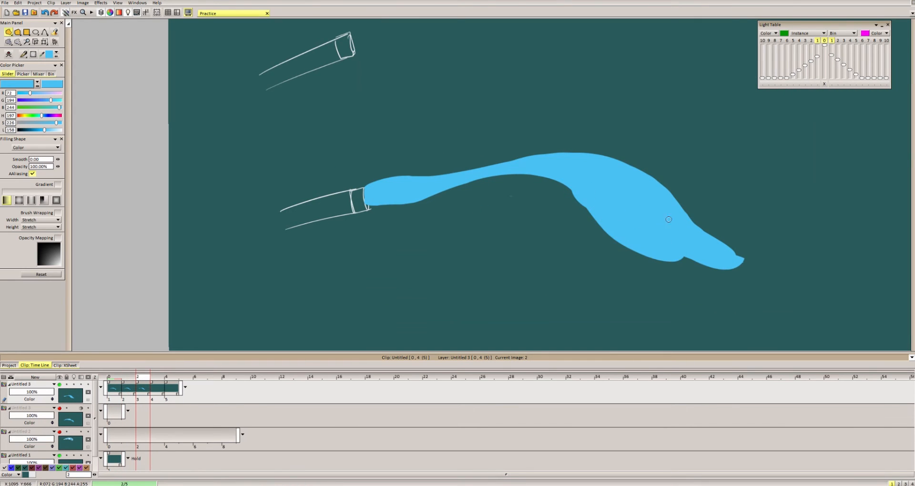
mouse_move(563, 190)
left_mouse_down()
mouse_move(569, 222)
mouse_move(597, 220)
mouse_move(643, 255)
left_mouse_up()
left_click_drag(666, 258, 719, 259)
scroll(625, 223, "down", 2)
key("Left")
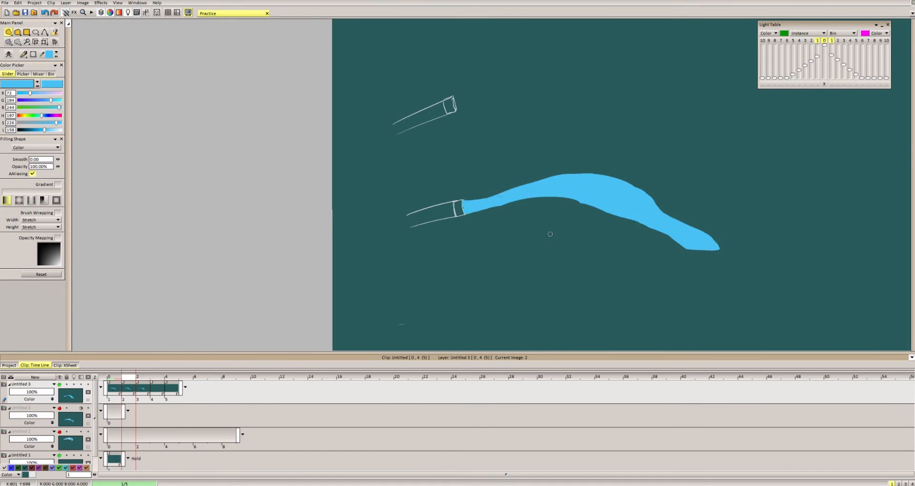
key("Right")
On frame 3, draw a new blue bulge leaving the nozzle over the ghost of frame 2.
key("Right")
key("l")
scroll(573, 187, "up", 1)
scroll(509, 186, "up", 1)
left_click_drag(364, 210, 491, 191)
mouse_move(366, 227)
left_mouse_down()
mouse_move(321, 230)
mouse_move(361, 211)
left_mouse_up()
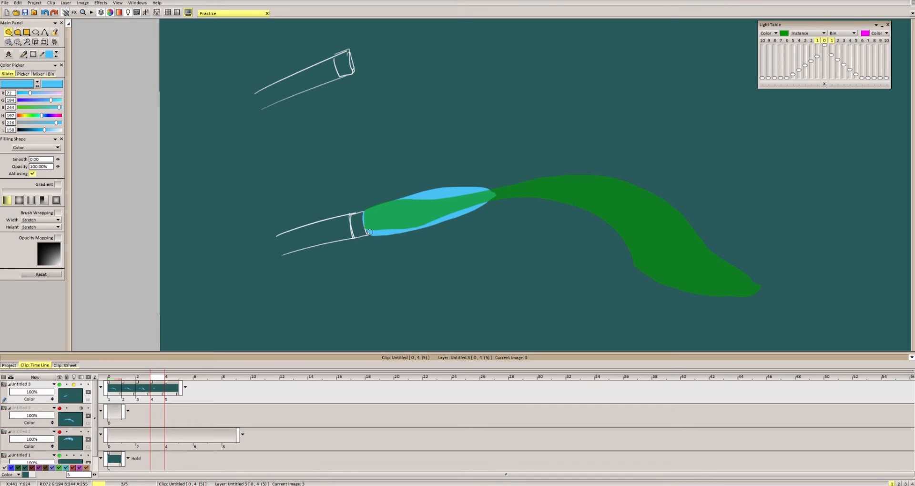
left_click_drag(397, 250, 367, 237)
mouse_move(403, 232)
left_mouse_down()
mouse_move(502, 200)
mouse_move(488, 217)
left_mouse_up()
left_click_drag(502, 199, 546, 208)
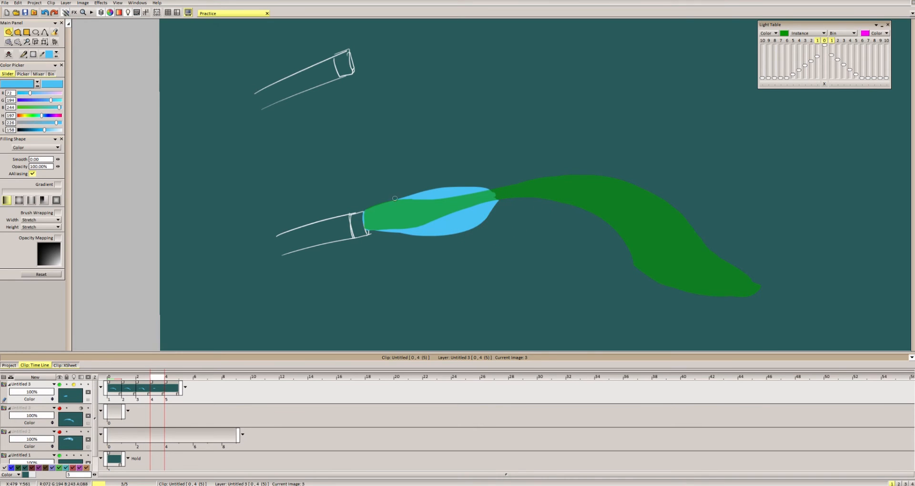
Extend frame 3's stream along the arc to the bend and smooth its underside behind the main bulge.
left_click_drag(704, 279, 476, 222)
left_click_drag(401, 233, 481, 233)
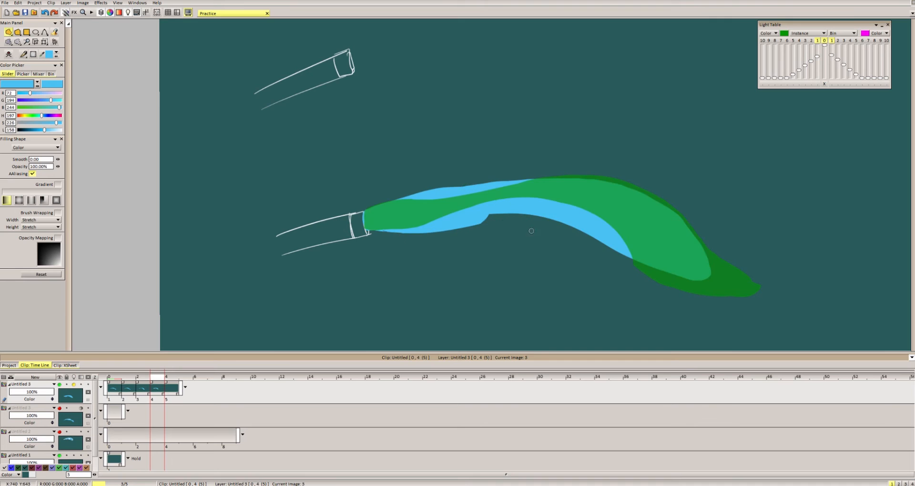
left_click_drag(529, 205, 514, 188)
scroll(512, 188, "down", 1)
mouse_move(450, 210)
left_mouse_down()
mouse_move(535, 215)
mouse_move(617, 240)
left_mouse_up()
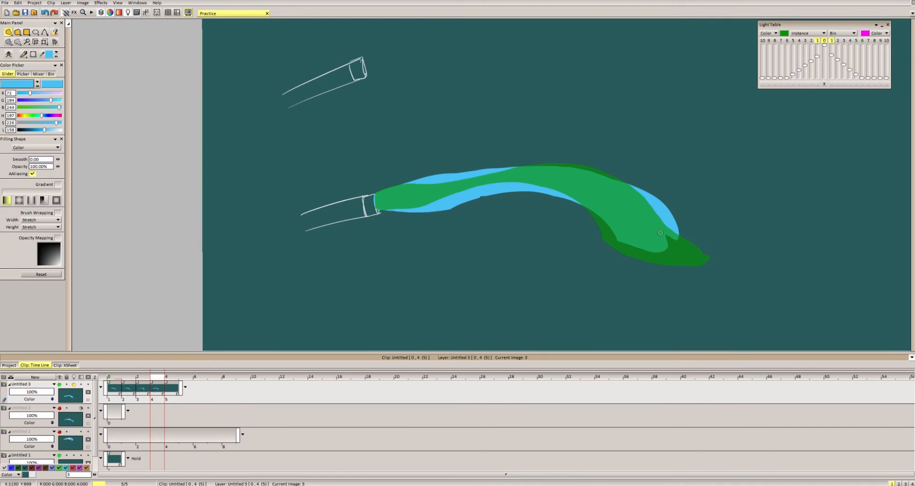
Shape the end of frame 3's stream into a rounded bulge, filling the outer edge and extending the tip.
mouse_move(615, 180)
left_mouse_down()
mouse_move(678, 238)
mouse_move(667, 236)
left_mouse_up()
mouse_move(585, 199)
left_mouse_down()
mouse_move(525, 194)
mouse_move(610, 228)
left_mouse_up()
left_click_drag(623, 239, 686, 259)
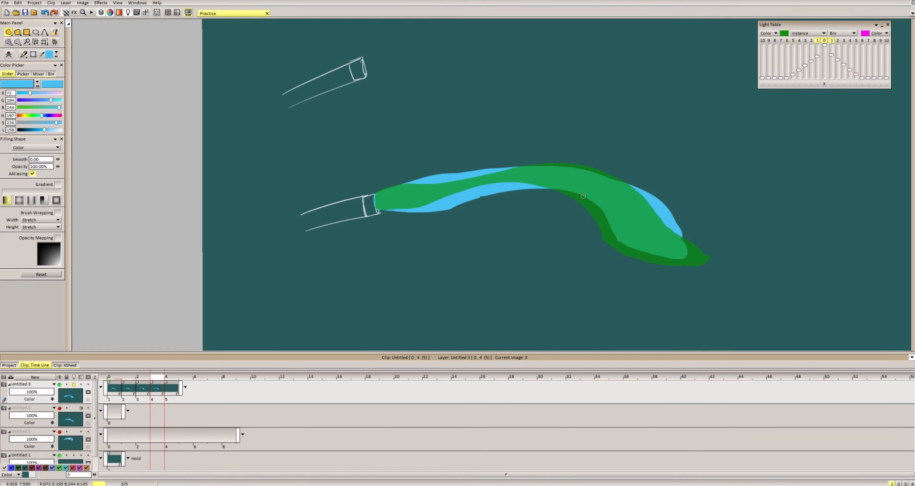
left_click_drag(609, 220, 686, 264)
left_click_drag(677, 222, 684, 267)
On frame 4, draw the blue stream over frame 3's ghost, with a thicker middle and a rounded hanging end.
scroll(658, 228, "down", 2)
left_click(171, 387)
scroll(479, 204, "up", 3)
mouse_move(479, 205)
left_mouse_down()
mouse_move(394, 220)
mouse_move(391, 205)
mouse_move(369, 219)
mouse_move(370, 206)
mouse_move(367, 220)
mouse_move(387, 213)
mouse_move(354, 215)
mouse_move(453, 220)
mouse_move(396, 221)
mouse_move(557, 188)
left_mouse_up()
scroll(388, 212, "up", 3)
scroll(364, 217, "up", 3)
scroll(358, 215, "down", 4)
scroll(368, 217, "down", 1)
mouse_move(415, 226)
left_mouse_down()
mouse_move(591, 217)
mouse_move(691, 267)
mouse_move(598, 186)
left_mouse_up()
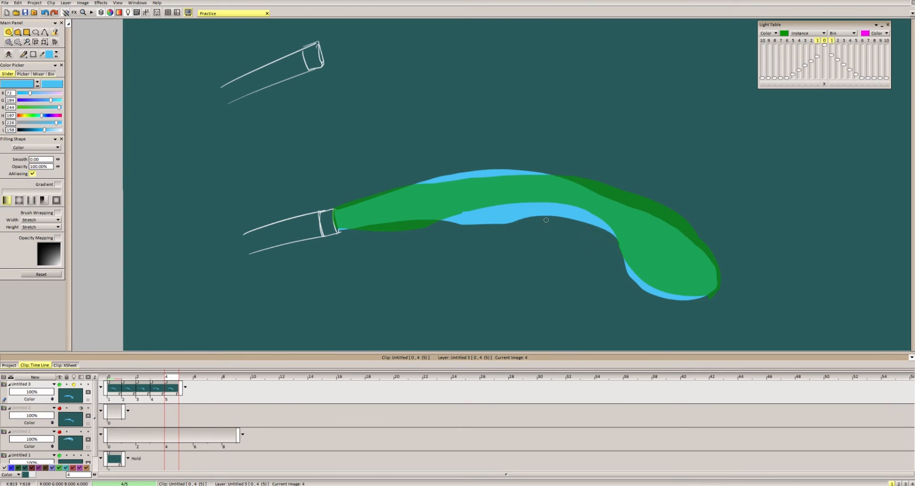
scroll(598, 203, "down", 10)
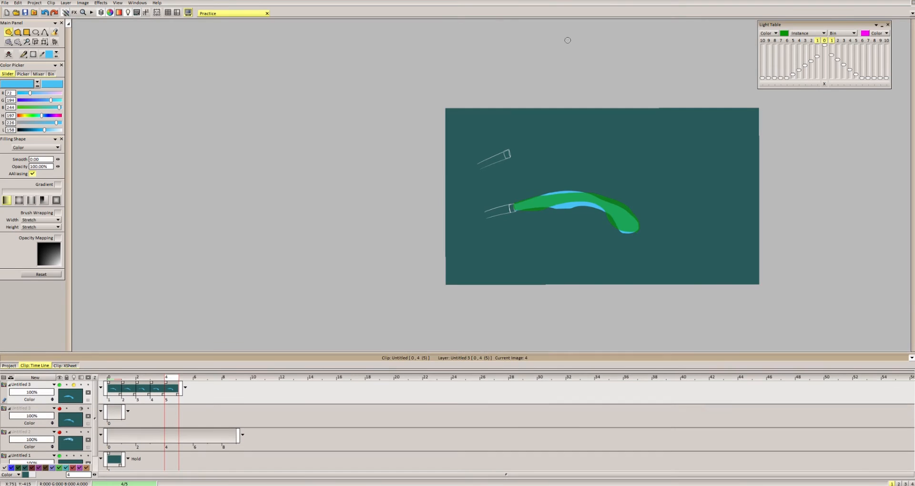
Preview the stream animation at 12 frames per second and raise the playback rate to 15 frames per second.
left_click(453, 334)
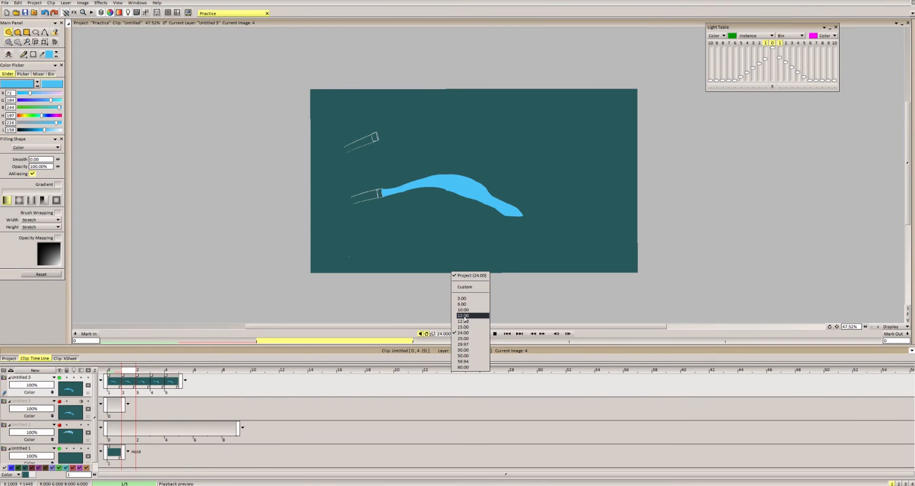
left_click(465, 316)
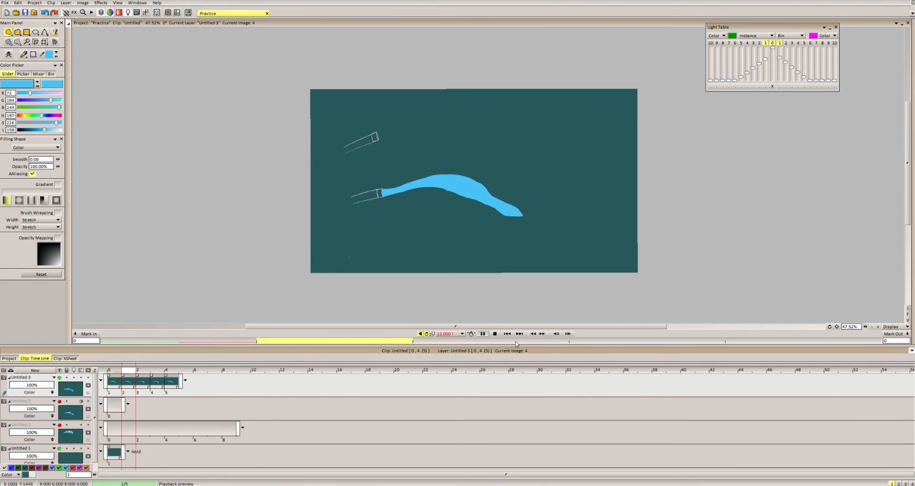
left_click(449, 336)
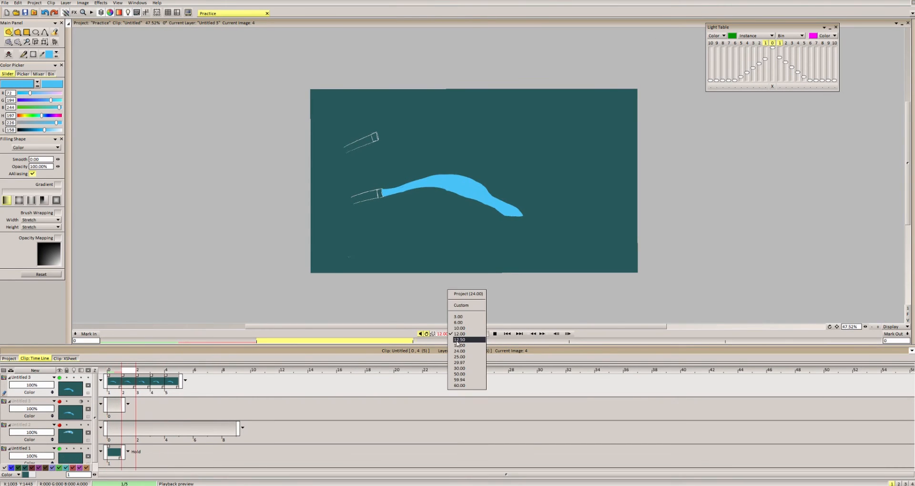
left_click(459, 342)
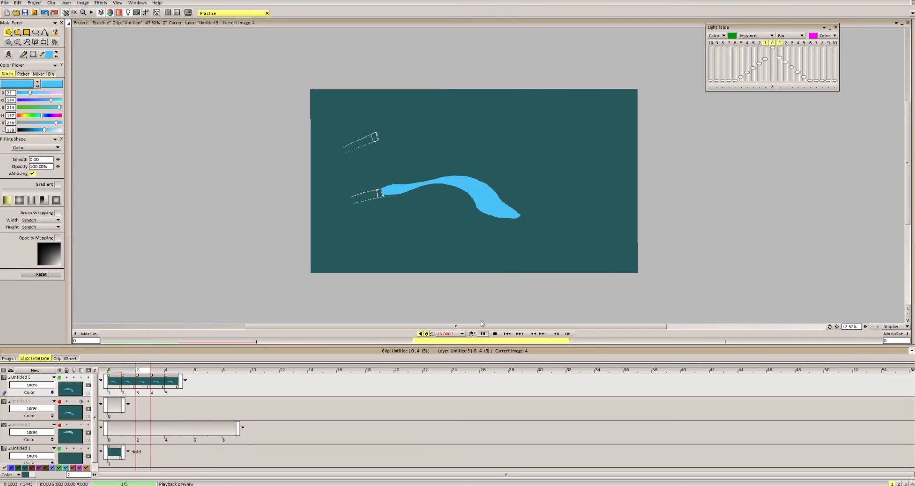
Stop playback, set the stream layer to repeat after its last frame, and go to frame 3.
left_click(164, 374)
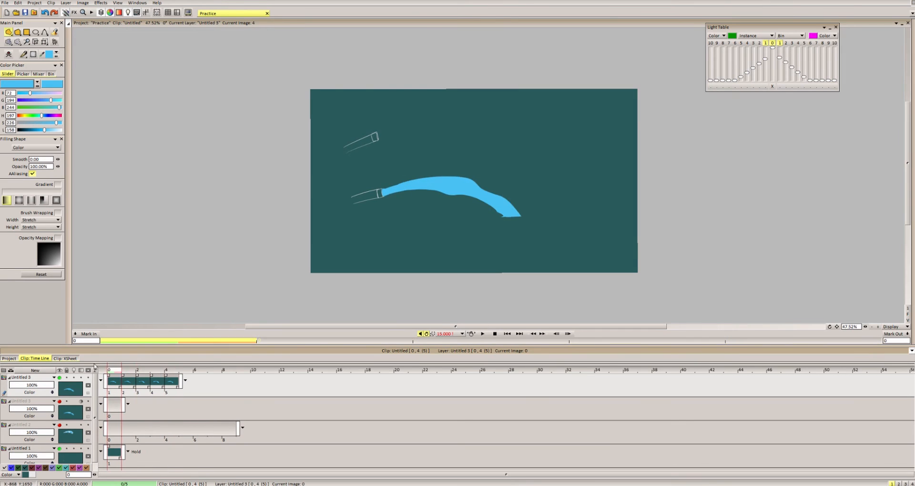
left_click(199, 376)
left_click_drag(200, 376, 158, 374)
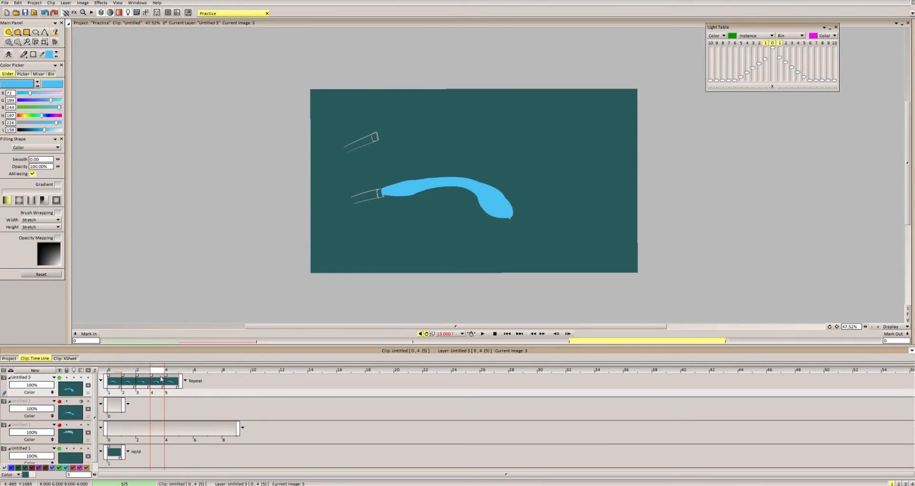
On frame 3, use the light table overlay to fill out the stream's outer edge from the bend to the tip.
key("l")
scroll(493, 200, "up", 3)
mouse_move(482, 251)
left_mouse_down()
mouse_move(555, 245)
mouse_move(530, 199)
left_mouse_up()
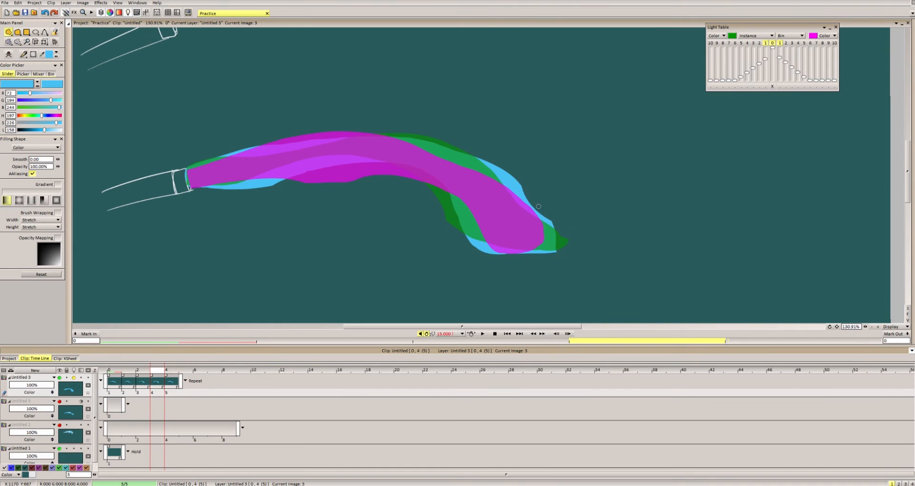
scroll(414, 200, "down", 3)
key("l")
On frame 2, reshape the stream's end with a straighter cutoff and trim the bulge's underside away from the tip.
mouse_move(116, 373)
left_mouse_down()
mouse_move(214, 372)
mouse_move(93, 368)
mouse_move(155, 375)
mouse_move(139, 376)
left_mouse_up()
left_click_drag(515, 215, 518, 218)
left_click_drag(446, 230, 523, 236)
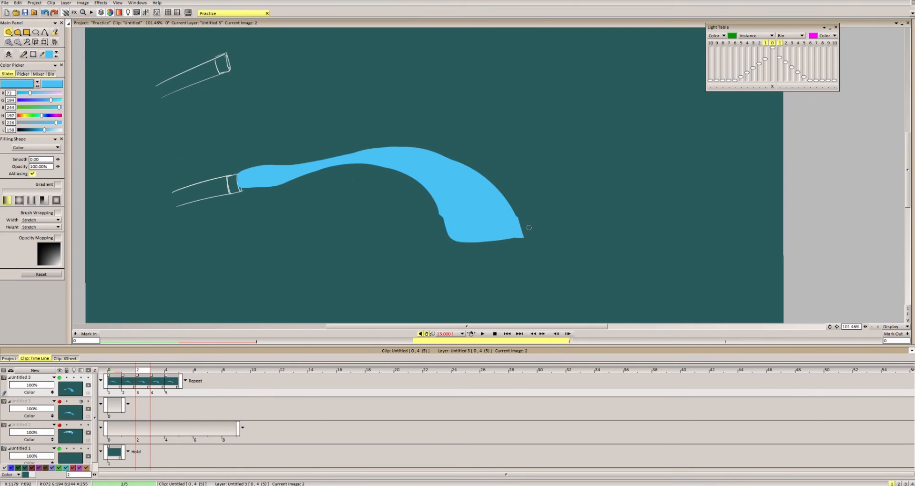
scroll(527, 228, "down", 2)
left_click_drag(568, 182, 502, 185)
mouse_move(125, 371)
left_mouse_down()
mouse_move(114, 370)
mouse_move(145, 370)
left_mouse_up()
left_click_drag(497, 172, 539, 184)
left_click_drag(484, 151, 538, 179)
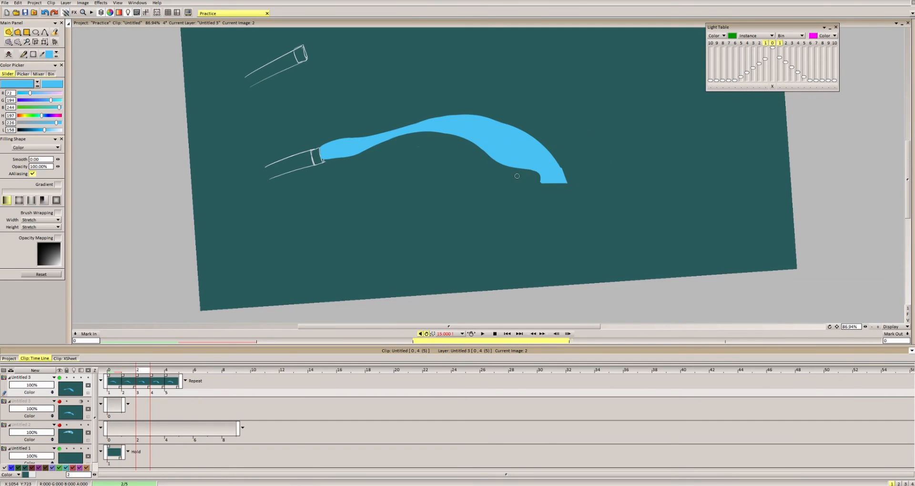
On frame 3, carve and smooth the inner curve of the bend so the bulge tapers into the end, comparing with frame 2.
key("Right")
key("Left")
key("Right")
left_click_drag(477, 142, 522, 191)
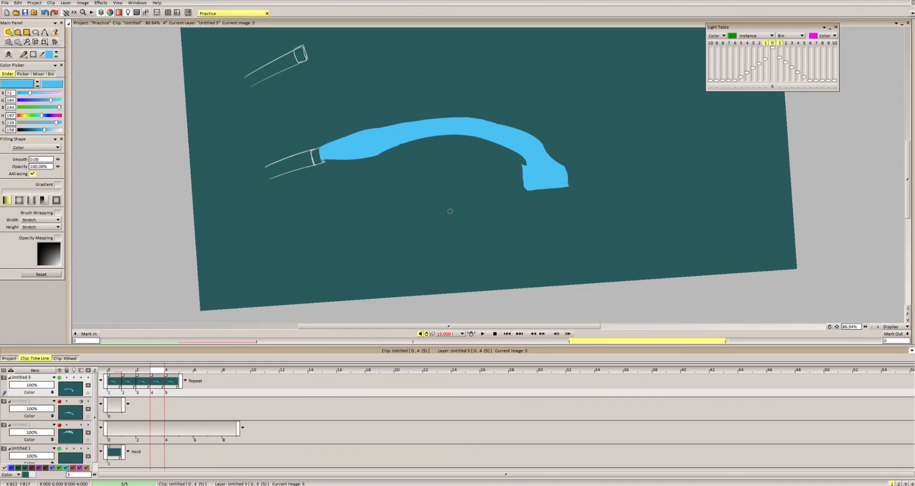
key("Left")
key("Right")
left_click_drag(458, 134, 510, 150)
left_click_drag(489, 139, 520, 173)
mouse_move(385, 151)
left_mouse_down()
mouse_move(470, 130)
mouse_move(541, 161)
left_mouse_up()
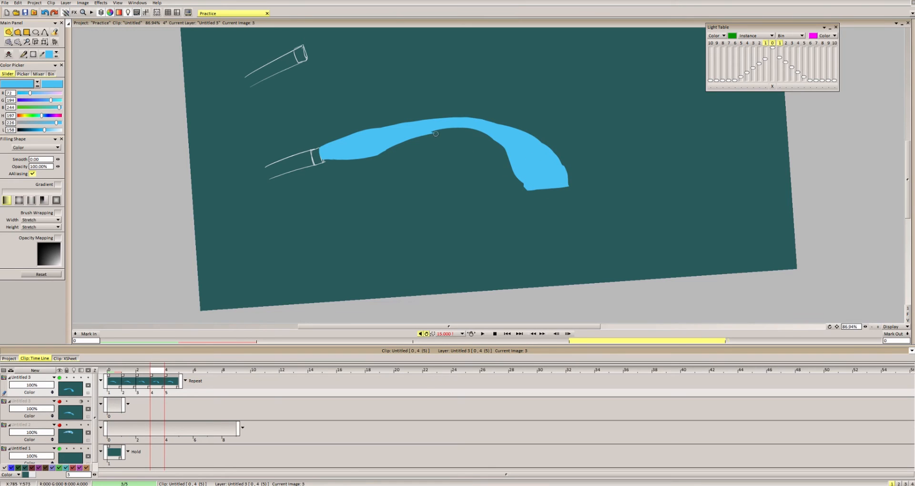
left_click_drag(481, 151, 419, 183)
Flip back and forth through the frames to check how the bulge travels along the stream.
key("Left")
key("Left")
key("Right")
key("Right")
key("Left")
key("Left")
key("Left")
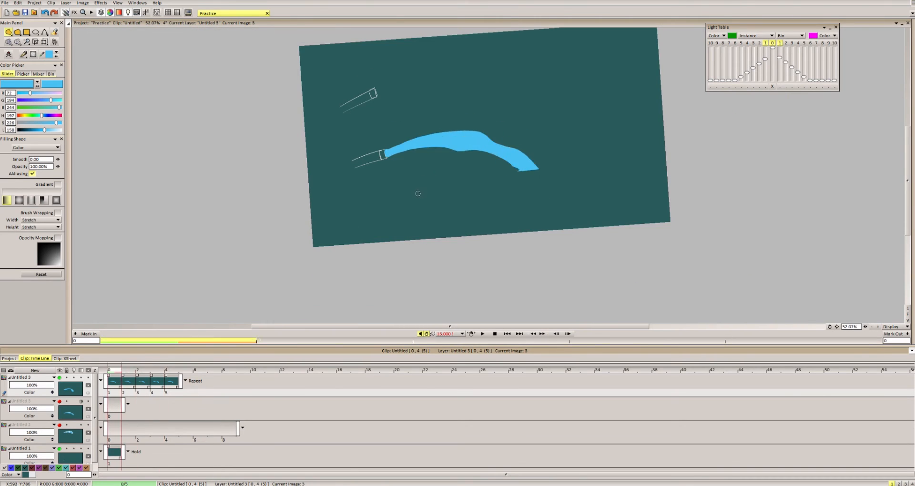
key("Right")
key("Right")
key("Right")
key("Left")
key("Right")
key("Left")
key("Left")
key("Left")
key("Left")
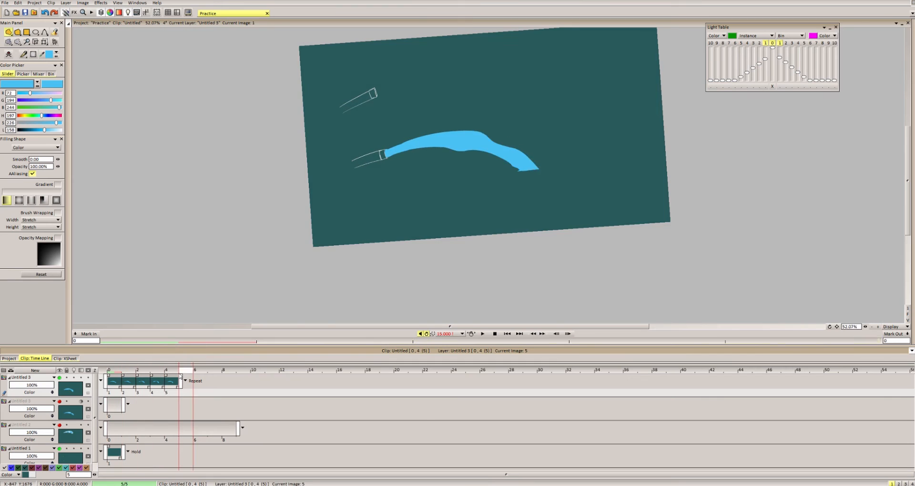
Compare successive stream frames with their light table overlays to examine how the bulge travels.
scroll(522, 174, "up", 3)
scroll(522, 174, "up", 2)
key("Right")
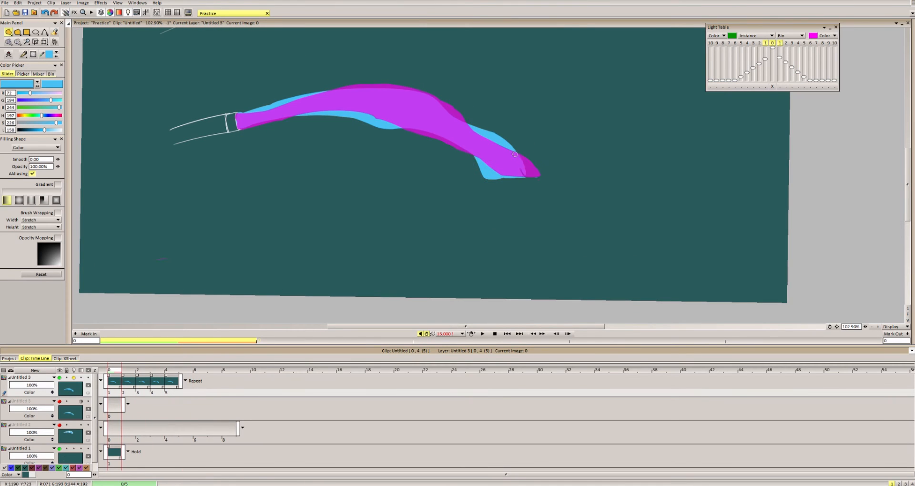
key("Right")
scroll(477, 174, "down", 2)
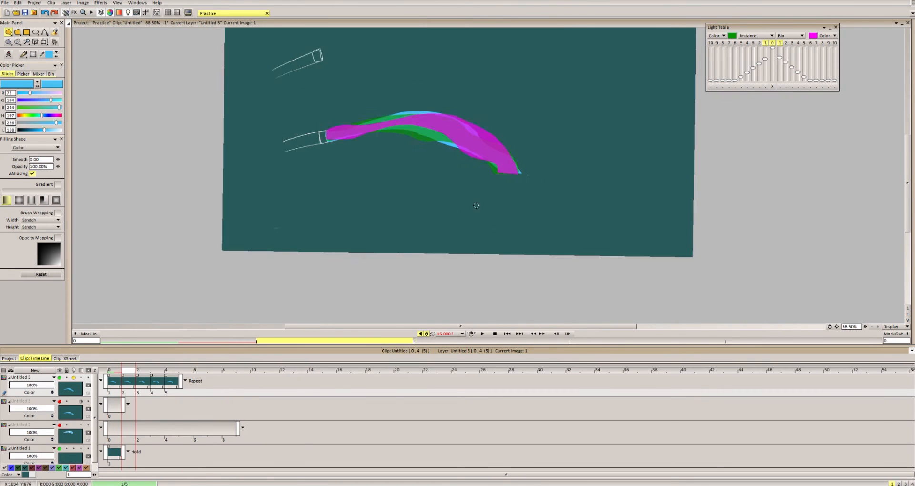
key("Left")
key("Left")
key("Left")
key("Right")
key("Right")
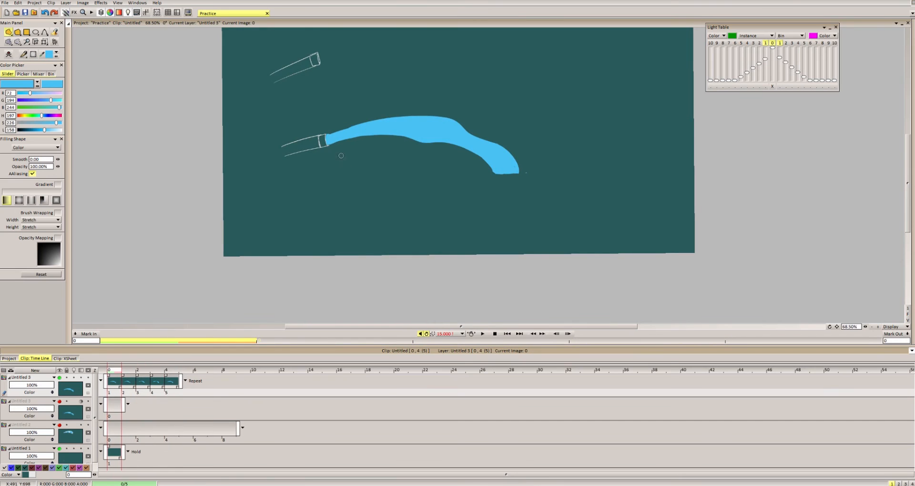
On the first frame, draw forked blue splash prongs above and below the stream where it leaves the nozzle.
scroll(341, 155, "up", 3)
scroll(331, 157, "up", 3)
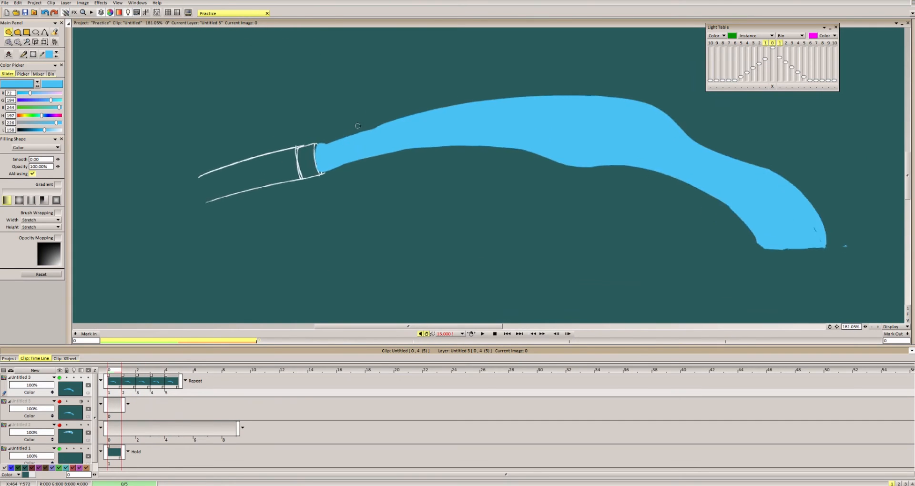
mouse_move(305, 176)
left_mouse_down()
mouse_move(364, 139)
mouse_move(316, 181)
mouse_move(366, 178)
left_mouse_up()
key("ctrl+z")
scroll(345, 176, "down", 2)
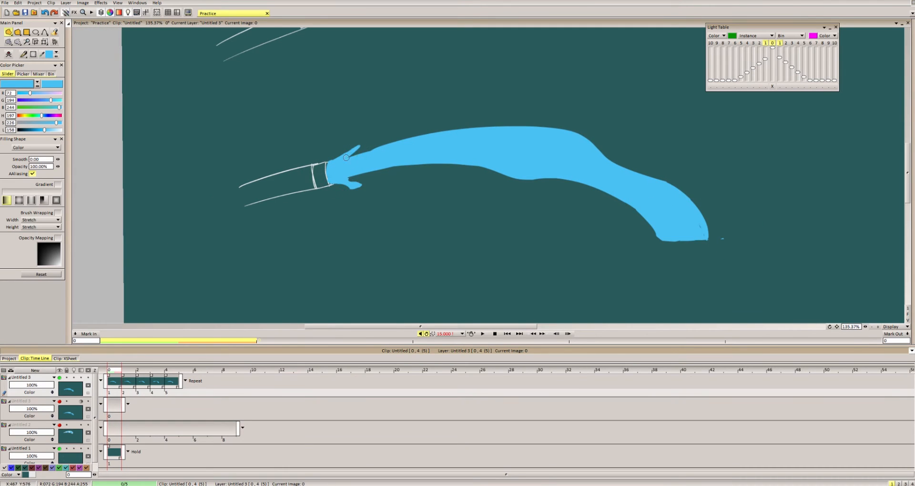
On the second frame, draw blue splash shapes above and below the stream at the nozzle, following the first frame's prongs.
key("Right")
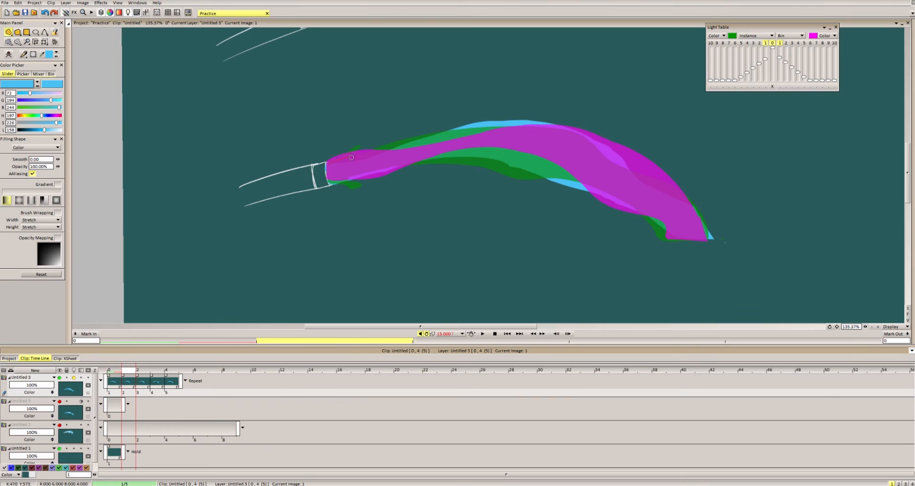
left_click_drag(366, 183, 329, 178)
left_click_drag(375, 140, 342, 156)
On the third frame, add the splash below the nozzle opening and play the loop to check it.
key("Right")
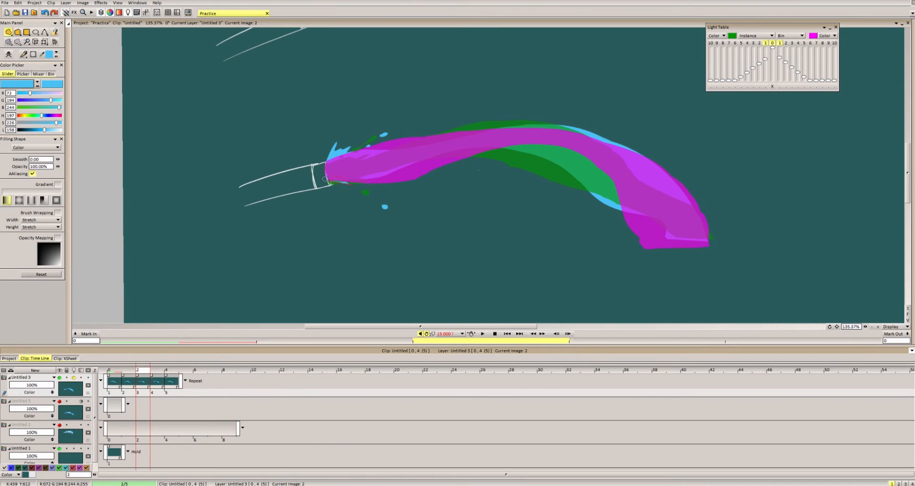
left_click_drag(324, 179, 351, 185)
scroll(378, 181, "down", 5)
key("Return")
key("Return")
scroll(376, 191, "up", 4)
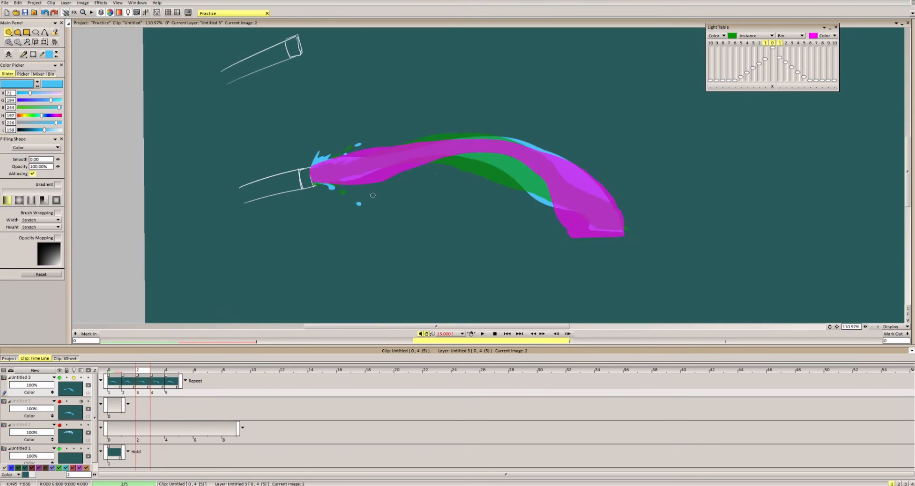
On the fourth frame, draw the nozzle splash as small spikes and droplets around the start of the stream.
scroll(372, 195, "up", 3)
scroll(372, 195, "down", 3)
key("Right")
scroll(362, 194, "up", 3)
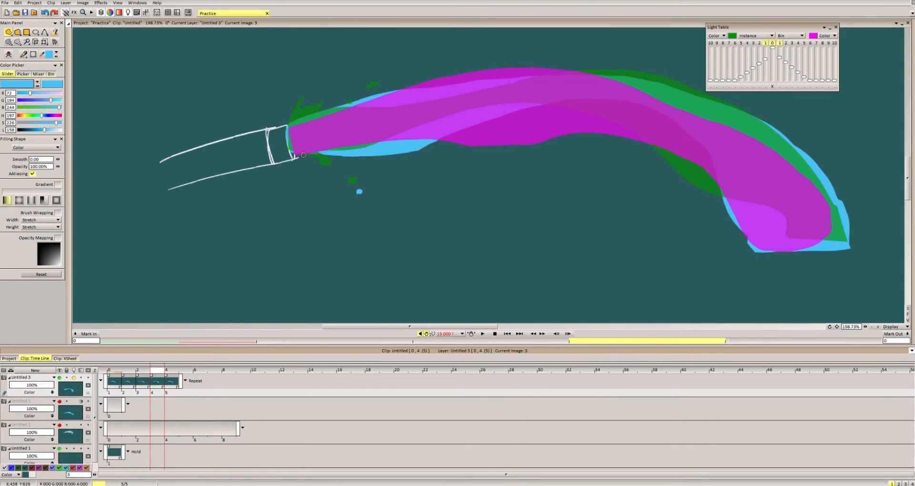
scroll(423, 126, "down", 6)
key("Return")
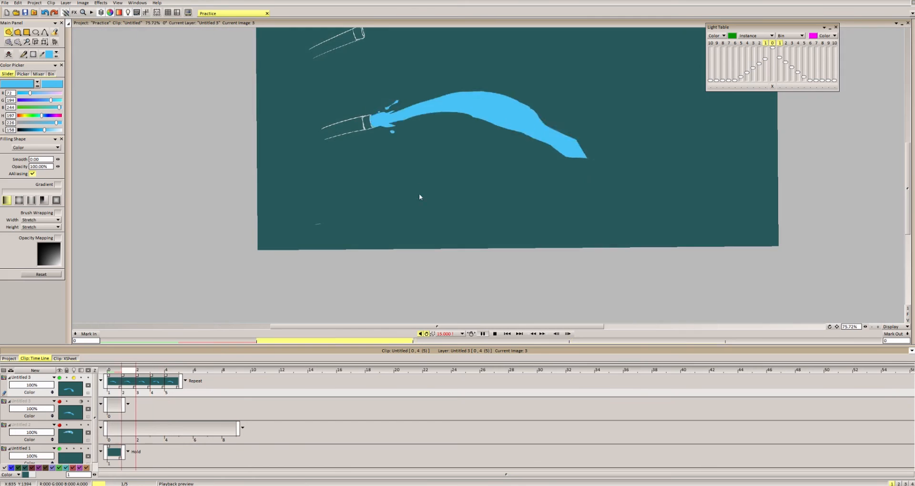
key("Return")
key("Right")
left_click_drag(404, 157, 374, 183)
Play the loop and inspect the nozzle splash on the fourth frame.
scroll(374, 183, "down", 3)
key("Return")
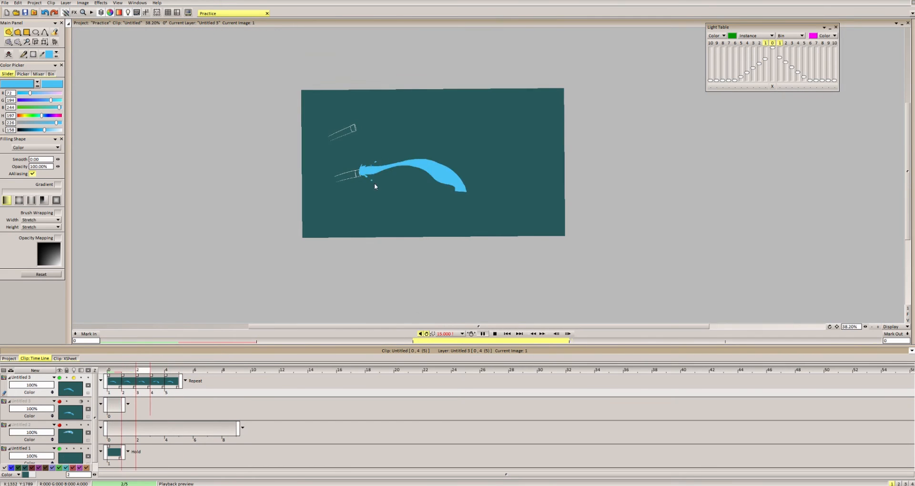
scroll(375, 183, "up", 4)
left_click(158, 372)
scroll(391, 150, "up", 6)
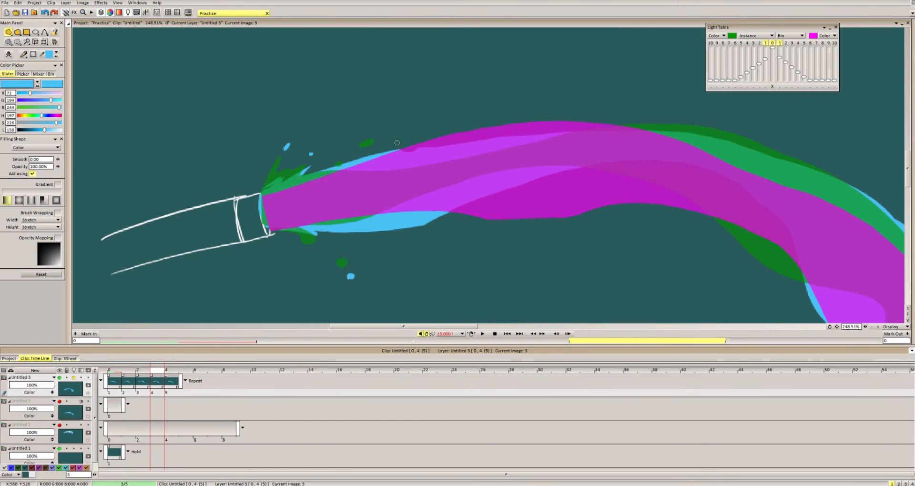
scroll(398, 150, "down", 2)
scroll(310, 240, "down", 5)
key("Return")
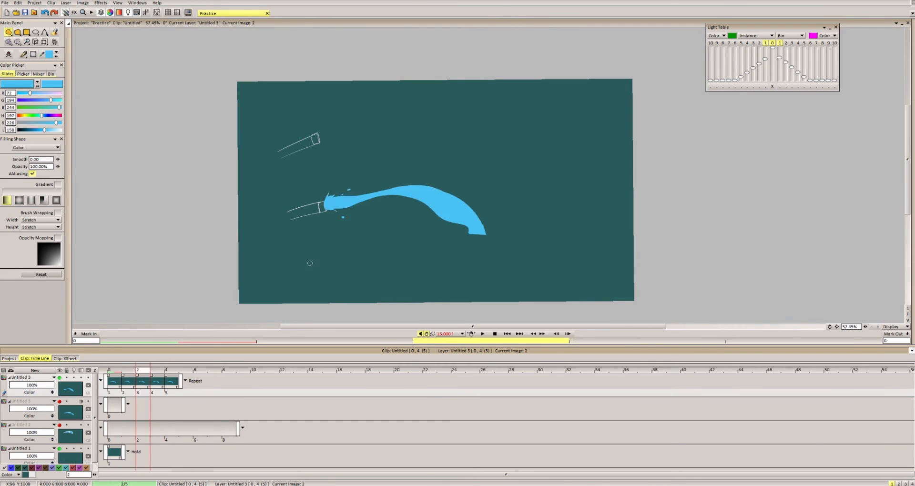
scroll(342, 216, "up", 3)
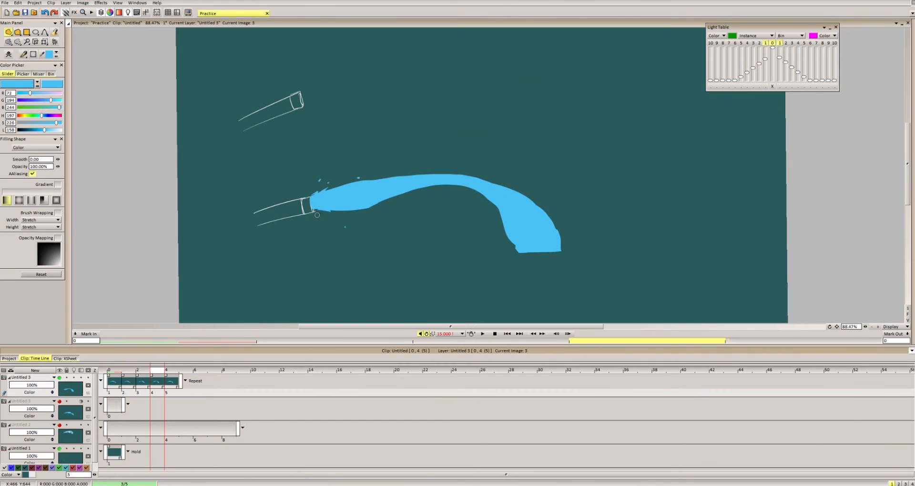
scroll(342, 217, "up", 1)
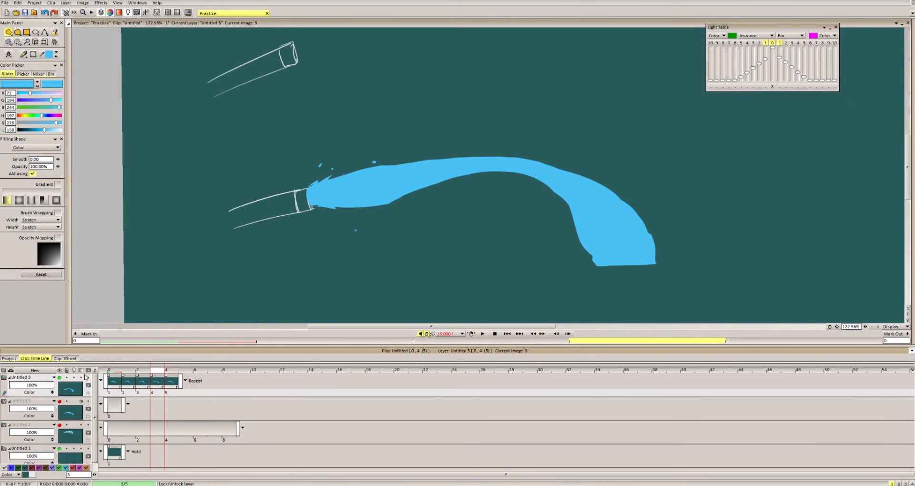
Add a new layer above the stream layer with a drawing on the first frame, and set the paint colour to white.
left_click(35, 371)
right_click(113, 382)
left_click(134, 409)
scroll(333, 203, "up", 3)
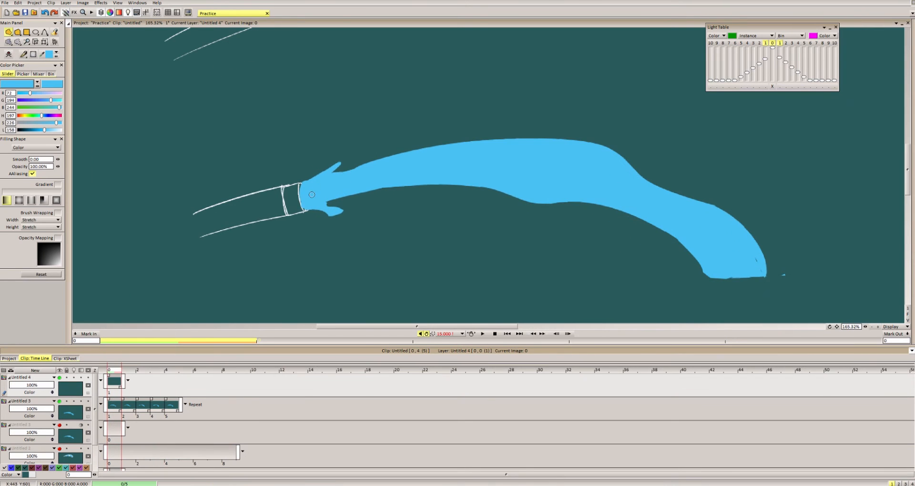
left_click_drag(321, 185, 318, 184)
left_click(60, 129)
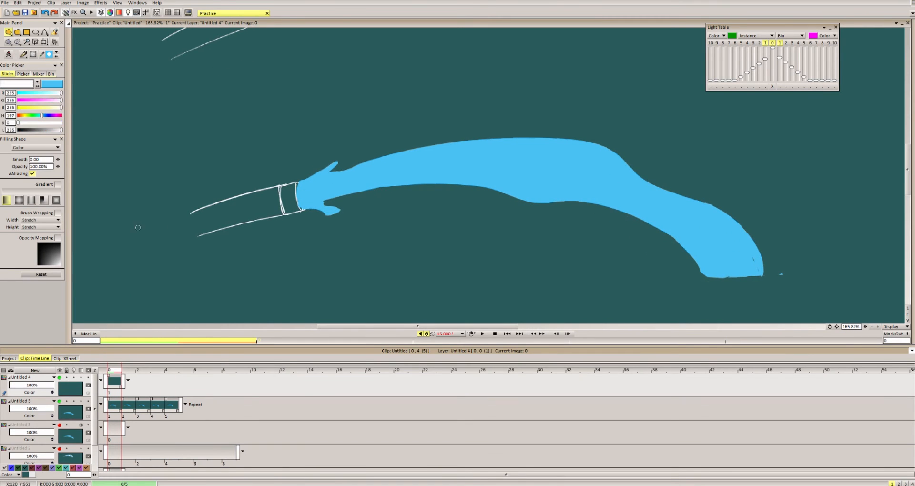
Use the stream layer as a stencil and paint a white highlight with a jagged inner edge along the stream's underside.
scroll(89, 401, "down", 1)
scroll(89, 401, "up", 1)
left_click(88, 401)
scroll(311, 193, "up", 2)
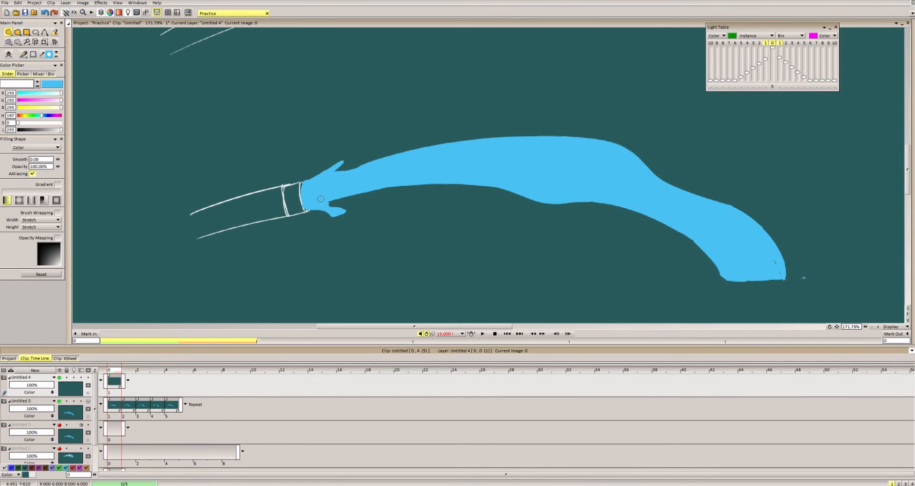
scroll(319, 206, "down", 2)
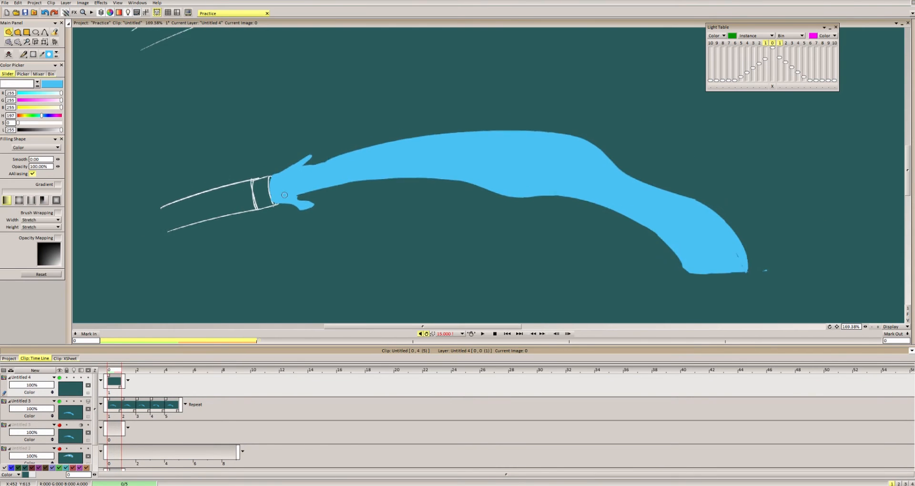
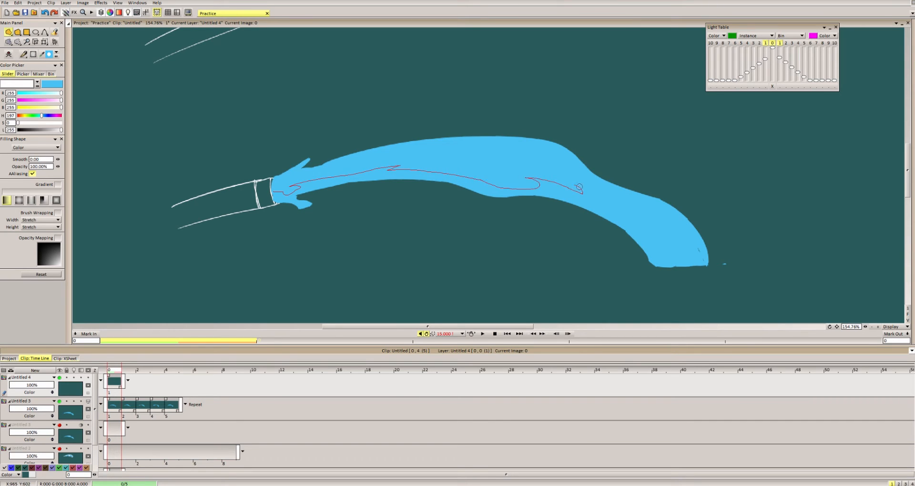
left_click_drag(678, 290, 271, 212)
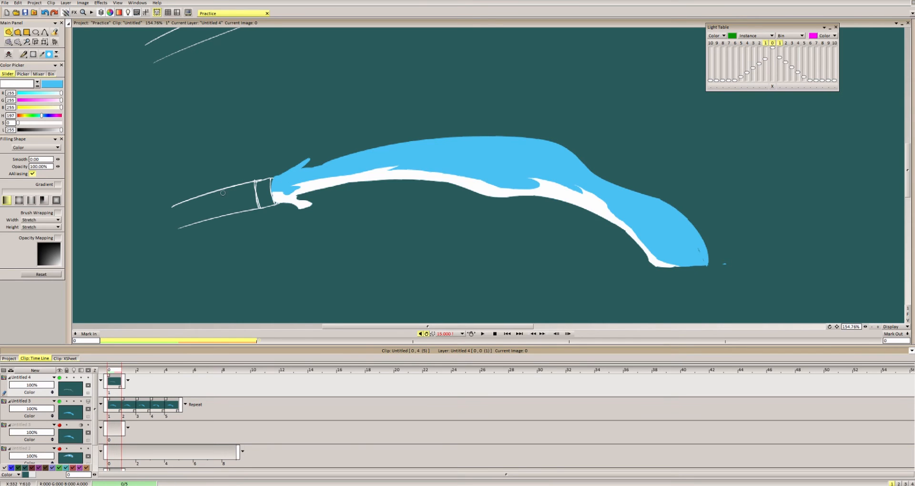
scroll(495, 159, "down", 2)
scroll(425, 168, "up", 4)
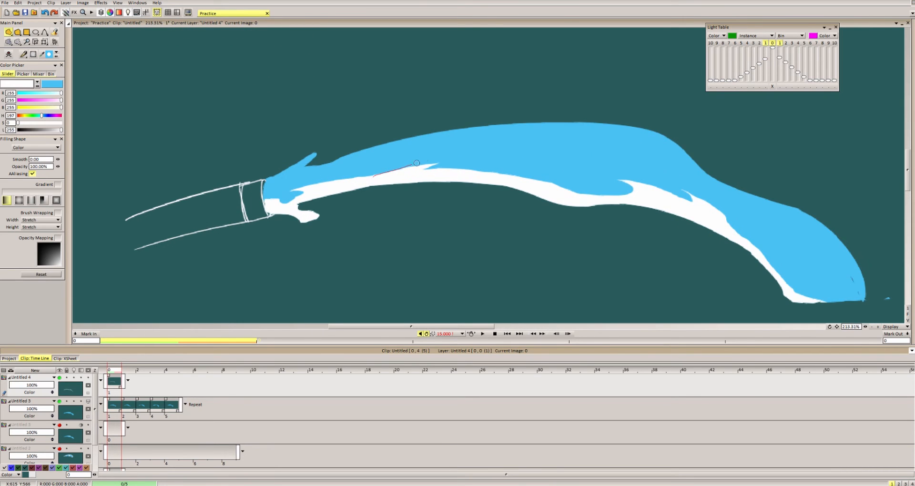
left_click_drag(463, 152, 375, 197)
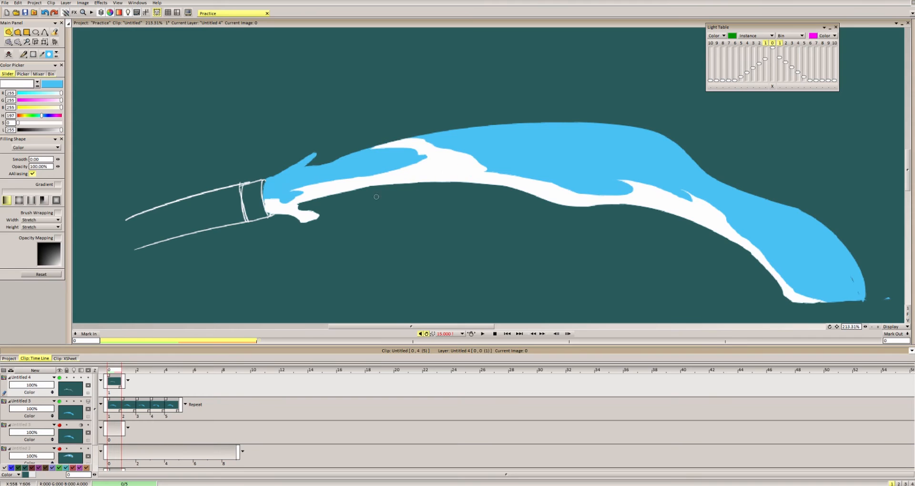
scroll(461, 163, "down", 4)
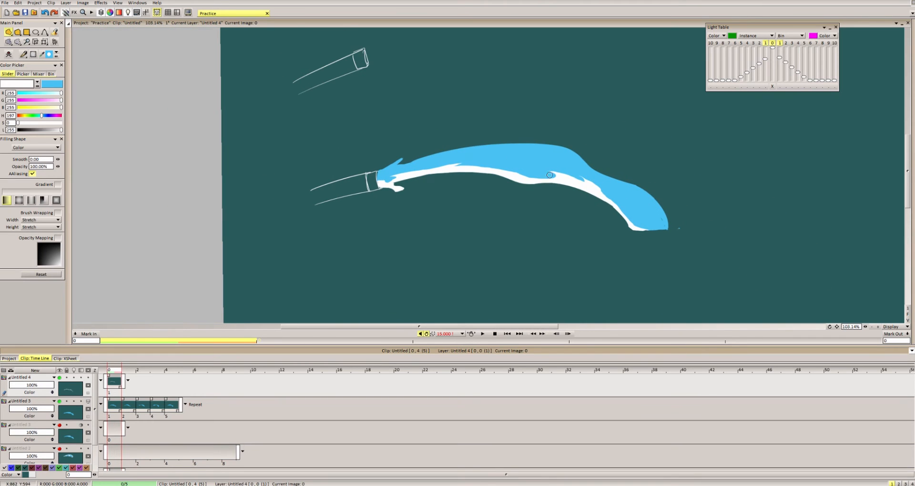
Paint white foam across the bulge's leading edge and over the nozzle splash, with tapering streaks running into the blue.
left_click_drag(537, 174, 576, 173)
left_click_drag(593, 173, 530, 179)
mouse_move(370, 183)
left_mouse_down()
mouse_move(432, 152)
mouse_move(388, 159)
left_mouse_up()
scroll(393, 172, "up", 5)
left_click_drag(443, 163, 366, 193)
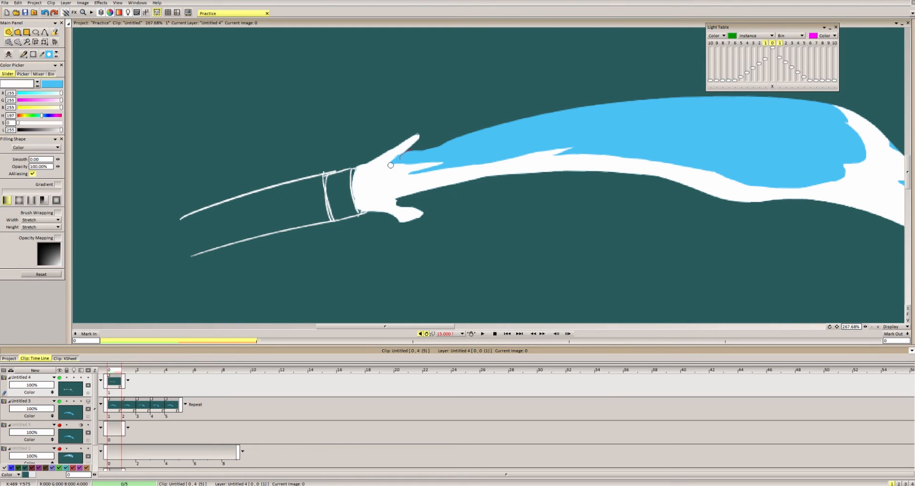
left_click_drag(404, 157, 400, 165)
mouse_move(467, 159)
left_mouse_down()
mouse_move(413, 176)
mouse_move(408, 165)
left_mouse_up()
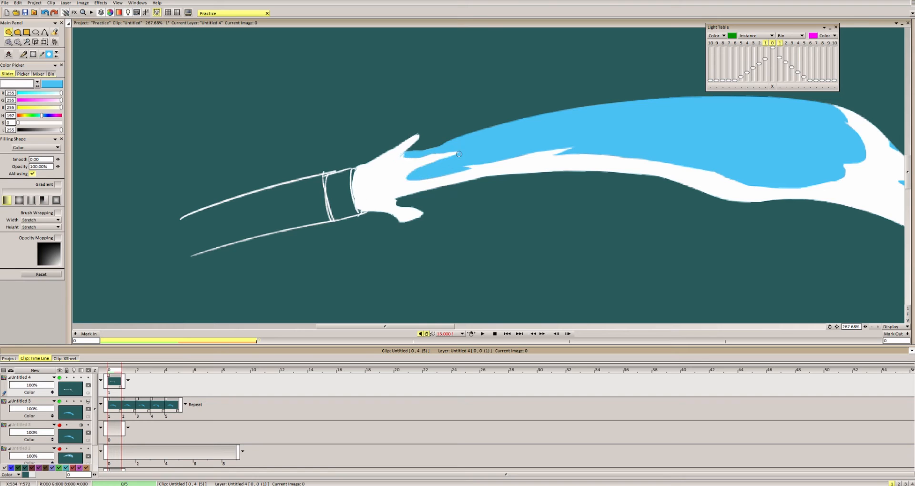
Paint thin white streaks trailing back from the foam at the bulge's leading edge.
scroll(383, 169, "down", 5)
scroll(487, 175, "up", 2)
mouse_move(493, 163)
left_mouse_down()
mouse_move(494, 139)
mouse_move(500, 160)
left_mouse_up()
scroll(517, 158, "up", 2)
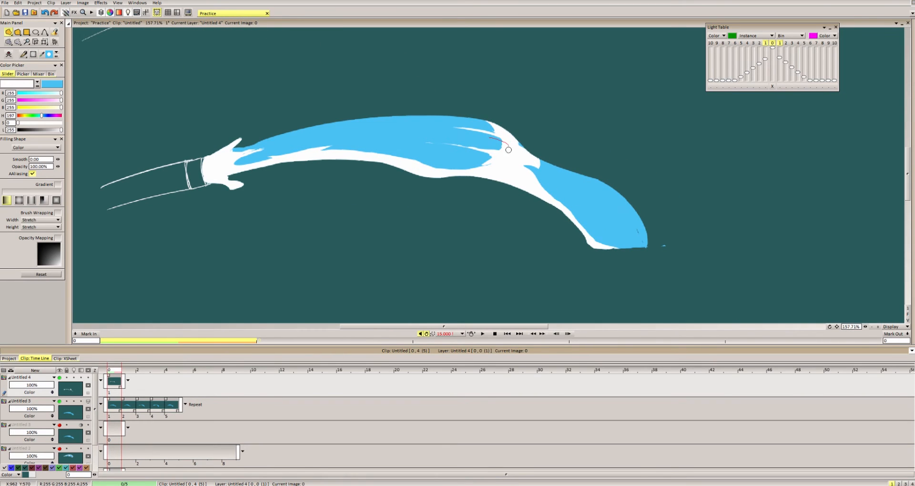
scroll(555, 174, "down", 7)
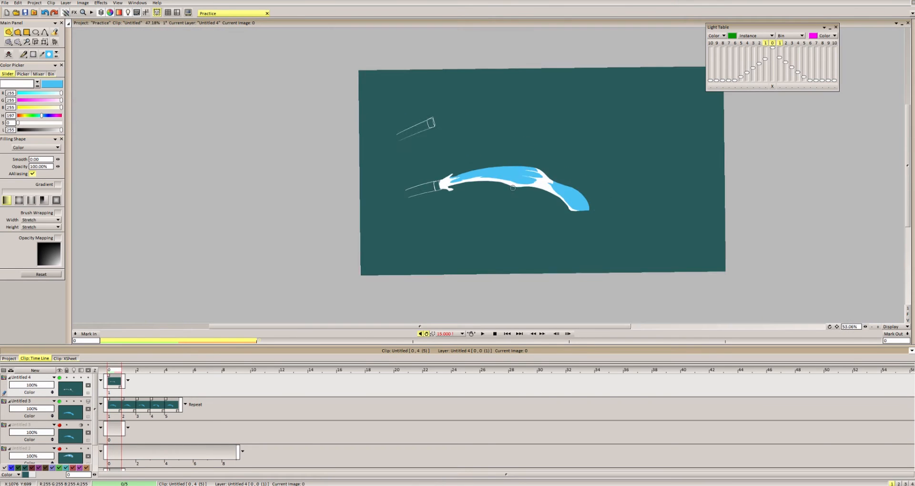
Turn off the stream layer's stencil and paint lumpy white foam beyond the upper outline of the bulge's leading edge.
left_click_drag(562, 208, 453, 225)
scroll(453, 226, "up", 6)
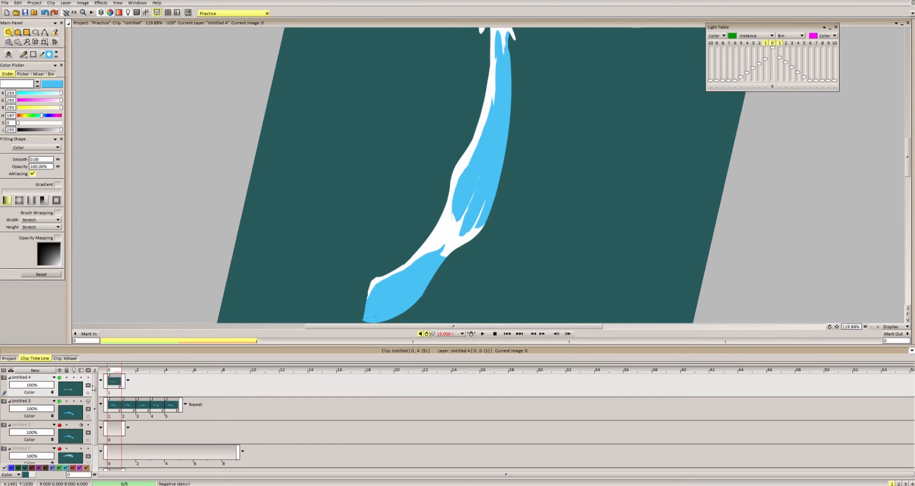
scroll(482, 215, "up", 1)
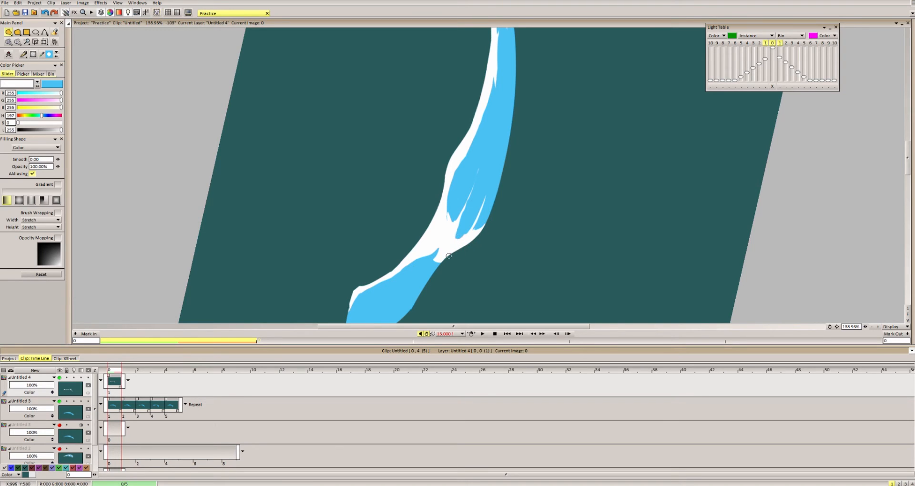
left_click_drag(490, 222, 543, 155)
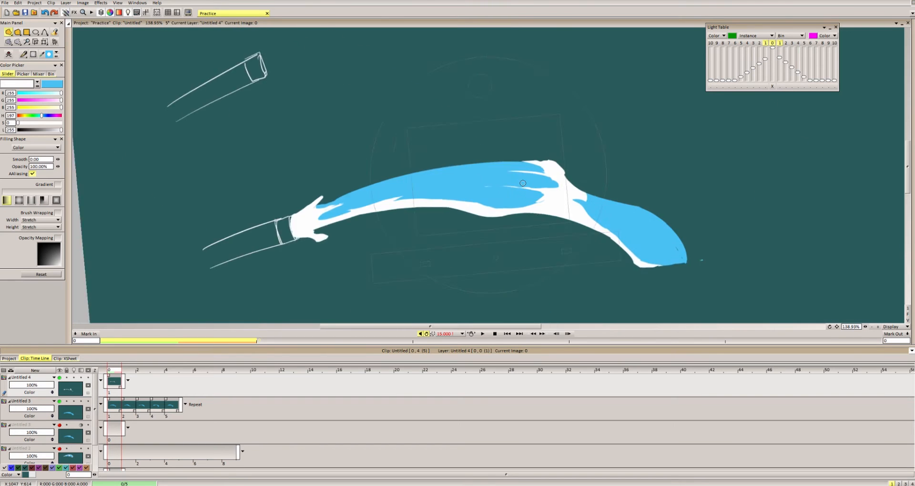
mouse_move(567, 185)
left_mouse_down()
mouse_move(580, 192)
mouse_move(568, 203)
left_mouse_up()
scroll(571, 205, "down", 6)
scroll(572, 208, "up", 5)
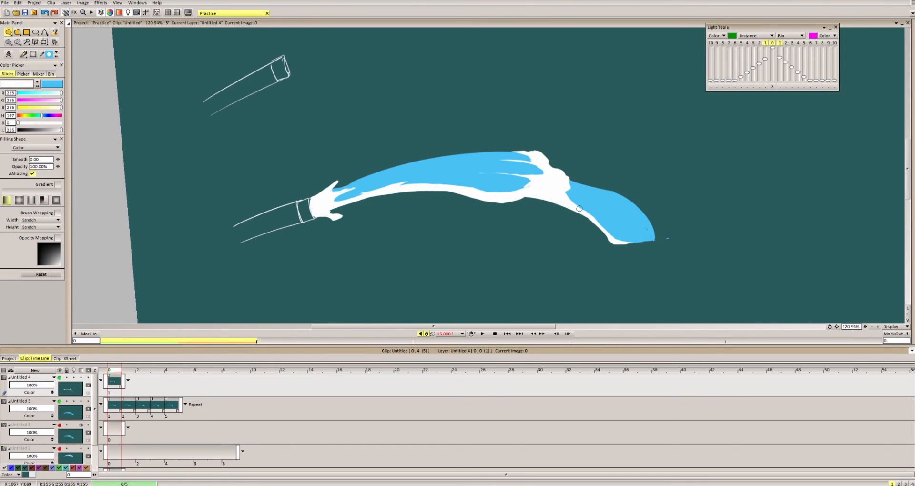
Add white foam lumps under and above the bulge, a foam band nearer the nozzle, and a white edge at the tip.
scroll(490, 187, "down", 1)
scroll(490, 187, "up", 2)
mouse_move(536, 188)
left_mouse_down()
mouse_move(553, 177)
mouse_move(562, 185)
mouse_move(481, 172)
left_mouse_up()
mouse_move(410, 112)
left_mouse_down()
mouse_move(459, 110)
mouse_move(432, 114)
left_mouse_up()
left_click_drag(263, 162, 232, 170)
scroll(507, 134, "down", 3)
scroll(324, 158, "up", 1)
mouse_move(391, 141)
left_mouse_down()
mouse_move(445, 123)
mouse_move(428, 141)
left_mouse_up()
scroll(439, 129, "down", 1)
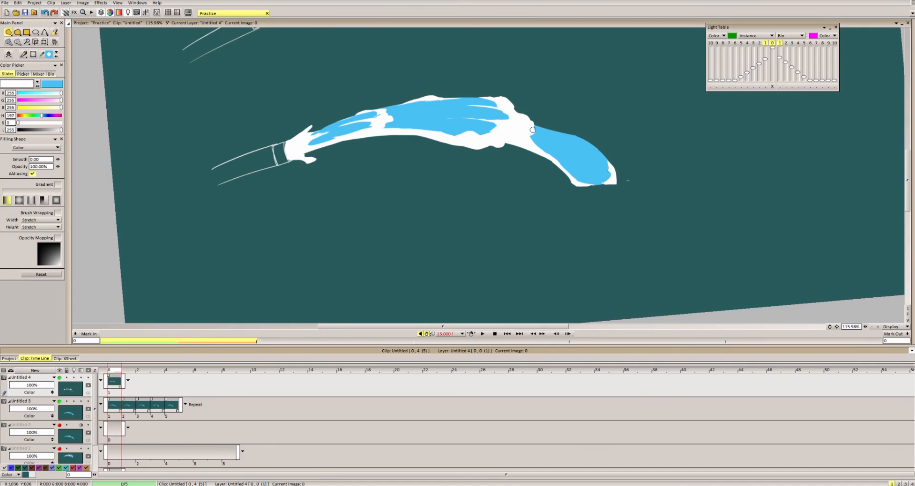
Extend the white foam layer to five frames and turn on its light table on the second frame.
scroll(446, 196, "down", 5)
scroll(567, 138, "up", 4)
left_click_drag(123, 381, 181, 382)
key("Right")
key("l")
Turn the stream layer's stencil back on and paint white foam over the nozzle splash on the second frame.
scroll(341, 155, "up", 3)
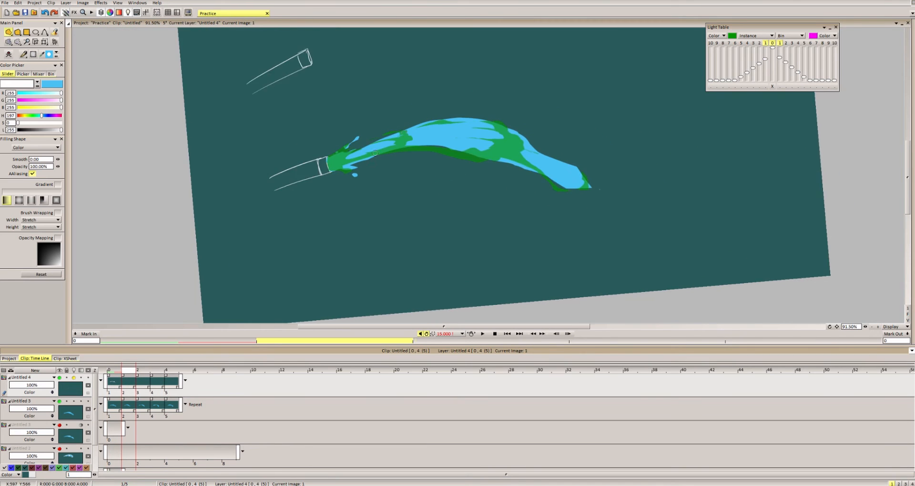
scroll(314, 159, "up", 1)
left_click(88, 401)
mouse_move(293, 161)
left_mouse_down()
mouse_move(336, 154)
mouse_move(301, 111)
mouse_move(323, 129)
left_mouse_up()
scroll(333, 157, "down", 1)
left_click_drag(276, 195, 385, 162)
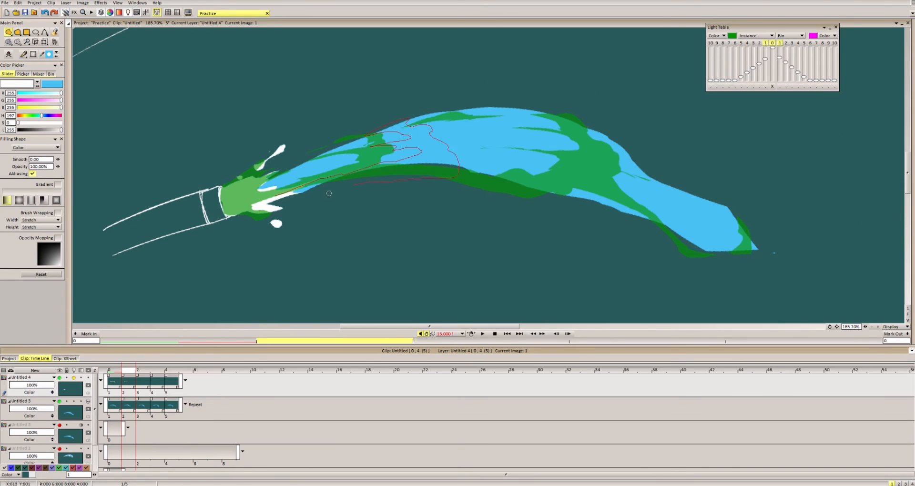
Paint a white foam band behind the bulge, foam along the stream's edges, and a foam patch at the bulge's leading edge.
left_click_drag(329, 193, 296, 193)
left_click_drag(443, 158, 576, 180)
left_click_drag(408, 178, 414, 164)
mouse_move(406, 126)
left_mouse_down()
mouse_move(523, 111)
mouse_move(415, 112)
left_mouse_up()
left_click_drag(638, 205, 643, 234)
left_click_drag(633, 179, 644, 187)
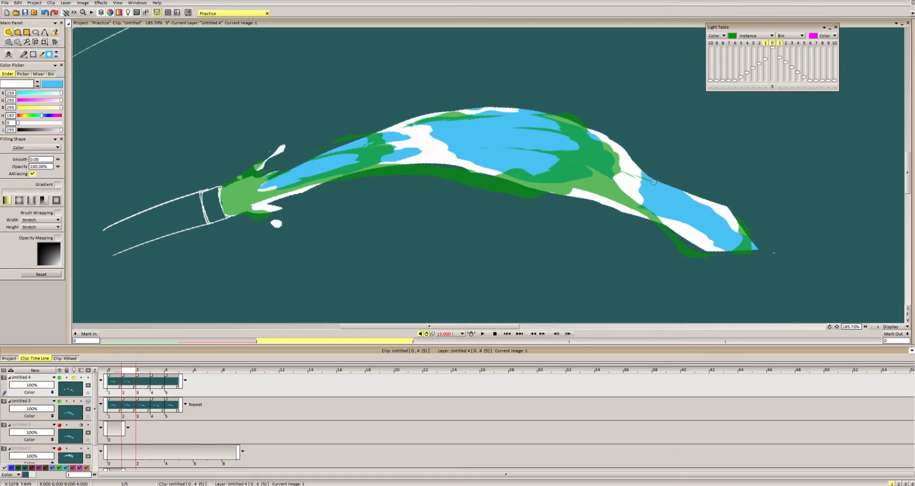
scroll(381, 156, "down", 5)
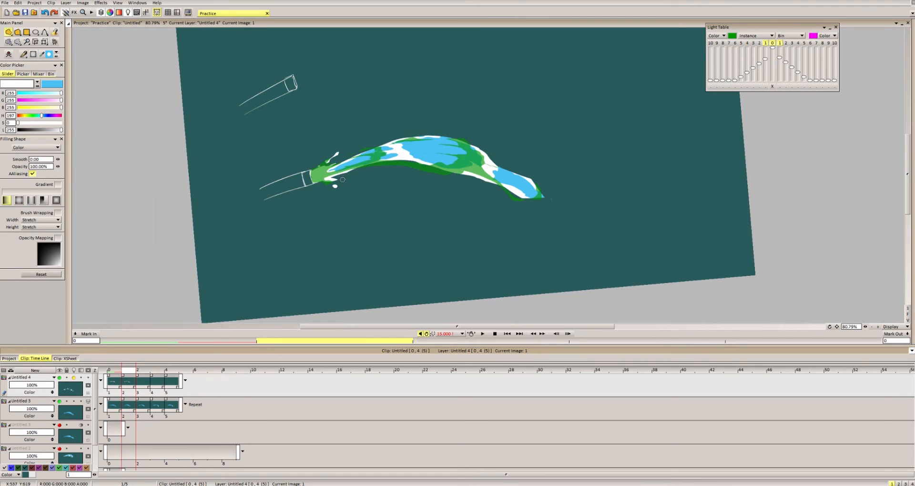
Turn off the light table and paint foam lumps beyond the stream's upper outline at the leading edge and rear band.
key("l")
scroll(381, 157, "up", 3)
left_click_drag(553, 155, 518, 134)
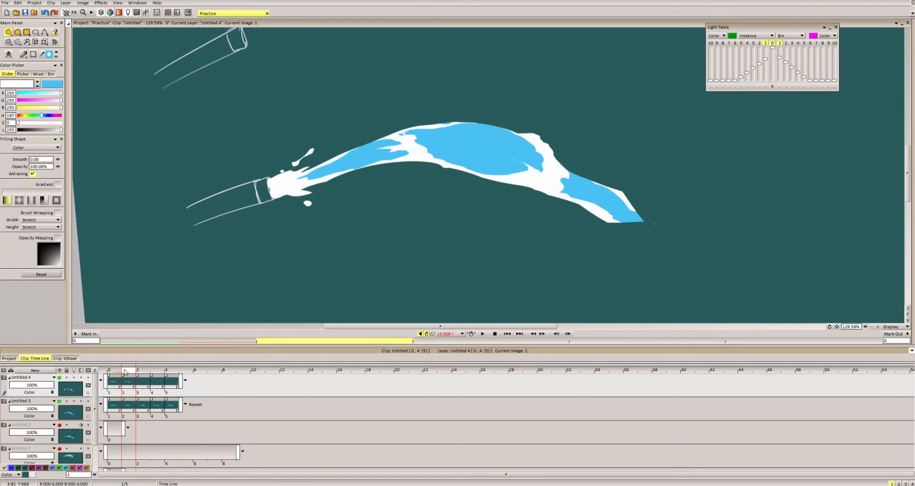
scroll(455, 128, "up", 3)
left_click_drag(330, 155, 347, 147)
left_click_drag(327, 127, 371, 129)
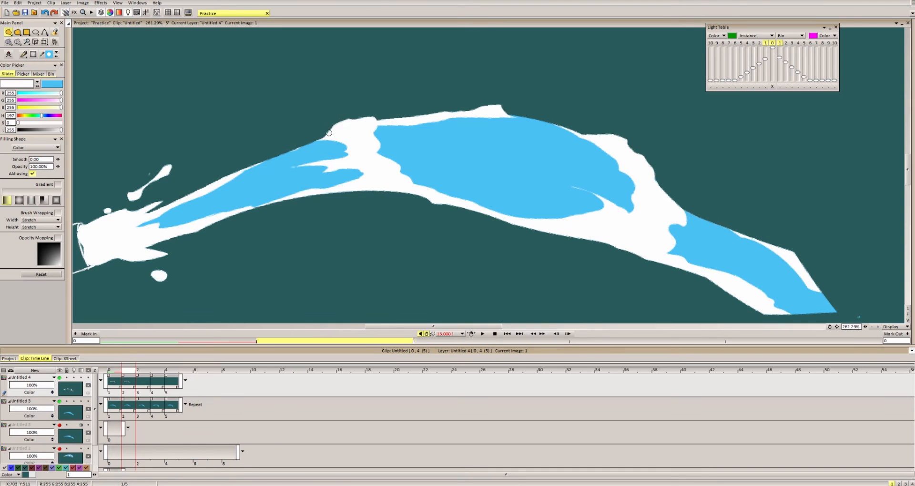
Round out the foam band behind the bulge and add thin white streaks reaching into the blue from both foam areas.
mouse_move(298, 145)
left_mouse_down()
mouse_move(354, 124)
mouse_move(314, 133)
left_mouse_up()
left_click_drag(361, 125, 329, 123)
left_click_drag(285, 153, 321, 141)
left_click_drag(374, 134, 401, 170)
left_click_drag(334, 169, 365, 174)
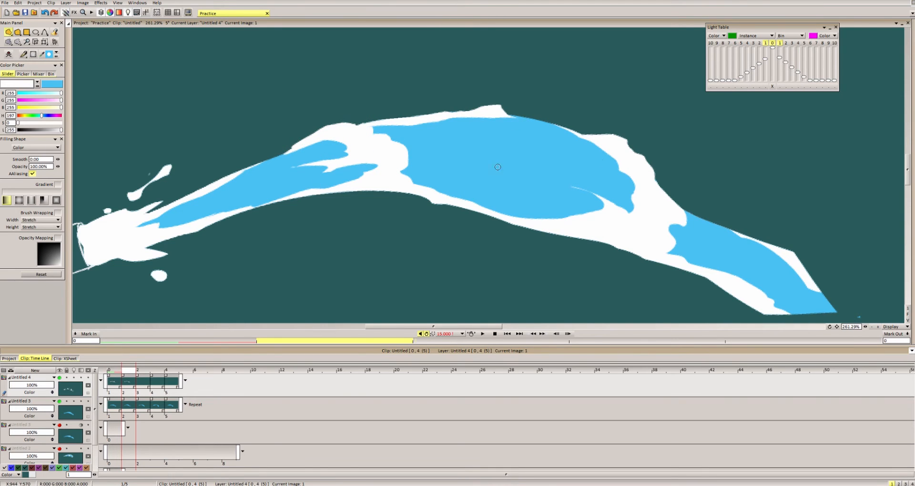
mouse_move(402, 143)
left_mouse_down()
mouse_move(449, 144)
mouse_move(420, 164)
left_mouse_up()
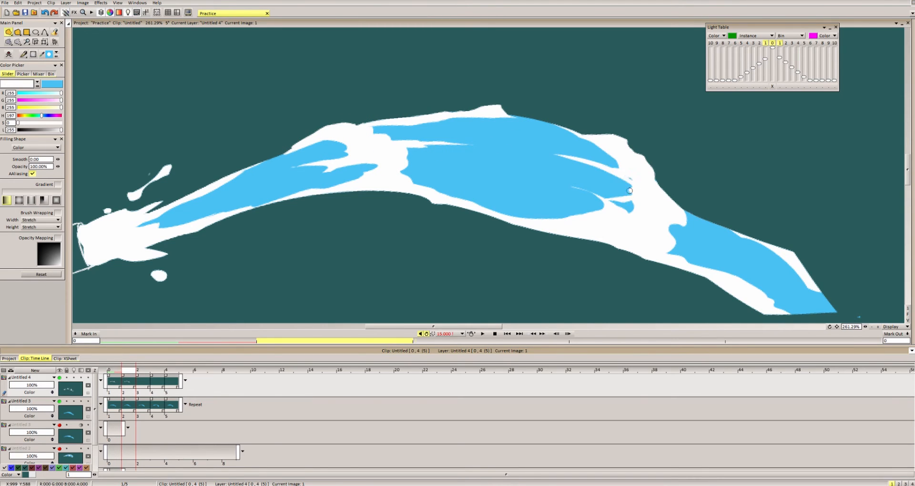
Shape white foam along the stream's tip and add lumps around and under the bulge's leading edge.
scroll(601, 194, "down", 4)
scroll(469, 182, "up", 2)
scroll(469, 182, "down", 3)
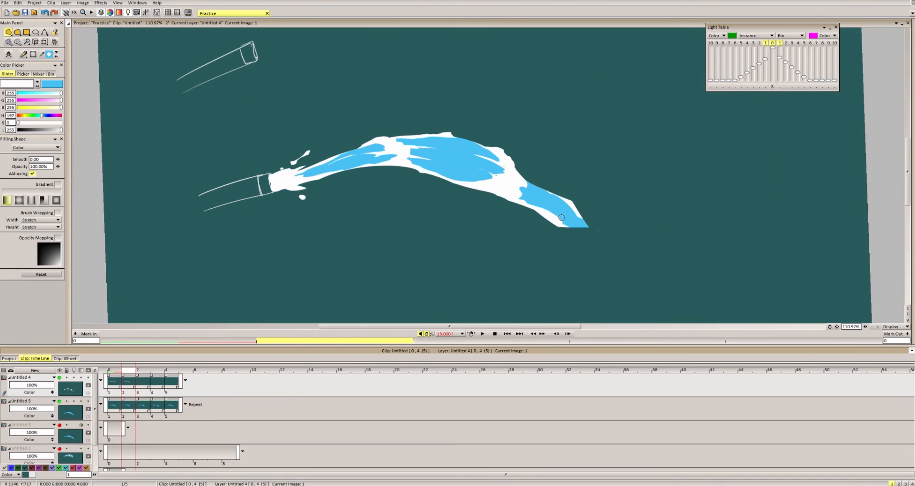
left_click_drag(558, 207, 583, 228)
left_click_drag(525, 192, 533, 188)
mouse_move(520, 176)
left_mouse_down()
mouse_move(514, 186)
mouse_move(477, 188)
left_mouse_up()
scroll(478, 188, "up", 1)
scroll(479, 187, "down", 3)
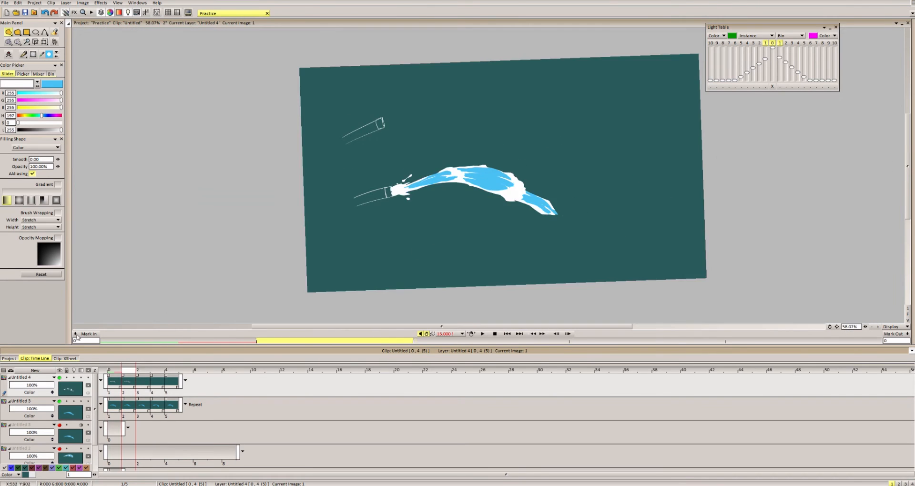
Go to the third frame, turn on the stream layer's stencil and paint white foam around the nozzle splash.
key("Right")
scroll(478, 187, "up", 3)
left_click(89, 401)
left_click_drag(569, 182, 494, 177)
scroll(494, 178, "up", 1)
scroll(332, 151, "up", 1)
mouse_move(387, 155)
left_mouse_down()
mouse_move(319, 171)
mouse_move(382, 132)
mouse_move(395, 148)
left_mouse_up()
scroll(397, 149, "up", 1)
Turn on the light table and paint a foam band behind the bulge and jagged foam at its leading edge.
key("l")
mouse_move(562, 150)
left_mouse_down()
mouse_move(507, 158)
mouse_move(491, 140)
mouse_move(479, 154)
left_mouse_up()
scroll(508, 159, "down", 3)
left_click_drag(560, 191, 577, 200)
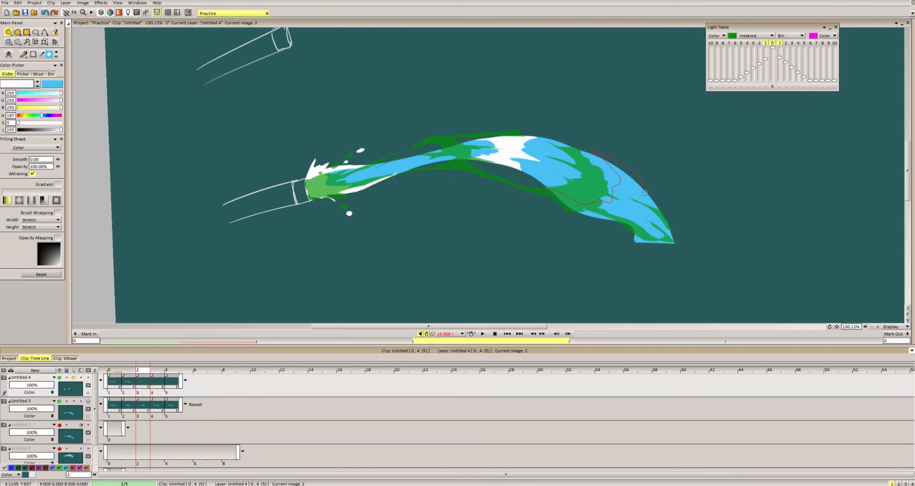
left_click_drag(645, 192, 616, 222)
scroll(593, 222, "up", 3)
mouse_move(547, 239)
left_mouse_down()
mouse_move(575, 249)
mouse_move(558, 224)
mouse_move(603, 221)
left_mouse_up()
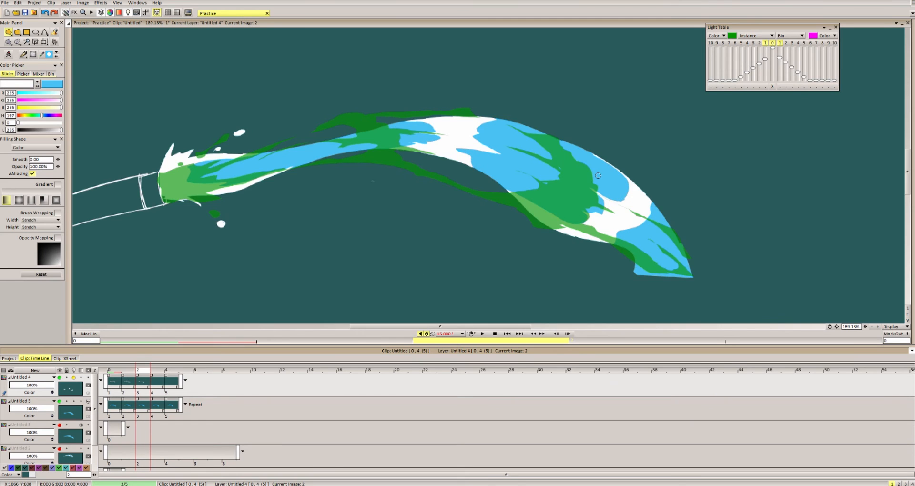
Turn off the light table and paint foam lumps beyond the upper outline of the rear foam band.
scroll(544, 172, "down", 3)
scroll(544, 172, "up", 6)
scroll(543, 172, "down", 5)
key("l")
mouse_move(560, 142)
left_mouse_down()
mouse_move(537, 155)
mouse_move(565, 126)
mouse_move(477, 157)
mouse_move(503, 149)
left_mouse_up()
scroll(517, 155, "up", 1)
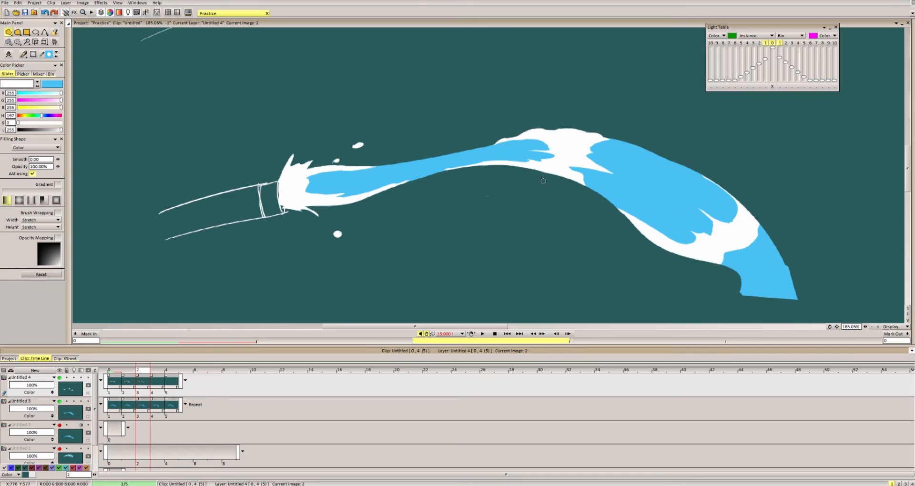
scroll(594, 159, "up", 3)
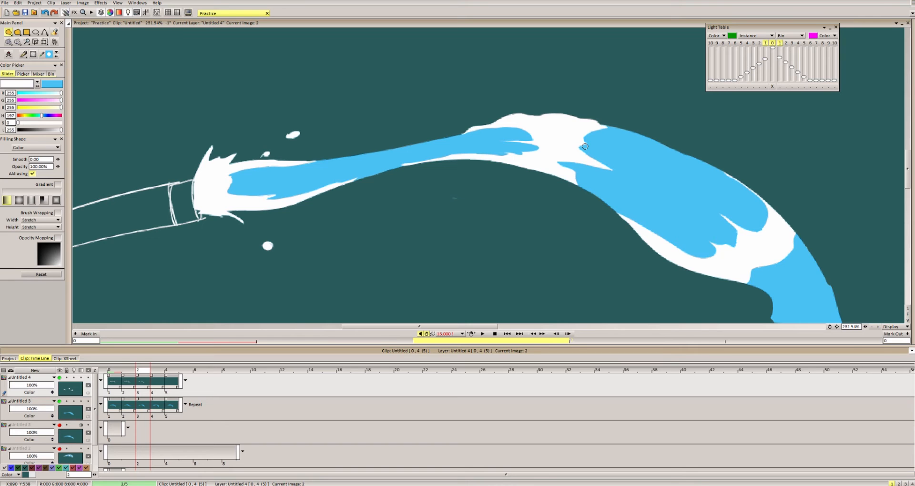
scroll(532, 156, "down", 3)
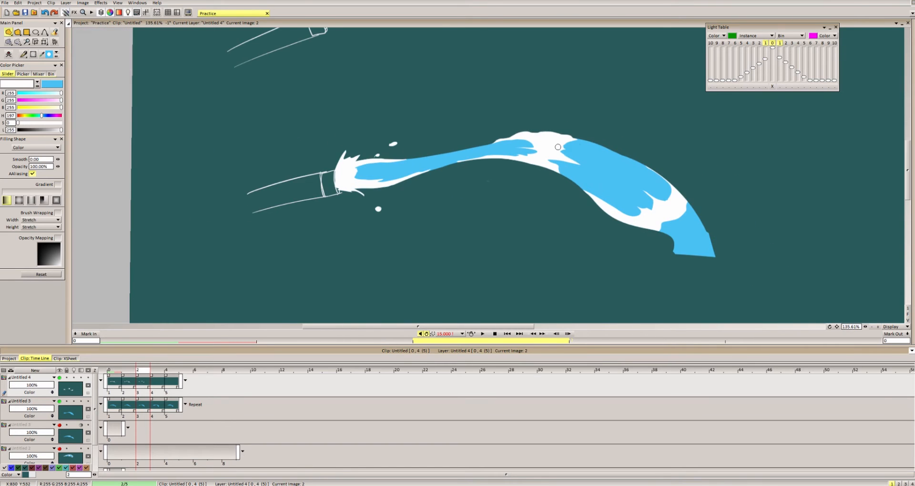
scroll(559, 155, "up", 4)
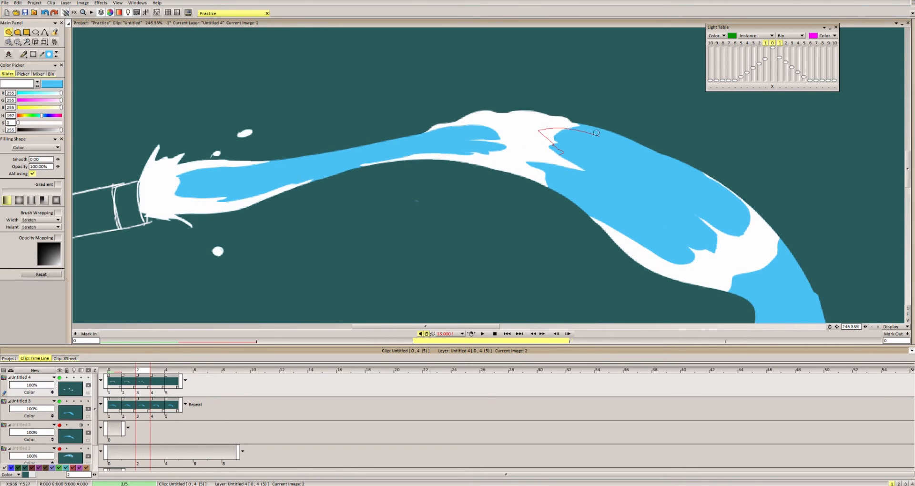
Widen the rear foam band forward over the bulge with a rounded, lumpy front edge.
left_click_drag(596, 132, 574, 142)
mouse_move(515, 165)
left_mouse_down()
mouse_move(519, 148)
mouse_move(483, 131)
mouse_move(434, 129)
mouse_move(452, 126)
left_mouse_up()
mouse_move(557, 146)
left_mouse_down()
mouse_move(521, 143)
mouse_move(564, 139)
left_mouse_up()
left_click_drag(543, 141, 584, 141)
mouse_move(563, 120)
left_mouse_down()
mouse_move(534, 135)
mouse_move(555, 136)
left_mouse_up()
mouse_move(540, 148)
left_mouse_down()
mouse_move(591, 155)
mouse_move(572, 135)
mouse_move(531, 174)
left_mouse_up()
scroll(530, 174, "down", 5)
scroll(631, 192, "up", 3)
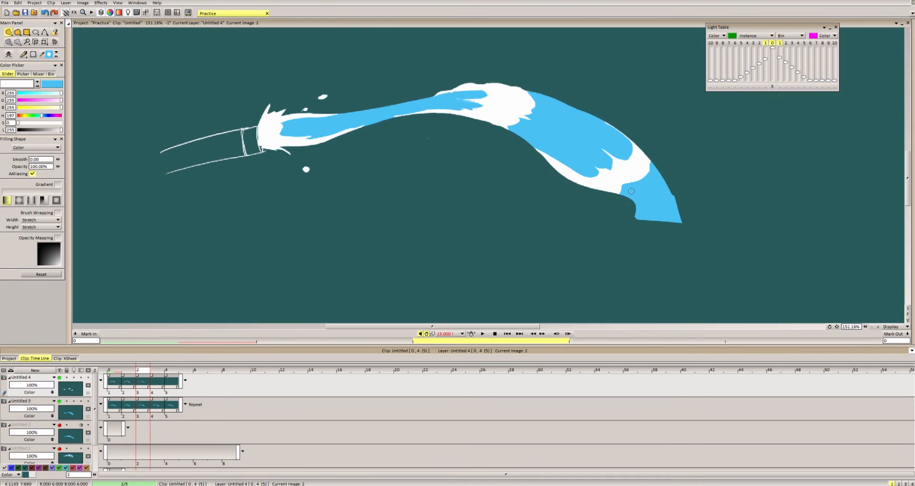
Paint foam lumps beyond the outline around the bulge's leading edge and beneath the rear foam band.
left_click_drag(607, 123, 601, 188)
left_click_drag(607, 181, 564, 267)
left_click_drag(543, 194, 572, 282)
left_click_drag(569, 272, 538, 124)
left_click_drag(471, 116, 536, 125)
left_click_drag(472, 124, 419, 131)
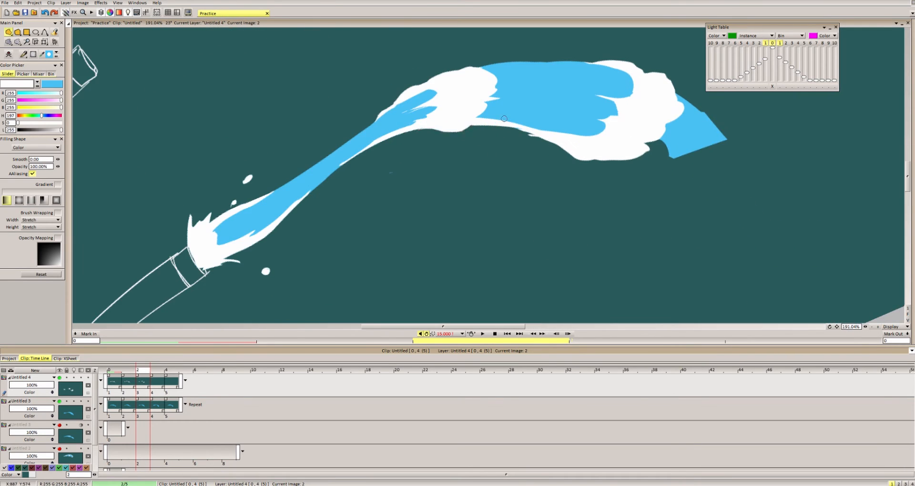
Add thin white streaks along the narrow neck near the nozzle and trailing back from the leading-edge foam.
left_click_drag(505, 133, 537, 172)
scroll(538, 171, "down", 4)
scroll(537, 171, "up", 6)
scroll(697, 184, "down", 1)
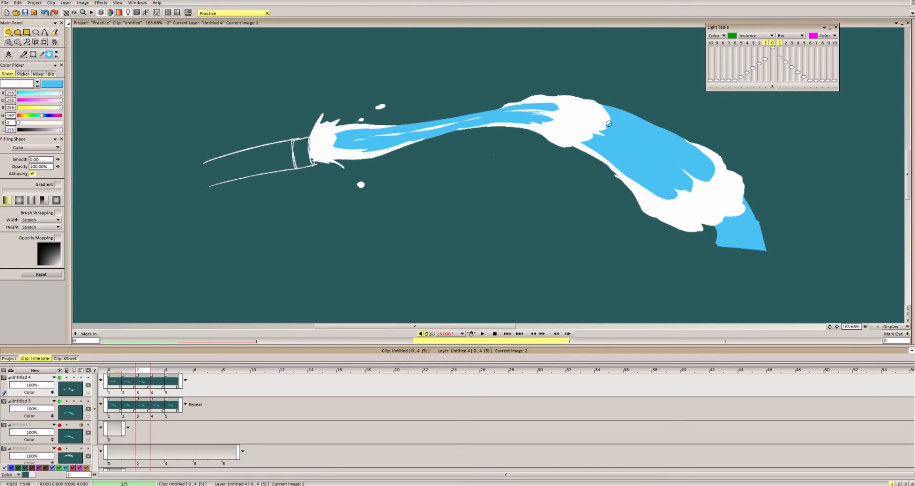
mouse_move(675, 148)
left_mouse_down()
mouse_move(708, 177)
mouse_move(696, 168)
left_mouse_up()
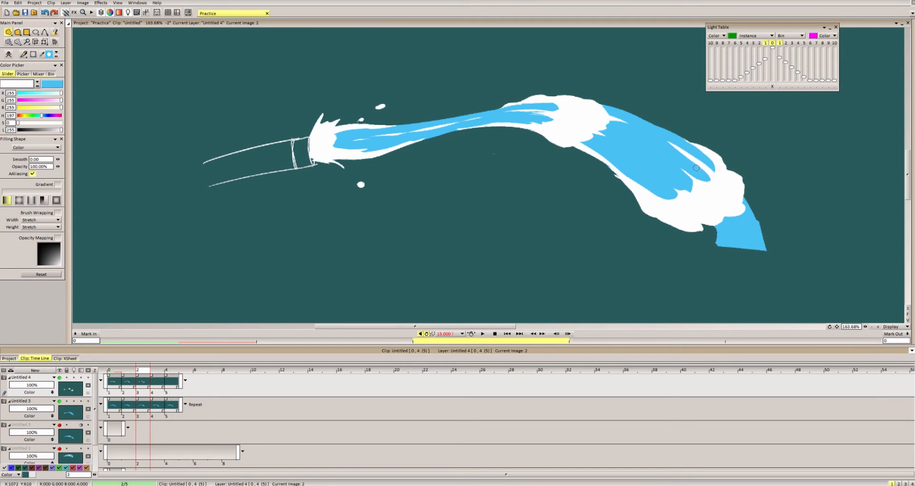
Refine the third frame's foam with more white shapes between the rear band and the stream's tip.
left_click_drag(719, 201, 549, 223)
mouse_move(549, 223)
left_mouse_down()
mouse_move(527, 171)
mouse_move(585, 192)
mouse_move(583, 158)
left_mouse_up()
mouse_move(599, 203)
left_mouse_down()
mouse_move(588, 160)
mouse_move(529, 138)
mouse_move(491, 101)
mouse_move(633, 116)
left_mouse_up()
left_click_drag(541, 99, 495, 153)
mouse_move(494, 153)
left_mouse_down()
mouse_move(603, 134)
mouse_move(566, 133)
left_mouse_up()
mouse_move(773, 220)
left_mouse_down()
mouse_move(599, 167)
mouse_move(605, 178)
left_mouse_up()
mouse_move(636, 195)
left_mouse_down()
mouse_move(639, 170)
mouse_move(649, 197)
left_mouse_up()
scroll(597, 157, "up", 1)
Go to the fourth frame and paint spiky white foam at the nozzle and a foam band at the new bulge's front.
key("Right")
scroll(575, 191, "down", 2)
scroll(238, 143, "up", 2)
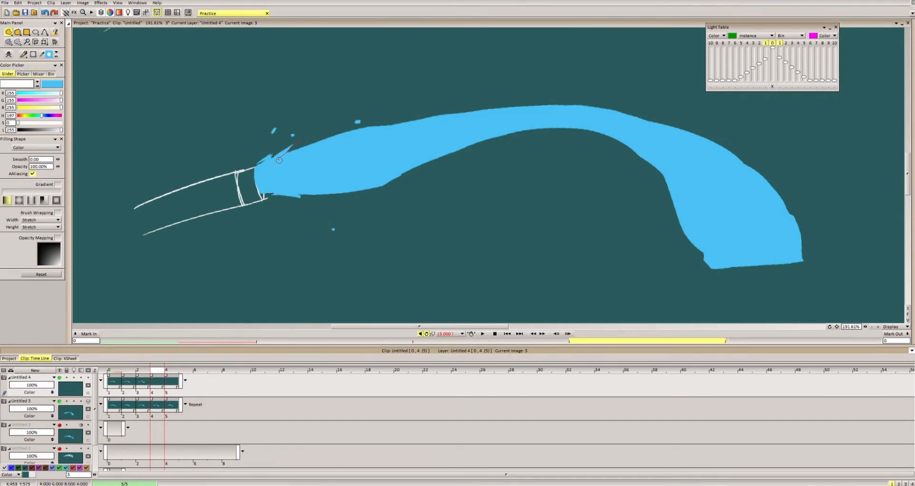
mouse_move(301, 141)
left_mouse_down()
mouse_move(298, 210)
mouse_move(300, 143)
left_mouse_up()
key("Left")
mouse_move(312, 177)
left_mouse_down()
mouse_move(314, 159)
mouse_move(369, 166)
mouse_move(320, 177)
mouse_move(404, 125)
mouse_move(383, 186)
left_mouse_up()
key("Right")
left_click_drag(386, 148, 330, 137)
scroll(329, 137, "up", 3)
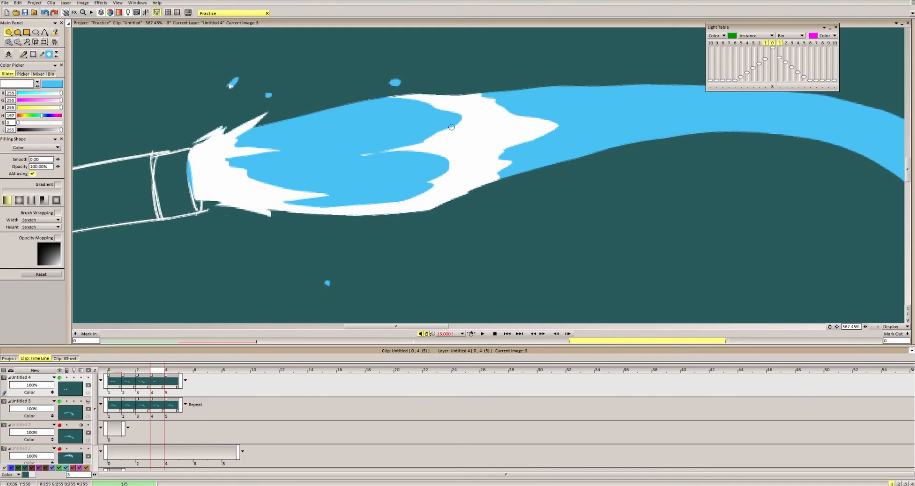
Carve rounded notches into the rear side of the new bulge's foam band to thin it.
left_click_drag(394, 113, 486, 137)
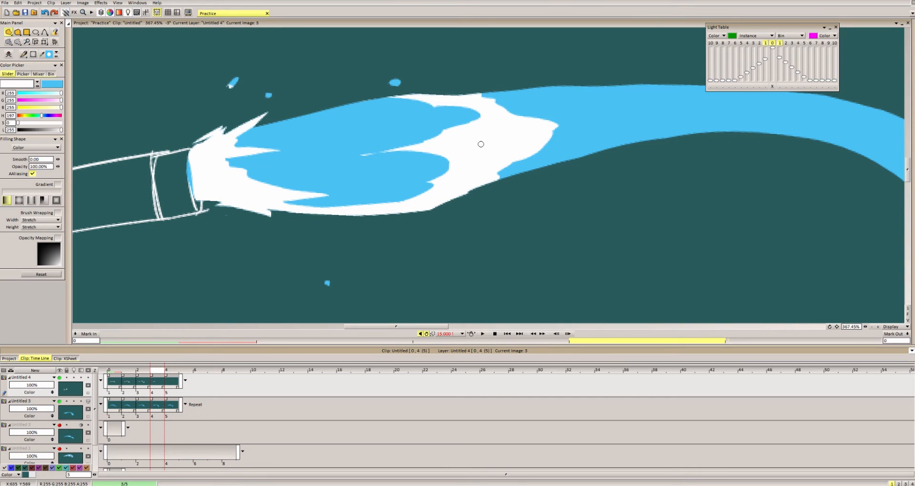
mouse_move(484, 123)
left_mouse_down()
mouse_move(556, 133)
mouse_move(487, 96)
mouse_move(481, 120)
left_mouse_up()
scroll(491, 126, "down", 5)
scroll(483, 143, "up", 5)
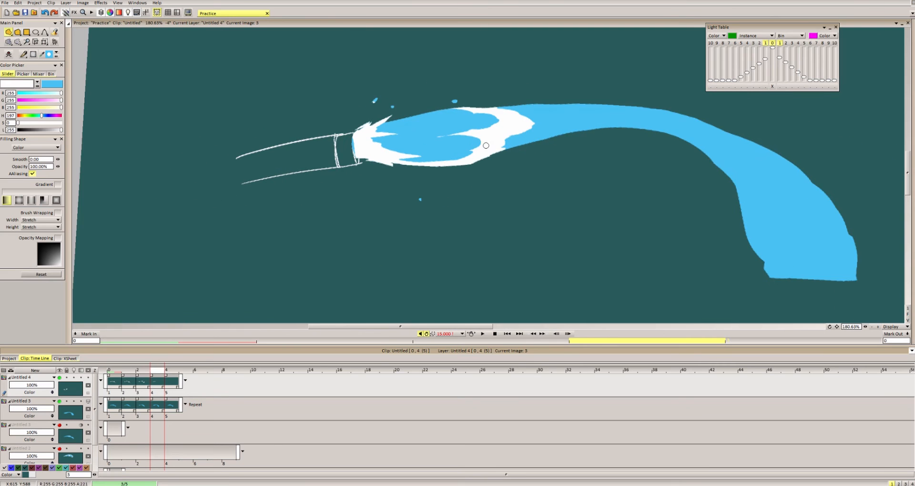
scroll(438, 123, "down", 5)
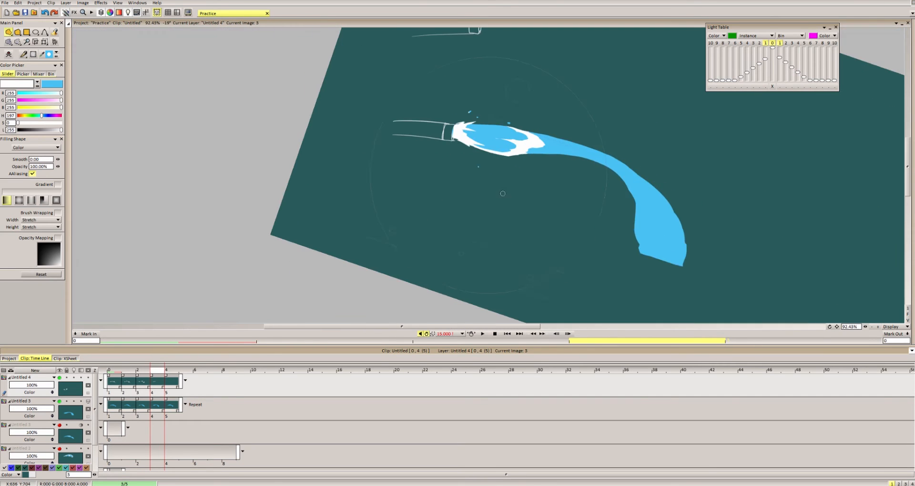
Compare the neighbouring frames, turn on the light table and paint white foam across the stream's downward bend.
key("Left")
key("Left")
key("Right")
key("Right")
scroll(437, 143, "up", 4)
key("l")
mouse_move(395, 153)
left_mouse_down()
mouse_move(362, 176)
mouse_move(505, 143)
mouse_move(581, 150)
mouse_move(650, 232)
mouse_move(625, 247)
left_mouse_up()
left_click_drag(625, 191, 548, 247, "alt")
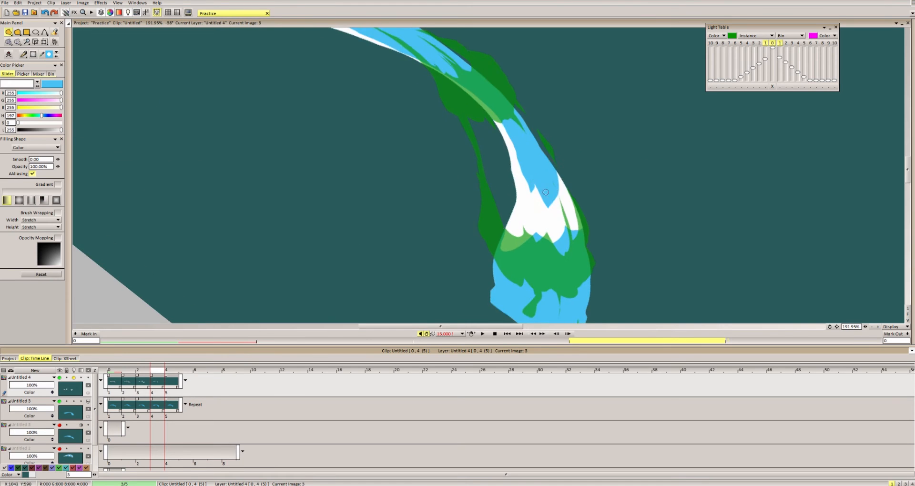
Extend the foam on the downward bend toward the tip, adding pointed streaks that trail back upstream.
left_click_drag(567, 173, 549, 212)
mouse_move(548, 212)
left_mouse_down("alt")
mouse_move(576, 200)
mouse_move(508, 244)
left_mouse_up("alt")
left_click_drag(507, 244, 562, 153, "alt")
scroll(525, 177, "down", 3)
mouse_move(516, 125)
left_mouse_down()
mouse_move(564, 153)
mouse_move(556, 222)
left_mouse_up()
Turn off the light table and fill out the foam on the bend down to the blue tip.
key("l")
left_click_drag(597, 199, 591, 224)
mouse_move(526, 177)
left_mouse_down()
mouse_move(560, 172)
mouse_move(529, 187)
left_mouse_up()
mouse_move(554, 199)
left_mouse_down()
mouse_move(587, 204)
mouse_move(596, 196)
mouse_move(587, 193)
left_mouse_up()
left_click_drag(528, 186, 551, 196)
Compare the frames and paint white edges and thin streaks along the upper arc between the two foam areas.
scroll(565, 174, "down", 3)
key("Left")
key("Left")
key("Right")
key("Right")
scroll(425, 135, "up", 6)
left_click_drag(424, 128, 397, 142)
left_click_drag(493, 123, 546, 118)
left_click_drag(561, 122, 646, 140)
left_click_drag(420, 147, 497, 131)
left_click_drag(600, 137, 634, 153)
Add a thin white streak at the stream's tip and foam lumps along the outer side of the bend.
left_click_drag(571, 118, 583, 144, "alt")
left_click_drag(707, 313, 710, 300)
scroll(590, 224, "down", 5)
left_click_drag(572, 191, 562, 224, "alt")
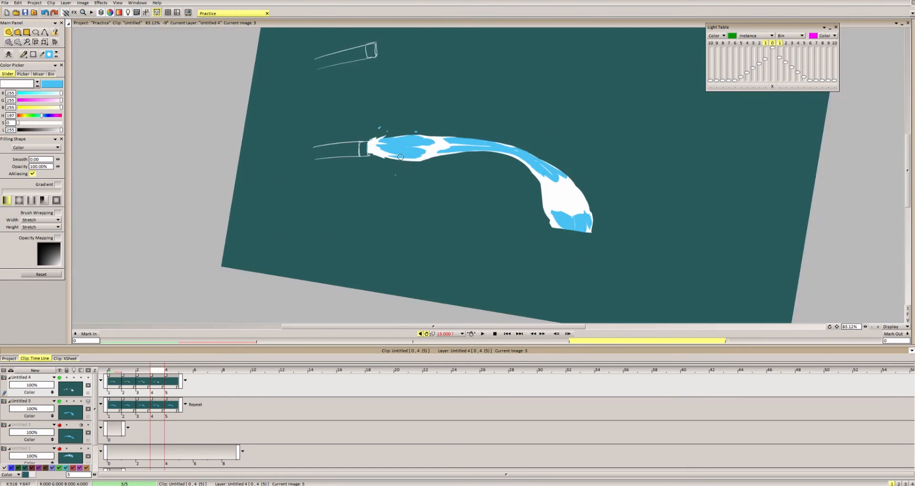
scroll(516, 184, "up", 2)
mouse_move(524, 190)
left_mouse_down("alt")
mouse_move(517, 184)
mouse_move(619, 211)
mouse_move(618, 199)
left_mouse_up("alt")
key("l")
key("l")
scroll(483, 148, "up", 3)
scroll(482, 148, "up", 2)
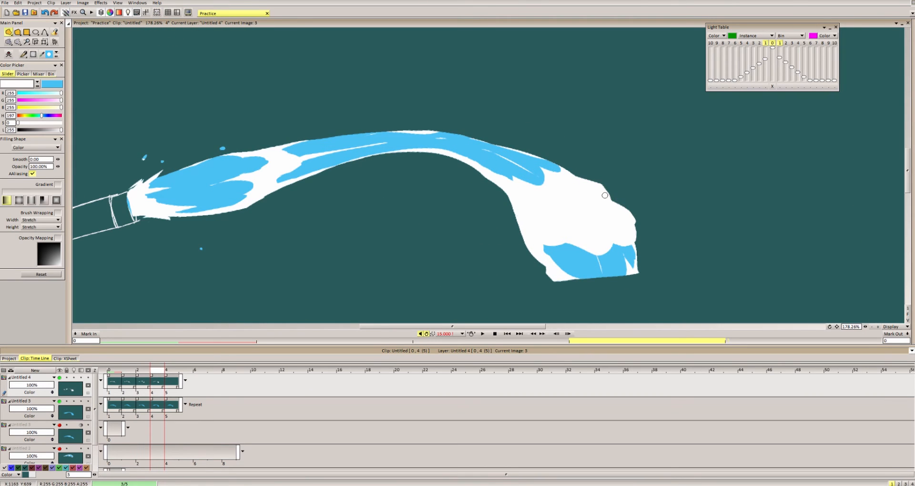
Build up more foam lumps beyond the outer bend and add small white streaks in the blue just upstream.
scroll(605, 196, "up", 3)
mouse_move(574, 177)
left_mouse_down()
mouse_move(567, 233)
mouse_move(562, 186)
left_mouse_up()
scroll(548, 152, "up", 1)
left_click_drag(596, 127, 560, 140)
mouse_move(560, 140)
left_mouse_down("alt")
mouse_move(520, 162)
mouse_move(572, 238)
left_mouse_up("alt")
left_click_drag(571, 257, 601, 205, "alt")
left_click_drag(591, 157, 619, 202)
scroll(609, 197, "down", 4)
scroll(524, 140, "up", 4)
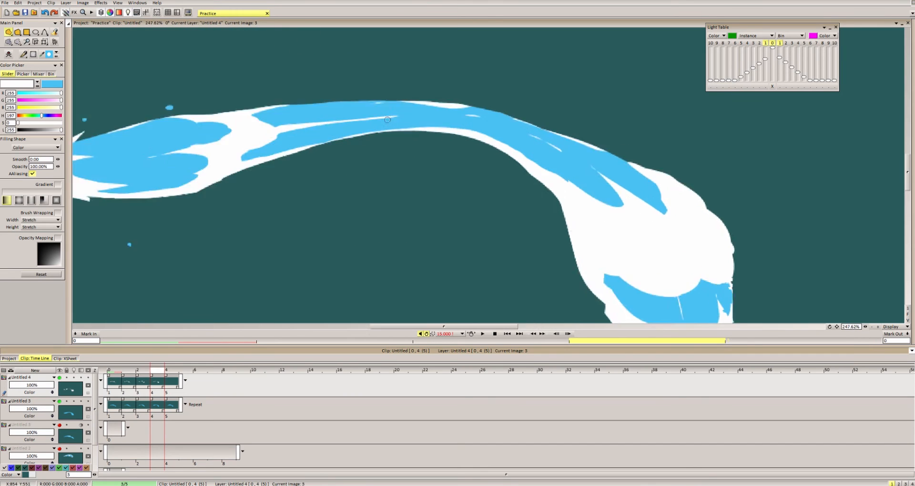
Compare the fourth frame's foam with the third frame and go to the fifth frame.
scroll(387, 119, "down", 5)
scroll(281, 143, "up", 3)
scroll(399, 128, "down", 4)
key("Left")
scroll(405, 155, "up", 3)
key("Right")
left_click(170, 372)
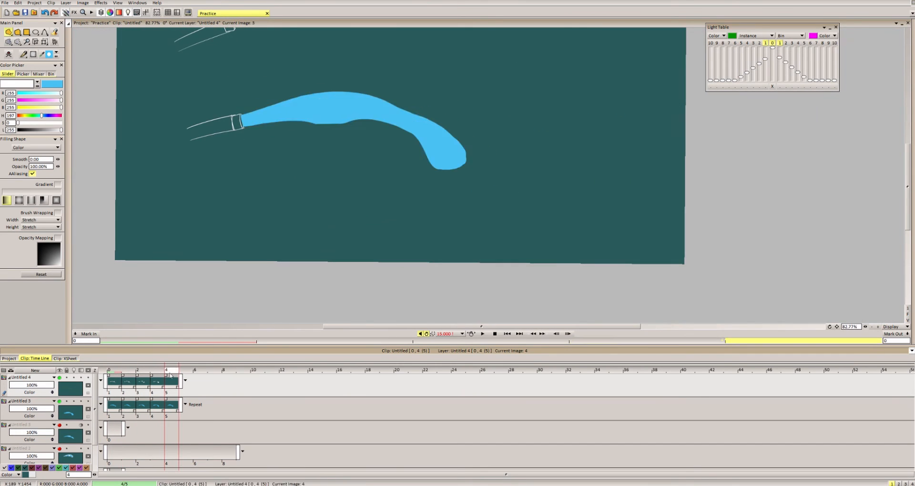
Paint white foam at the nozzle and a tapering white strip along the stream's lower edge on the fifth frame.
left_click_drag(293, 129, 296, 149)
scroll(272, 139, "up", 4)
mouse_move(239, 138)
left_mouse_down()
mouse_move(312, 137)
mouse_move(231, 135)
left_mouse_up()
key("ctrl+z")
key("s")
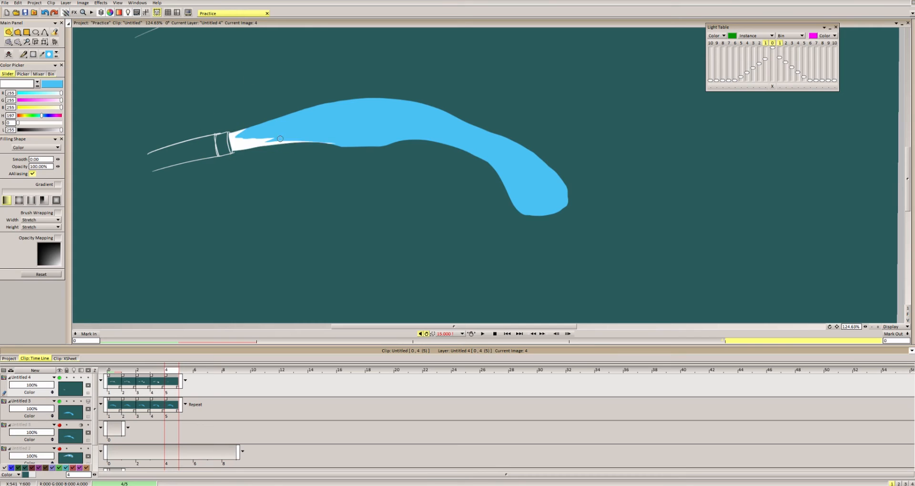
Show the neighbouring frames for reference and paint a white foam band across the arc plus white edges towards the tip.
key("l")
mouse_move(302, 139)
left_mouse_down()
mouse_move(337, 151)
mouse_move(362, 107)
mouse_move(294, 152)
left_mouse_up()
mouse_move(470, 153)
left_mouse_down()
mouse_move(556, 191)
mouse_move(523, 221)
mouse_move(428, 138)
left_mouse_up()
left_click_drag(240, 137, 284, 127)
left_click_drag(318, 103, 358, 93)
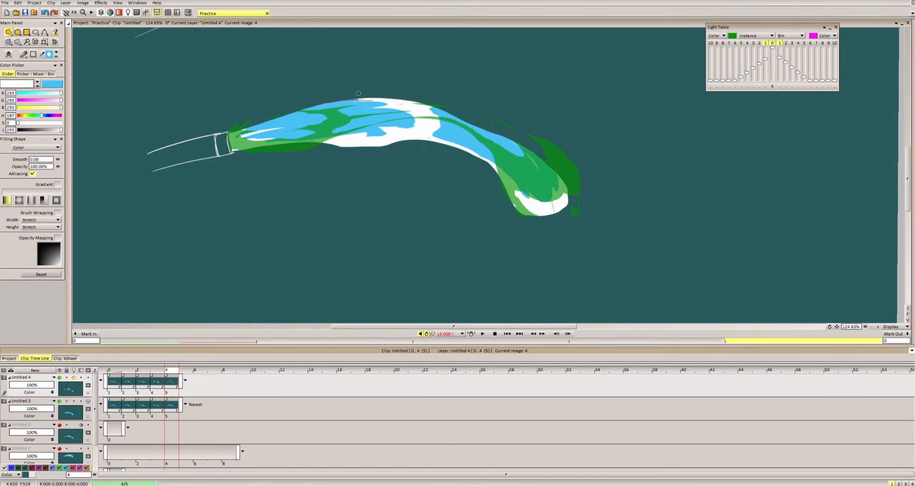
left_click_drag(484, 132, 544, 167)
key("l")
Build up foam lumps above and below the fifth frame's bulge and add thin white streaks in the blue.
scroll(356, 102, "up", 3)
mouse_move(357, 99)
left_mouse_down()
mouse_move(441, 102)
mouse_move(362, 95)
left_mouse_up()
left_click_drag(358, 98, 325, 101)
left_click_drag(342, 115, 268, 128)
mouse_move(185, 149)
left_mouse_down()
mouse_move(165, 160)
mouse_move(178, 155)
left_mouse_up()
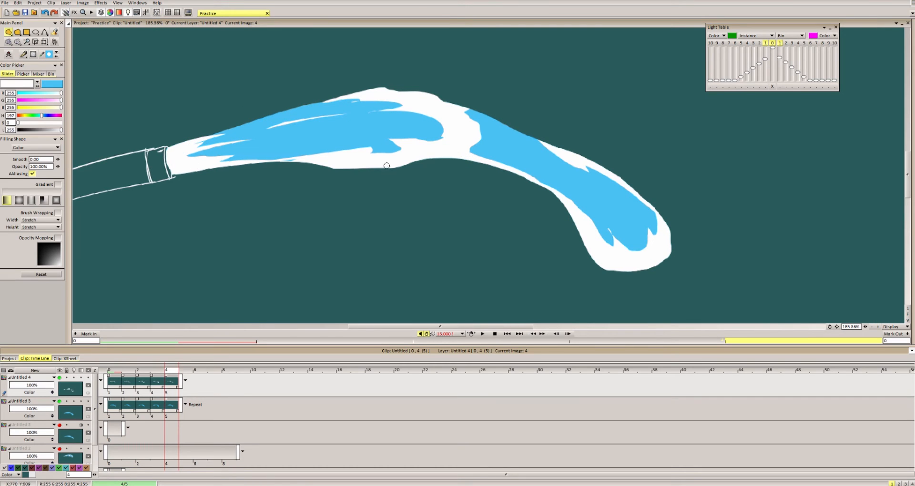
left_click_drag(387, 166, 455, 160)
mouse_move(422, 95)
left_mouse_down()
mouse_move(499, 121)
mouse_move(514, 156)
left_mouse_up()
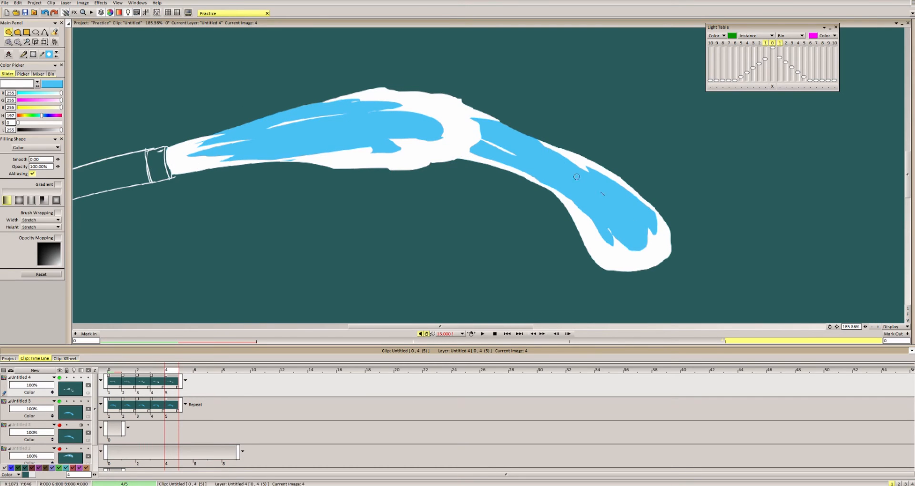
Add thin white streaks in the blue near the tip and foam lumps around the tip's outline.
left_click_drag(636, 244, 574, 174)
left_click_drag(650, 217, 653, 235)
left_click_drag(658, 211, 670, 253)
left_click_drag(582, 238, 604, 269)
mouse_move(628, 180)
left_mouse_down()
mouse_move(535, 279)
mouse_move(595, 217)
left_mouse_up()
Paint small white splash spikes above and below the nozzle opening on the fifth frame.
scroll(354, 169, "up", 5)
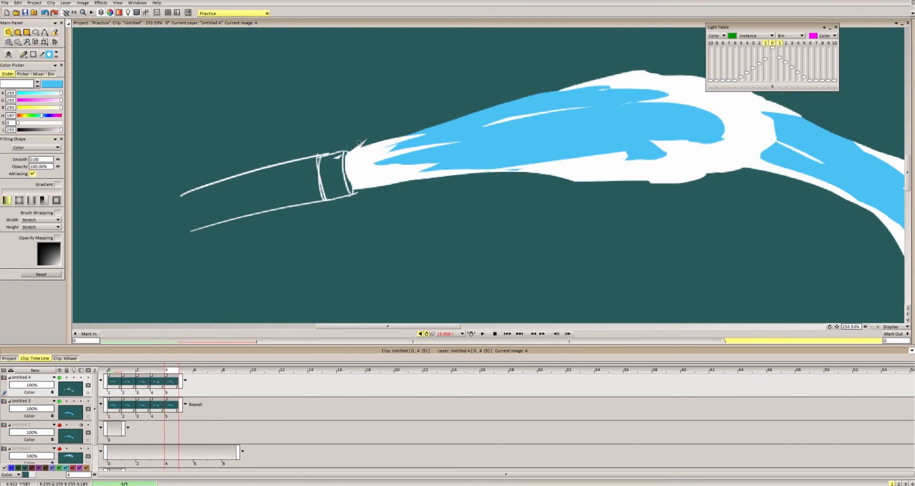
left_click_drag(377, 133, 350, 152)
left_click_drag(356, 188, 403, 187)
Play the foam animation and compare the frames from the fifth back to the first.
scroll(433, 184, "down", 8)
key("Return")
scroll(515, 175, "up", 3)
key("Return")
scroll(395, 181, "up", 2)
scroll(441, 165, "up", 4)
key("Left")
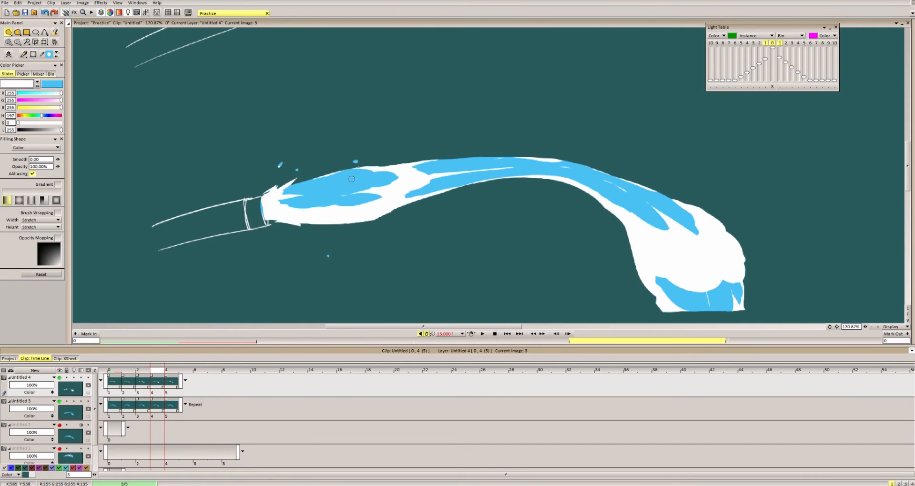
left_click_drag(172, 371, 116, 370)
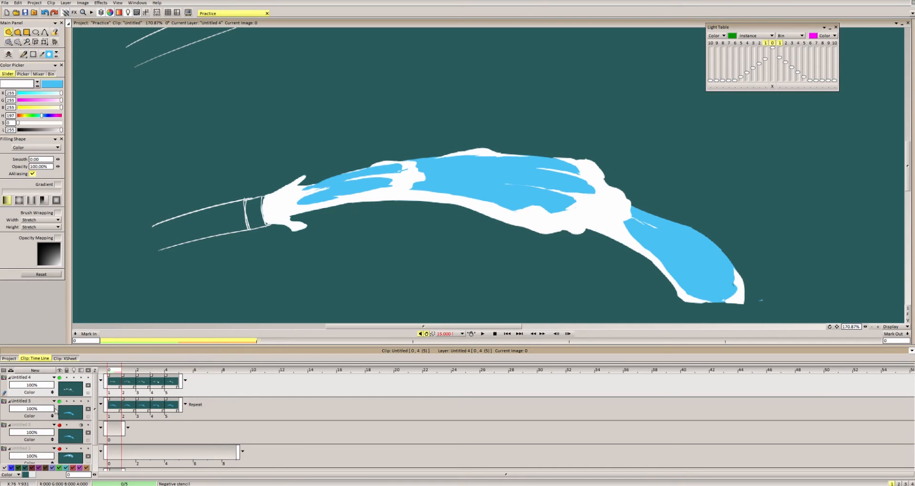
Add a new animation layer between the foam and the blue stream, and pick the stream's light blue as the paint colour.
left_click(64, 411)
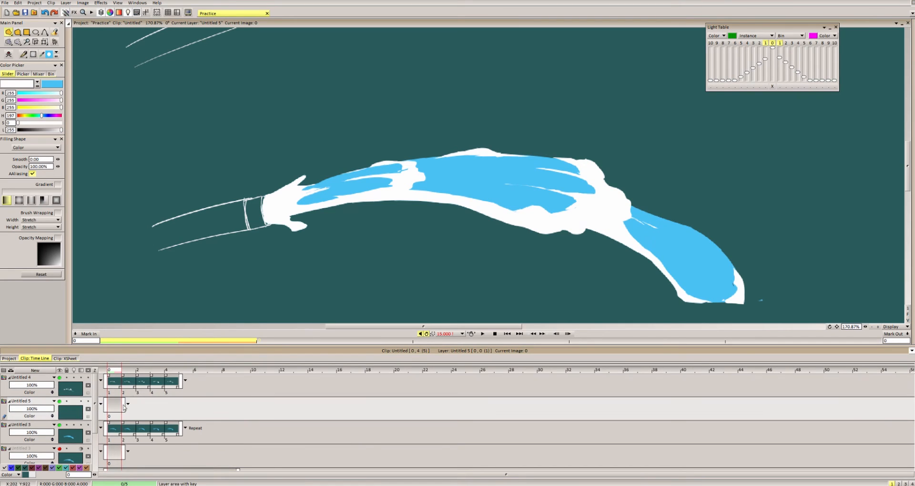
right_click(113, 409)
left_click(130, 437)
left_click(21, 401)
left_click(439, 182)
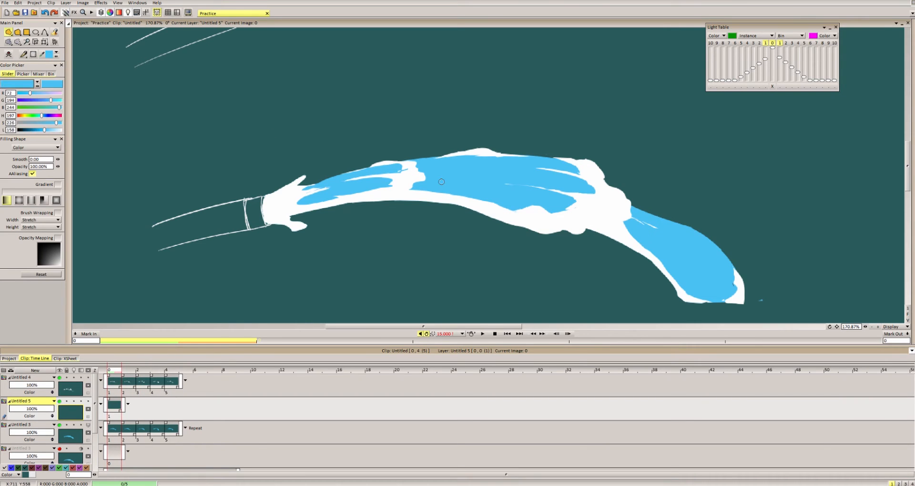
Darken the blue to a lightness of 110 and paint shading streaks along the first frame's stream body.
left_click_drag(45, 130, 37, 130)
scroll(412, 186, "up", 1)
mouse_move(274, 204)
left_mouse_down()
mouse_move(388, 181)
mouse_move(541, 202)
left_mouse_up()
scroll(405, 186, "down", 2)
mouse_move(405, 186)
left_mouse_down()
mouse_move(539, 193)
mouse_move(621, 258)
left_mouse_up()
scroll(456, 206, "down", 1)
scroll(571, 229, "up", 2)
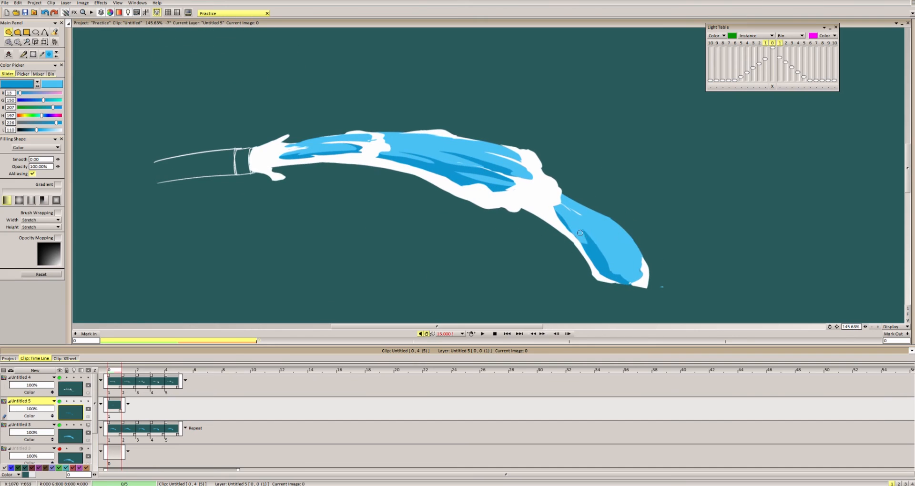
Extend the darker blue shading along the lower side of the first frame's tip and add streaks inside it.
left_click_drag(582, 226, 618, 274)
left_click_drag(590, 246, 608, 271)
mouse_move(594, 256)
left_mouse_down()
mouse_move(589, 242)
mouse_move(612, 274)
left_mouse_up()
left_click_drag(613, 276, 641, 267)
scroll(586, 270, "down", 2)
scroll(572, 205, "up", 2)
left_click_drag(612, 204, 651, 190)
scroll(527, 200, "down", 2)
Extend the shading layer to five frames and shade the second frame's stream between the nozzle and the first foam band.
left_click_drag(123, 405, 193, 405)
left_click(445, 275)
key("Right")
scroll(497, 207, "up", 3)
mouse_move(505, 183)
left_mouse_down()
mouse_move(638, 156)
mouse_move(619, 165)
left_mouse_up()
scroll(499, 171, "up", 1)
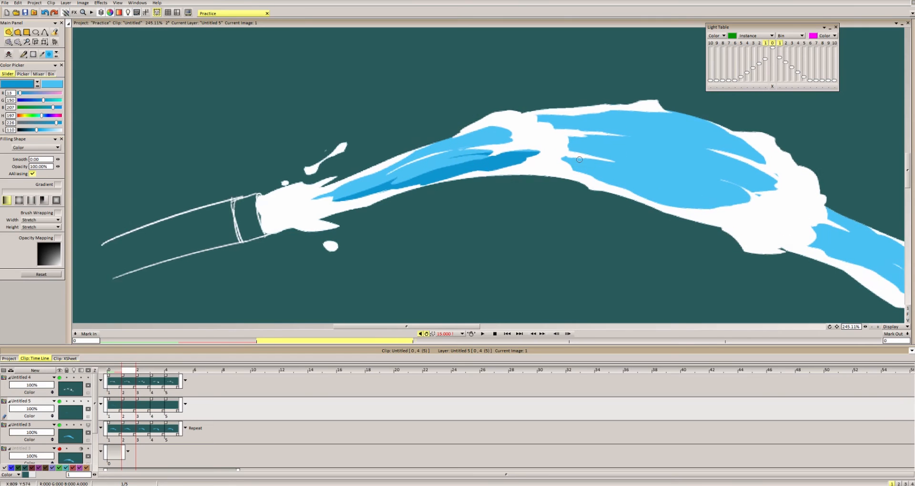
Shade the lower part of the second frame's bulge in darker blue and add a streak along its upper edge.
scroll(491, 152, "down", 2)
mouse_move(526, 156)
left_mouse_down()
mouse_move(641, 175)
mouse_move(602, 158)
mouse_move(678, 180)
left_mouse_up()
scroll(524, 143, "down", 4)
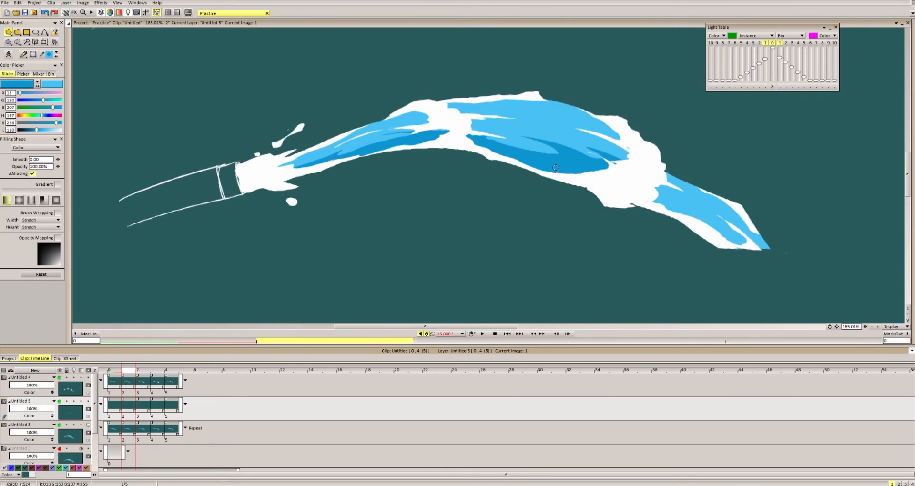
key("ctrl+y")
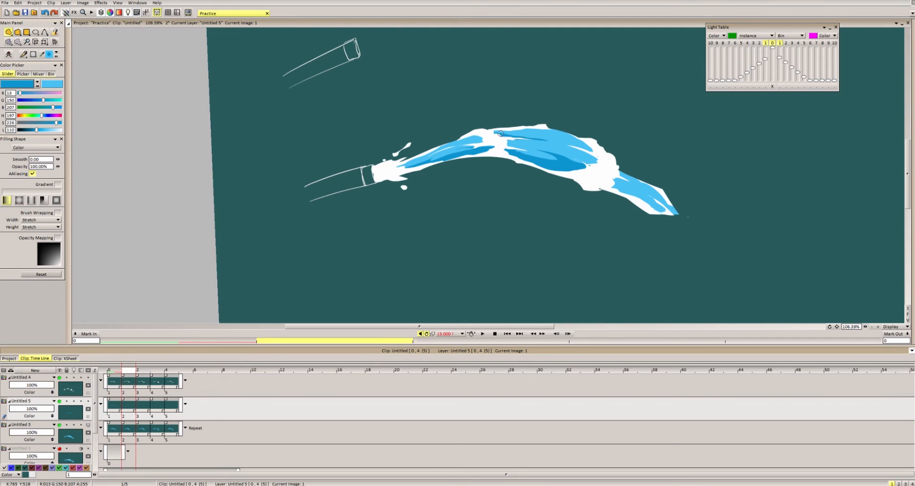
scroll(489, 138, "up", 4)
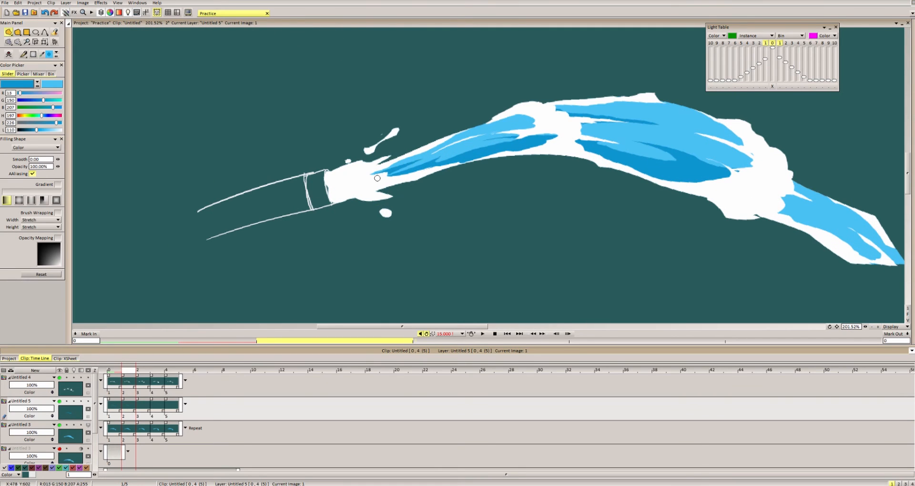
Add darker blue streaks to the second frame's upper strand near the nozzle and to its falling tip.
scroll(367, 183, "down", 1)
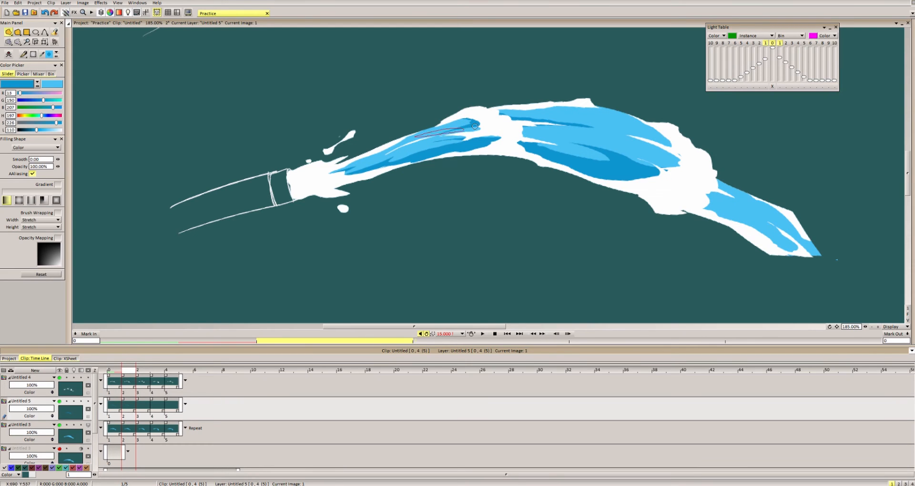
scroll(481, 119, "down", 3)
left_click_drag(577, 176, 610, 202)
mouse_move(514, 148)
left_mouse_down()
mouse_move(516, 137)
mouse_move(571, 171)
mouse_move(481, 155)
left_mouse_up()
Shade the third frame's strand, bulge and tip in darker blue and compare it with the second frame.
key("Right")
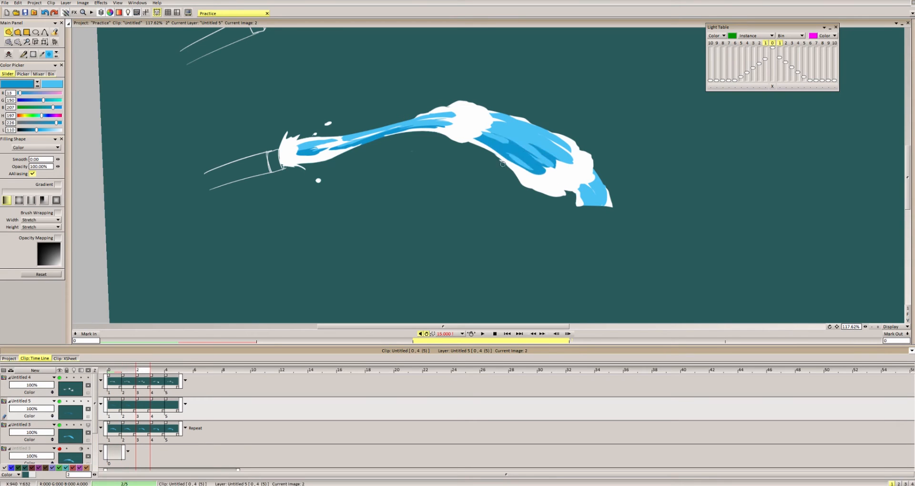
left_click_drag(566, 177, 574, 200)
mouse_move(579, 178)
left_mouse_down()
mouse_move(599, 206)
mouse_move(587, 188)
left_mouse_up()
left_click_drag(593, 171, 600, 187)
key("Left")
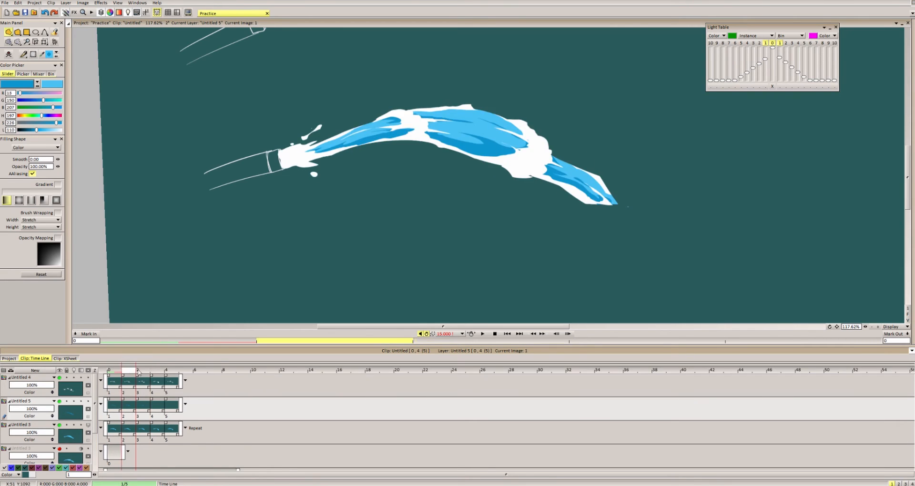
Paint darker blue shading on the fourth frame near the nozzle, under the arc and in the blue area at the tip.
key("Right")
key("Right")
mouse_move(290, 152)
left_mouse_down()
mouse_move(361, 145)
mouse_move(305, 156)
left_mouse_up()
mouse_move(374, 137)
left_mouse_down()
mouse_move(412, 129)
mouse_move(380, 142)
left_mouse_up()
left_click_drag(486, 124, 557, 156)
left_click_drag(558, 212, 610, 194)
key("Right")
key("Left")
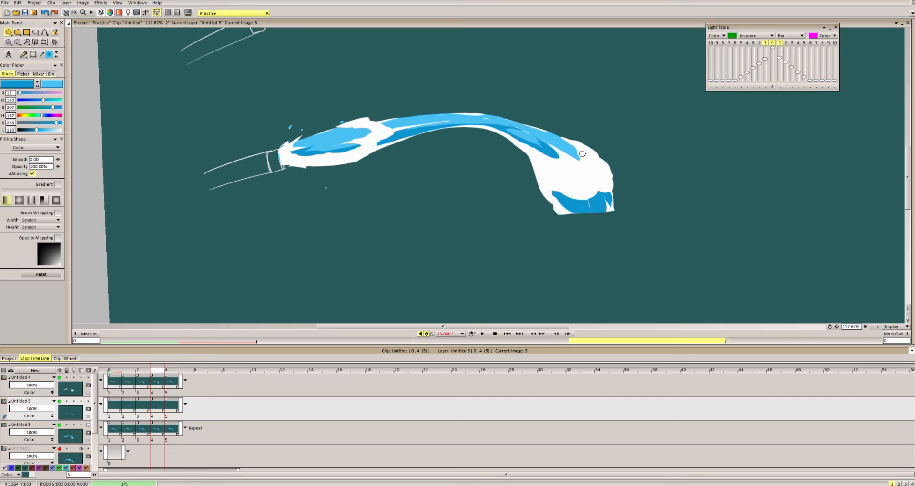
left_click_drag(571, 105, 574, 110)
left_click_drag(558, 80, 549, 123)
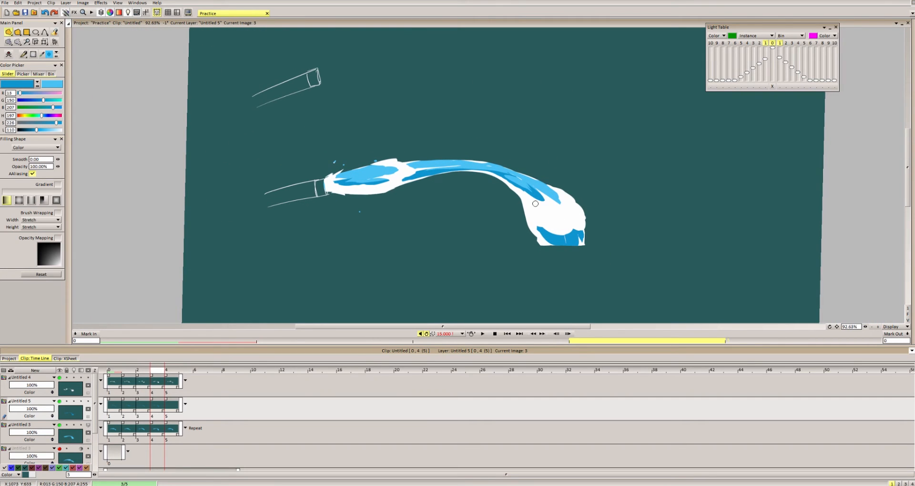
left_click_drag(559, 198, 552, 232)
left_click_drag(598, 215, 599, 214)
key("ctrl+z")
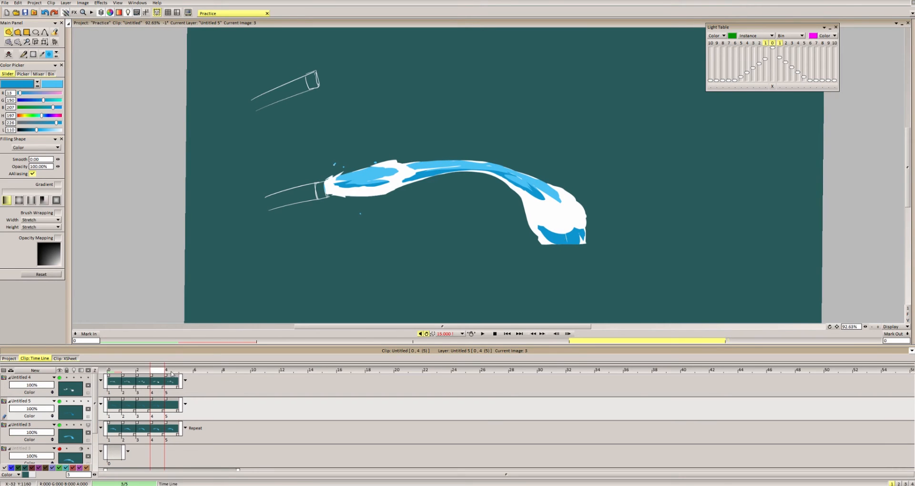
Shade the lower half of the fifth frame's bulge in darker blue, from the nozzle to the foam band.
left_click(169, 386)
scroll(395, 173, "up", 2)
mouse_move(325, 188)
left_mouse_down()
mouse_move(480, 174)
mouse_move(481, 188)
left_mouse_up()
left_click_drag(431, 175, 492, 168)
left_click_drag(365, 180, 424, 175)
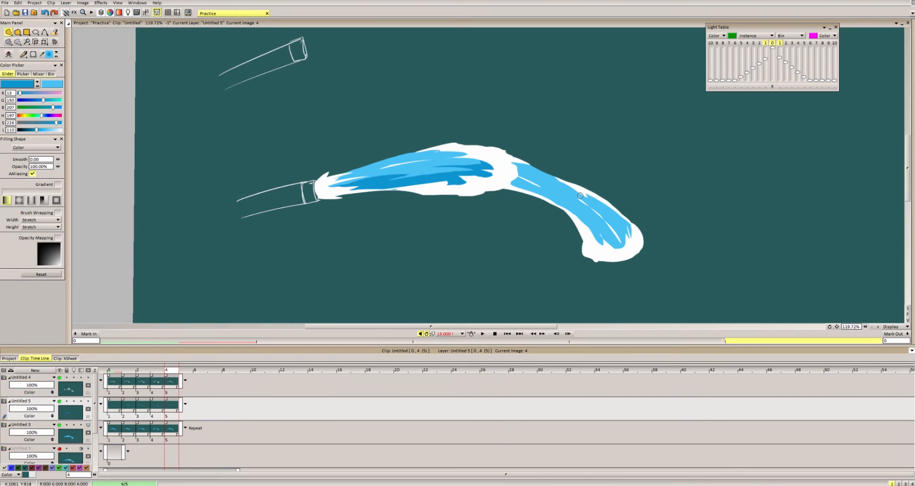
Paint darker blue shading along the inner side of the fifth frame's falling section down to the tip.
mouse_move(513, 183)
left_mouse_down()
mouse_move(592, 224)
mouse_move(604, 249)
left_mouse_up()
mouse_move(598, 243)
left_mouse_down()
mouse_move(594, 251)
mouse_move(586, 239)
mouse_move(563, 280)
mouse_move(544, 289)
left_mouse_up()
scroll(561, 226, "up", 5)
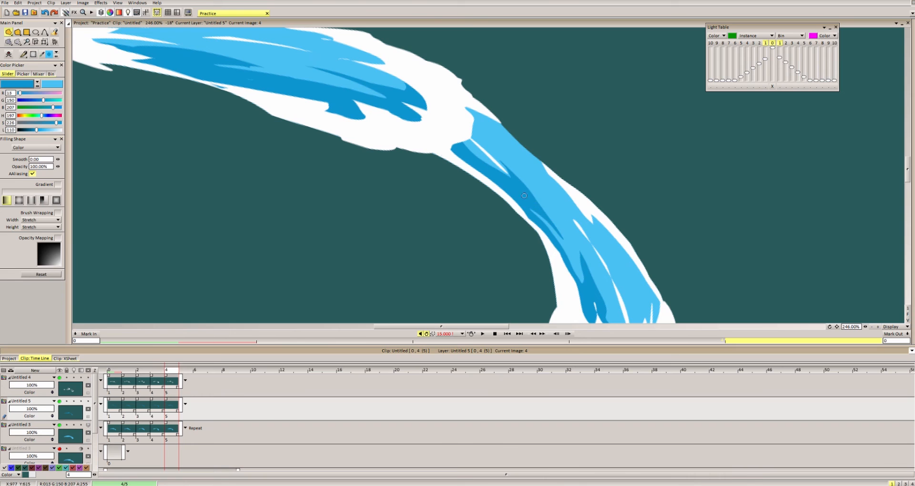
left_click_drag(546, 212, 497, 153)
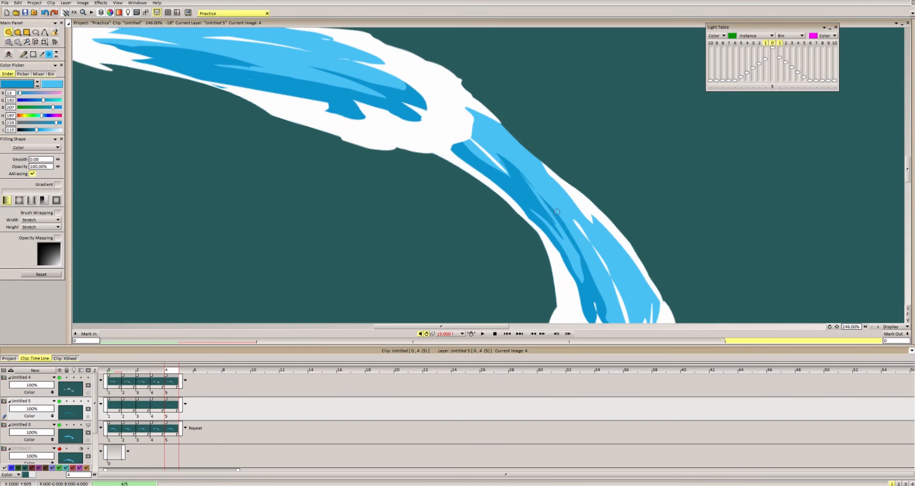
Fill the gaps in the falling section's darker blue shading and add thin streaks towards the tip.
left_click_drag(547, 205, 561, 171)
scroll(562, 172, "down", 3)
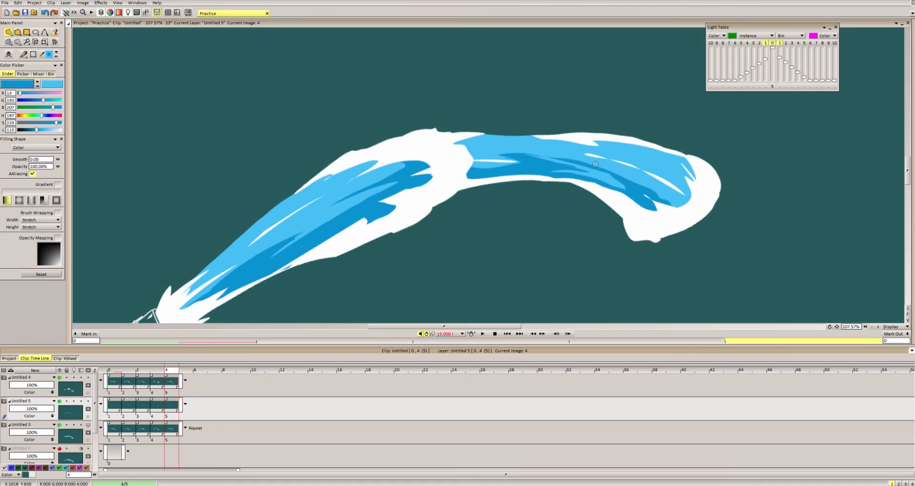
mouse_move(597, 167)
left_mouse_down()
mouse_move(608, 166)
mouse_move(554, 165)
mouse_move(614, 173)
left_mouse_up()
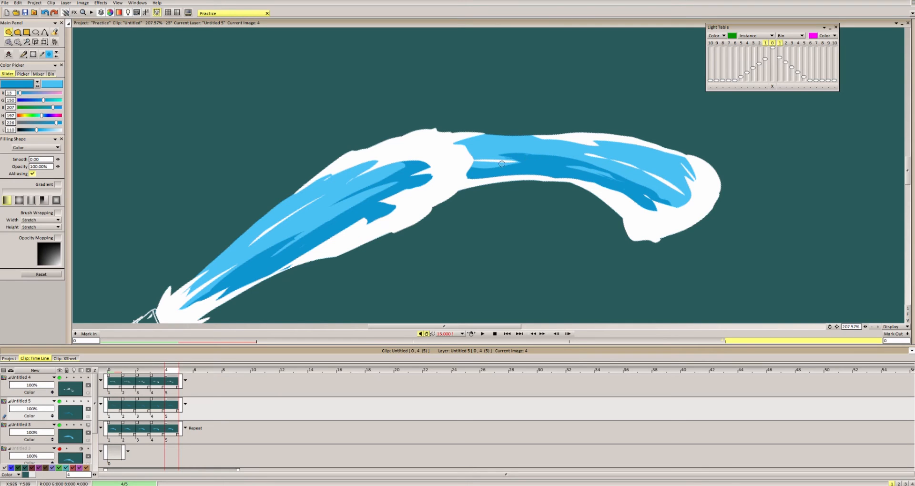
left_click_drag(502, 164, 541, 161)
left_click_drag(596, 175, 621, 177)
mouse_move(675, 201)
left_mouse_down()
mouse_move(655, 171)
mouse_move(700, 193)
mouse_move(623, 211)
mouse_move(686, 207)
left_mouse_up()
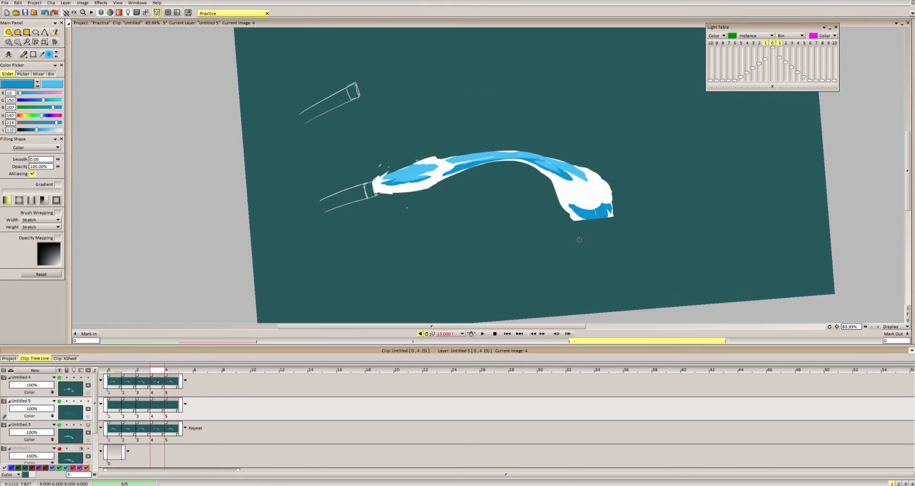
Preview the shaded loop and add a new animation layer above the foam layer.
key("Right")
key("Right")
left_click(54, 380)
key("ctrl+shift+n")
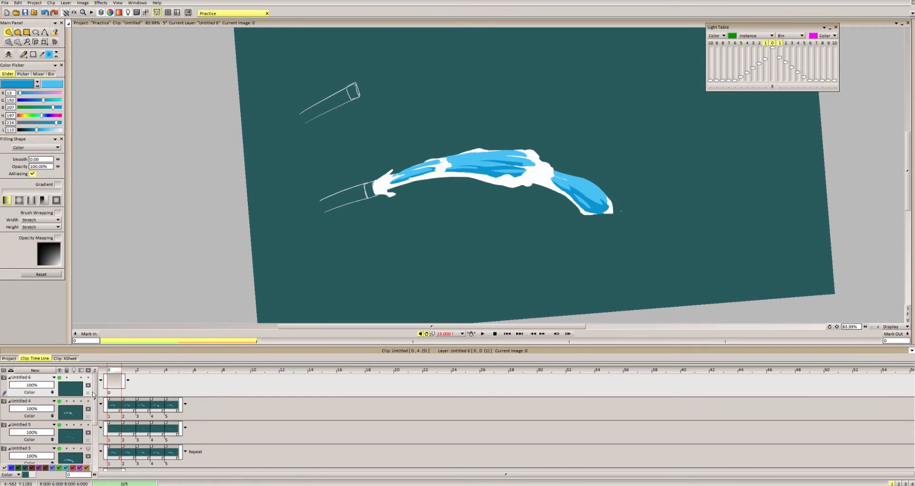
left_click(482, 333)
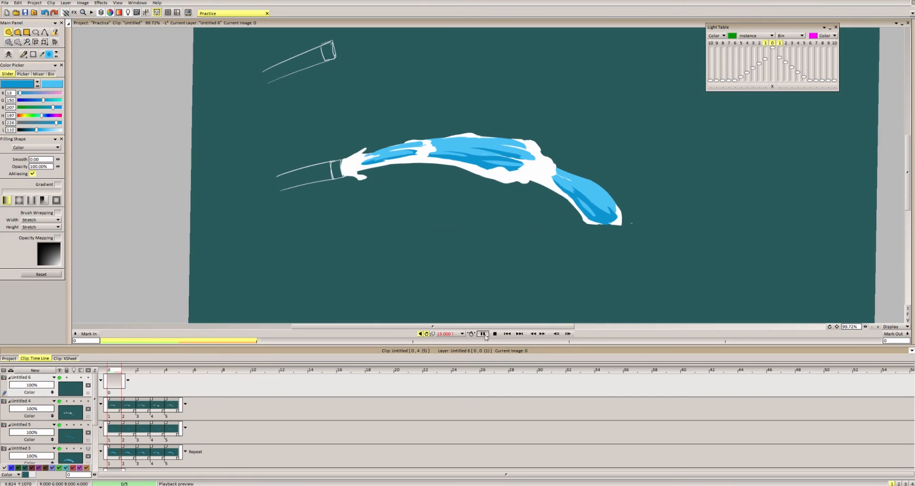
scroll(515, 253, "down", 1)
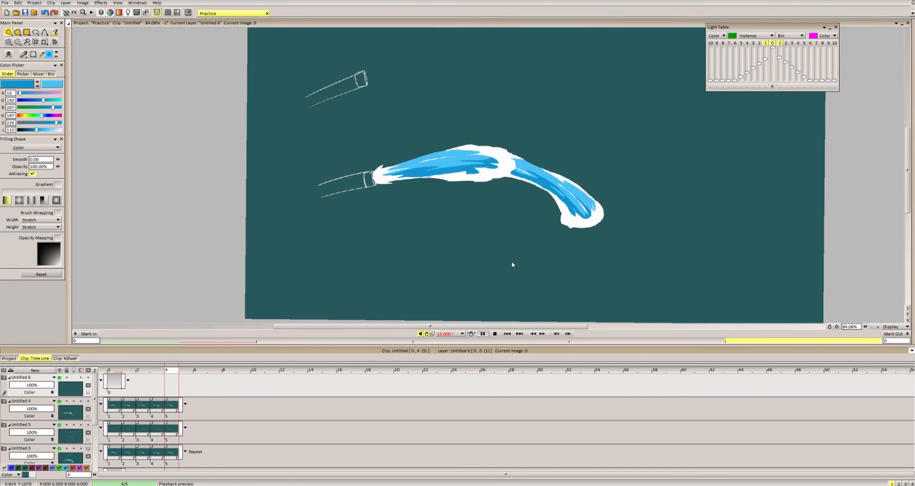
right_click(119, 425)
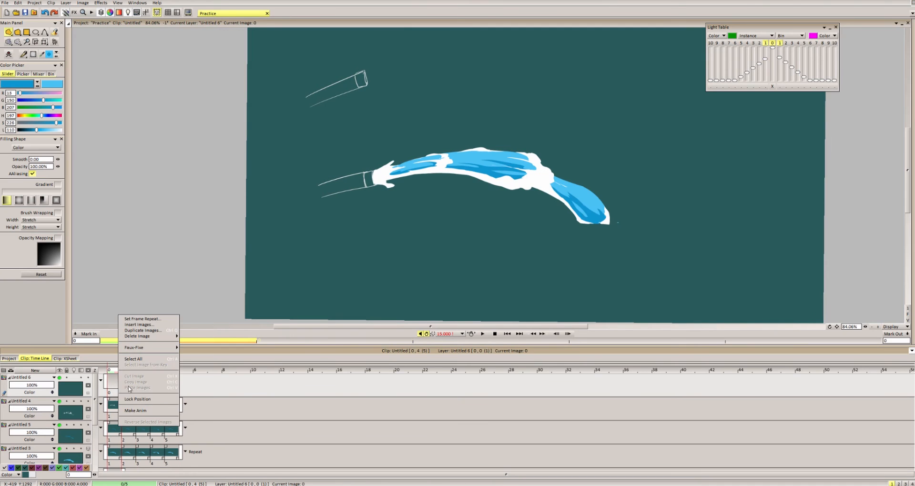
left_click(138, 411)
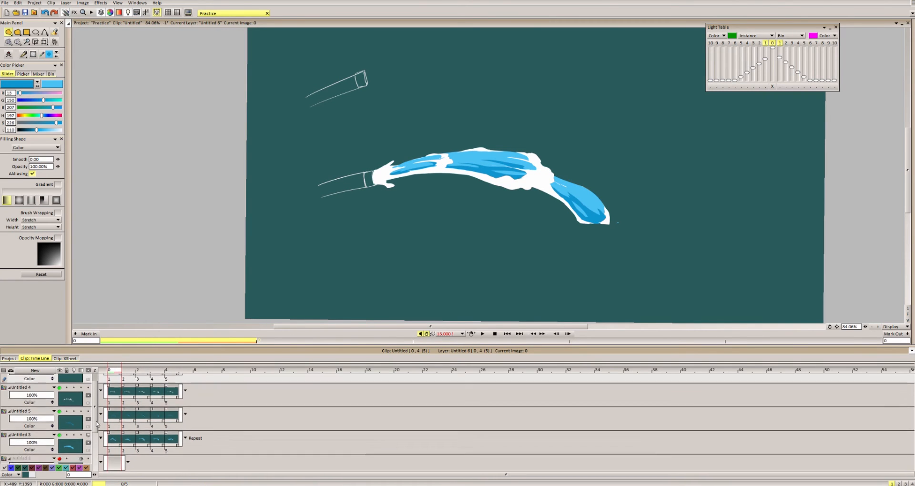
Sample the foam's white and mix it into a pale blue-grey shading colour, R 214, G 224, B 230.
left_click_drag(96, 424, 96, 400)
scroll(480, 170, "up", 5)
left_click(373, 178, "alt")
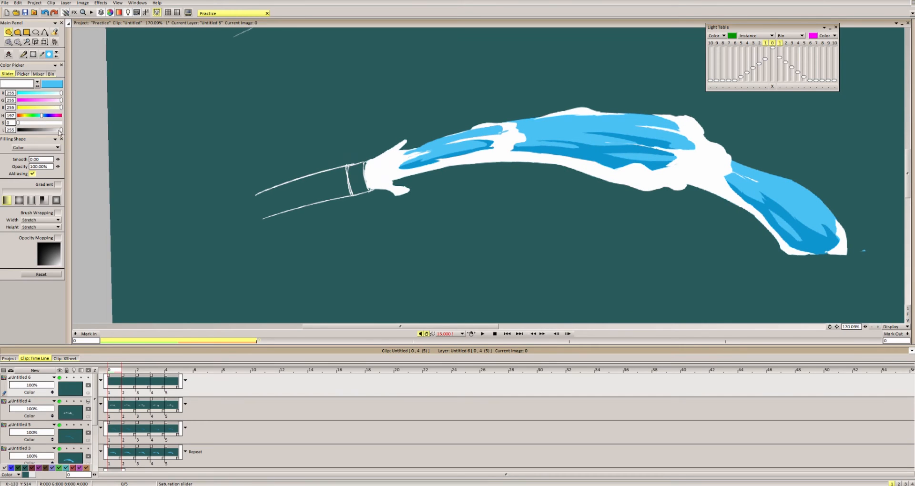
left_click_drag(61, 130, 56, 131)
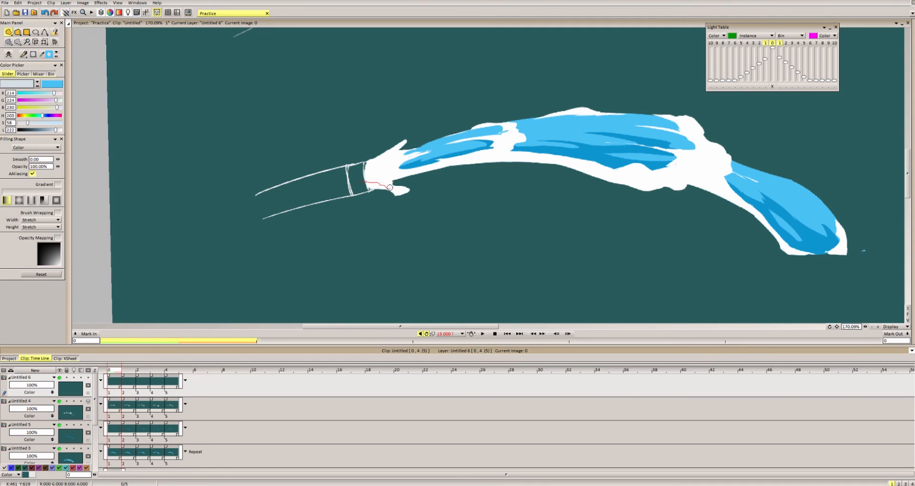
Paint pale shading on image 0 over the foam at the nozzle, the middle clump and the stream's underside.
mouse_move(390, 187)
left_mouse_down()
mouse_move(427, 189)
mouse_move(380, 186)
mouse_move(381, 162)
left_mouse_up()
scroll(340, 202, "down", 2)
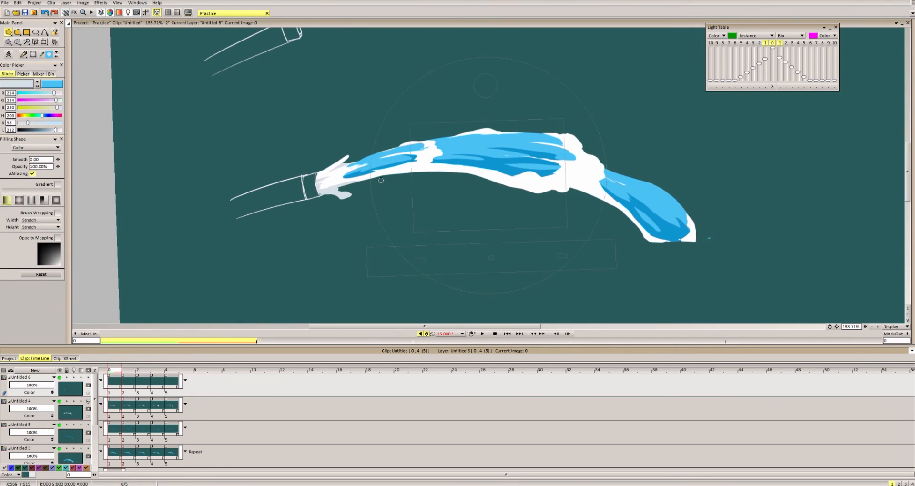
left_click_drag(344, 184, 385, 172)
left_click_drag(332, 193, 333, 193)
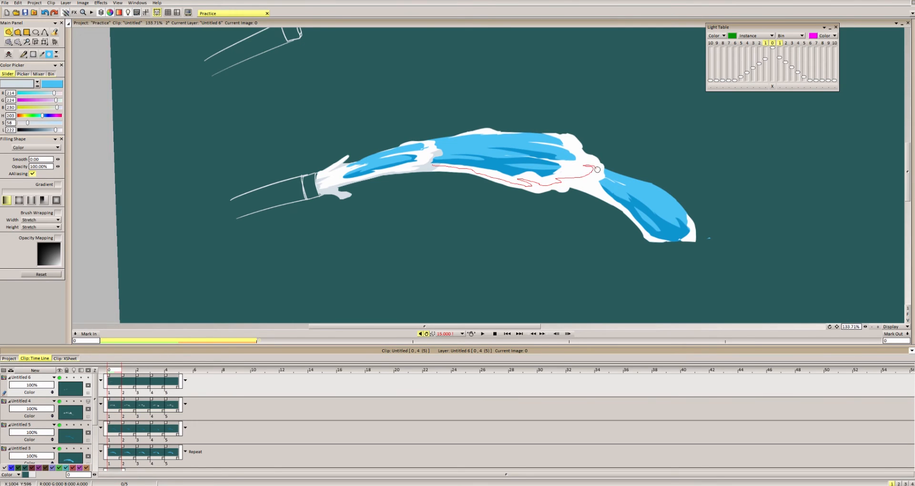
left_click_drag(555, 206, 425, 188)
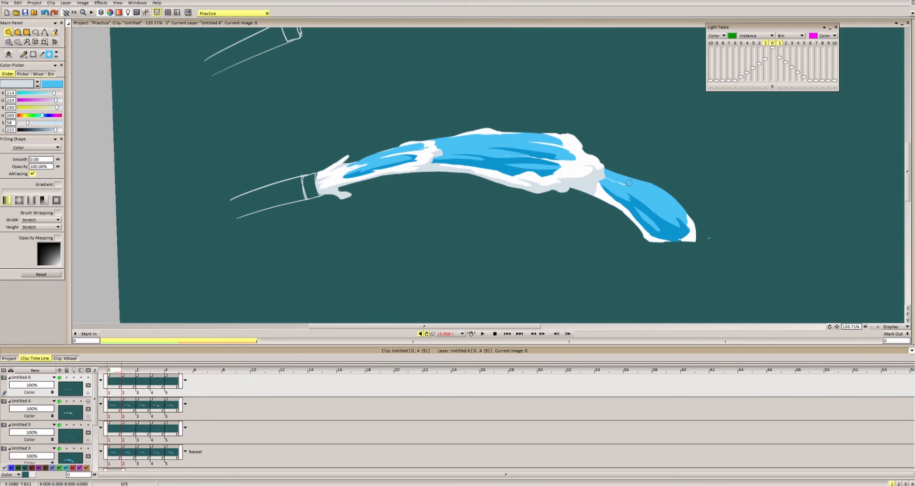
Add pale shading on image 0 to the foam along the upper edge, the large right-hand clump and the stream's tip.
scroll(629, 182, "up", 2)
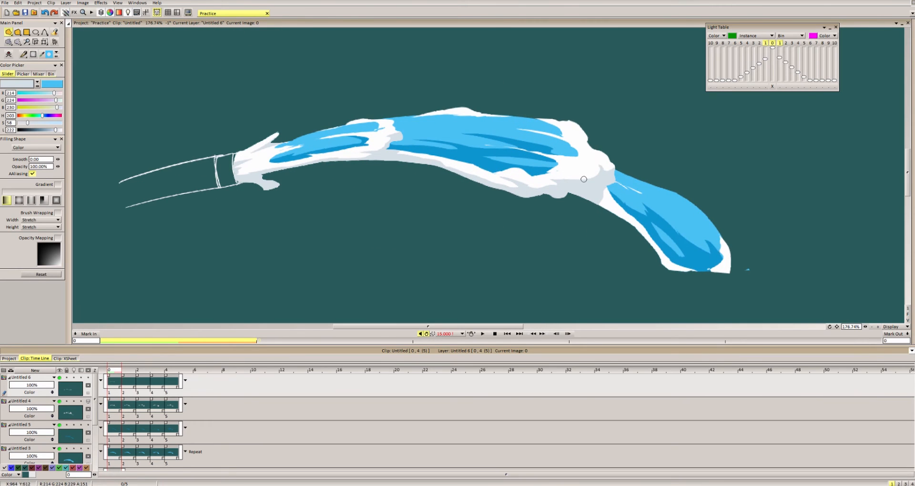
scroll(579, 176, "up", 2)
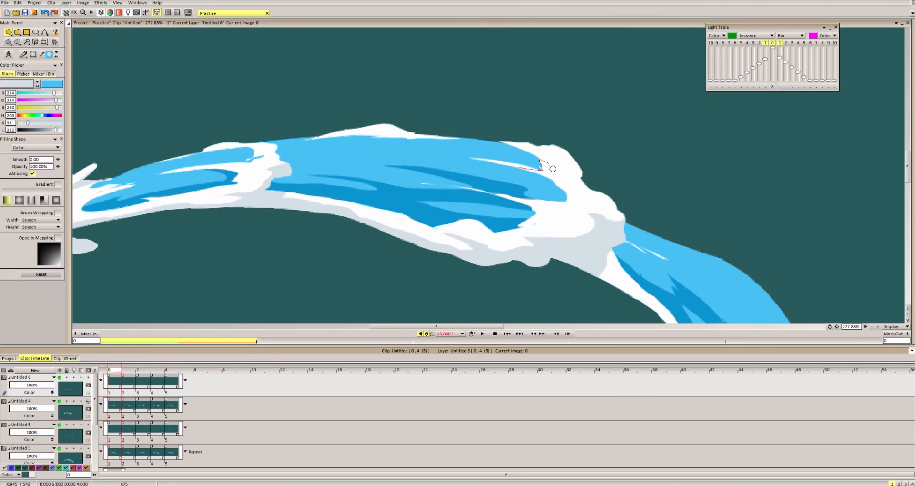
mouse_move(571, 190)
left_mouse_down()
mouse_move(534, 177)
mouse_move(579, 198)
left_mouse_up()
scroll(584, 198, "down", 5)
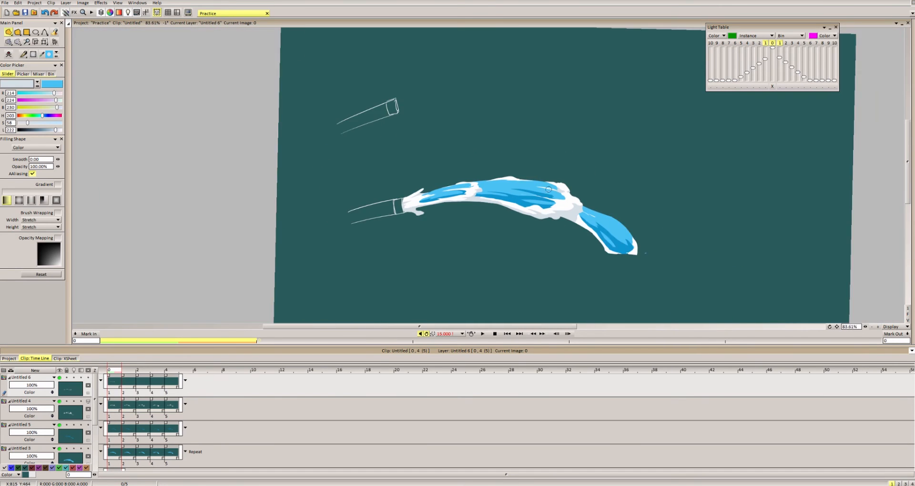
scroll(549, 189, "up", 2)
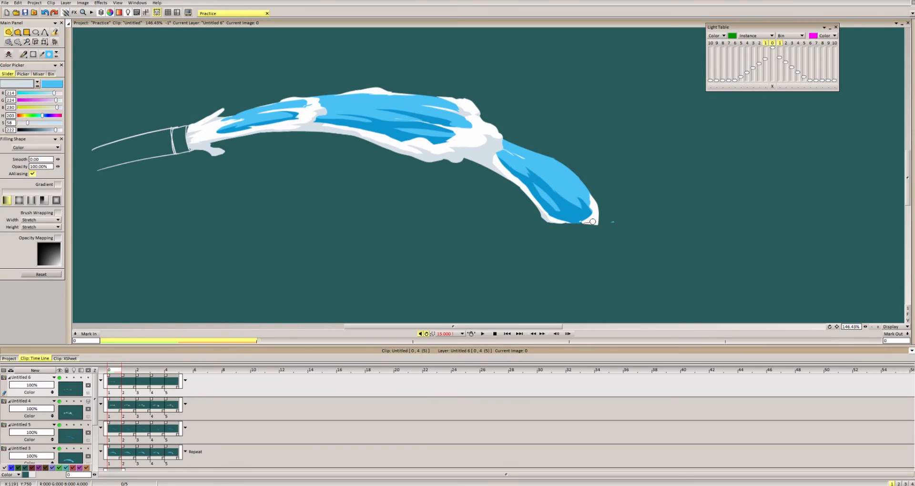
scroll(598, 210, "down", 1)
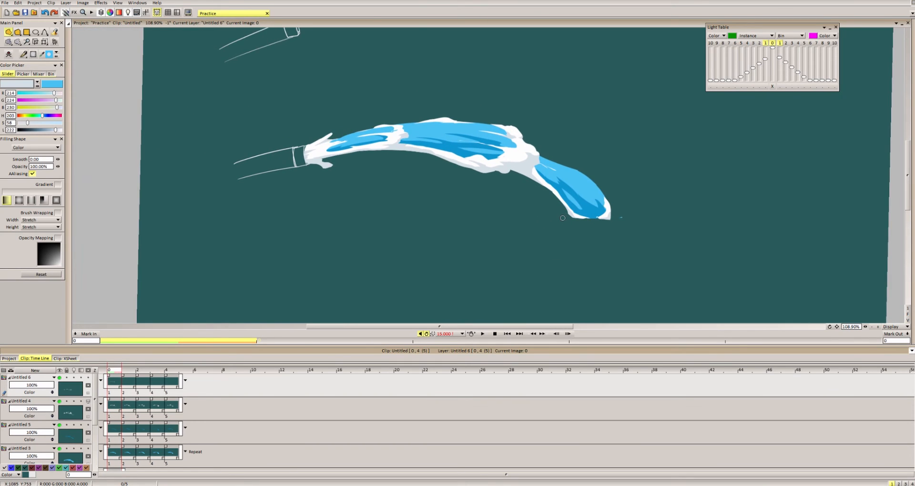
scroll(401, 120, "up", 3)
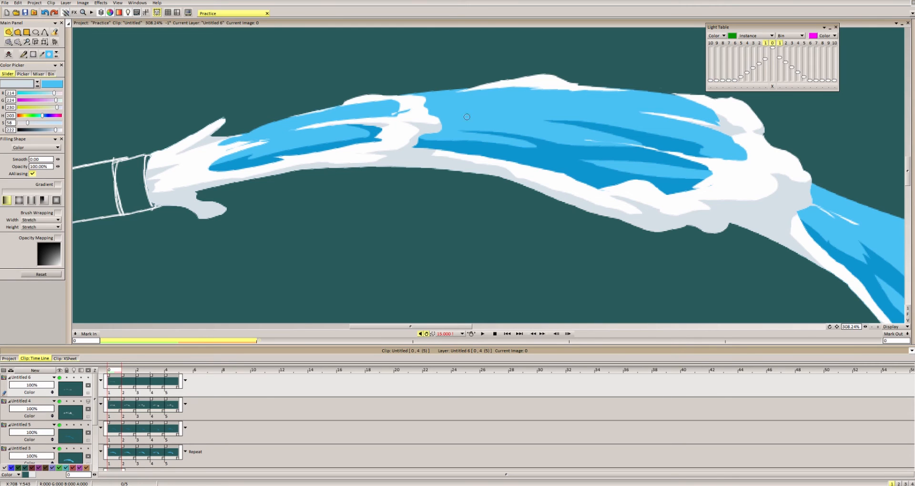
scroll(548, 107, "down", 5)
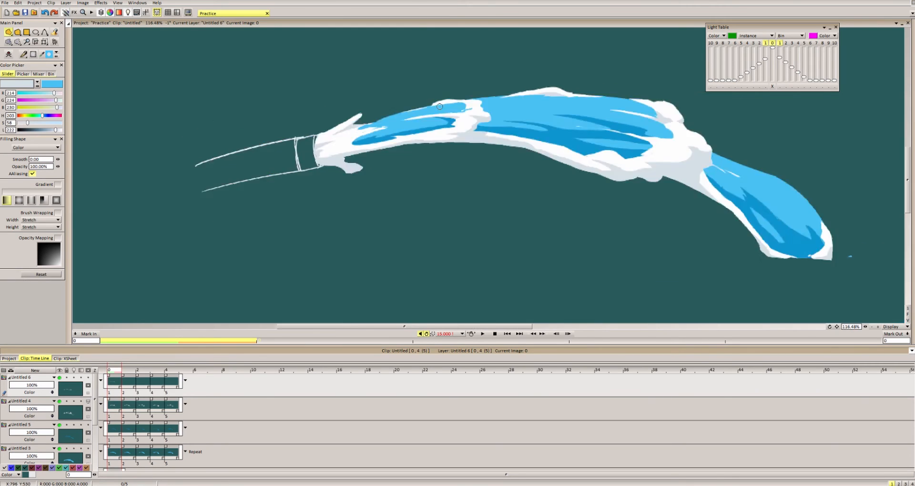
scroll(525, 155, "up", 2)
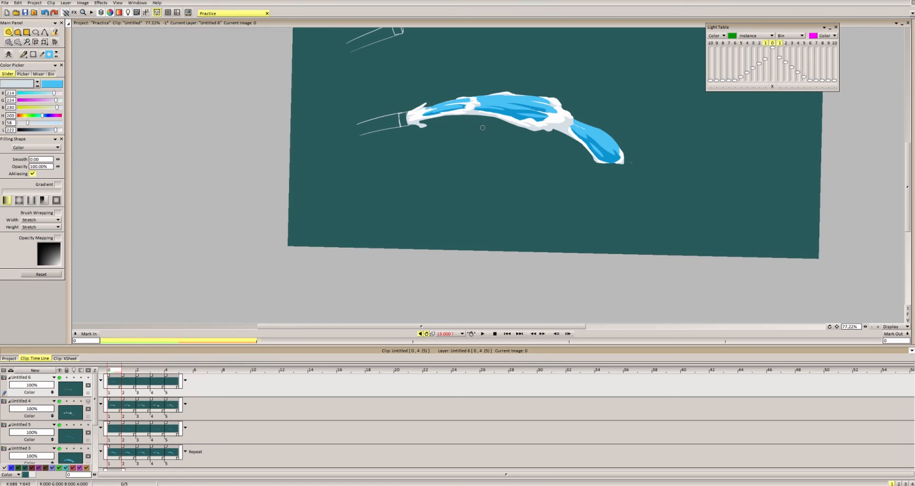
scroll(486, 131, "up", 1)
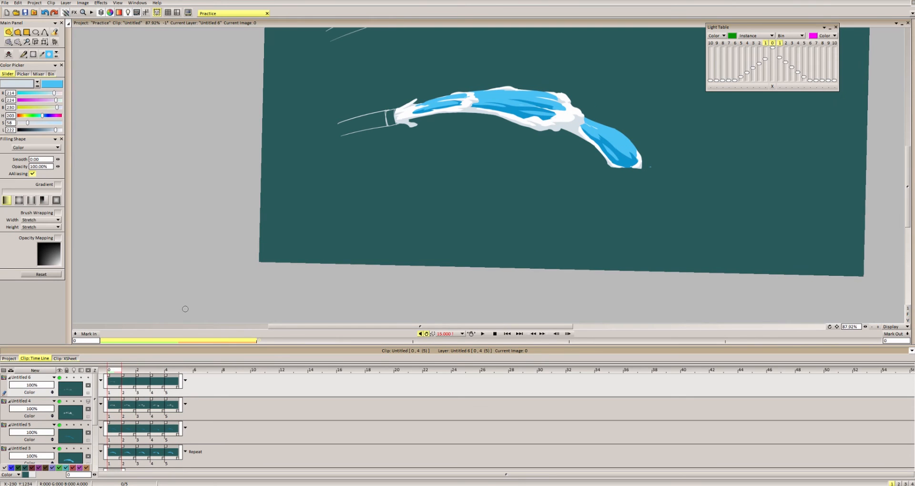
Shade the nozzle splash and droplets, and the middle foam clump's lower half, on image 1.
left_click(128, 371)
scroll(392, 117, "up", 5)
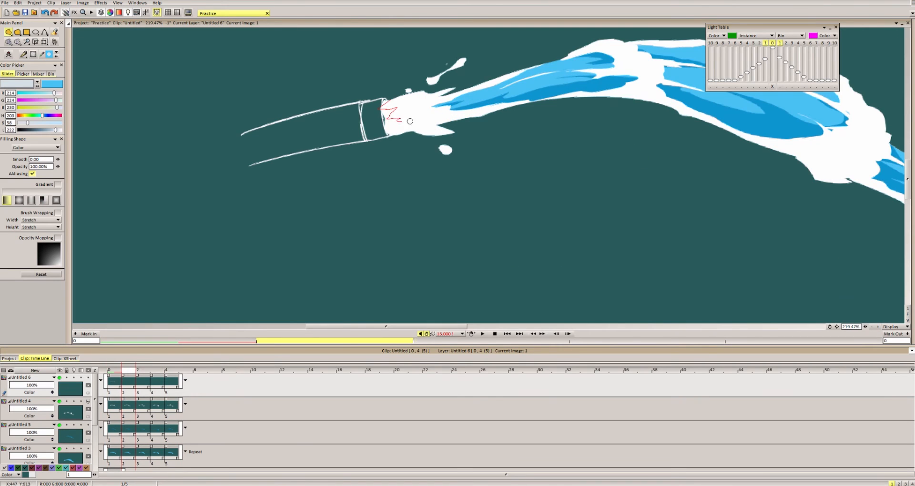
scroll(343, 184, "down", 3)
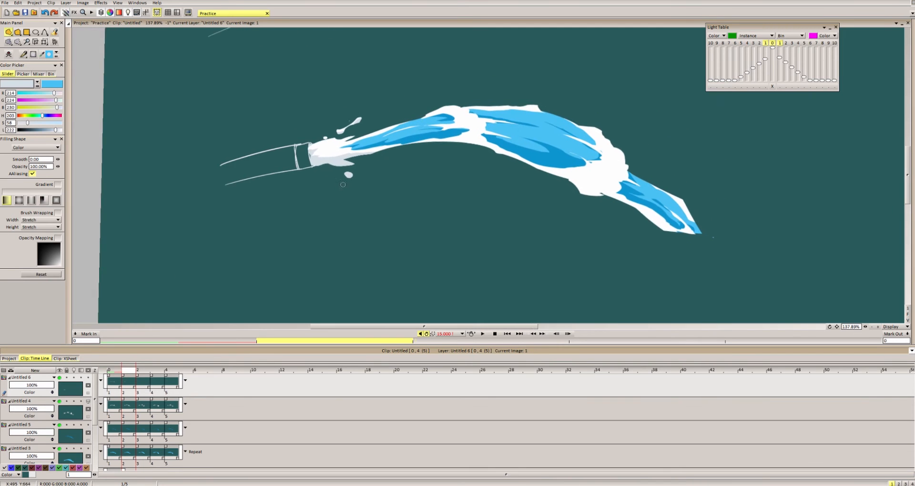
scroll(374, 168, "up", 1)
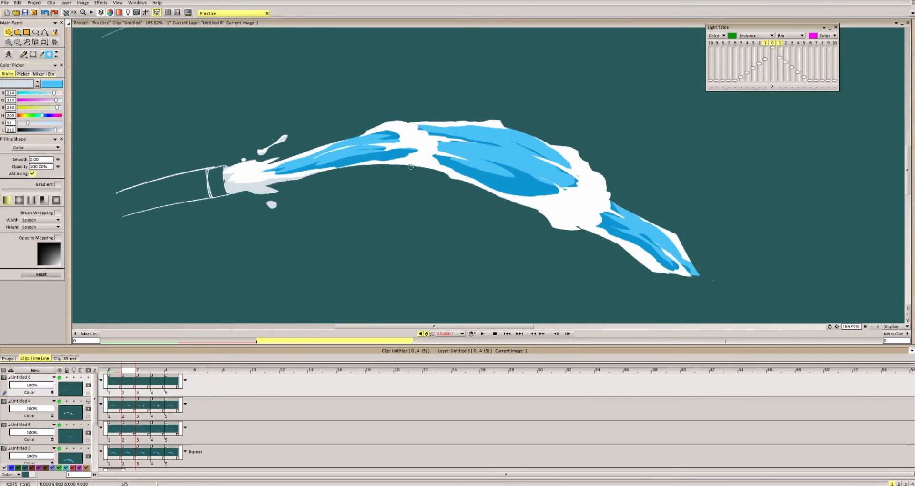
scroll(353, 188, "up", 1)
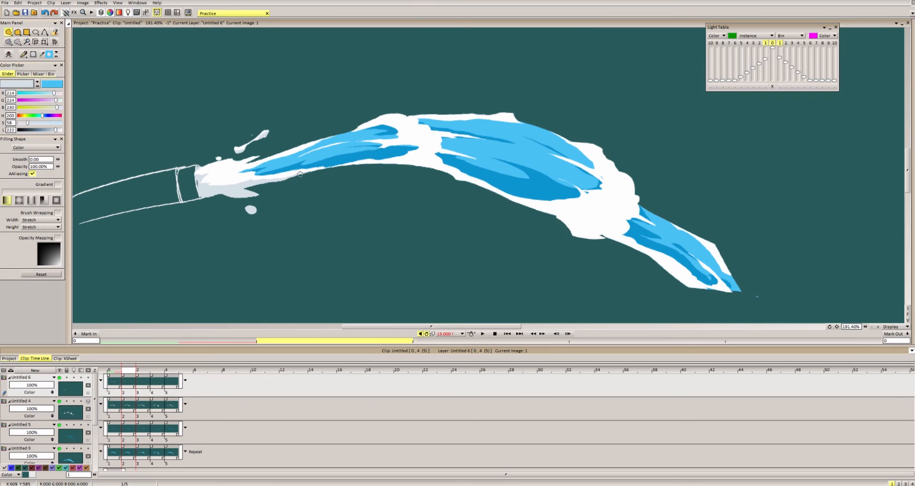
mouse_move(348, 165)
left_mouse_down()
mouse_move(404, 160)
mouse_move(460, 178)
left_mouse_up()
mouse_move(401, 126)
left_mouse_down()
mouse_move(404, 135)
mouse_move(424, 134)
left_mouse_up()
left_click_drag(450, 167, 523, 203)
left_click_drag(426, 153, 347, 163)
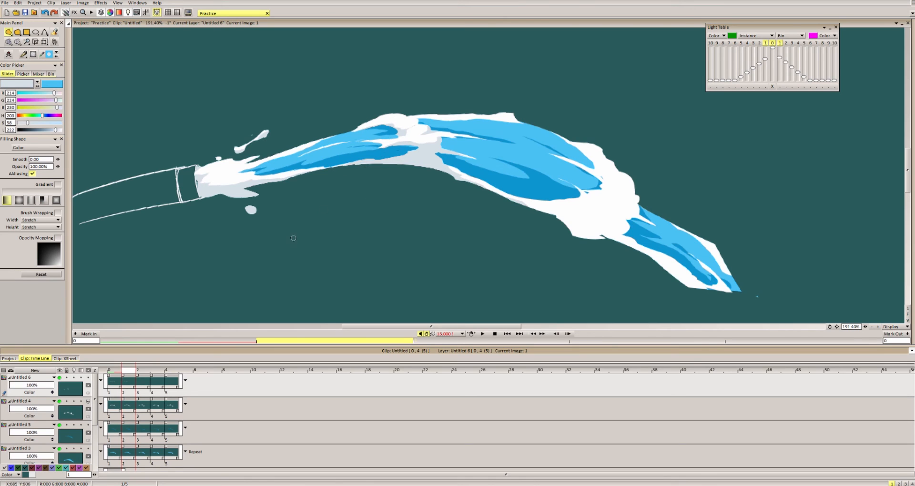
Extend the pale shading on image 0 along the stream's whole lower edge from the nozzle to the tip.
left_click(114, 374)
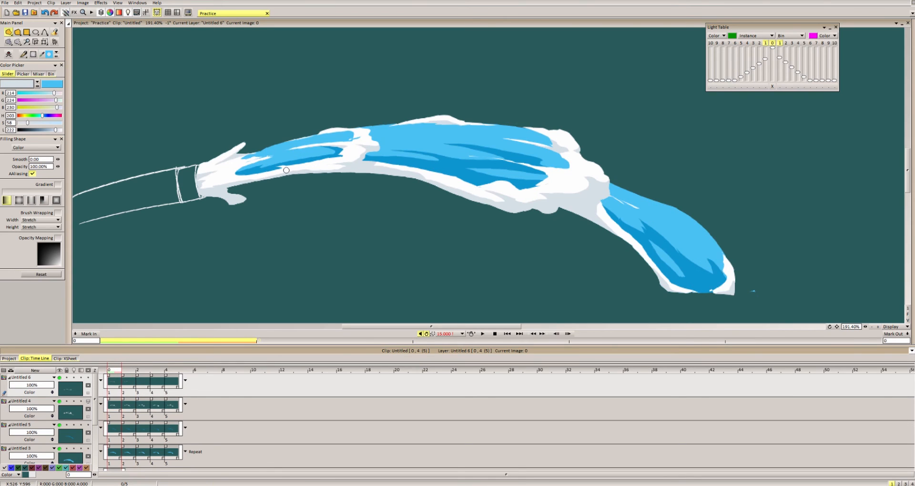
mouse_move(198, 194)
left_mouse_down()
mouse_move(328, 169)
mouse_move(291, 166)
mouse_move(479, 181)
mouse_move(491, 200)
mouse_move(466, 185)
left_mouse_up()
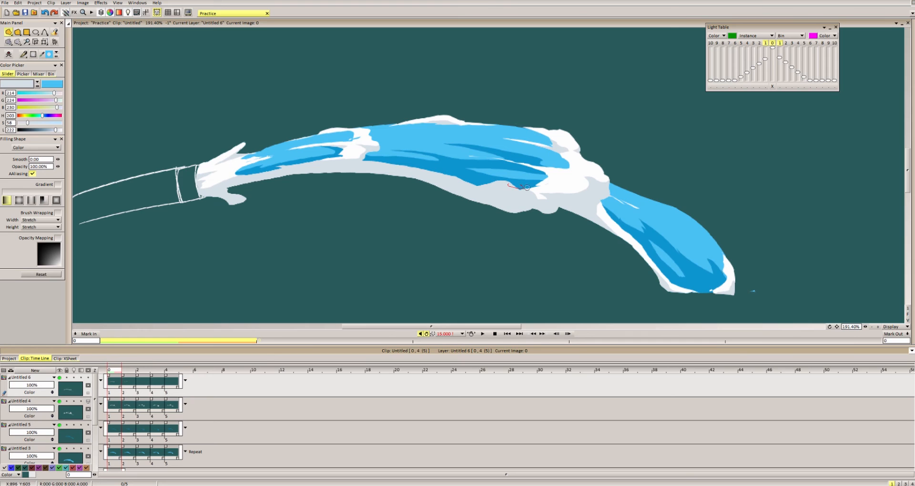
mouse_move(526, 187)
left_mouse_down()
mouse_move(574, 197)
mouse_move(573, 208)
left_mouse_up()
scroll(591, 212, "down", 3)
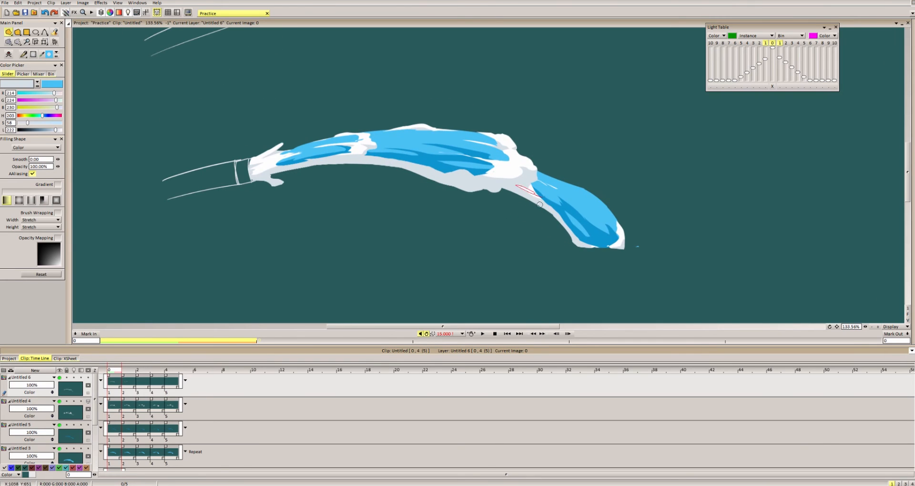
Shade the lower edge, the right-hand foam clump and the upper foam rim of the stream on image 1.
key("Right")
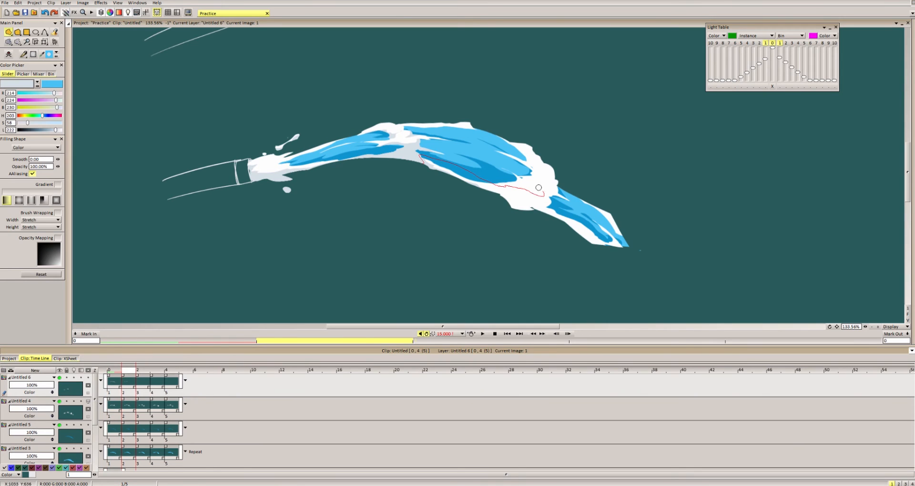
left_click_drag(545, 184, 561, 189)
mouse_move(530, 161)
left_mouse_down()
mouse_move(507, 142)
mouse_move(448, 125)
left_mouse_up()
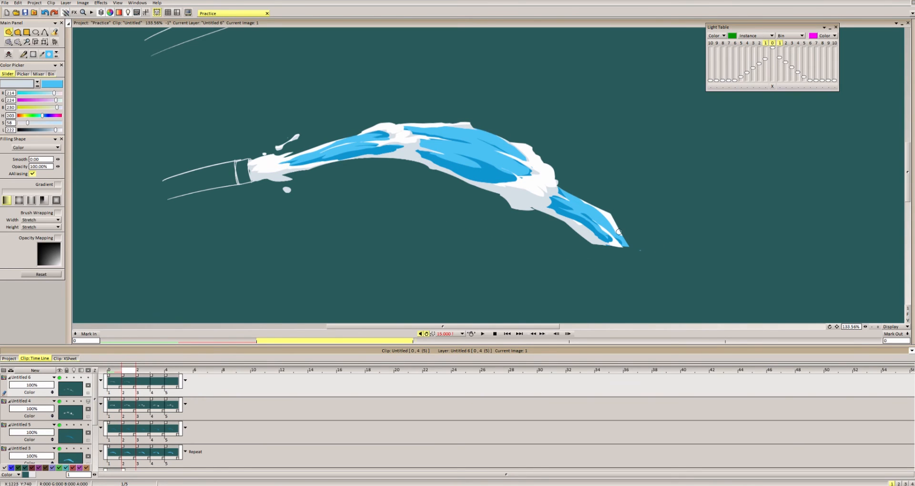
left_click_drag(618, 232, 610, 220)
Paint pale shading on image 2 over the nozzle foam, the stream's underside and the foam clumps toward the tip.
key("Right")
mouse_move(254, 161)
left_mouse_down()
mouse_move(299, 170)
mouse_move(255, 178)
mouse_move(334, 165)
left_mouse_up()
mouse_move(356, 155)
left_mouse_down()
mouse_move(499, 145)
mouse_move(546, 198)
mouse_move(611, 216)
mouse_move(496, 216)
left_mouse_up()
left_click_drag(593, 211, 597, 186)
mouse_move(576, 186)
left_mouse_down()
mouse_move(581, 193)
mouse_move(570, 167)
left_mouse_up()
mouse_move(616, 228)
left_mouse_down()
mouse_move(604, 281)
mouse_move(627, 248)
left_mouse_up()
key("ctrl+z")
mouse_move(613, 247)
left_mouse_down()
mouse_move(604, 272)
mouse_move(613, 247)
left_mouse_up()
Paint pale shading on image 3 over the nozzle foam, the stream's lower edge and the large foam mass at its end.
key("Right")
mouse_move(251, 162)
left_mouse_down()
mouse_move(333, 165)
mouse_move(268, 151)
left_mouse_up()
key("ctrl+z")
mouse_move(334, 159)
left_mouse_down()
mouse_move(401, 160)
mouse_move(567, 214)
mouse_move(582, 171)
mouse_move(596, 198)
left_mouse_up()
left_click_drag(329, 140, 354, 141)
mouse_move(590, 211)
left_mouse_down()
mouse_move(621, 217)
mouse_move(598, 206)
mouse_move(625, 224)
left_mouse_up()
left_click_drag(562, 200, 575, 195)
scroll(575, 195, "down", 2)
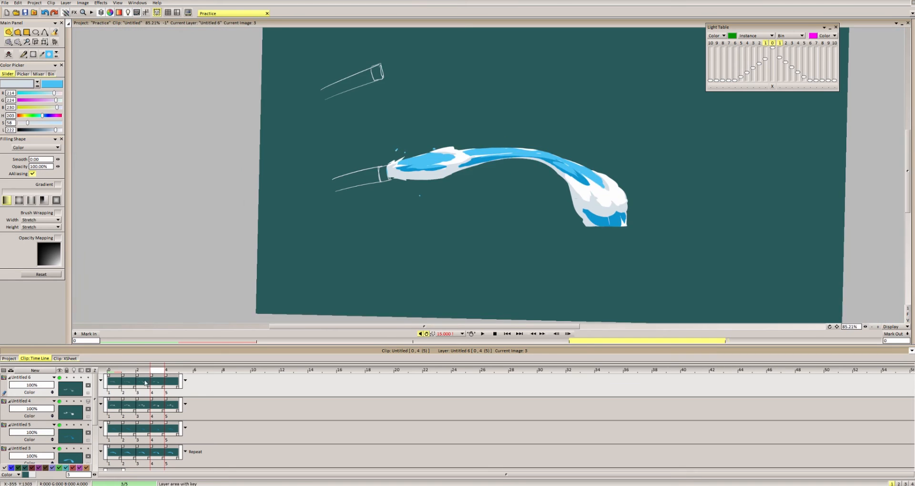
Shade the foam on image 4 from the nozzle along the stream's underside and upper edge to the end clump.
key("Right")
scroll(398, 177, "up", 4)
mouse_move(368, 154)
left_mouse_down()
mouse_move(402, 163)
mouse_move(376, 181)
left_mouse_up()
mouse_move(506, 163)
left_mouse_down()
mouse_move(665, 159)
mouse_move(686, 177)
left_mouse_up()
left_click_drag(686, 152, 591, 173)
mouse_move(591, 159)
left_mouse_down()
mouse_move(600, 130)
mouse_move(659, 192)
left_mouse_up()
mouse_move(488, 115)
left_mouse_down()
mouse_move(582, 123)
mouse_move(469, 142)
left_mouse_up()
scroll(575, 136, "down", 2)
mouse_move(553, 136)
left_mouse_down()
mouse_move(561, 133)
mouse_move(555, 137)
left_mouse_up()
mouse_move(590, 146)
left_mouse_down()
mouse_move(686, 210)
mouse_move(667, 224)
left_mouse_up()
left_click_drag(715, 216, 723, 223)
left_click_drag(672, 154, 648, 138)
scroll(716, 217, "down", 2)
Play back the shaded water loop and inspect images 2 and 3 up close.
key("space")
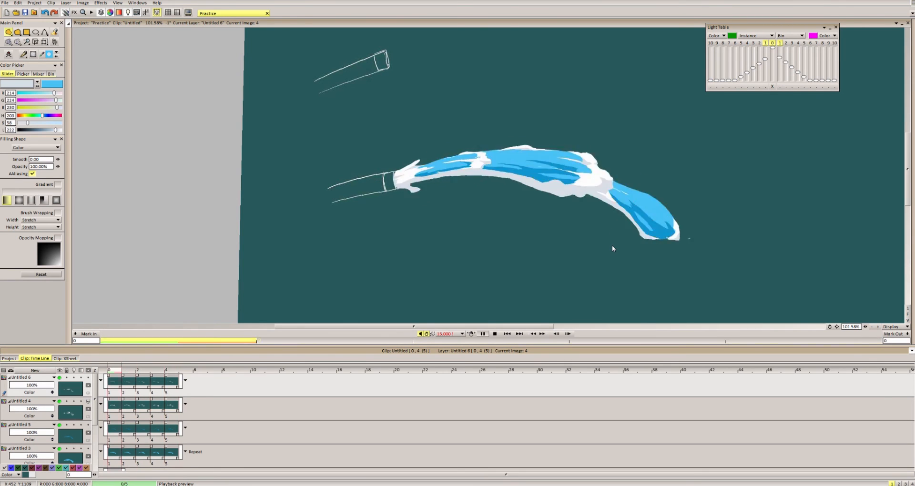
left_click(158, 373)
mouse_move(156, 373)
left_mouse_down()
mouse_move(132, 373)
mouse_move(142, 373)
left_mouse_up()
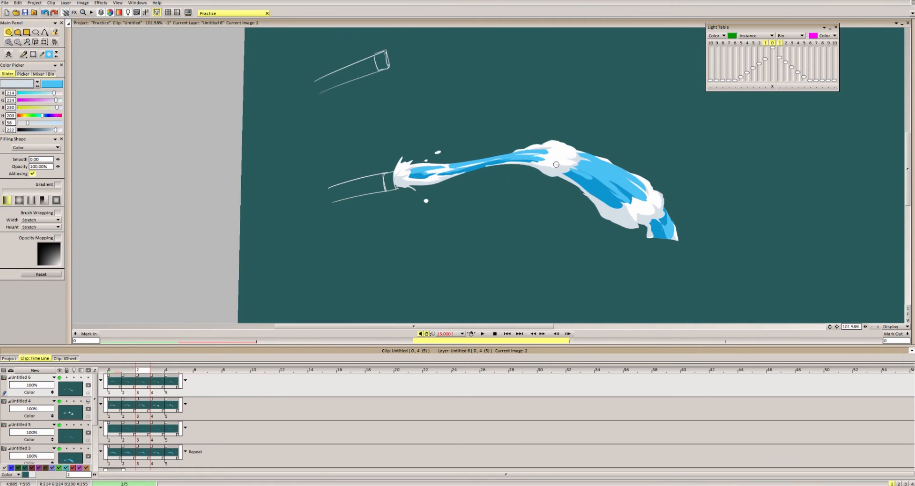
scroll(555, 164, "up", 2)
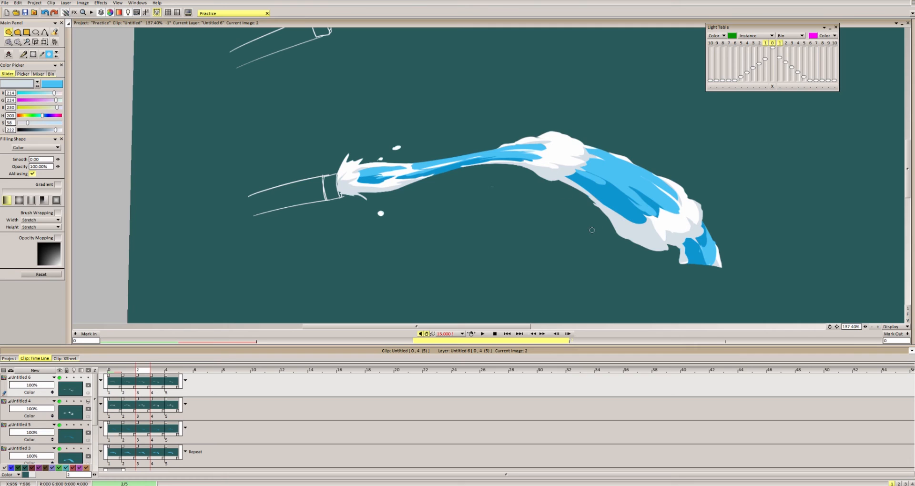
left_click(158, 375)
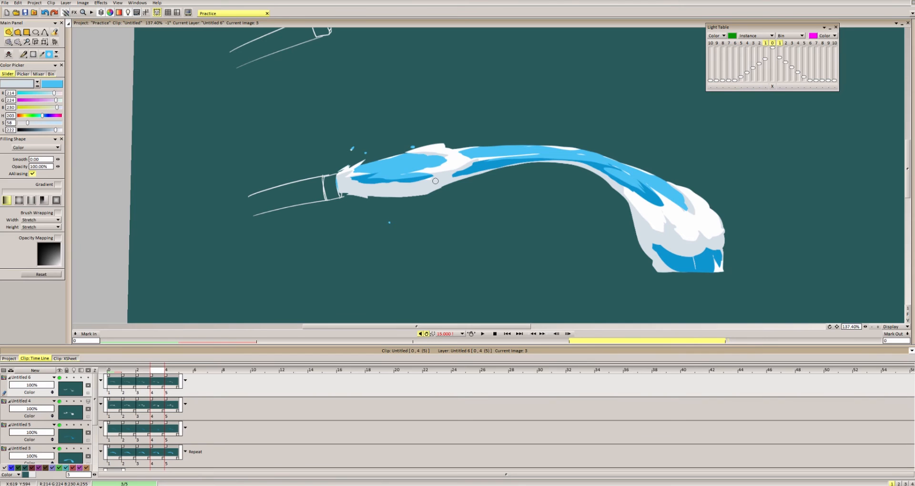
Reshape the foam patch between the blue areas near the nozzle on image 3 of layer Untitled 4.
left_click(41, 402)
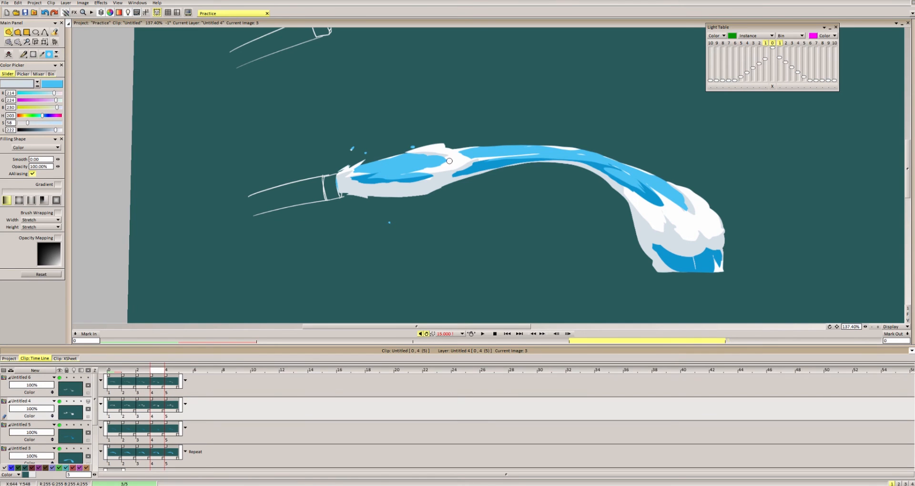
scroll(450, 160, "up", 2)
mouse_move(396, 169)
left_mouse_down()
mouse_move(487, 148)
mouse_move(438, 170)
left_mouse_up()
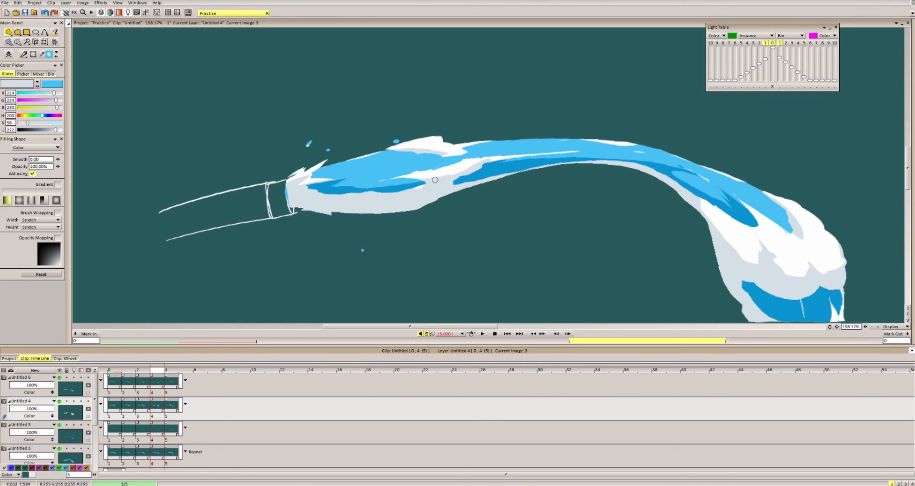
mouse_move(399, 170)
left_mouse_down()
mouse_move(469, 158)
mouse_move(432, 153)
mouse_move(487, 156)
mouse_move(455, 153)
left_mouse_up()
mouse_move(402, 167)
left_mouse_down()
mouse_move(457, 170)
mouse_move(472, 157)
left_mouse_up()
scroll(516, 164, "down", 5)
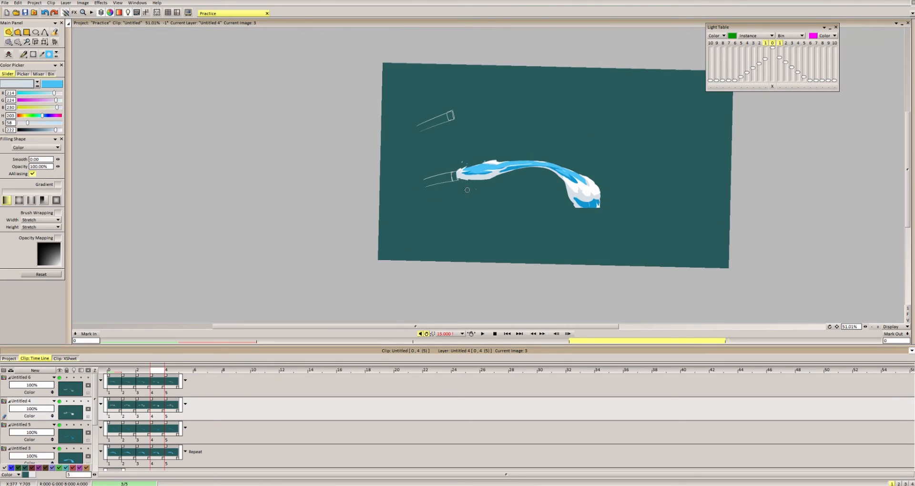
scroll(519, 159, "up", 1)
scroll(519, 159, "up", 3)
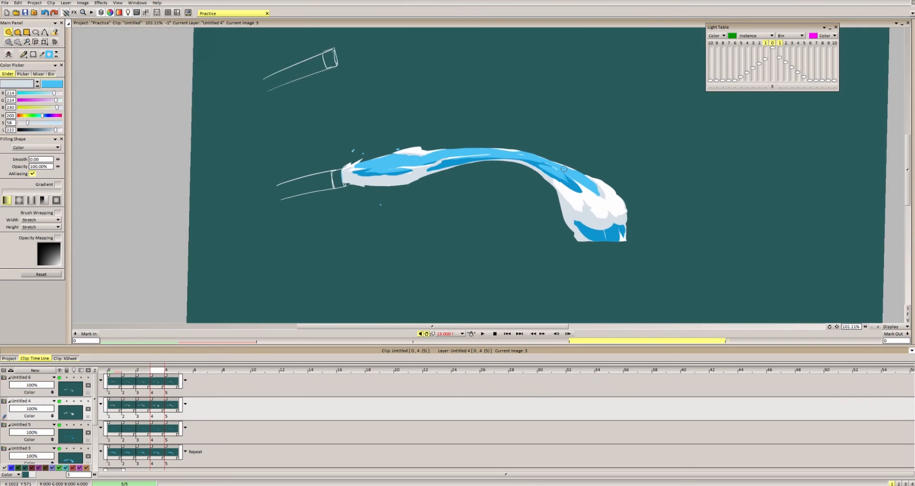
Compare the neighbouring images, touch up the foam around the stream's middle on image 4 and return to layer Untitled 6.
left_click(146, 369)
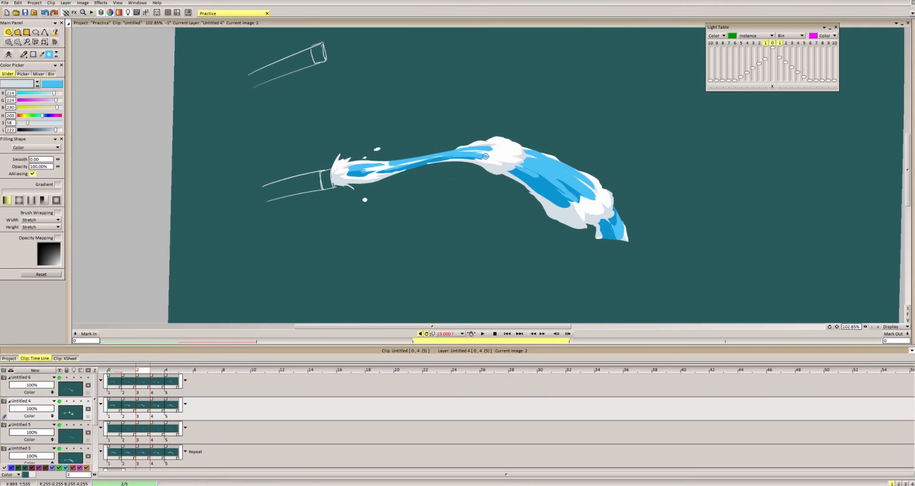
scroll(484, 155, "up", 3)
left_click_drag(139, 372, 168, 378)
mouse_move(463, 148)
left_mouse_down()
mouse_move(524, 163)
mouse_move(459, 145)
mouse_move(537, 155)
mouse_move(511, 143)
mouse_move(494, 172)
mouse_move(535, 175)
left_mouse_up()
left_click(35, 380)
left_click(35, 402)
left_click(35, 378)
scroll(535, 176, "down", 6)
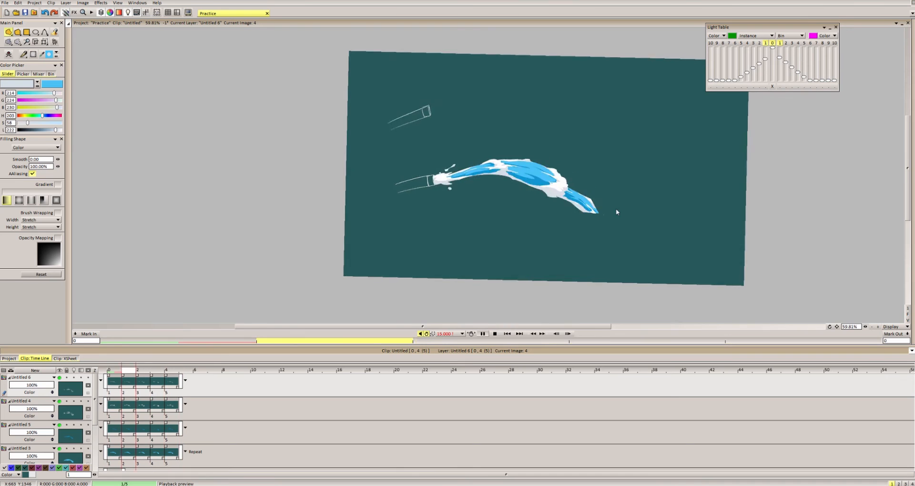
scroll(615, 208, "up", 2)
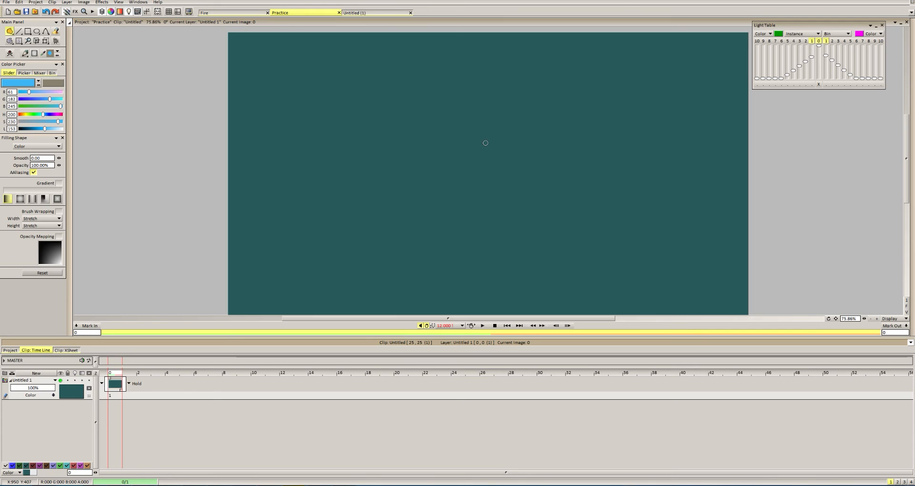
Draw a small rectangular thumbnail frame near the canvas's upper left corner with a light grey pen brush, size 3.00.
key("d")
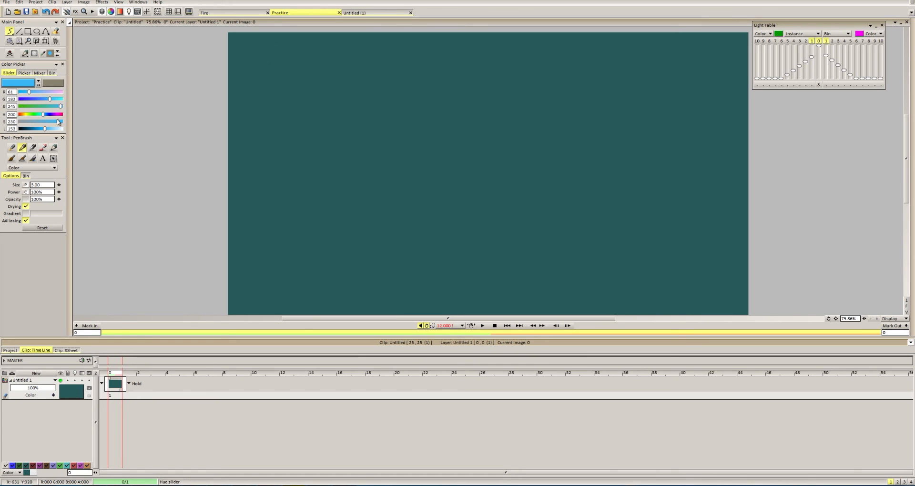
left_click(38, 86)
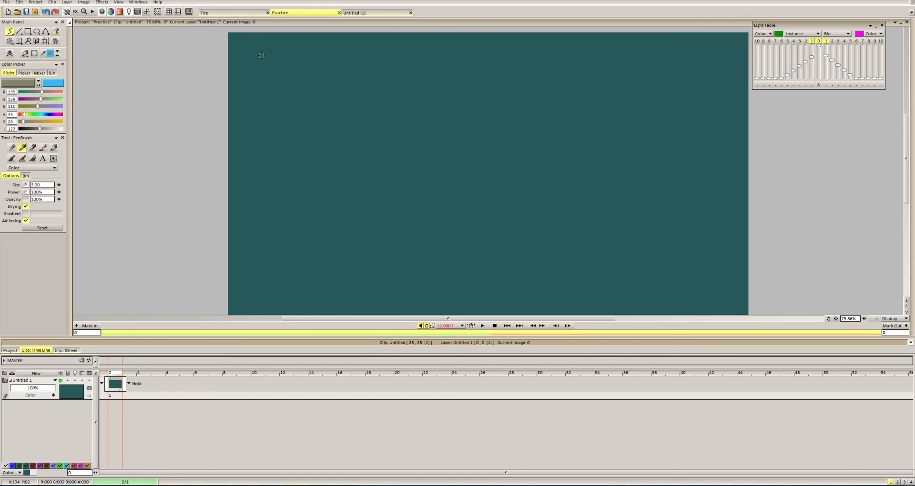
left_click_drag(40, 129, 55, 129)
left_click_drag(263, 46, 265, 92)
key("ctrl+z")
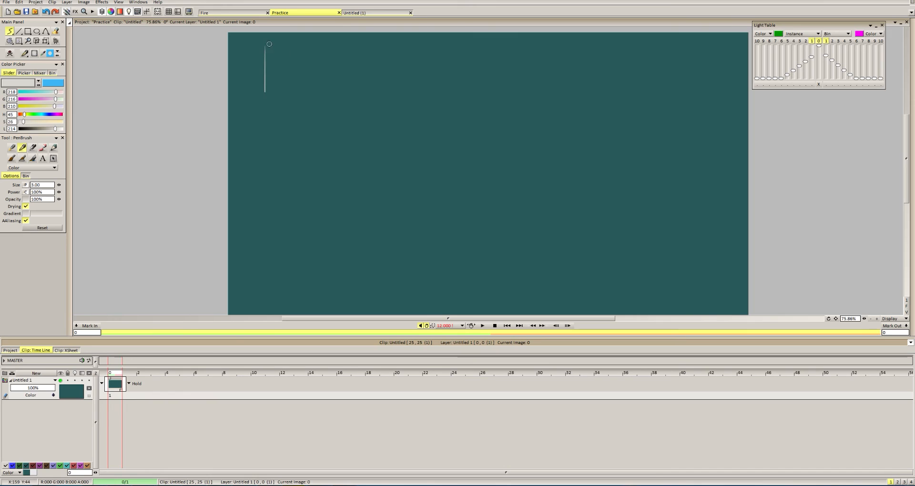
left_click_drag(265, 44, 324, 42)
key("ctrl+z")
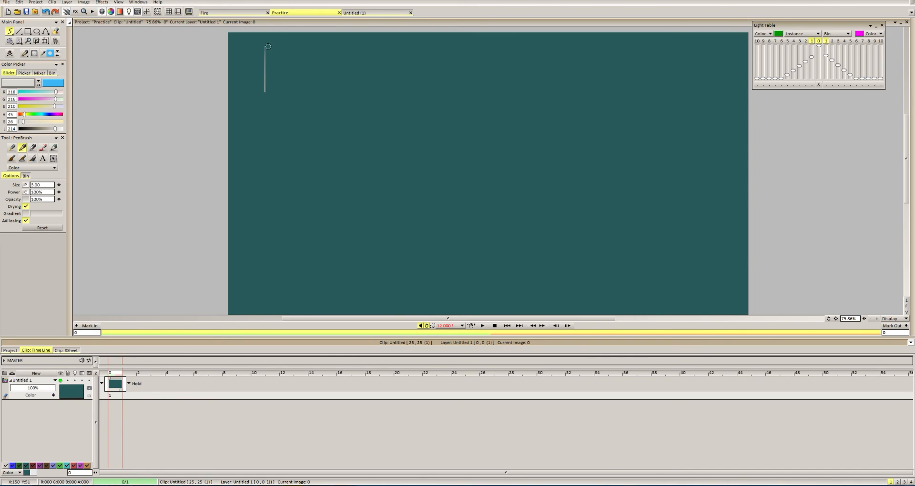
mouse_move(266, 45)
left_mouse_down()
mouse_move(346, 42)
mouse_move(348, 73)
left_mouse_up()
key("ctrl+z")
key("ctrl+z")
mouse_move(265, 92)
left_mouse_down()
mouse_move(347, 92)
mouse_move(348, 46)
left_mouse_up()
key("ctrl+z")
Pick up the thumbnail frame as a custom brush and stamp two copies in a row to its right.
scroll(373, 76, "up", 1)
key("b")
left_click(435, 89)
left_click(541, 89)
key("n")
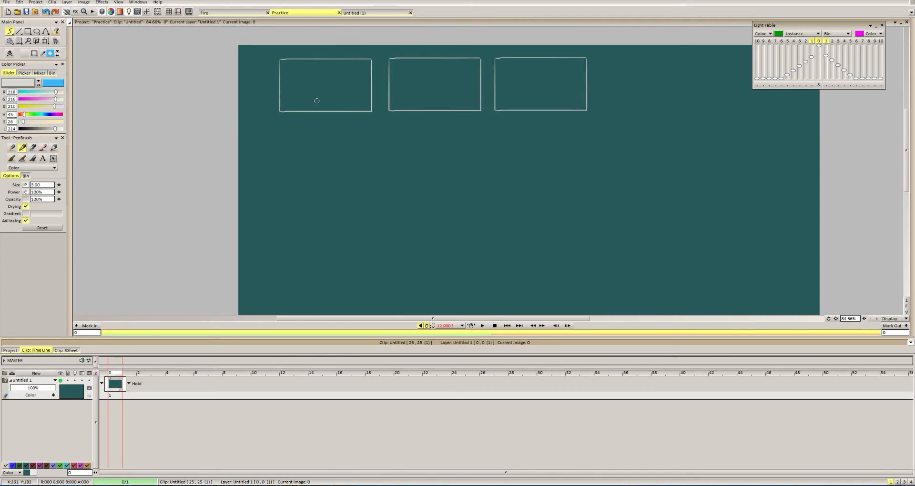
Sketch a small slanted teardrop of water in the lower left part of the first thumbnail frame.
scroll(310, 101, "up", 4)
mouse_move(288, 134)
left_mouse_down()
mouse_move(313, 122)
mouse_move(290, 138)
left_mouse_up()
key("ctrl+z")
key("ctrl+z")
key("ctrl+z")
key("ctrl+z")
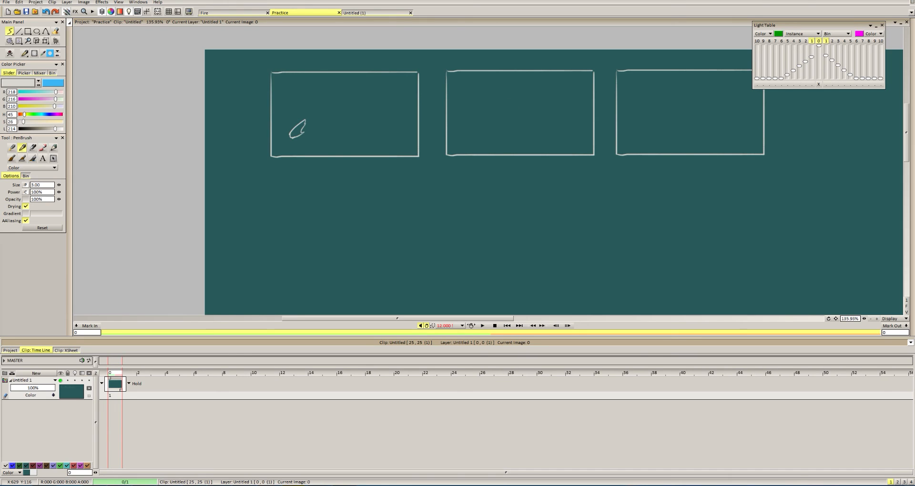
Sketch an irregular blob with two separate droplets in the second thumbnail and a few tiny drops in the third.
mouse_move(506, 101)
left_mouse_down()
mouse_move(532, 115)
mouse_move(506, 98)
left_mouse_up()
left_click_drag(541, 89, 541, 91)
left_click_drag(493, 113, 492, 116)
mouse_move(625, 134)
left_mouse_down()
mouse_move(679, 106)
mouse_move(731, 137)
mouse_move(705, 134)
mouse_move(722, 126)
left_mouse_up()
key("ctrl+z")
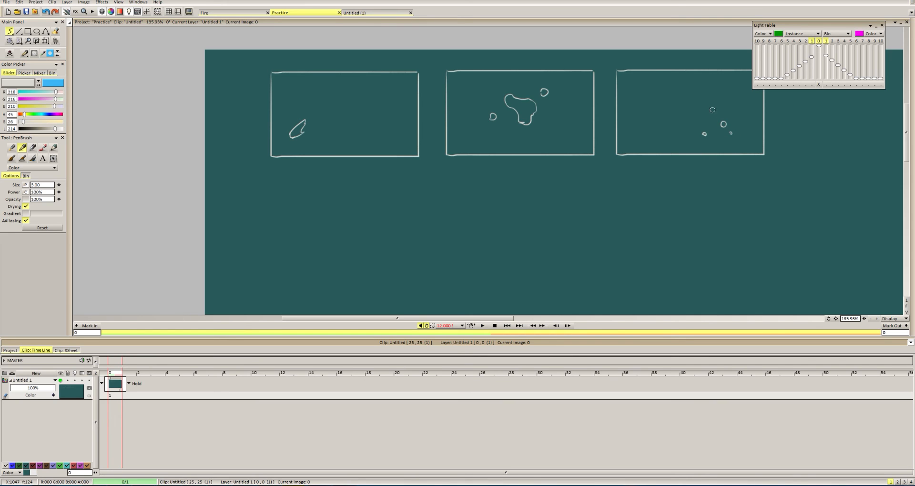
Add a new layer Untitled 2 and lock the thumbnail layer Untitled 1.
scroll(439, 114, "down", 3)
scroll(439, 115, "down", 3)
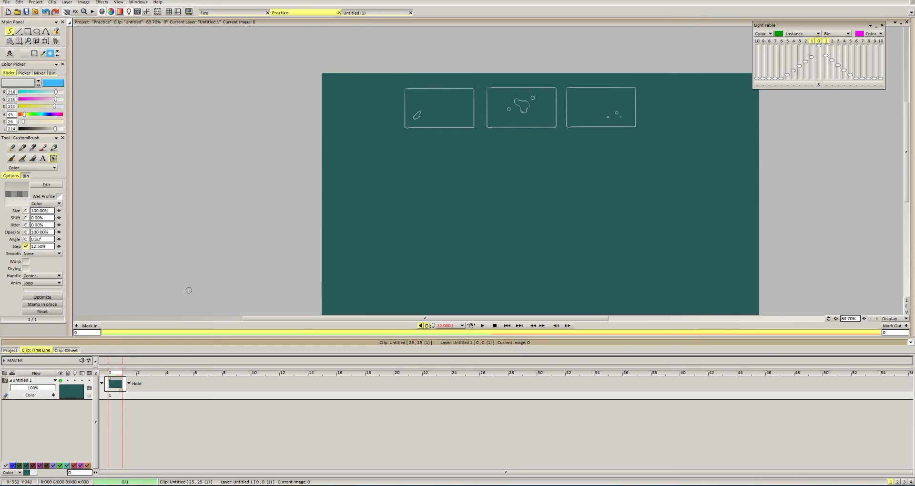
key("b")
key("ctrl+shift+n")
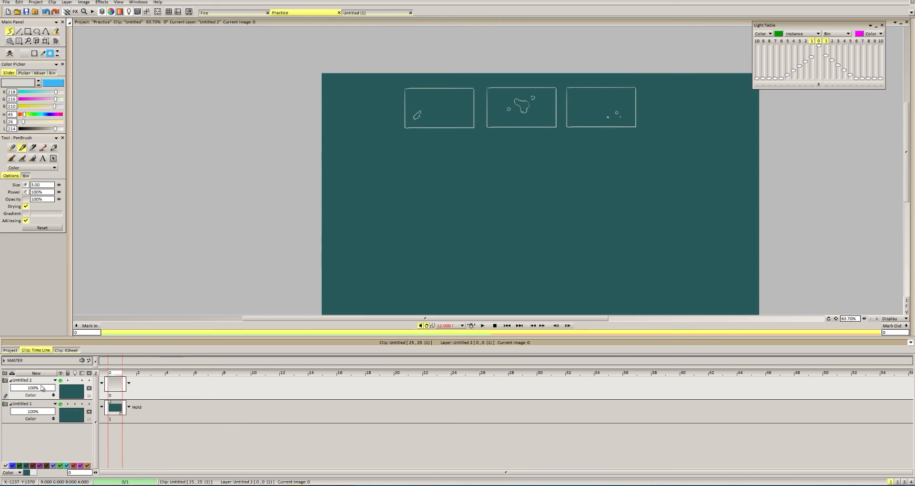
left_click(67, 404)
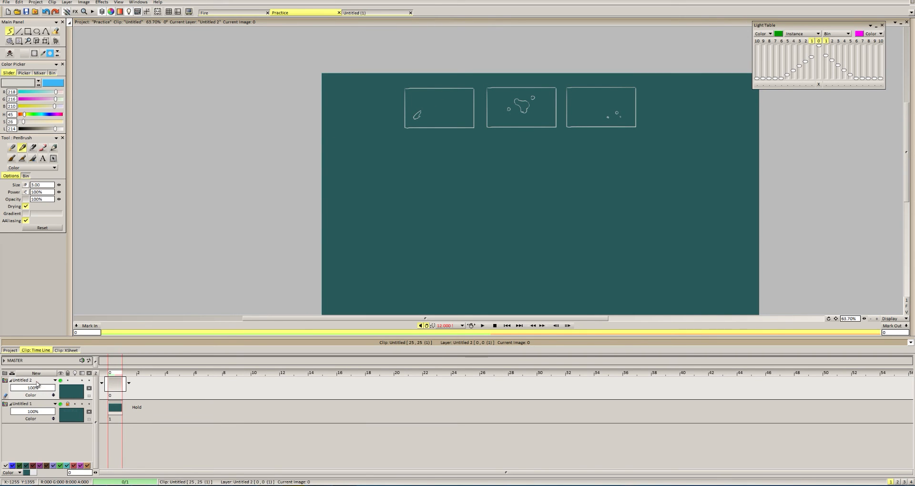
left_click_drag(37, 383, 45, 429)
right_click(119, 409)
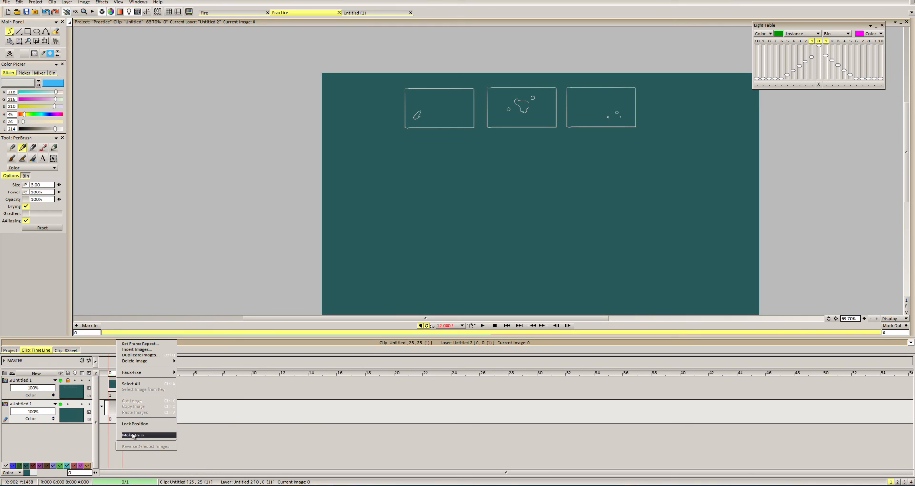
left_click(133, 435)
left_click_drag(496, 194, 490, 174)
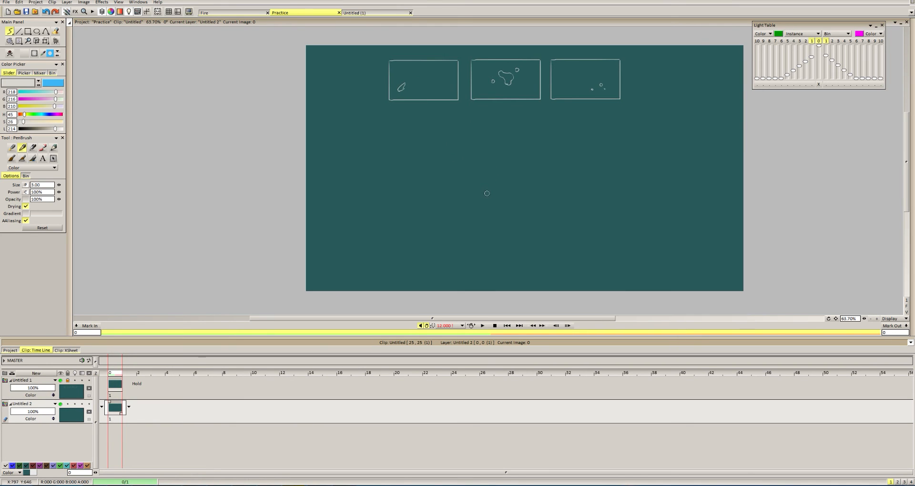
key("ctrl+z")
key("ctrl+z")
key("ctrl+z")
key("ctrl+z")
key("ctrl+z")
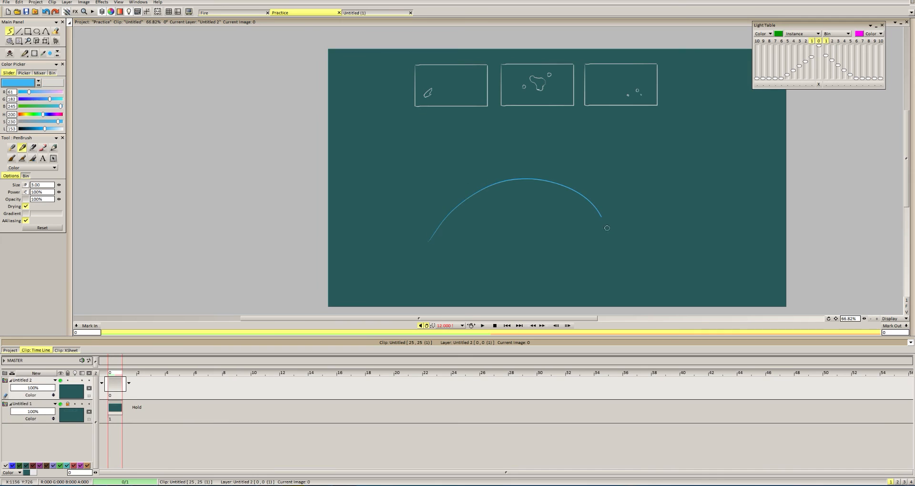
Draw a blue arc with an arrowhead at its right end beneath the thumbnails on layer Untitled 2 as the motion path.
mouse_move(431, 239)
left_mouse_down()
mouse_move(511, 180)
mouse_move(613, 232)
left_mouse_up()
key("ctrl+z")
mouse_move(436, 238)
left_mouse_down()
mouse_move(528, 186)
mouse_move(593, 236)
left_mouse_up()
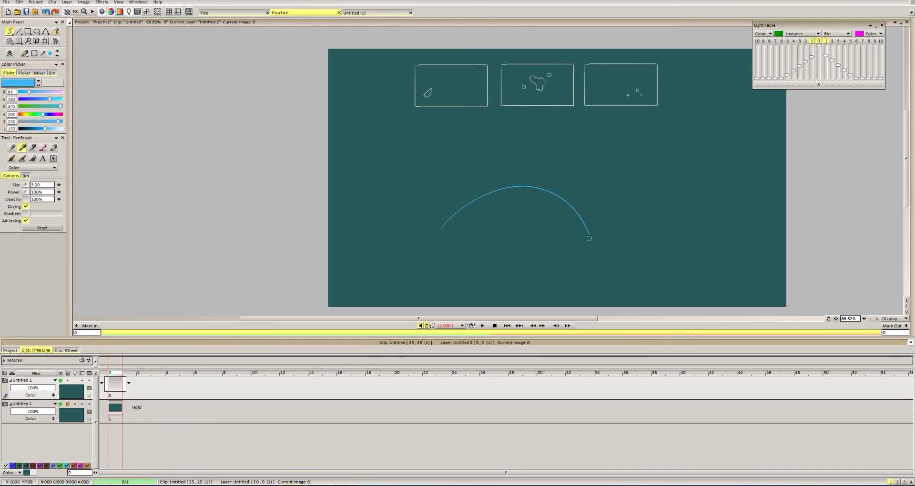
key("ctrl+z")
mouse_move(440, 247)
left_mouse_down()
mouse_move(465, 208)
mouse_move(600, 249)
mouse_move(605, 230)
left_mouse_up()
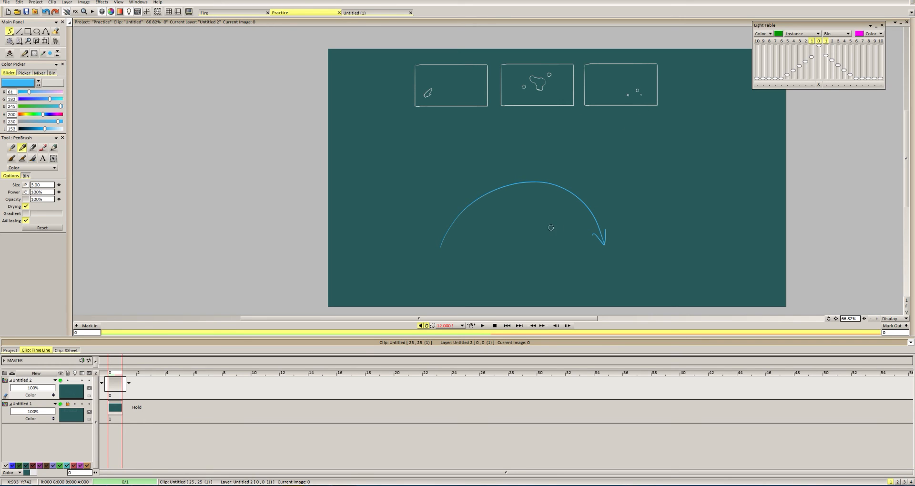
Lock the arc layer at 51% opacity, add layer Untitled 3 beneath the other layers and make it an anim layer.
left_click(61, 379)
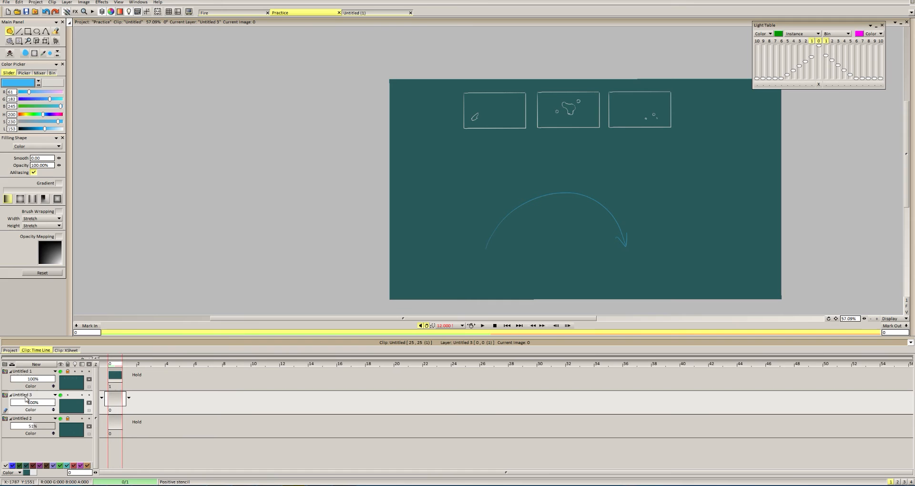
left_click_drag(25, 399, 26, 435)
right_click(119, 422)
left_click(140, 449)
Draw a filled blue teardrop at the start of the arc on the first image of layer Untitled 3.
scroll(493, 230, "up", 3)
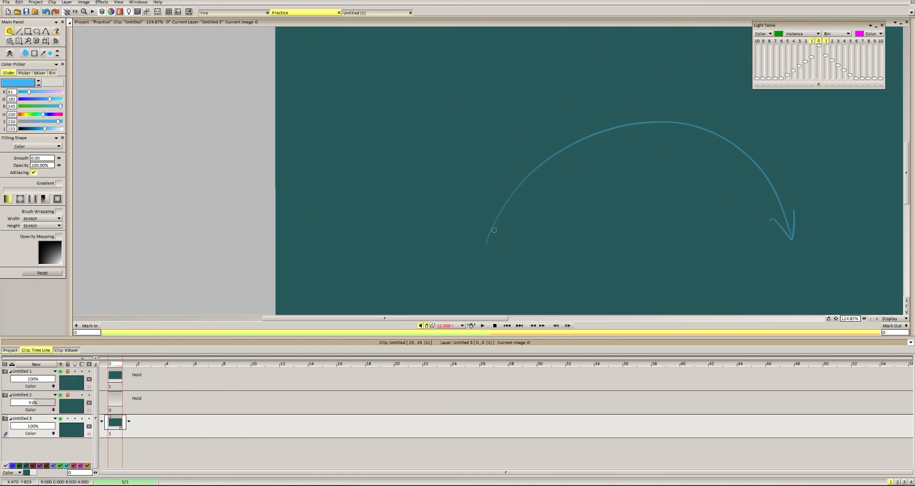
mouse_move(495, 224)
left_mouse_down()
mouse_move(480, 253)
mouse_move(488, 220)
mouse_move(481, 253)
left_mouse_up()
key("ctrl+z")
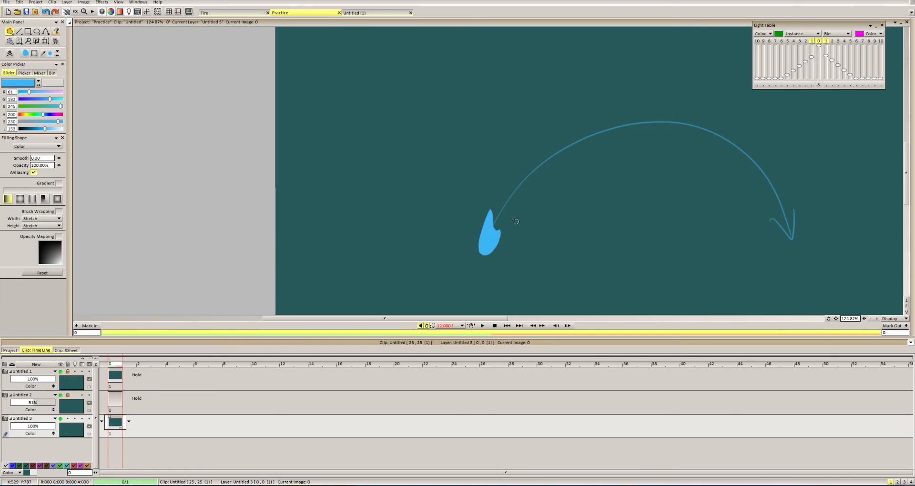
scroll(477, 224, "down", 4)
scroll(465, 210, "up", 3)
Extend layer Untitled 3 to three images with empty instances and turn on its light table at the second image.
left_click_drag(125, 422, 152, 423)
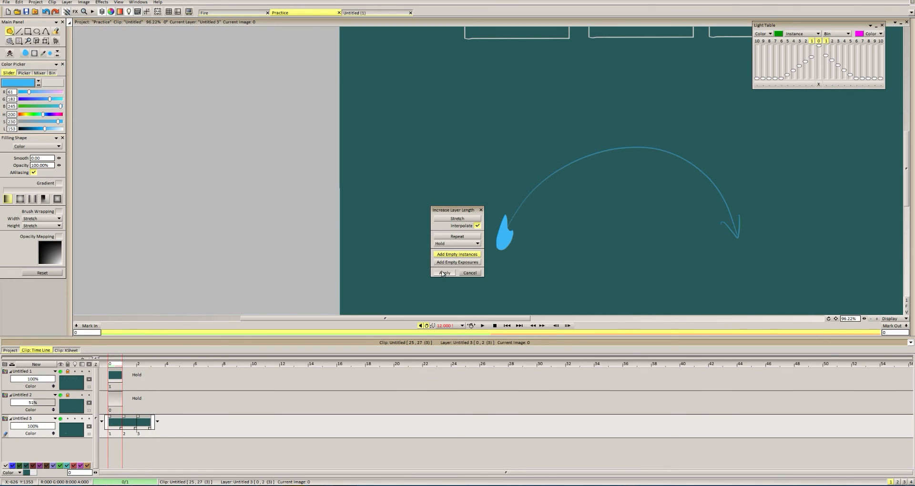
left_click(443, 272)
key("Right")
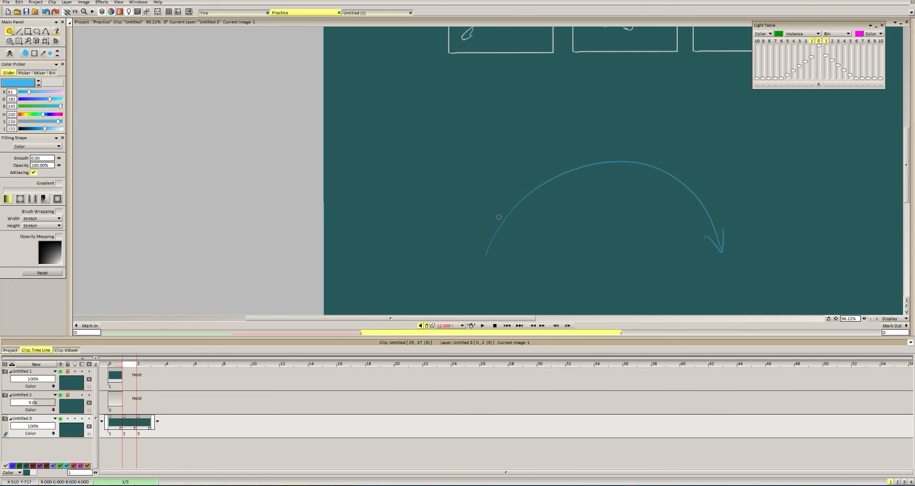
key("l")
Draw a larger elongated blue blob stretching up the first part of the arc on the second image.
scroll(529, 217, "down", 1)
scroll(498, 225, "up", 3)
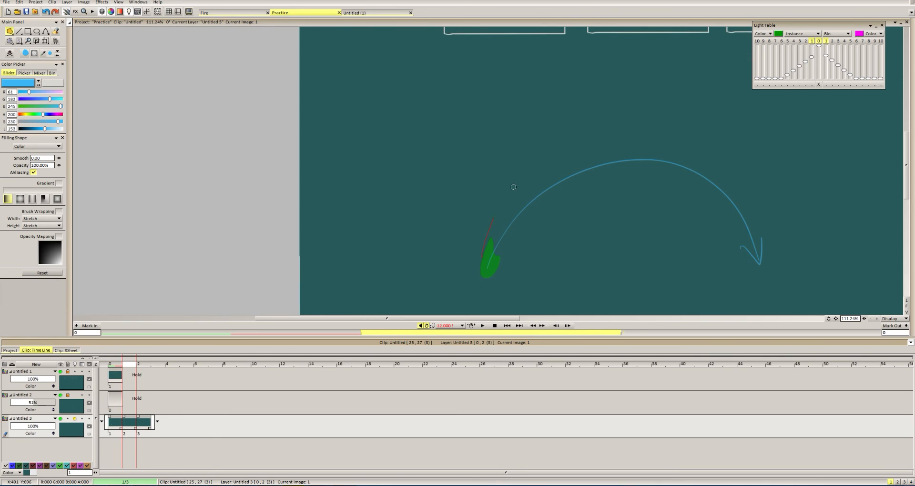
mouse_move(513, 186)
left_mouse_down()
mouse_move(492, 250)
mouse_move(563, 162)
left_mouse_up()
key("ctrl+z")
left_click_drag(510, 246, 488, 251)
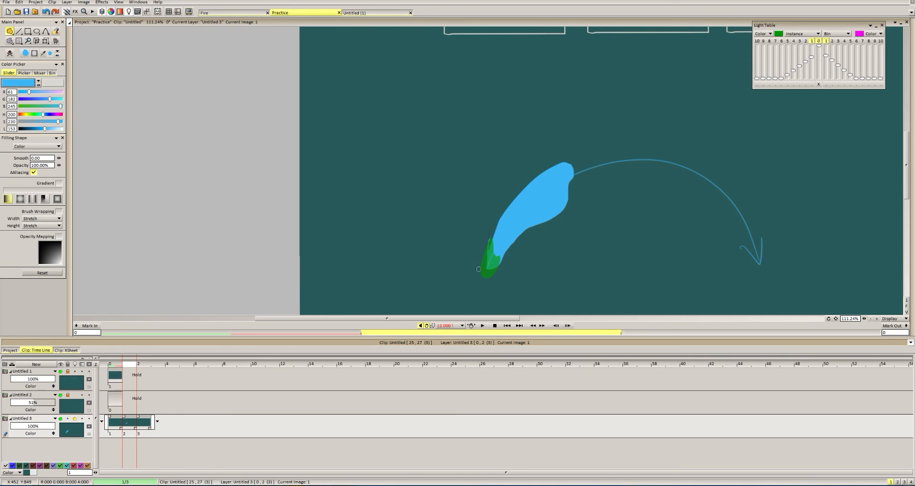
Draw the blob further along the arc with a narrow tail and lower lobe on the third image, refining its upper edge.
key("Right")
scroll(553, 188, "down", 2)
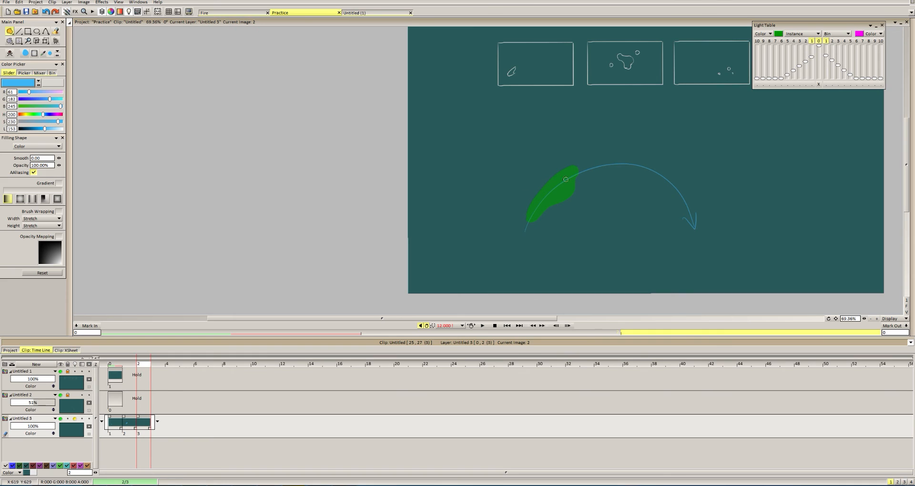
scroll(577, 174, "up", 2)
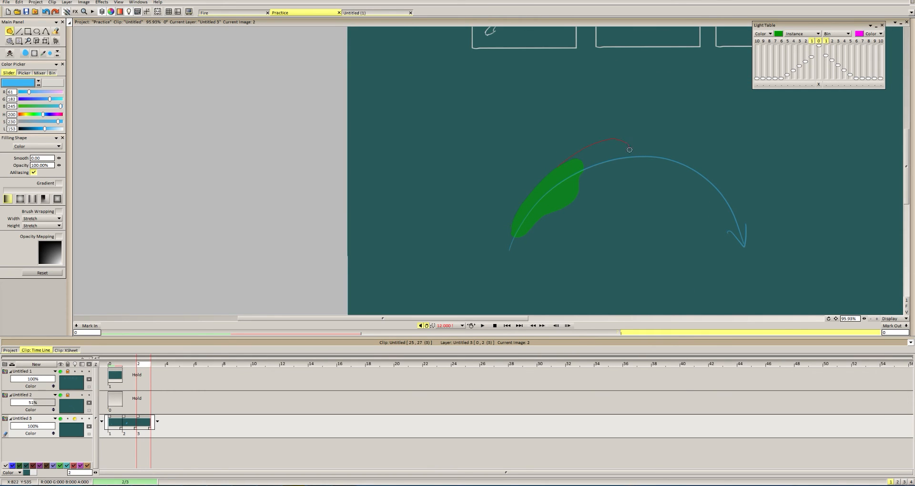
left_click_drag(541, 183, 557, 198)
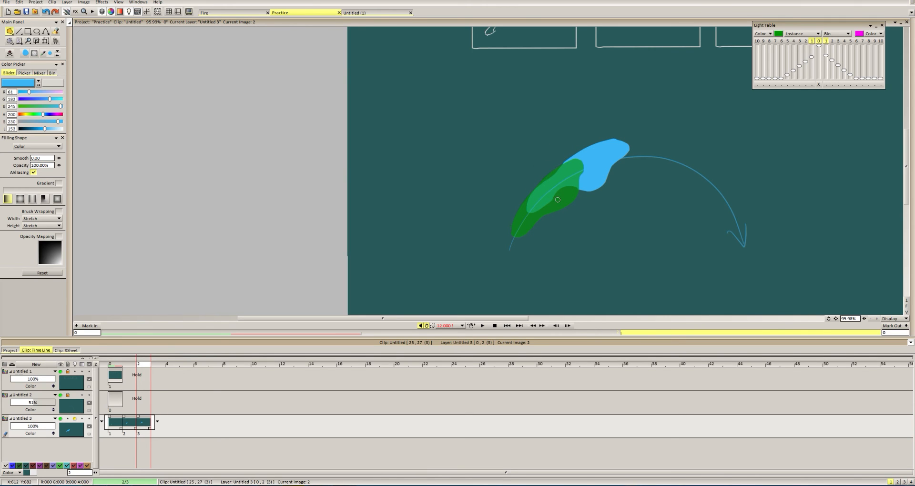
scroll(579, 186, "up", 2)
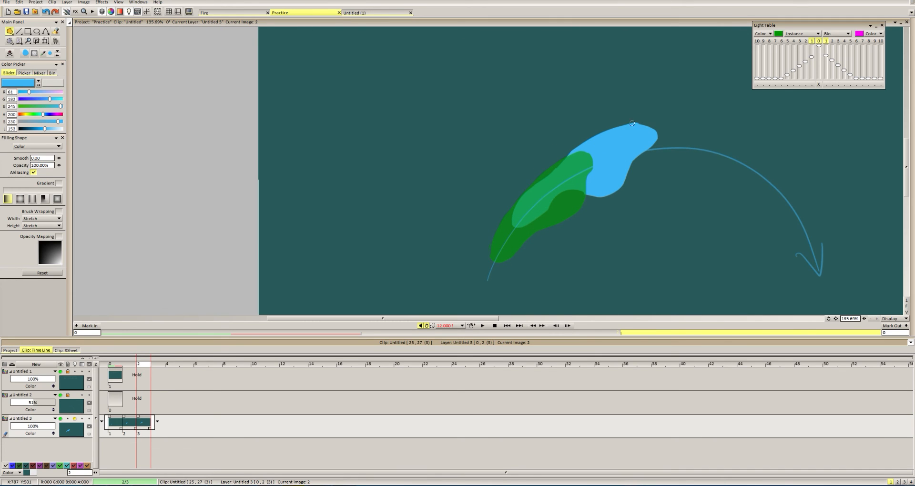
scroll(632, 123, "down", 3)
scroll(609, 147, "up", 3)
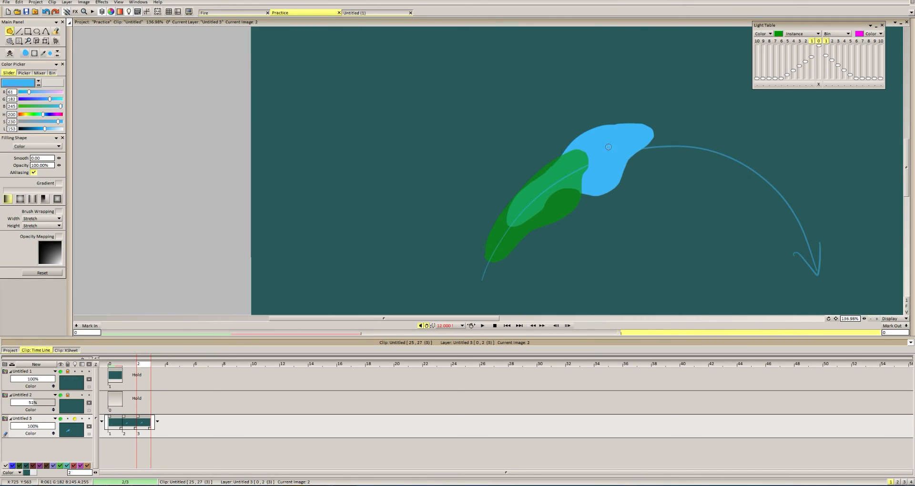
mouse_move(608, 122)
left_mouse_down()
mouse_move(660, 115)
mouse_move(659, 106)
mouse_move(623, 153)
mouse_move(648, 138)
mouse_move(625, 170)
left_mouse_up()
Extend layer Untitled 3 to six images and draw the main blob with a separate tail droplet on the fourth image.
left_click_drag(153, 423, 195, 424)
key("Right")
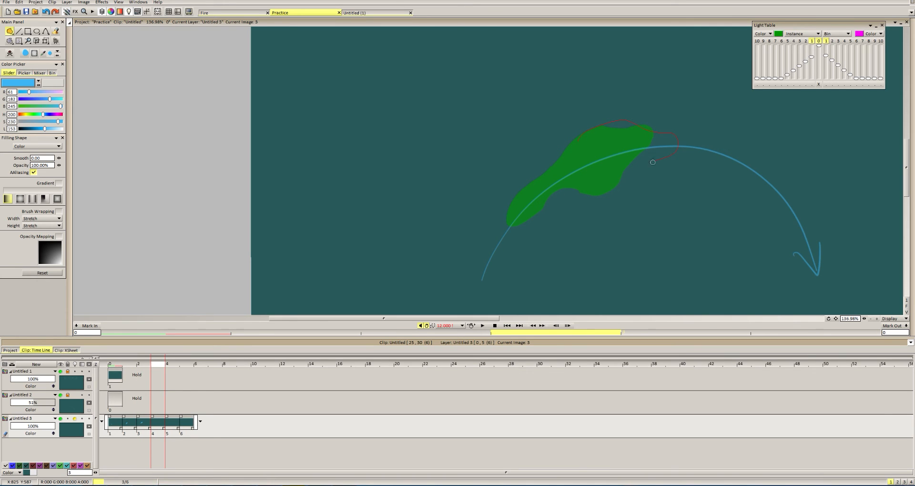
mouse_move(581, 159)
left_mouse_down()
mouse_move(599, 136)
mouse_move(624, 129)
mouse_move(675, 134)
mouse_move(689, 151)
mouse_move(662, 139)
mouse_move(673, 138)
mouse_move(662, 128)
mouse_move(651, 140)
mouse_move(663, 138)
left_mouse_up()
key("ctrl+z")
key("ctrl+z")
key("ctrl+z")
key("ctrl+z")
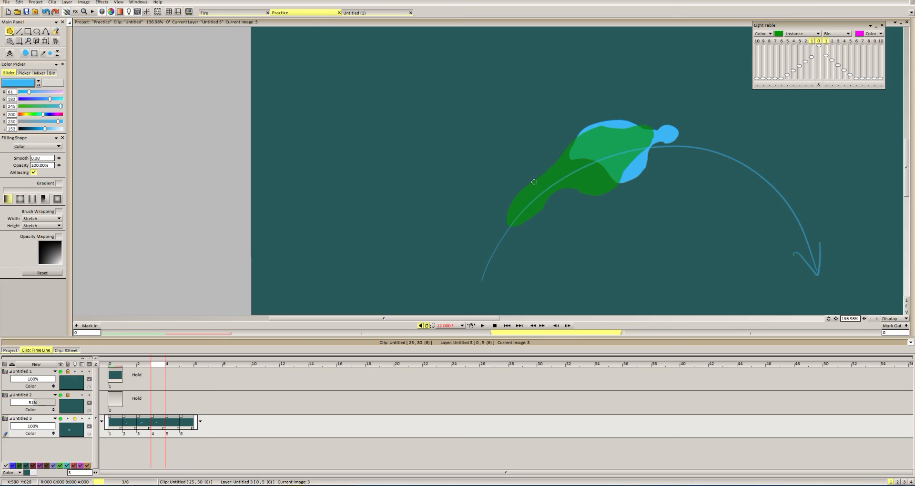
mouse_move(548, 171)
left_mouse_down()
mouse_move(534, 196)
mouse_move(555, 192)
left_mouse_up()
key("ctrl+z")
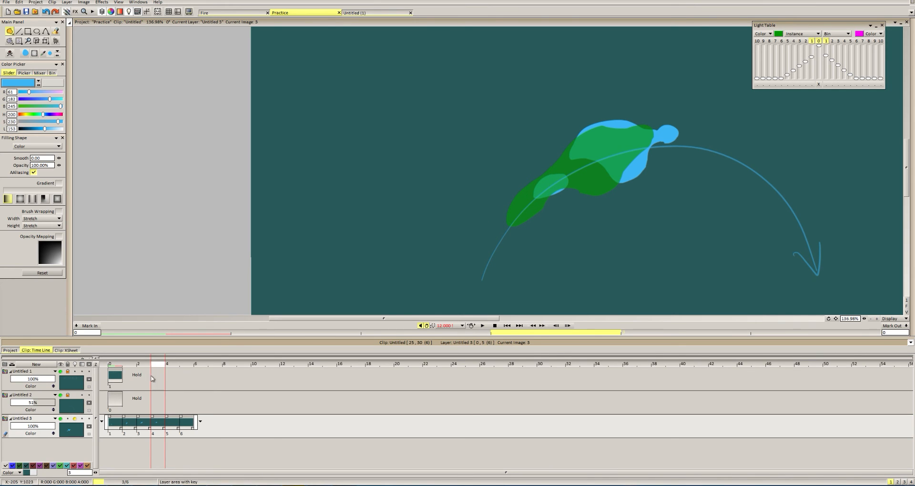
Draw the small tail droplet dropping progressively below the arc on the fifth and sixth images.
key("Right")
mouse_move(586, 197)
left_mouse_down()
mouse_move(579, 188)
mouse_move(591, 186)
left_mouse_up()
key("ctrl+z")
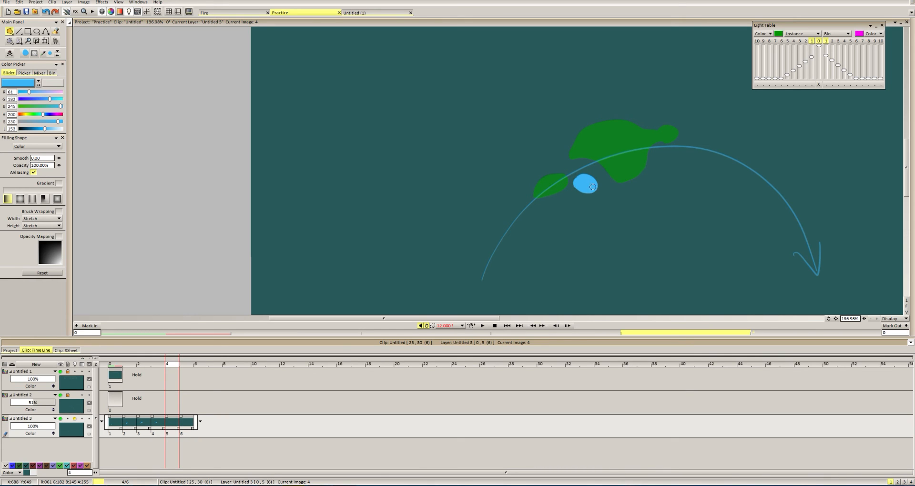
mouse_move(160, 364)
left_mouse_down()
mouse_move(113, 370)
mouse_move(185, 376)
left_mouse_up()
mouse_move(607, 198)
left_mouse_down()
mouse_move(607, 213)
mouse_move(606, 203)
left_mouse_up()
key("ctrl+z")
key("ctrl+z")
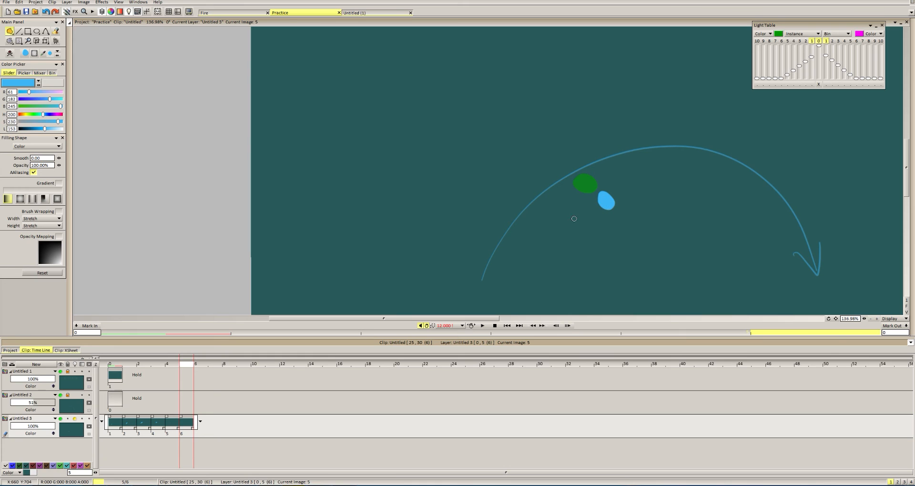
Extend layer Untitled 3 to nine images with empty instances and draw the droplet lower on the seventh image.
left_click_drag(196, 422, 239, 422)
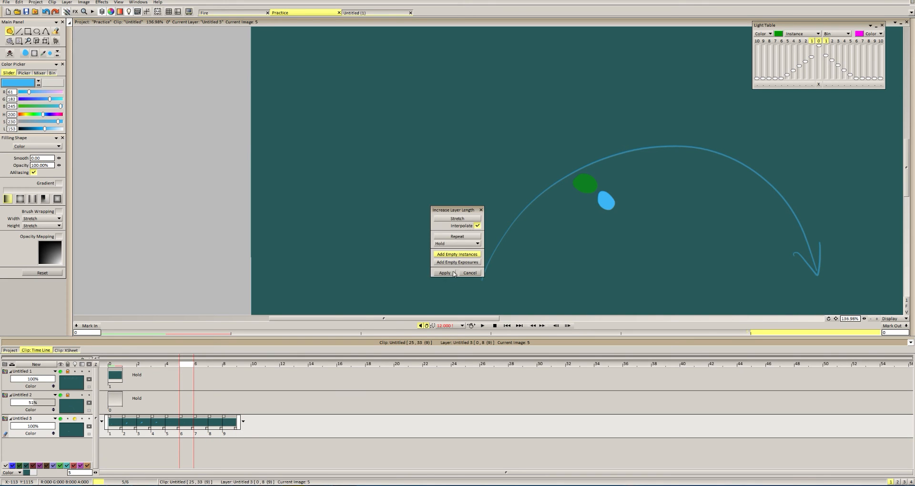
left_click(452, 273)
key("Right")
left_click_drag(617, 217, 616, 222)
Go back to the third image and play back the droplet animation with the full arc in view.
key("Left")
key("Left")
key("Left")
key("Left")
key("Return")
scroll(525, 213, "down", 3)
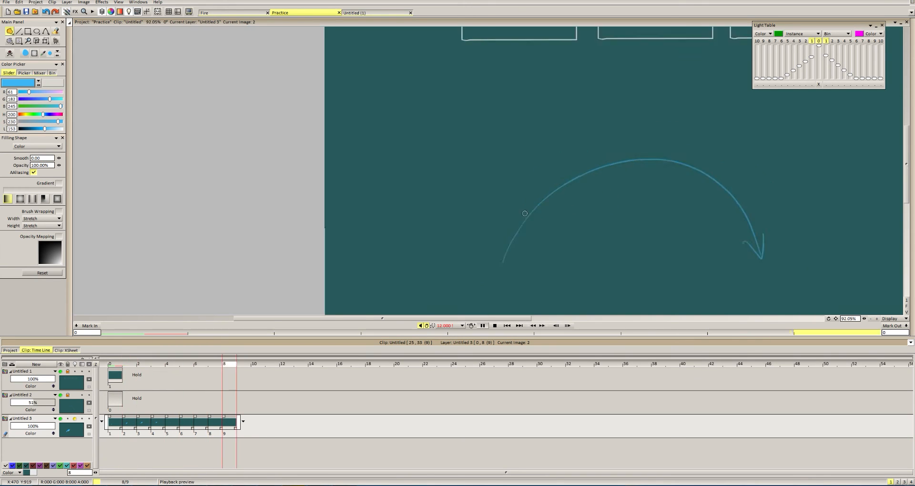
Return to the fifth image and reposition its tail droplet onto the arc, overlapping the front of the fourth image's tail droplet.
scroll(524, 214, "down", 2)
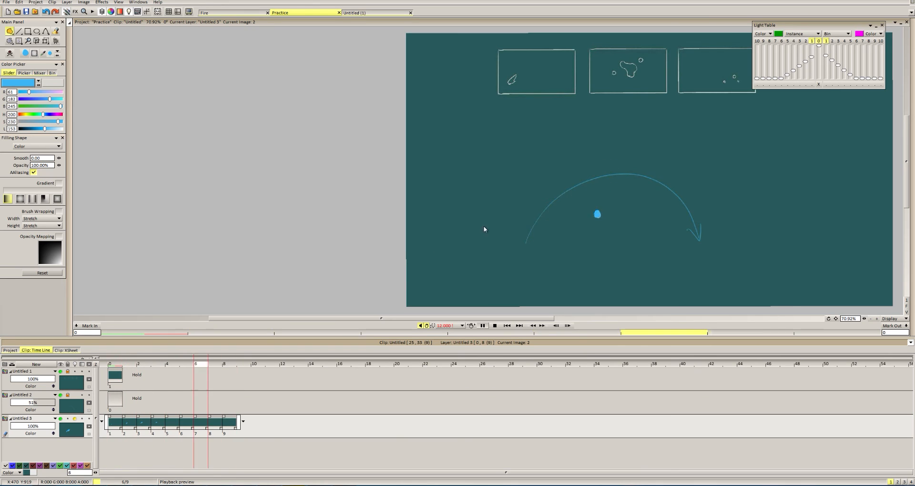
left_click(186, 366)
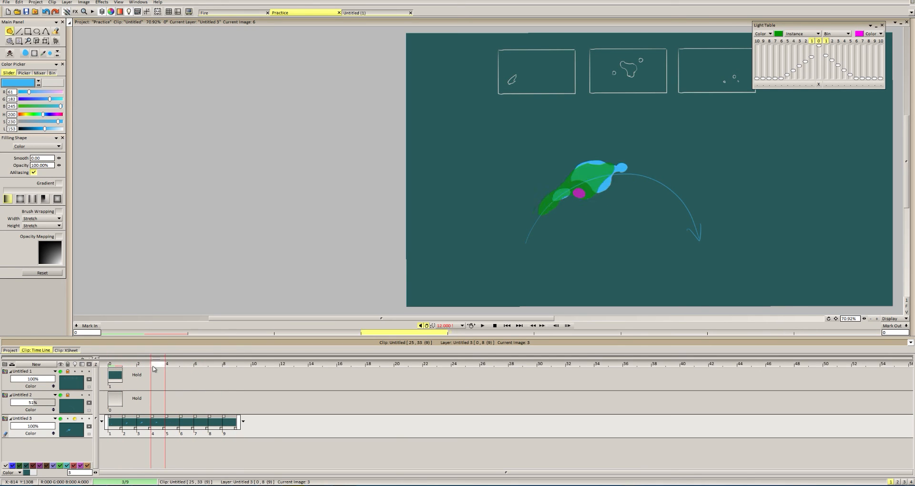
scroll(558, 186, "up", 5)
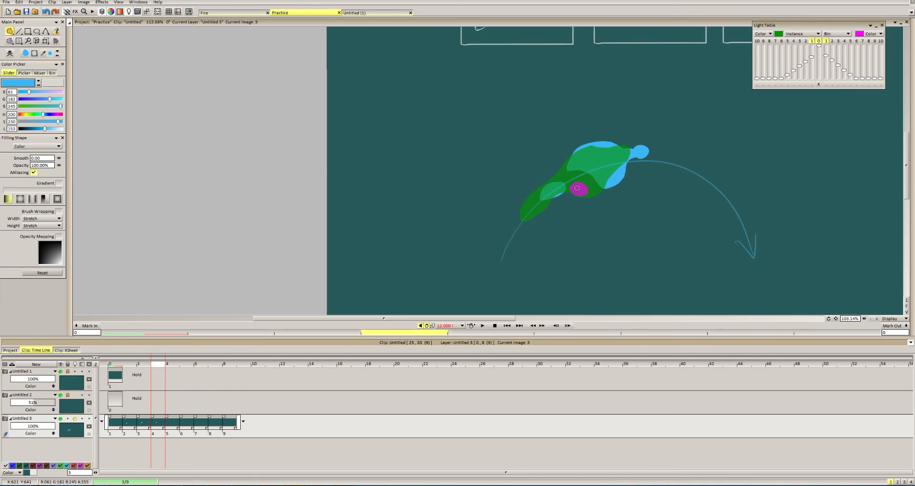
key("Right")
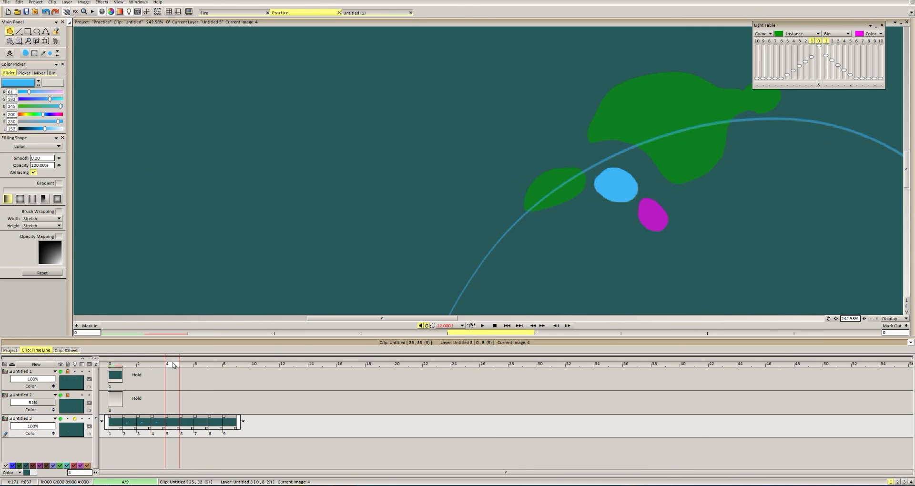
key("b")
left_click(585, 184)
key("f")
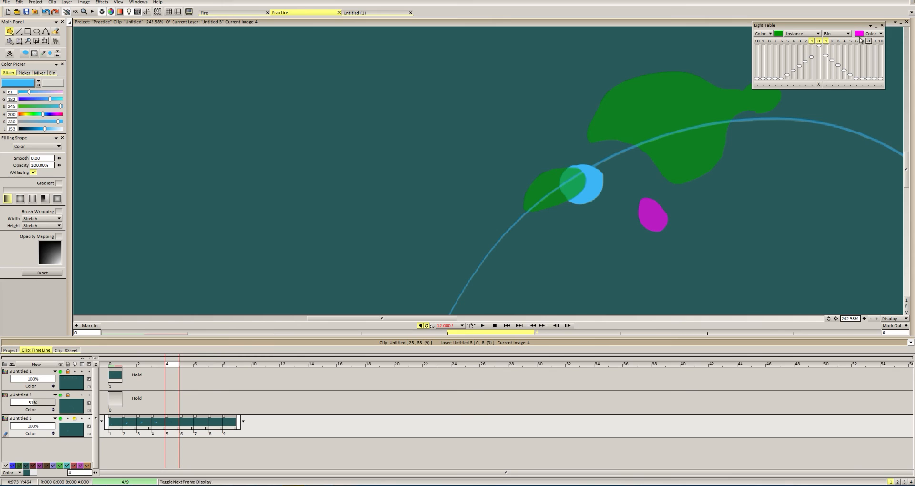
Show the three previous images on the light table and trim the lower tip of the blob's tail on the third image.
left_click(800, 42)
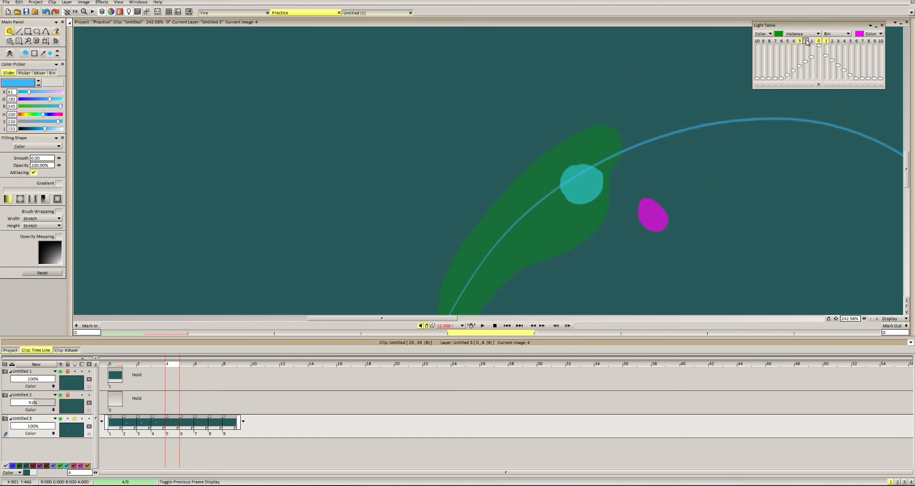
left_click_drag(567, 201, 561, 143)
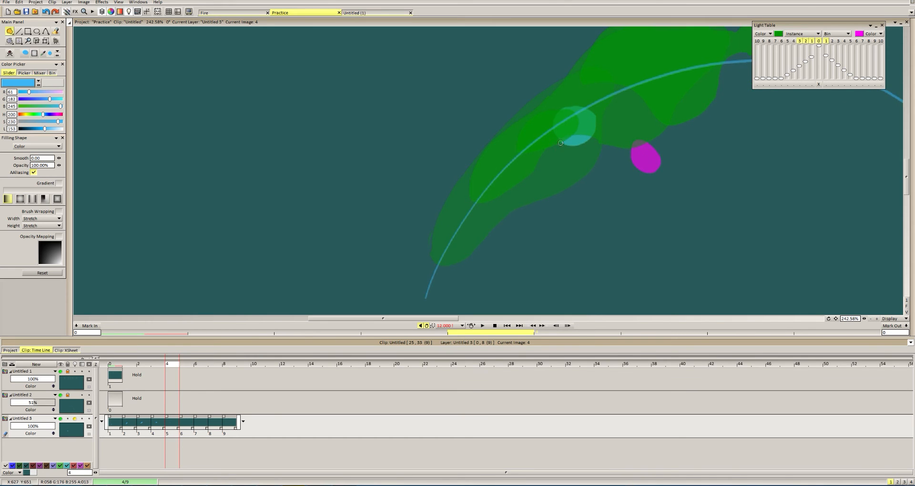
scroll(482, 190, "down", 1)
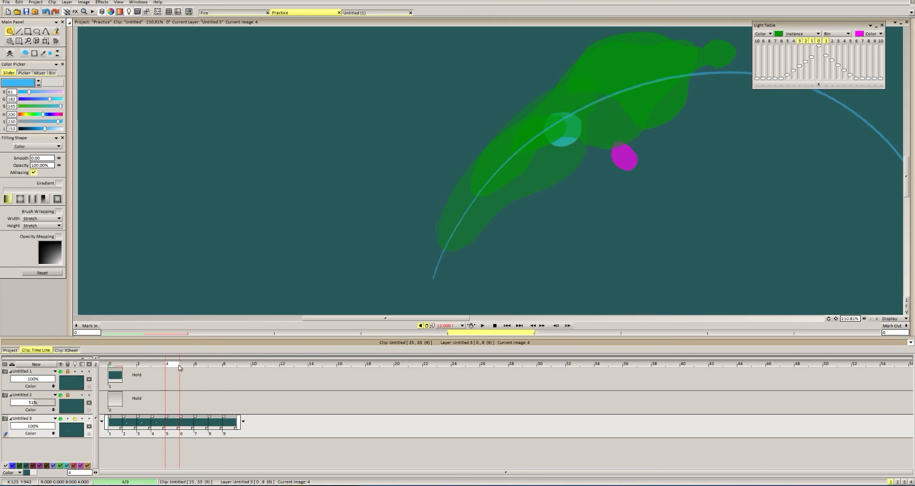
key("Left")
key("Left")
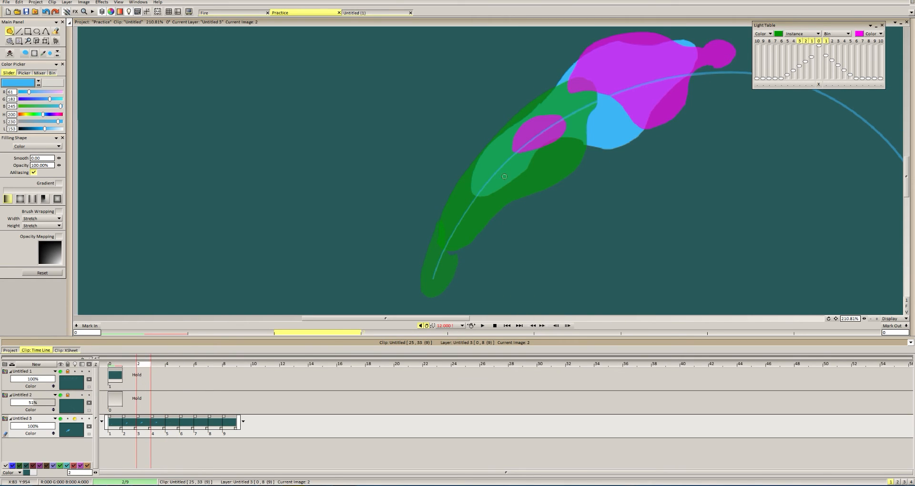
left_click_drag(518, 183, 519, 183)
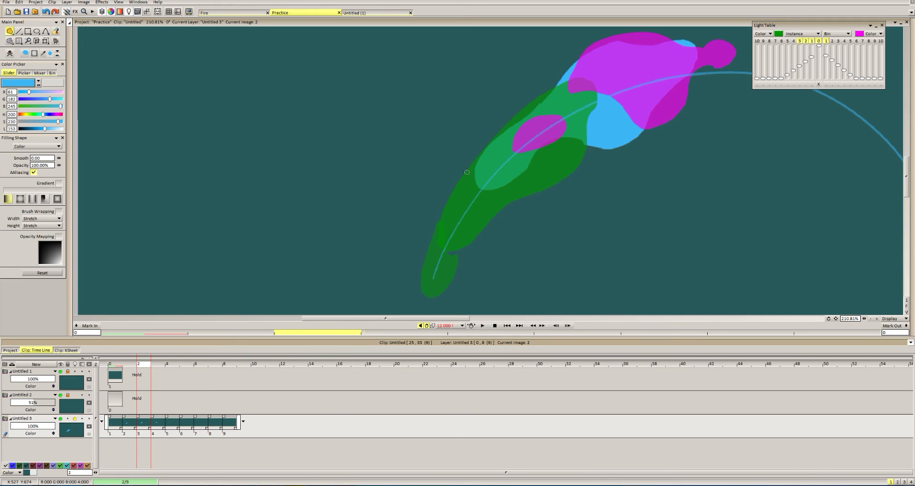
Cut and shift the fifth image's tail droplet slightly further along the arc, and reshape its rear edge.
left_click(152, 367)
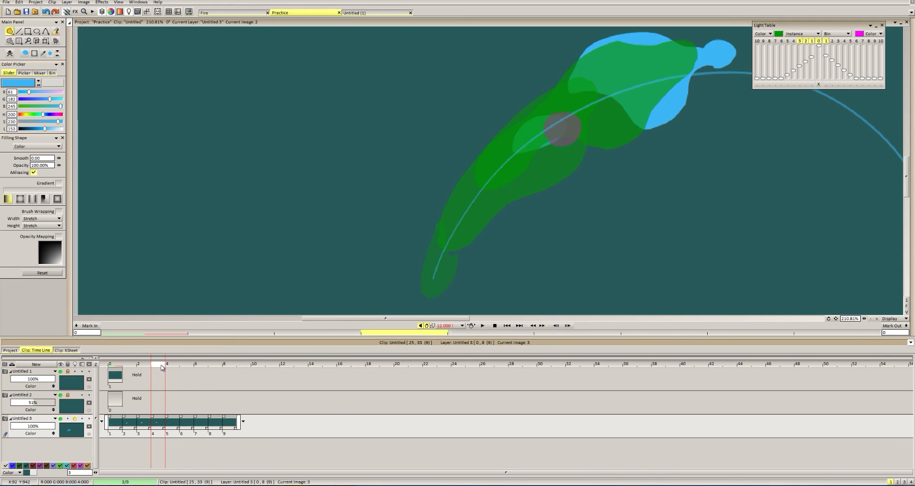
left_click(171, 367)
key("w")
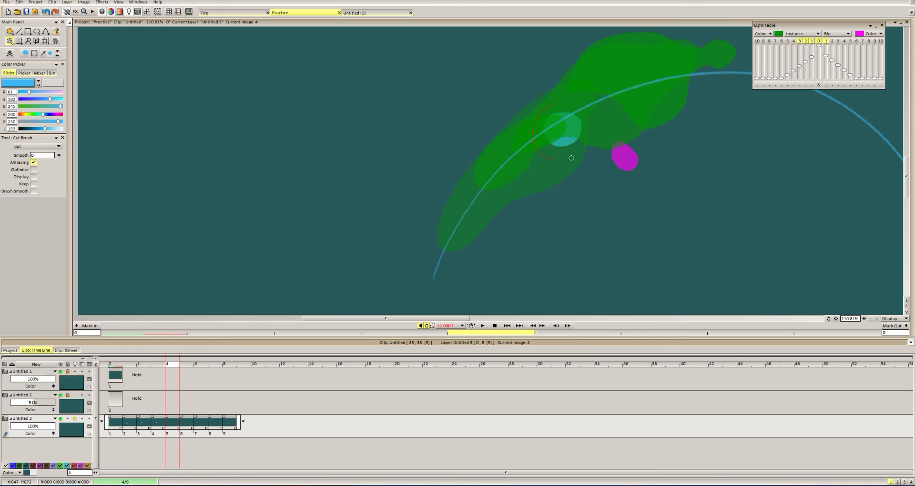
left_click_drag(571, 158, 570, 155)
left_click(580, 127)
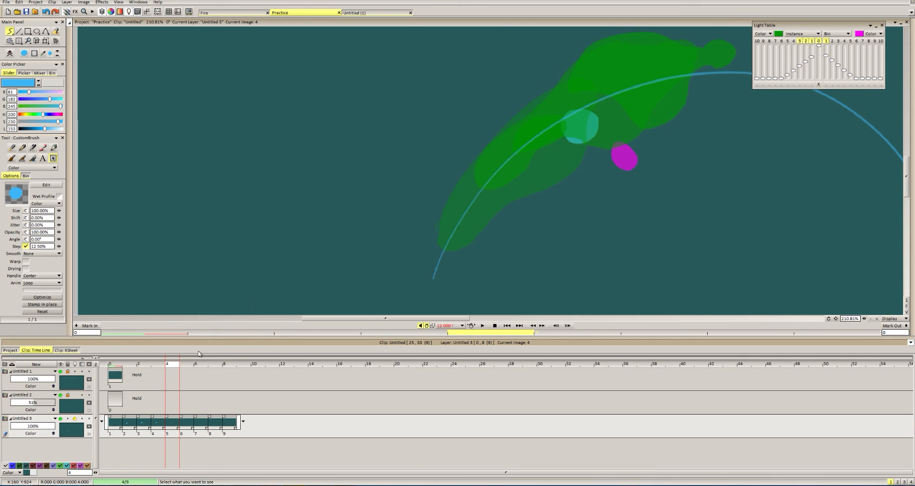
key("f")
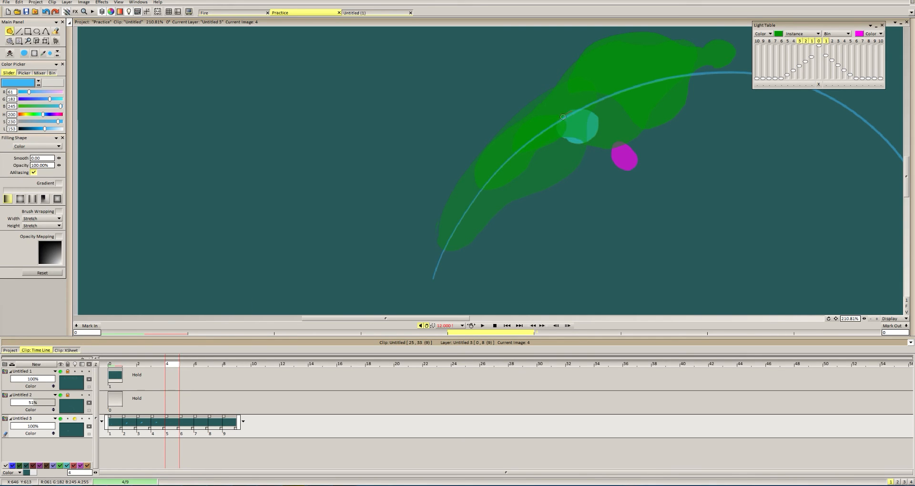
Move the sixth image's tail droplet up and back toward the previous one, and smooth its outline.
left_click(185, 365)
key("w")
mouse_move(619, 173)
left_mouse_down()
mouse_move(648, 151)
mouse_move(621, 172)
mouse_move(607, 136)
left_mouse_up()
key("f")
scroll(613, 144, "up", 3)
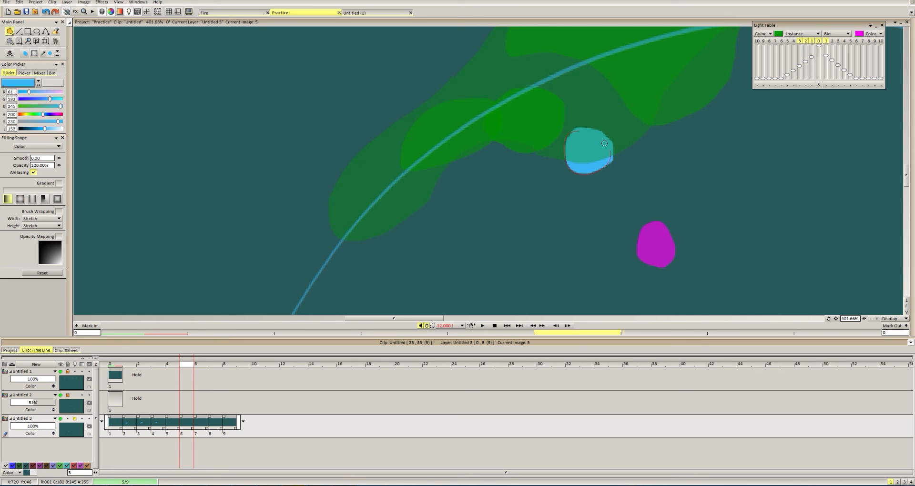
scroll(611, 154, "down", 4)
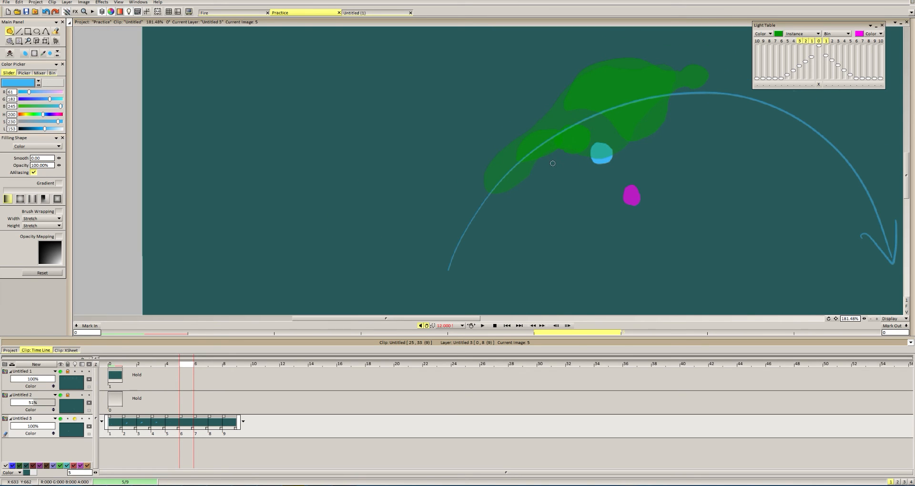
Move the seventh image's tail droplet up and back so it follows closely below the sixth image's droplet.
left_click(210, 368)
scroll(642, 174, "up", 2)
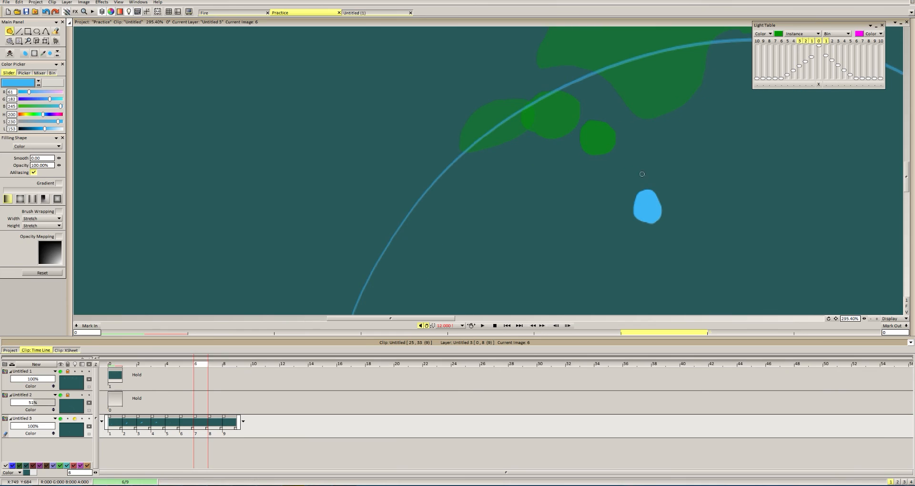
key("w")
mouse_move(635, 161)
left_mouse_down()
mouse_move(617, 161)
mouse_move(621, 176)
left_mouse_up()
left_click(623, 168)
key("shift+d")
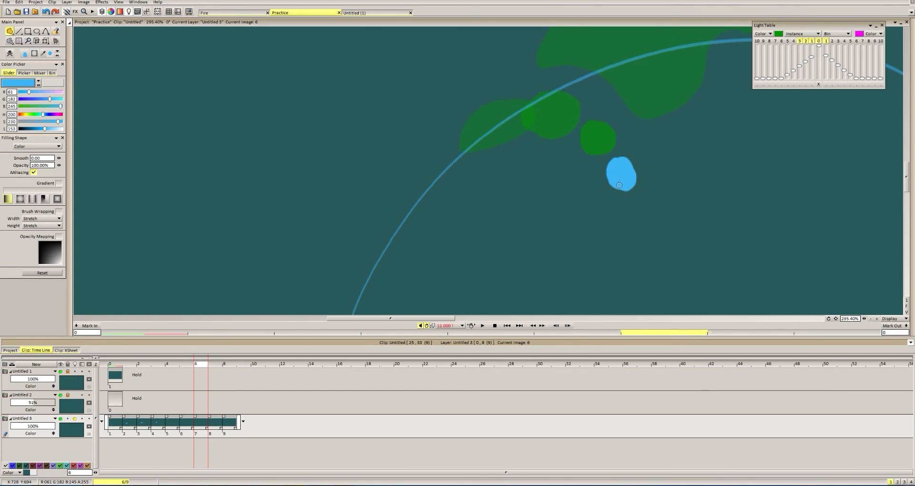
scroll(622, 178, "down", 3)
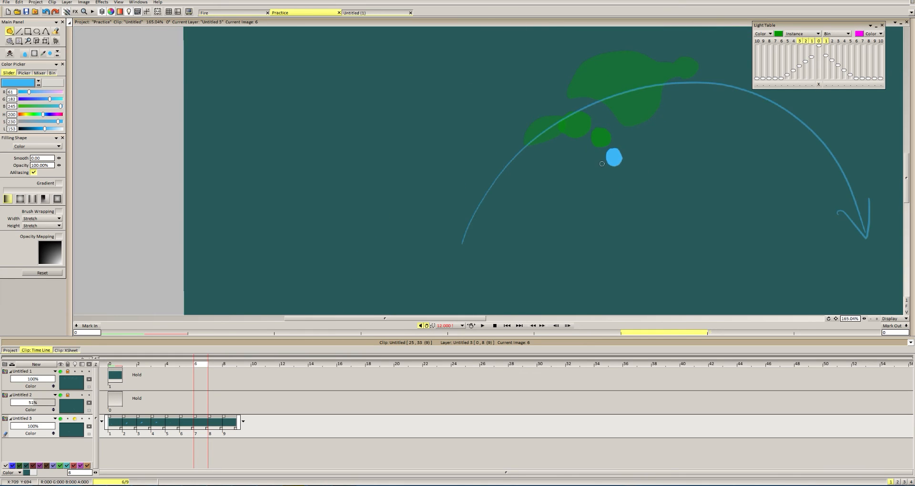
Draw a small tapered droplet on the eighth image below the seventh image's, undo the extra touch-ups, and play back the clip.
left_click(213, 367)
scroll(611, 166, "up", 3)
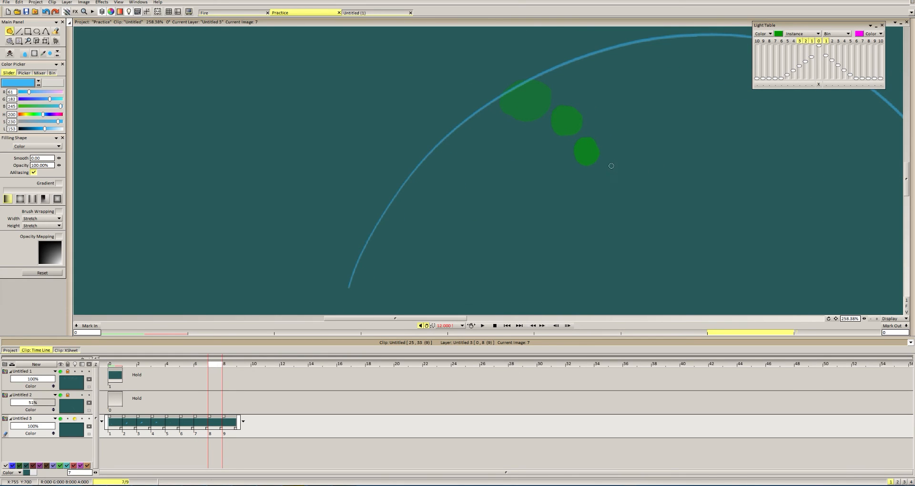
mouse_move(600, 173)
left_mouse_down()
mouse_move(608, 170)
mouse_move(609, 182)
mouse_move(608, 169)
left_mouse_up()
scroll(619, 165, "down", 3)
scroll(614, 167, "up", 2)
key("ctrl+z")
key("ctrl+z")
key("ctrl+z")
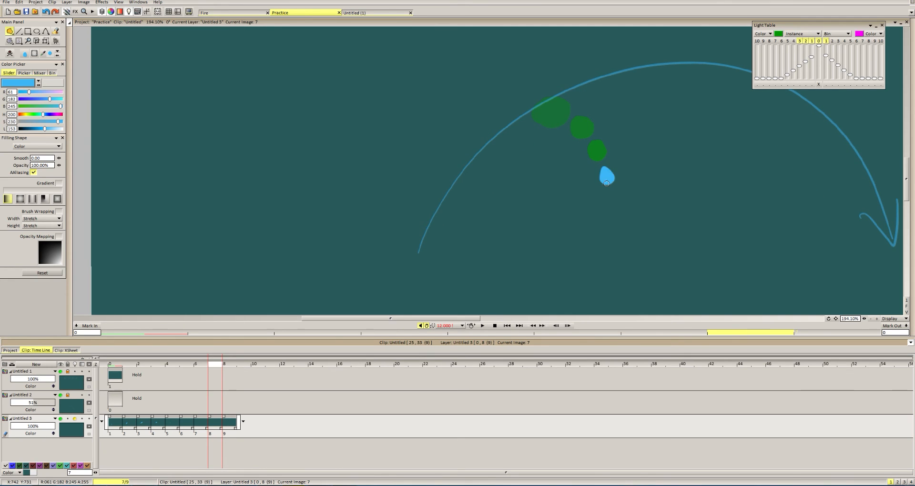
key("ctrl+z")
scroll(629, 165, "down", 8)
key("Return")
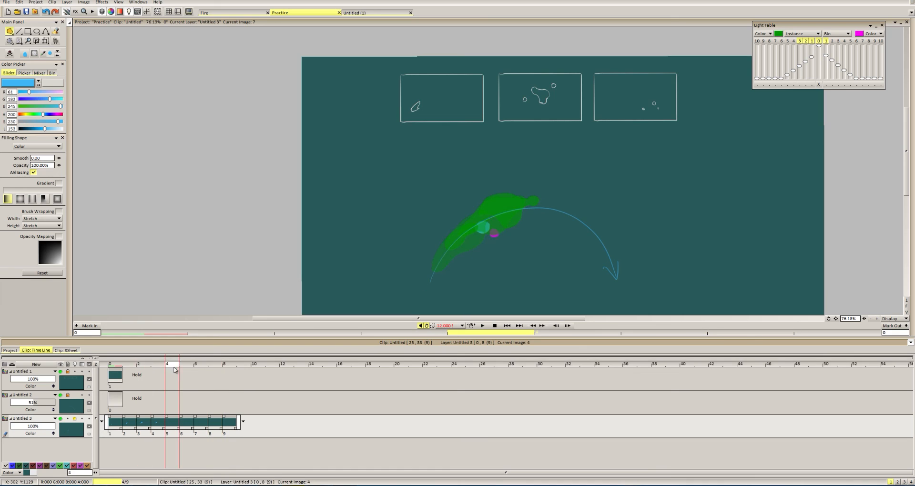
Draw the main water blob further along the arc on the fifth image, with a hollowed-out rear and a bulging lower lobe.
scroll(564, 185, "up", 7)
left_click_drag(552, 234, 552, 236)
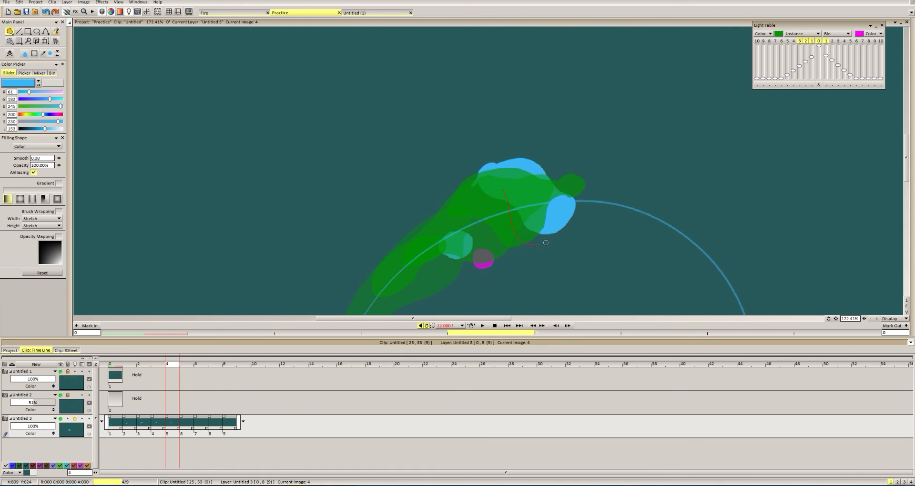
left_click_drag(477, 184, 481, 174)
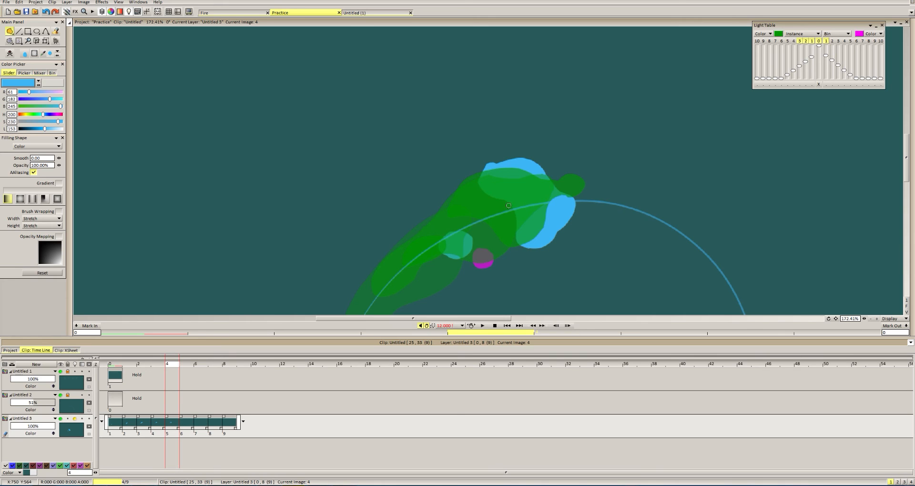
left_click_drag(484, 153, 487, 152)
scroll(531, 208, "down", 1)
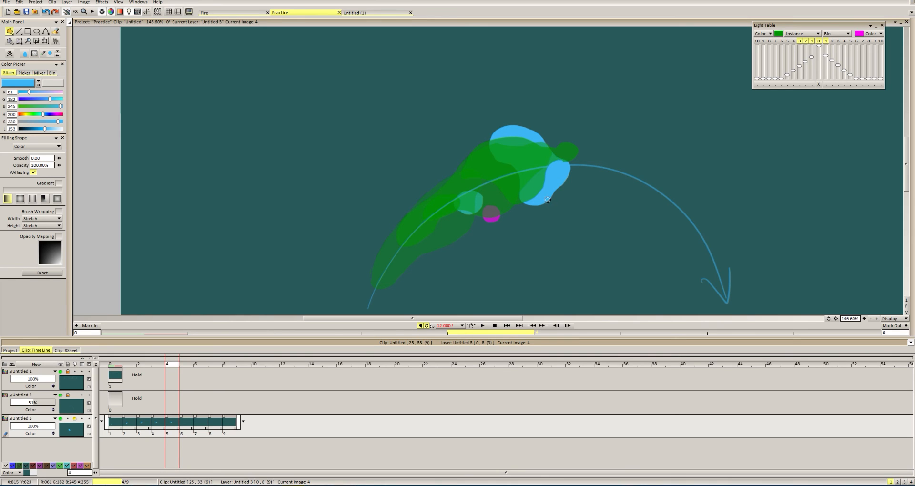
mouse_move(523, 194)
left_mouse_down()
mouse_move(554, 190)
mouse_move(549, 198)
mouse_move(555, 188)
left_mouse_up()
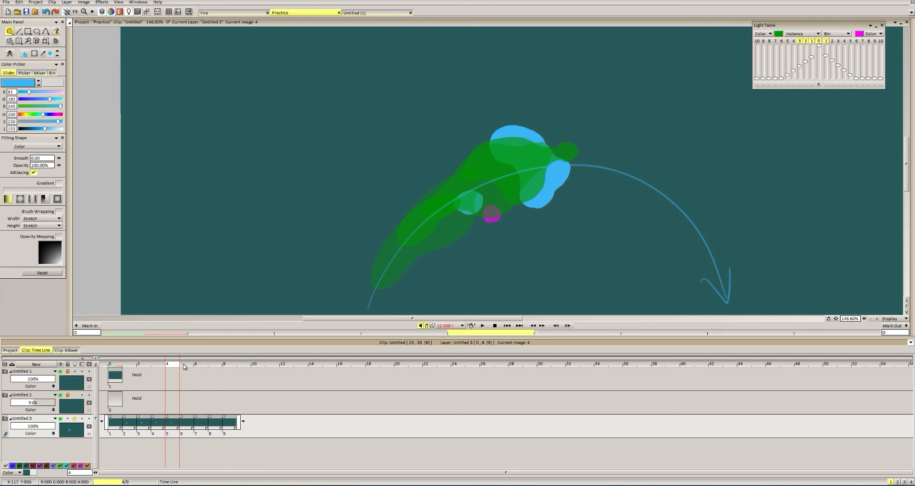
Refine the main blob's front and rear edges on the fifth image and add a separate lead droplet just ahead of it.
scroll(572, 152, "up", 2)
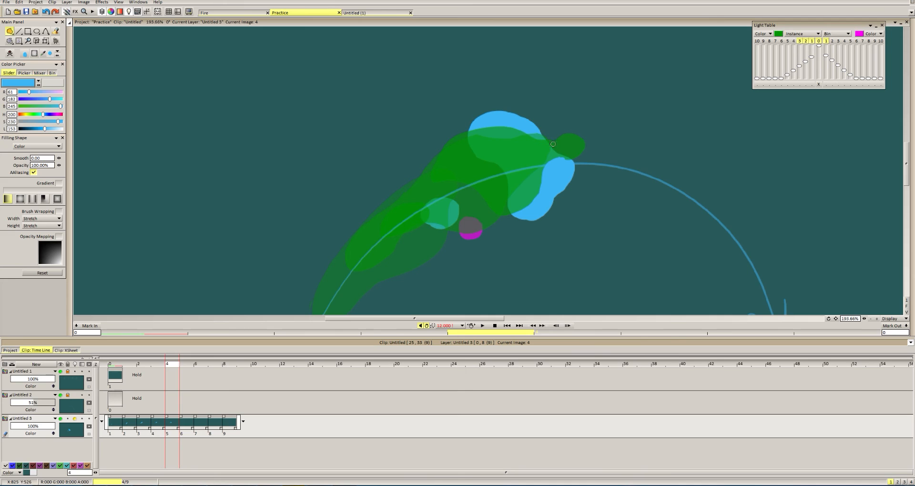
left_click_drag(550, 142, 558, 164)
mouse_move(545, 207)
left_mouse_down()
mouse_move(543, 148)
mouse_move(554, 190)
mouse_move(541, 210)
mouse_move(565, 195)
mouse_move(529, 150)
mouse_move(558, 150)
mouse_move(542, 127)
mouse_move(566, 151)
left_mouse_up()
key("ctrl+z")
key("ctrl+z")
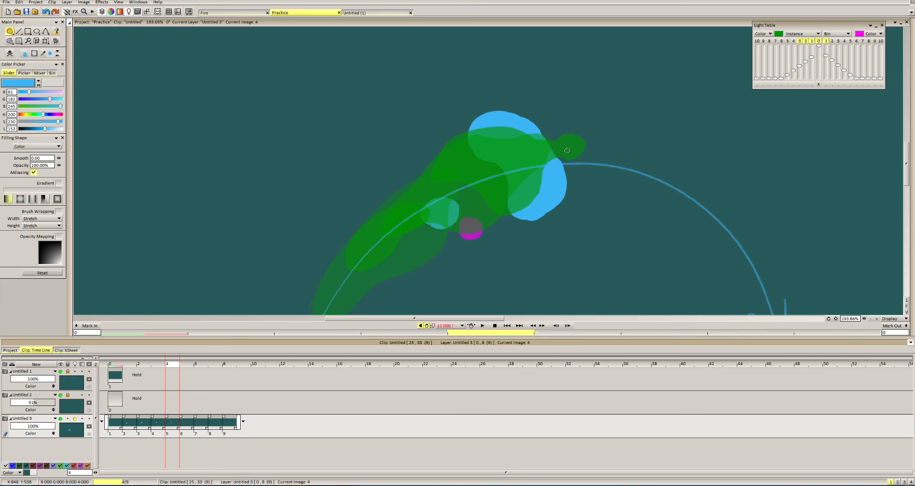
mouse_move(523, 220)
left_mouse_down()
mouse_move(552, 201)
mouse_move(555, 164)
left_mouse_up()
mouse_move(538, 127)
left_mouse_down()
mouse_move(531, 169)
mouse_move(585, 158)
left_mouse_up()
key("ctrl+z")
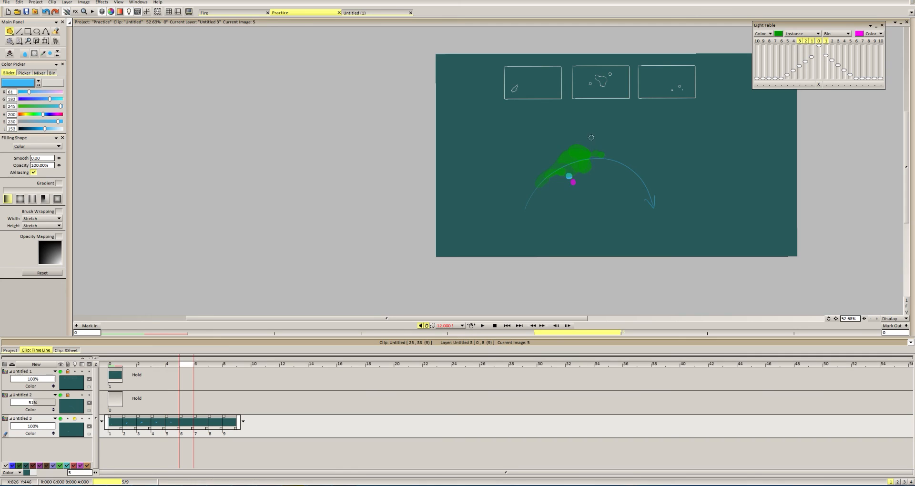
scroll(591, 138, "up", 5)
key("Left")
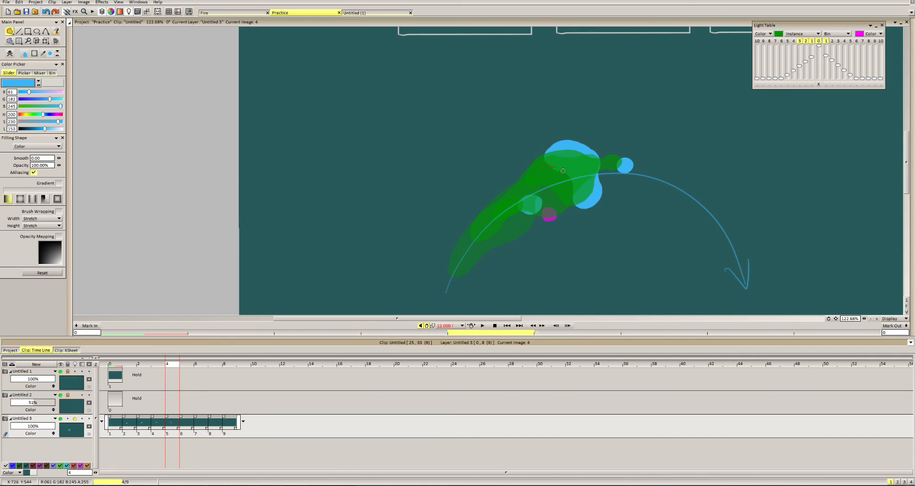
left_click_drag(563, 171, 564, 174)
Break the main blob on the sixth image into an upper and a lower droplet, with a small lead droplet ahead.
key("Right")
mouse_move(601, 145)
left_mouse_down()
mouse_move(616, 146)
mouse_move(599, 153)
left_mouse_up()
mouse_move(602, 195)
left_mouse_down()
mouse_move(616, 211)
mouse_move(599, 196)
left_mouse_up()
key("ctrl+z")
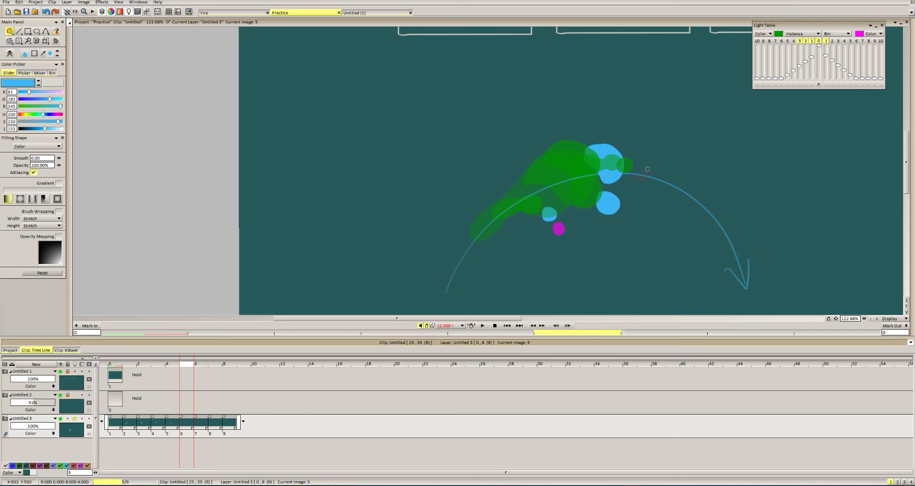
mouse_move(647, 169)
left_mouse_down()
mouse_move(614, 145)
mouse_move(630, 167)
mouse_move(614, 168)
mouse_move(627, 136)
left_mouse_up()
scroll(634, 164, "down", 5)
Draw a crescent-shaped upper blob near the arc's peak and a lower droplet on the seventh image, undoing unwanted shaping strokes.
key("Right")
scroll(615, 146, "up", 5)
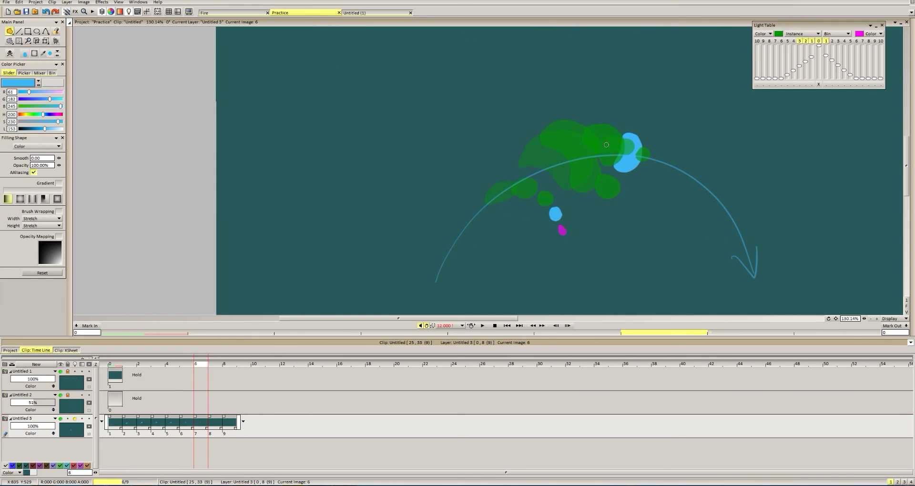
scroll(623, 178, "up", 5)
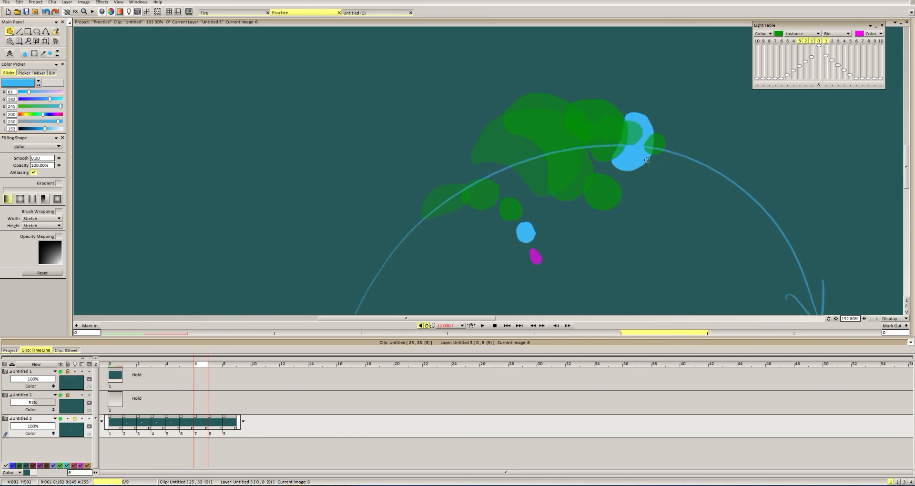
scroll(631, 162, "up", 1)
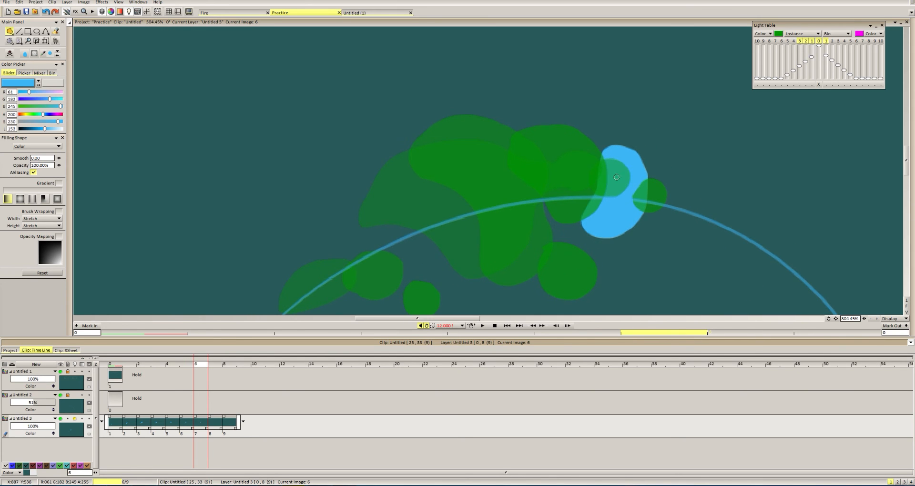
left_click_drag(615, 148, 641, 185)
key("ctrl+z")
mouse_move(610, 153)
left_mouse_down()
mouse_move(628, 145)
mouse_move(631, 193)
left_mouse_up()
key("ctrl+z")
mouse_move(608, 152)
left_mouse_down()
mouse_move(649, 166)
mouse_move(626, 198)
mouse_move(601, 194)
mouse_move(589, 168)
mouse_move(574, 234)
mouse_move(583, 244)
mouse_move(561, 183)
mouse_move(582, 182)
mouse_move(577, 197)
mouse_move(598, 197)
mouse_move(594, 178)
mouse_move(580, 185)
mouse_move(592, 183)
mouse_move(584, 168)
mouse_move(597, 188)
left_mouse_up()
scroll(606, 191, "down", 2)
key("ctrl+z")
key("ctrl+z")
scroll(639, 175, "down", 6)
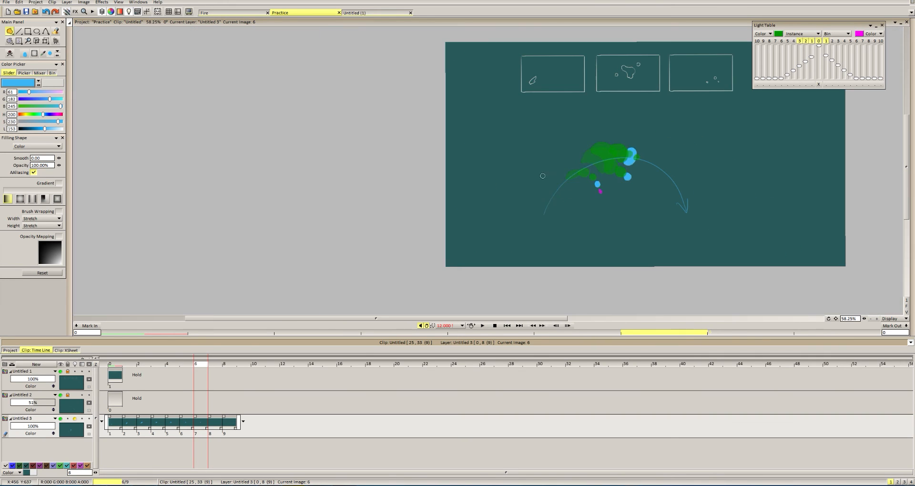
Add a small lead droplet ahead of the crescent blob on the seventh image and play the animation back.
key("Return")
key("Return")
scroll(645, 164, "up", 5)
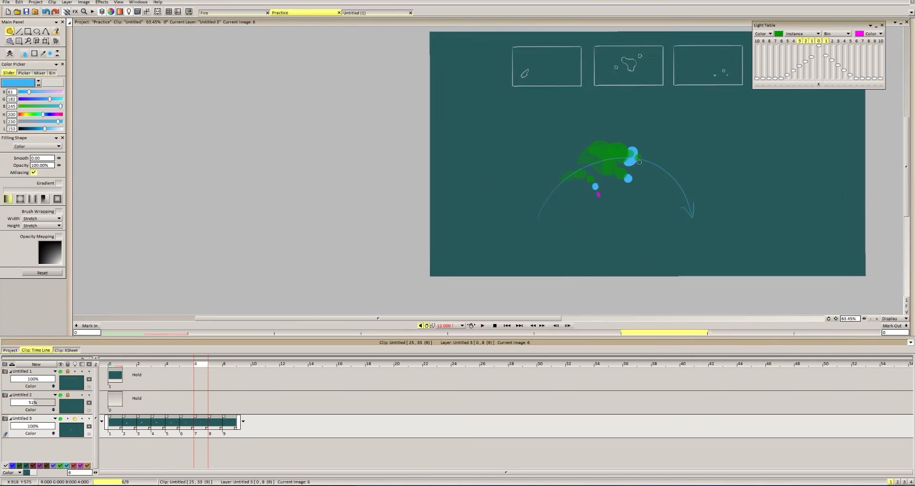
mouse_move(644, 163)
left_mouse_down()
mouse_move(641, 155)
mouse_move(650, 159)
left_mouse_up()
scroll(650, 161, "down", 5)
key("Return")
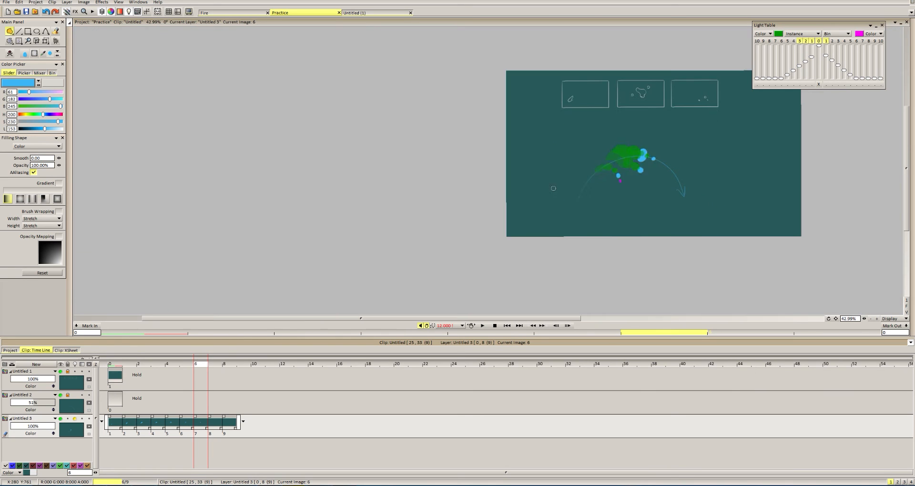
Draw a lower droplet, a small lead droplet and an upper blob along the arc on the eighth image.
key("Return")
scroll(649, 169, "up", 4)
left_click(636, 186)
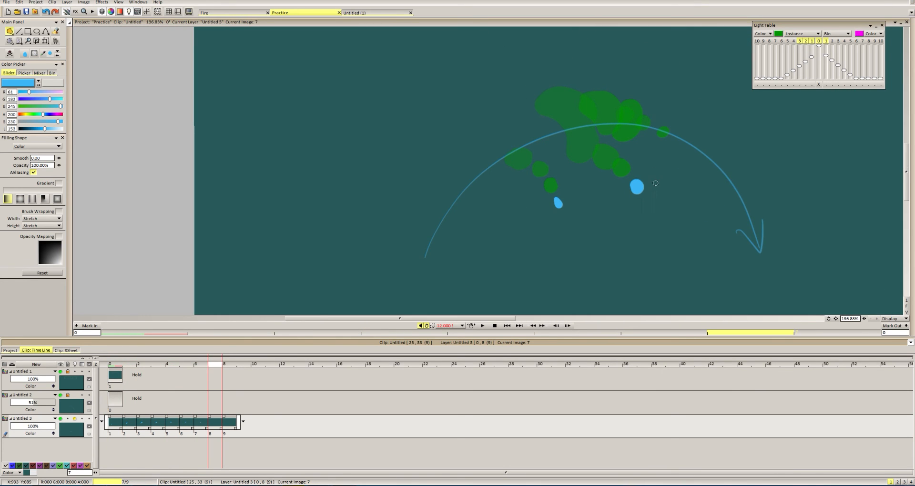
left_click(682, 141)
scroll(646, 130, "up", 1)
mouse_move(627, 135)
left_mouse_down()
mouse_move(623, 143)
mouse_move(644, 142)
left_mouse_up()
scroll(665, 129, "down", 5)
key("Return")
key("Return")
scroll(659, 136, "up", 6)
scroll(634, 150, "down", 5)
key("Return")
key("Return")
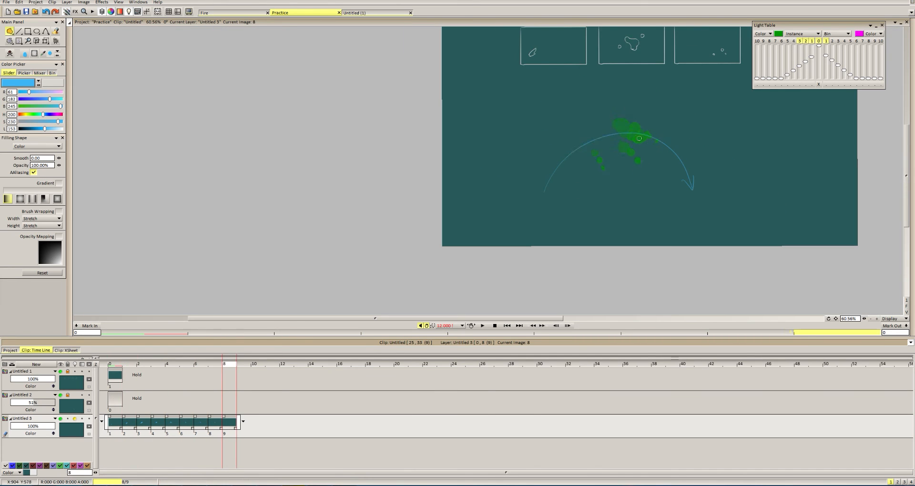
Draw the main droplet, two smaller droplets ahead of it and a lower droplet on the ninth image.
scroll(643, 144, "up", 5)
left_click(664, 133)
left_click(689, 149)
left_click(644, 197)
scroll(662, 176, "down", 6)
Extend the layer to 11 images, show one previous image on the light table, and draw a main droplet with smaller ones on the tenth image.
left_click_drag(239, 423, 267, 423)
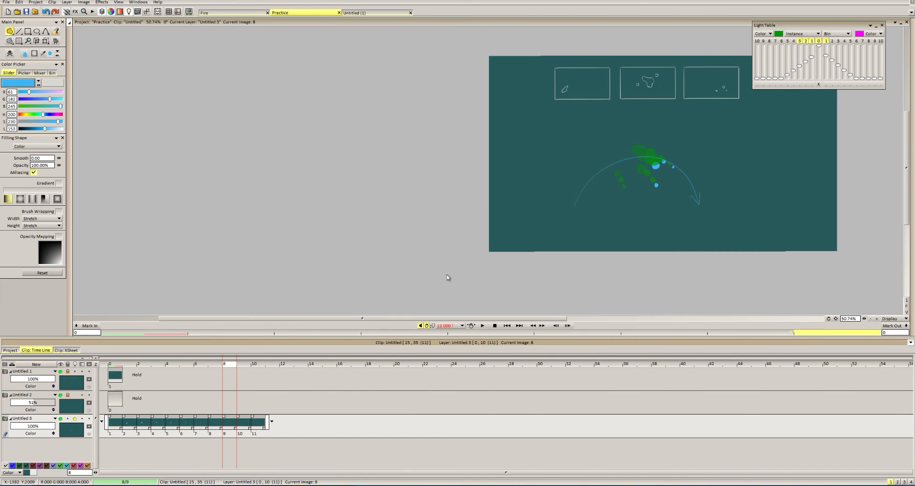
key("Right")
scroll(656, 167, "up", 6)
mouse_move(659, 174)
left_mouse_down()
mouse_move(680, 177)
mouse_move(662, 173)
left_mouse_up()
left_click_drag(799, 41, 806, 41)
scroll(638, 162, "up", 1)
key("ctrl+x")
left_click(639, 162)
key("shift+d")
left_click_drag(696, 151, 699, 151)
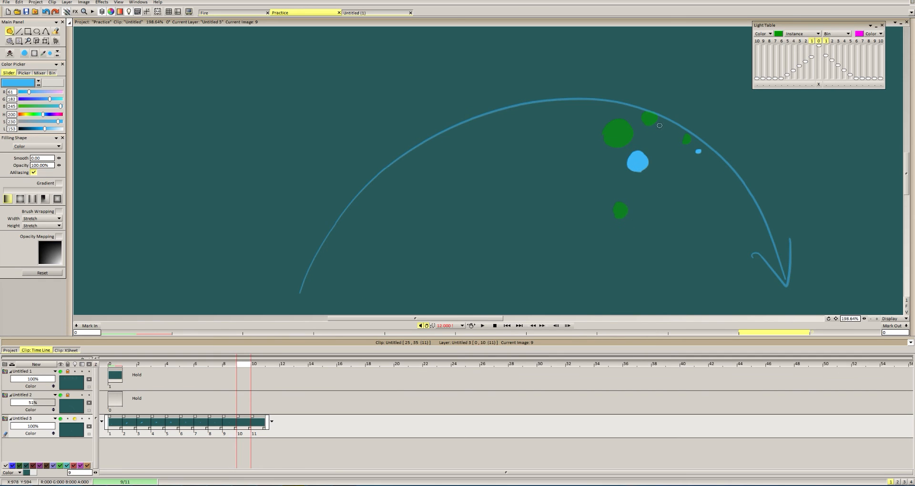
left_click_drag(659, 127, 662, 128)
scroll(663, 114, "down", 4)
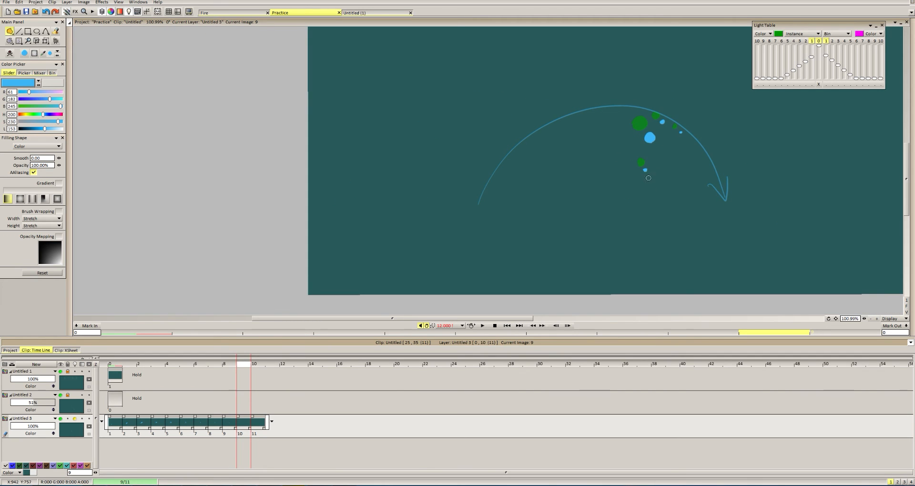
Play back the animation to examine how the blob breaks into droplets along the arc.
scroll(589, 170, "down", 7)
scroll(633, 162, "up", 5)
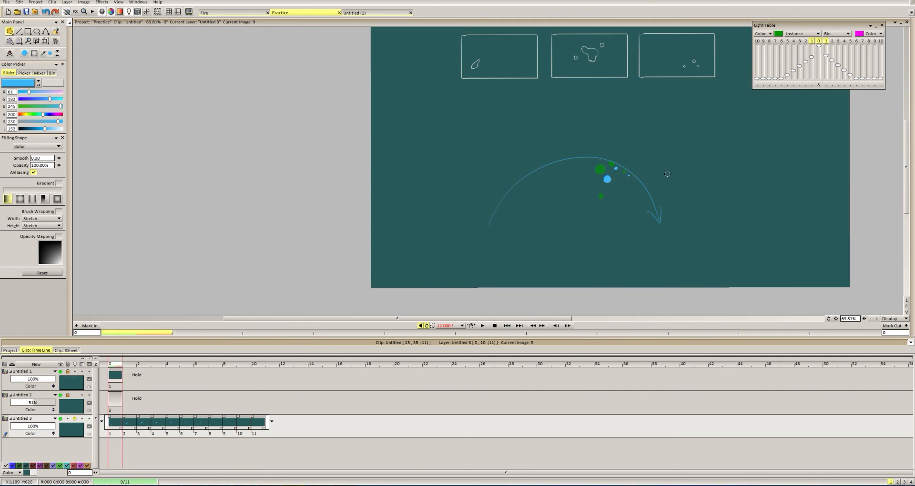
key("Return")
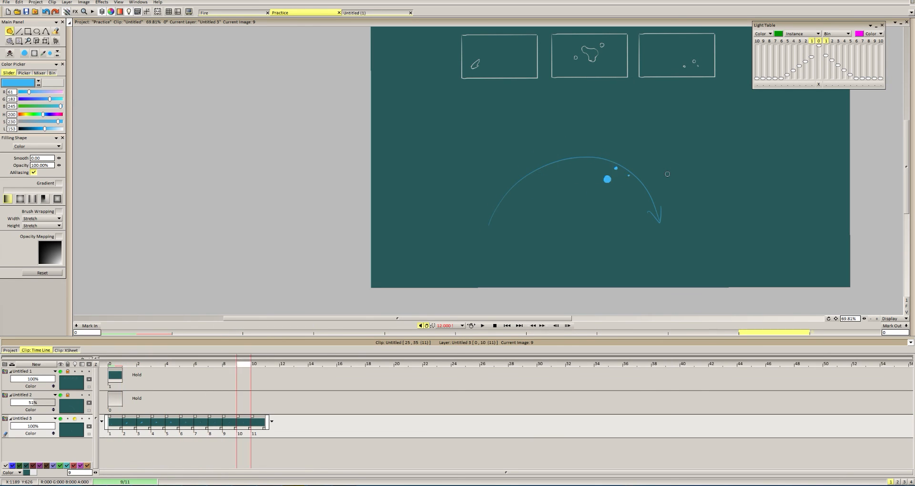
key("Return")
Cut out the main blob on the fifth image as a brush and stamp it slightly further along the arc.
mouse_move(176, 365)
left_mouse_down()
mouse_move(132, 363)
mouse_move(173, 367)
left_mouse_up()
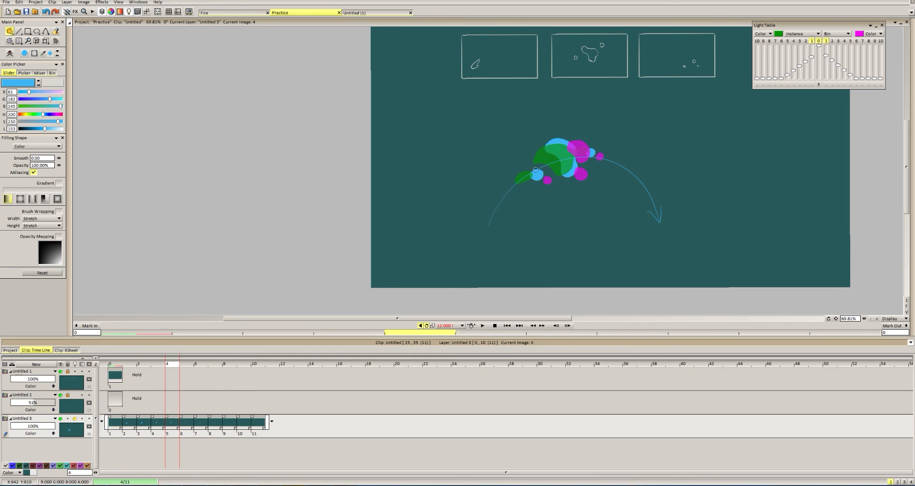
scroll(582, 148, "up", 3)
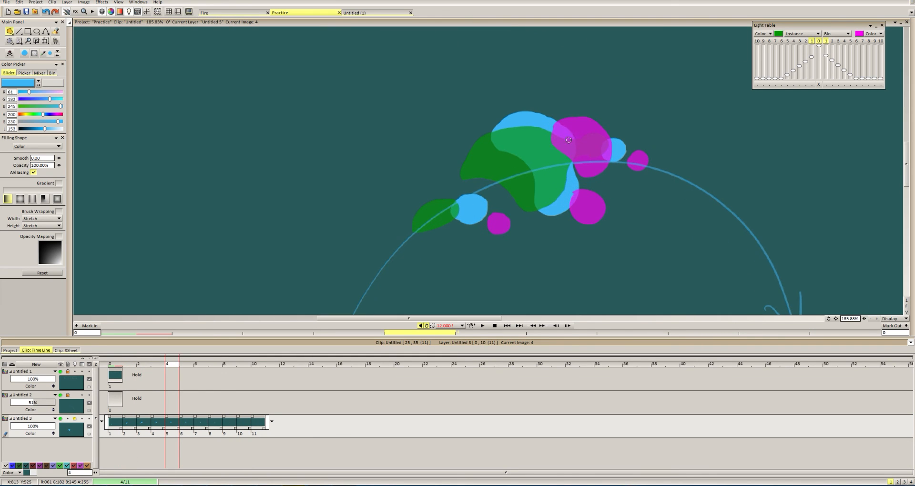
key("w")
left_click(515, 152)
key("ctrl+z")
key("w")
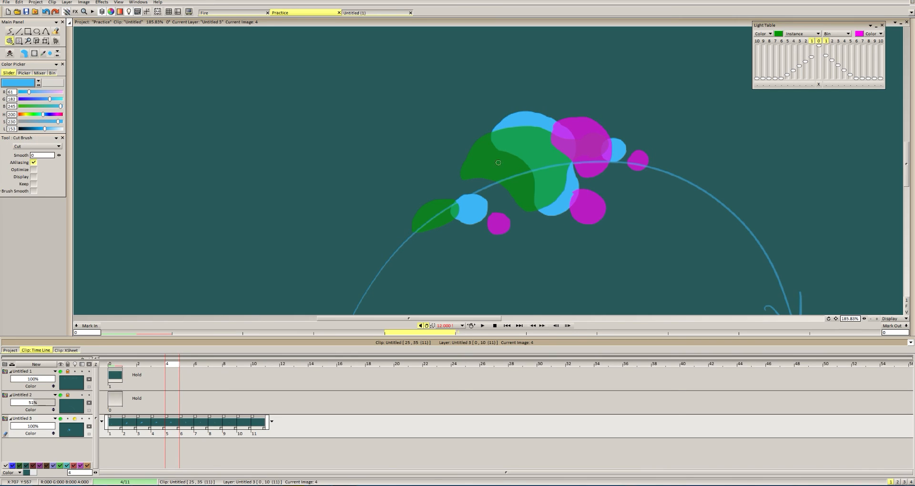
left_click_drag(585, 177, 585, 178)
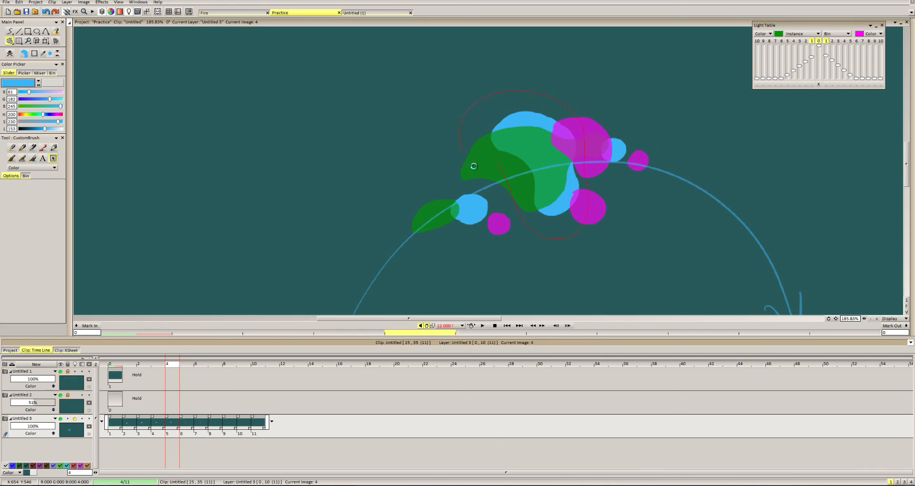
left_click(535, 170)
Fill out the upper blob on the sixth image so it bulges more above the arc and toward the rear.
key("Right")
key("shift+d")
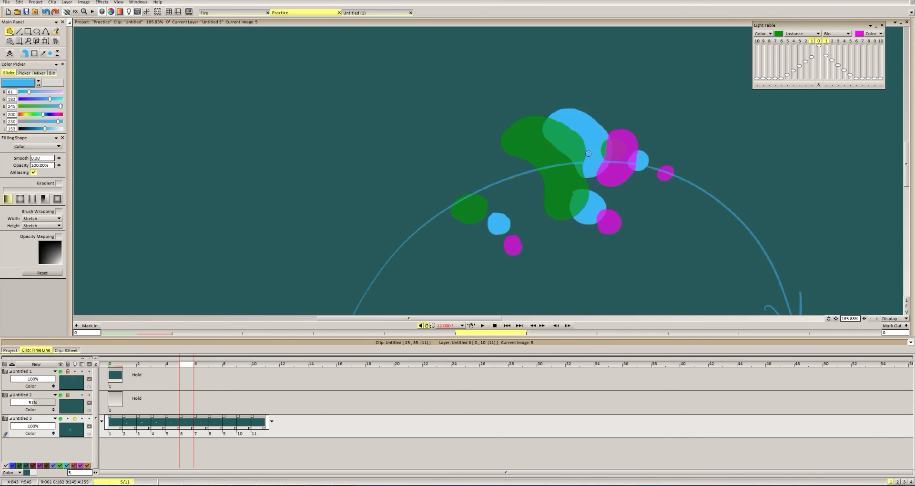
left_click_drag(548, 138, 597, 158)
left_click_drag(538, 135, 522, 143)
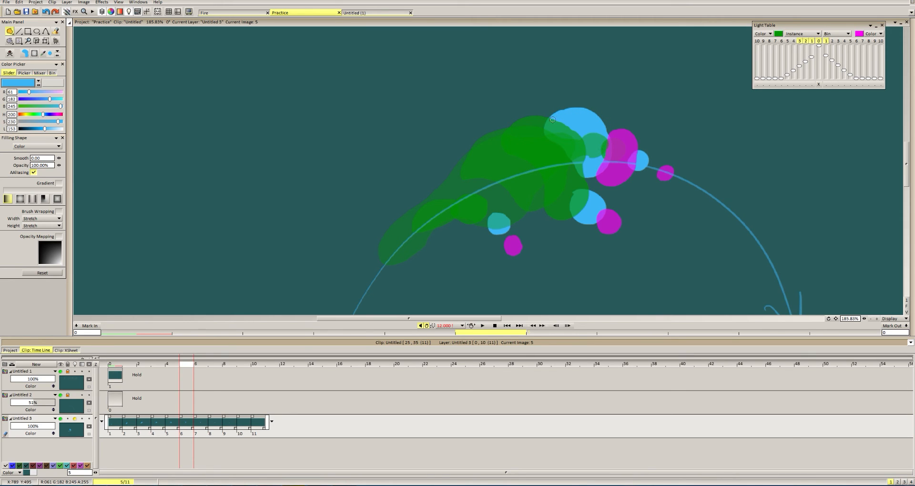
mouse_move(557, 116)
left_mouse_down()
mouse_move(557, 141)
mouse_move(541, 105)
mouse_move(568, 122)
mouse_move(554, 119)
mouse_move(598, 127)
mouse_move(560, 119)
mouse_move(593, 134)
left_mouse_up()
Cut and restamp the upper blob on the seventh image slightly higher and further back, undoing the unwanted shaping stroke.
key("Right")
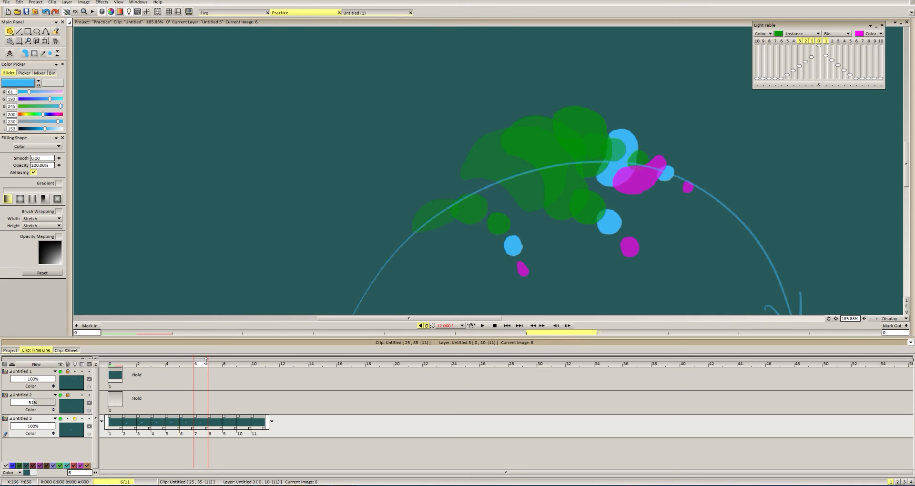
key("w")
left_click_drag(606, 125, 611, 156)
left_click(612, 154)
key("shift+d")
mouse_move(620, 119)
left_mouse_down()
mouse_move(611, 150)
mouse_move(594, 127)
mouse_move(609, 162)
mouse_move(605, 136)
mouse_move(621, 141)
mouse_move(605, 170)
mouse_move(579, 124)
mouse_move(621, 127)
mouse_move(598, 116)
mouse_move(598, 147)
left_mouse_up()
key("ctrl+z")
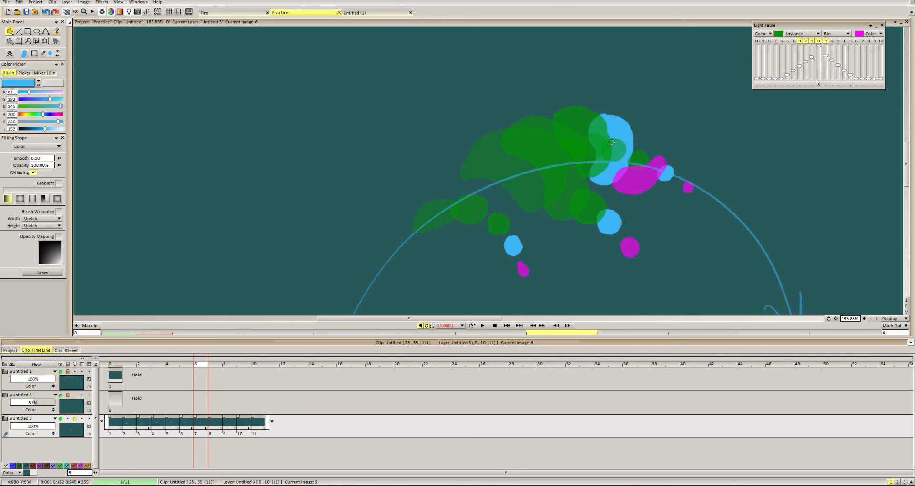
Extend the main blob on the eighth image upward into a tall shape crossing the arc, undoing the unwanted strokes.
key("Right")
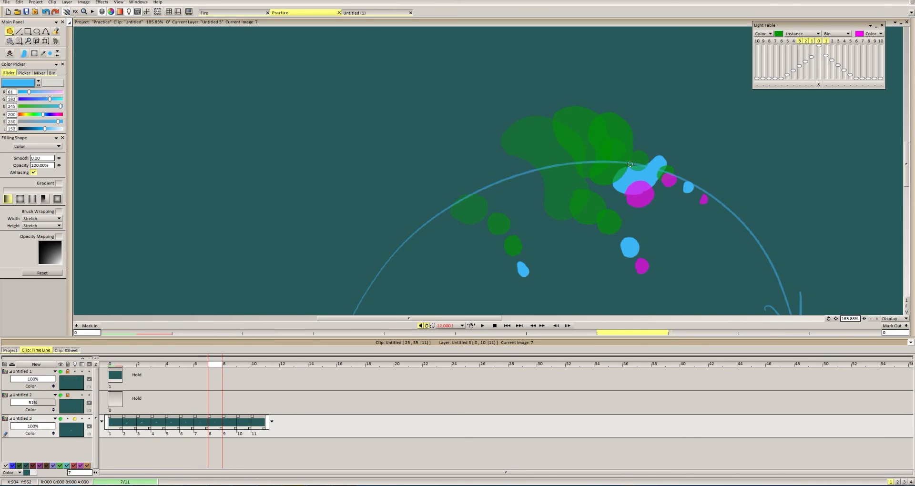
mouse_move(647, 164)
left_mouse_down()
mouse_move(623, 169)
mouse_move(626, 134)
mouse_move(645, 166)
left_mouse_up()
left_click_drag(624, 127, 654, 164)
key("ctrl+z")
key("ctrl+z")
mouse_move(651, 156)
left_mouse_down()
mouse_move(654, 180)
mouse_move(663, 158)
left_mouse_up()
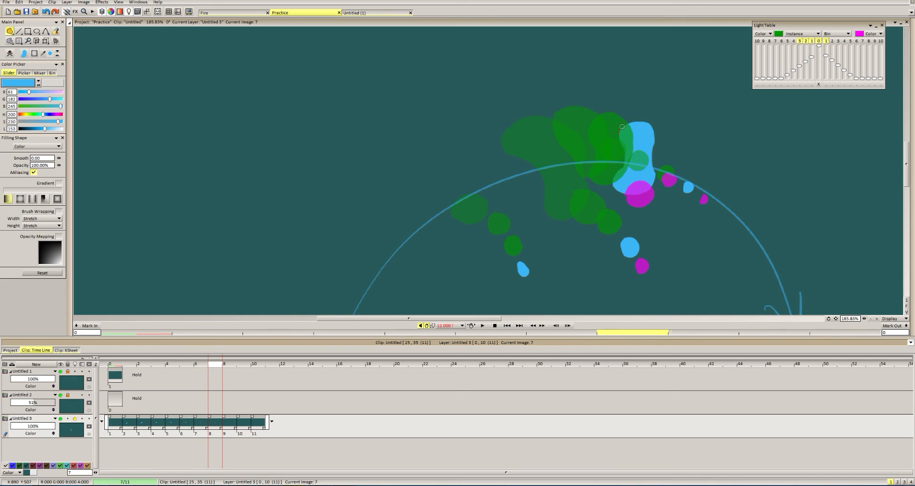
left_click_drag(655, 133, 654, 117)
scroll(643, 153, "down", 2)
scroll(644, 153, "up", 4)
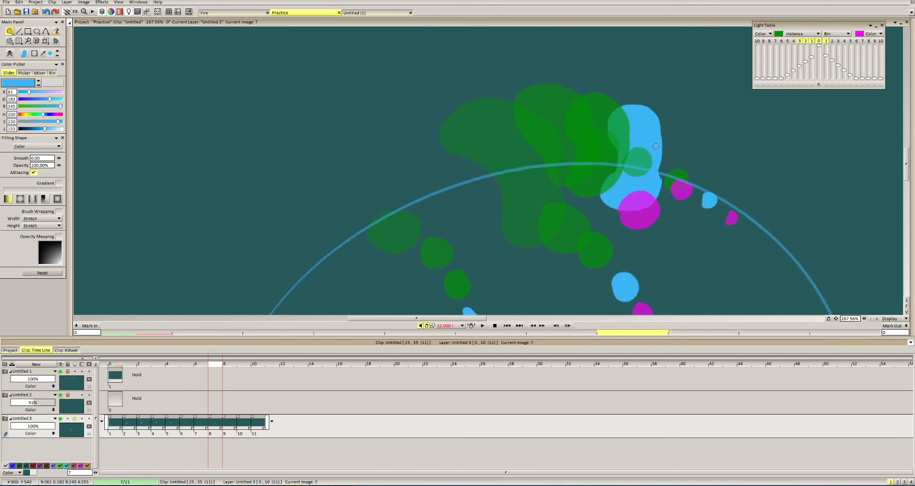
scroll(624, 163, "down", 4)
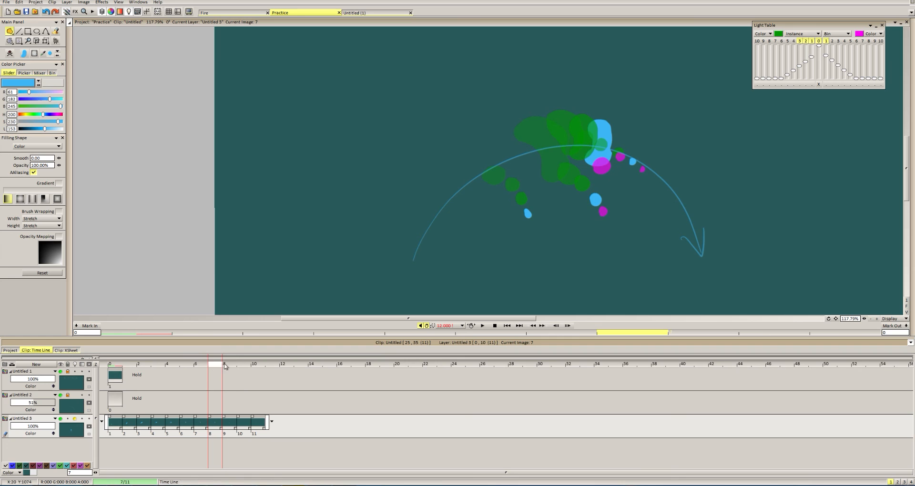
Enlarge the main droplet on the ninth image into a slanted blob reaching up across the arc.
key("Right")
scroll(615, 176, "up", 3)
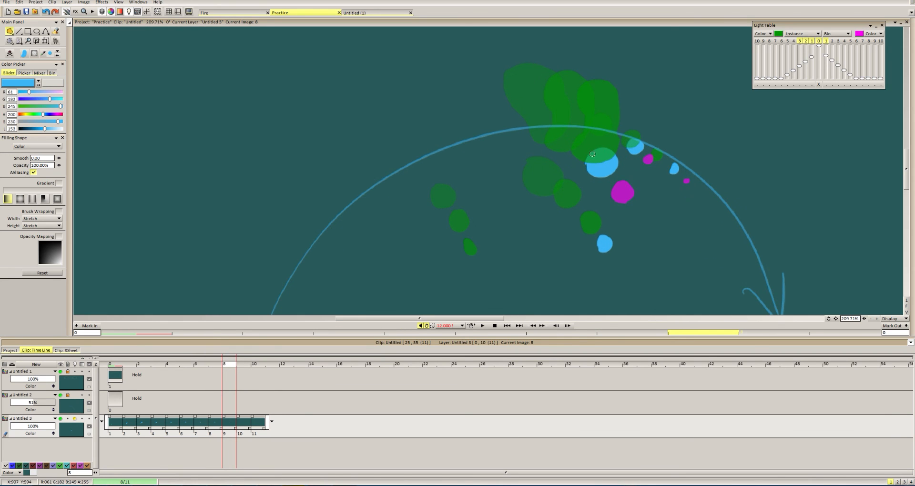
mouse_move(592, 154)
left_mouse_down()
mouse_move(614, 146)
mouse_move(625, 114)
mouse_move(626, 159)
left_mouse_up()
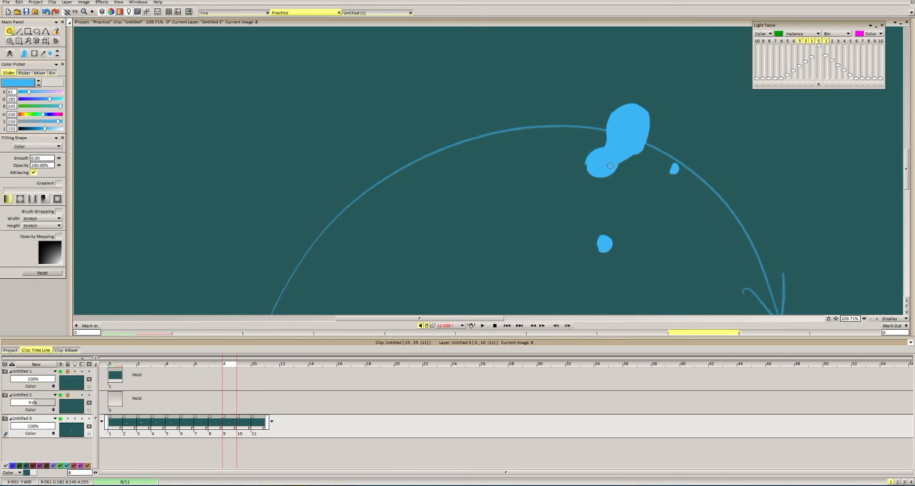
scroll(611, 148, "down", 5)
Redraw the main droplet on the tenth image as a tadpole-shaped blob with its tail trailing toward the rear.
key("Right")
scroll(603, 168, "up", 5)
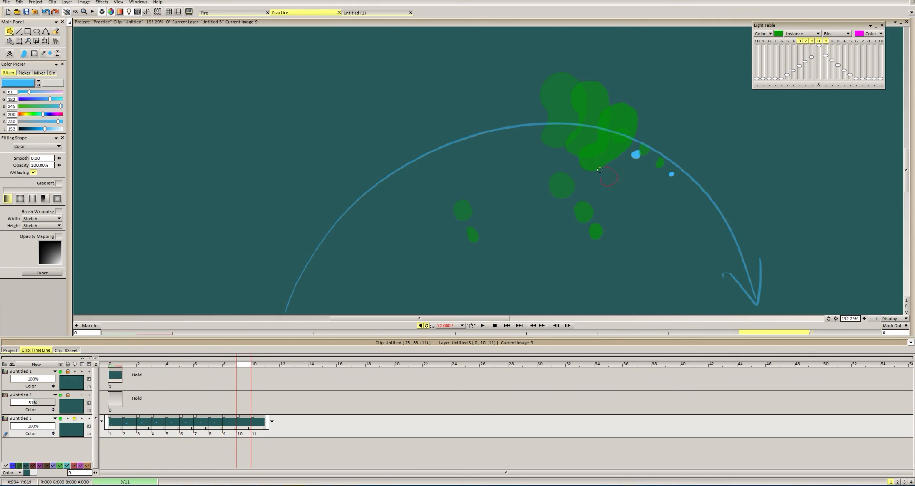
left_click_drag(604, 168, 609, 191)
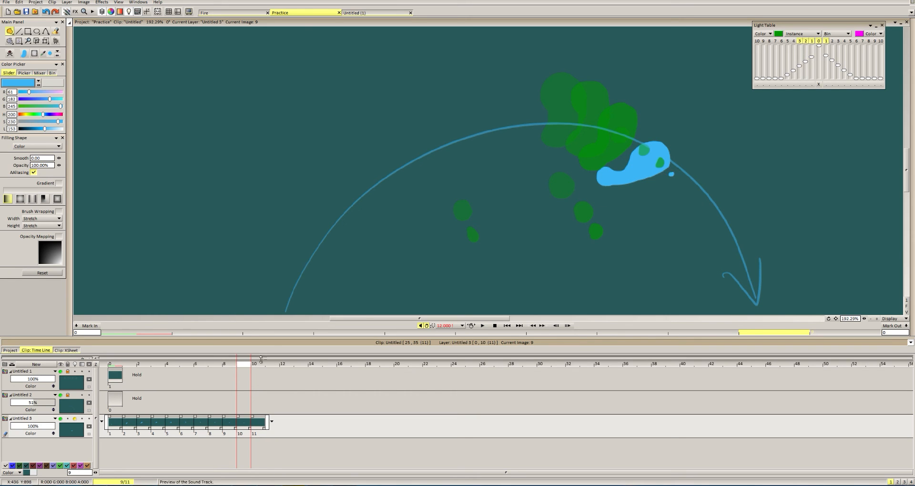
Draw one large round droplet near the arc and two small trailing droplets on the eleventh image.
key("Right")
left_click(617, 195)
left_click_drag(657, 192, 663, 181)
scroll(669, 175, "up", 1)
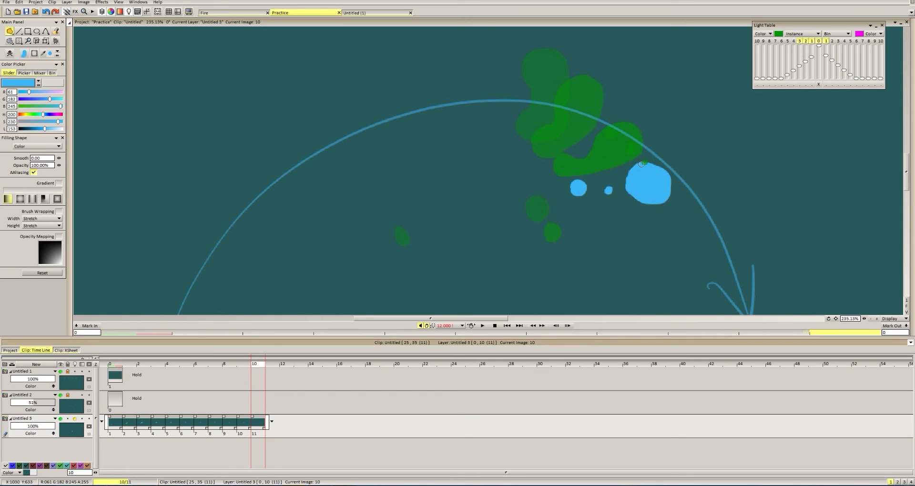
scroll(651, 181, "down", 4)
Extend the layer to 13 images and draw a smaller round main droplet and a tiny trailing droplet on the twelfth image.
left_click_drag(271, 422, 300, 422)
left_click(447, 273)
key("Right")
scroll(656, 183, "up", 3)
mouse_move(671, 174)
left_mouse_down()
mouse_move(679, 184)
mouse_move(663, 182)
left_mouse_up()
scroll(628, 177, "up", 2)
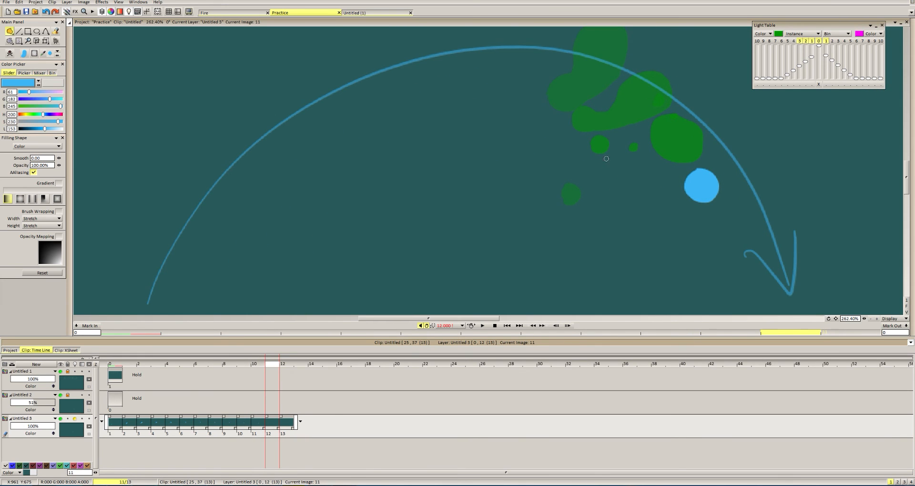
scroll(643, 182, "down", 2)
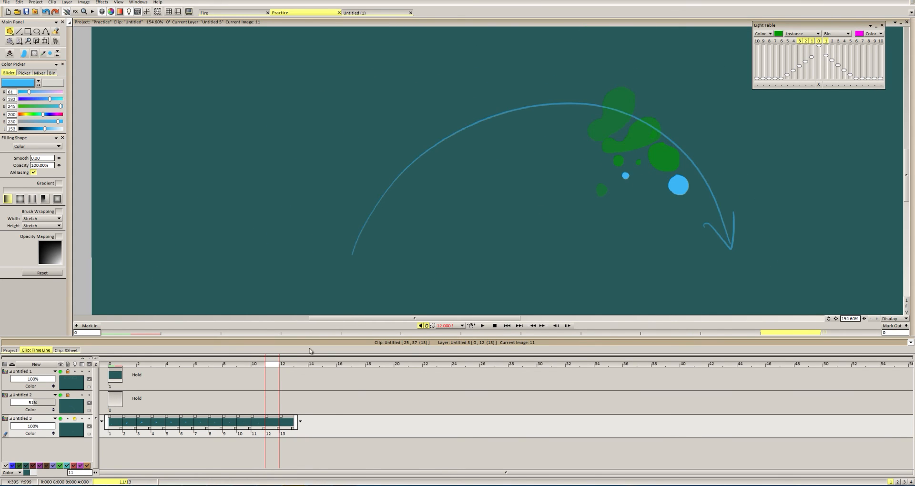
Draw a small oval droplet near the arc's end on the thirteenth image and extend the layer to 14 images.
left_click(288, 368)
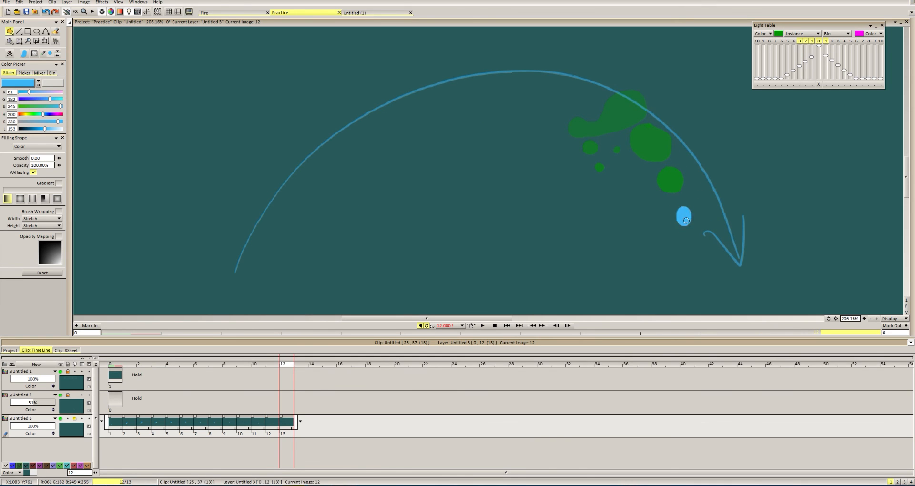
key("minus")
key("Right")
scroll(691, 204, "down", 3)
Play back the animation and scrub through the middle images to examine the spacing of the blob and droplets.
key("Return")
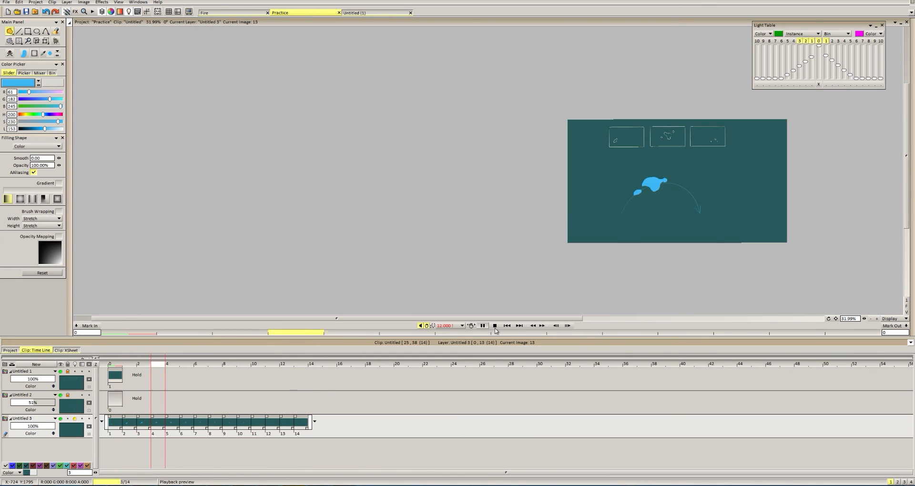
scroll(644, 201, "up", 2)
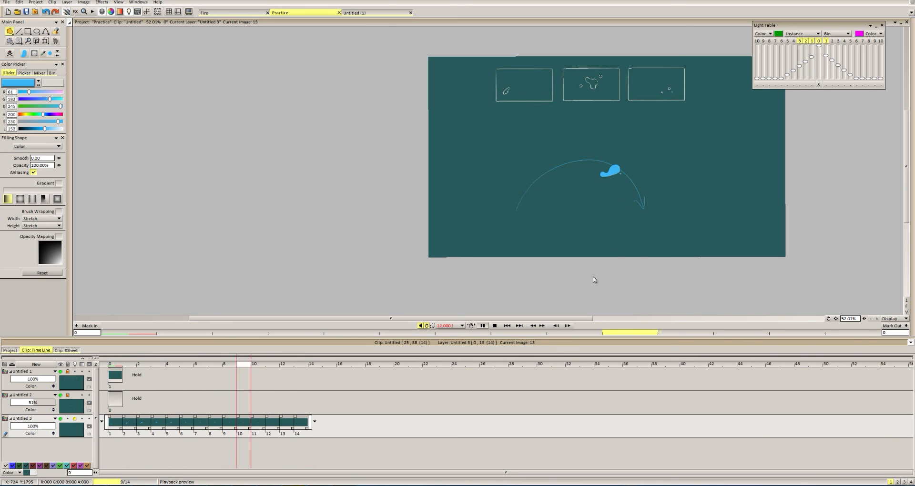
left_click_drag(277, 366, 229, 366)
scroll(586, 172, "up", 6)
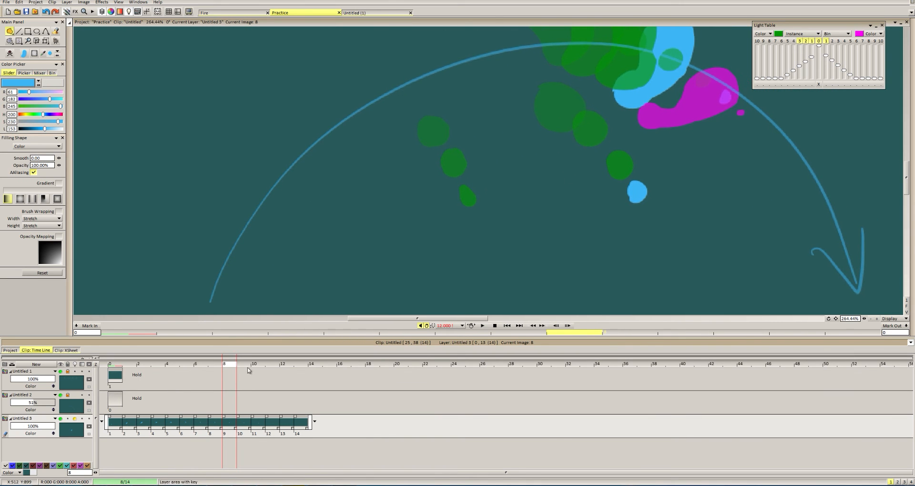
left_click(213, 368)
left_click_drag(213, 368, 176, 377)
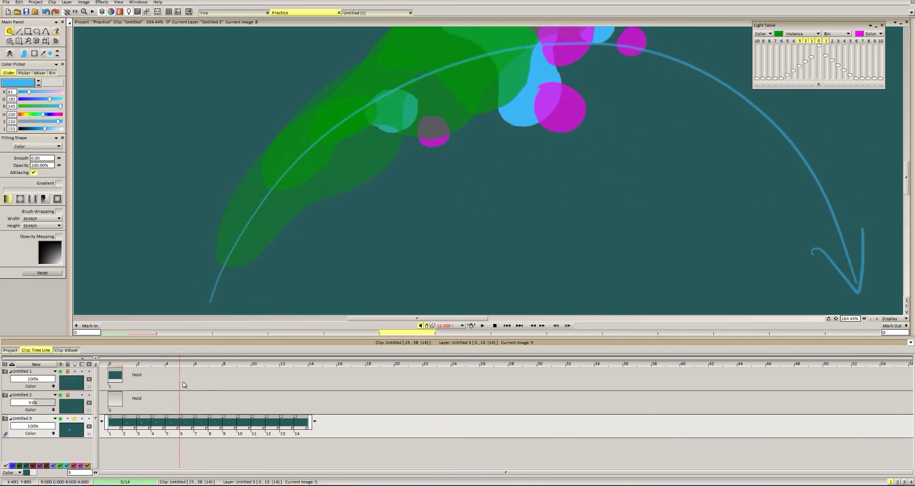
Shift the small rear droplets on the eighth and seventh images slightly lower by cutting and restamping them as a brush.
left_click(215, 370)
left_click_drag(215, 371, 204, 370)
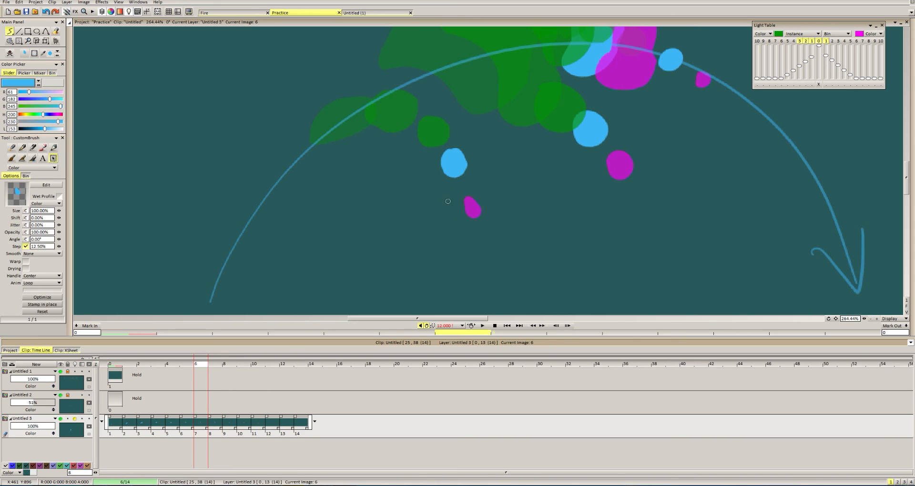
key("b")
mouse_move(449, 201)
left_mouse_down()
mouse_move(430, 158)
mouse_move(462, 128)
left_mouse_up()
left_click(457, 170)
scroll(517, 157, "down", 5)
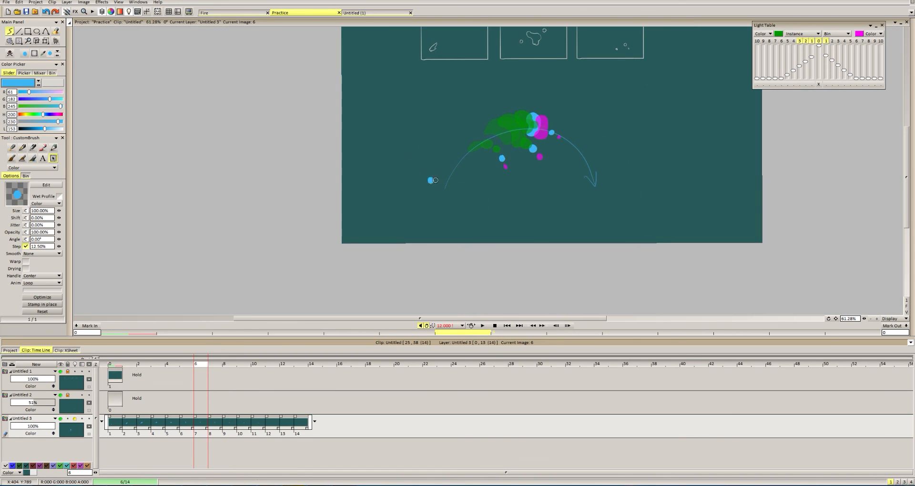
Preview the animation at 24 fps and set the playback rate to 15 fps.
left_click(462, 326)
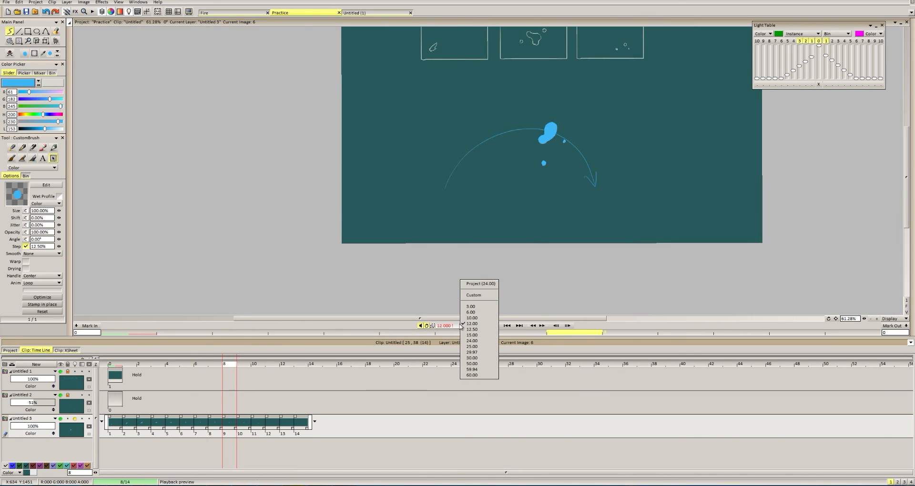
left_click(477, 341)
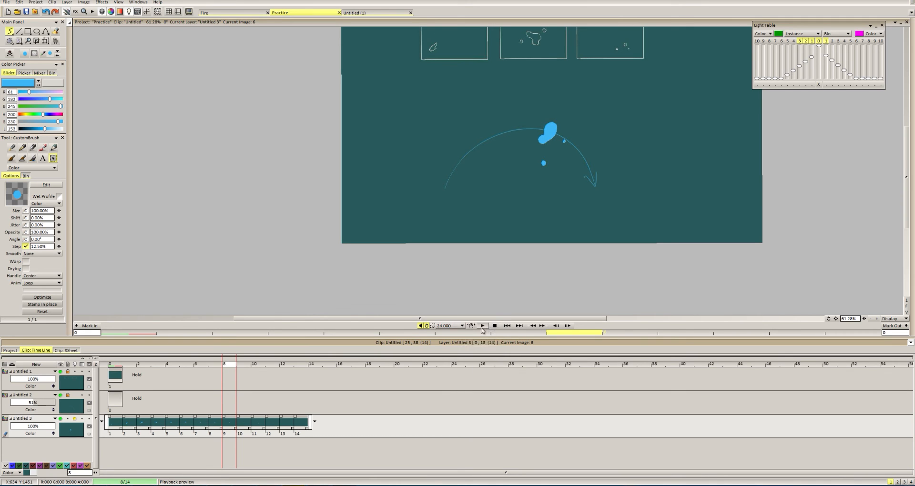
left_click(482, 326)
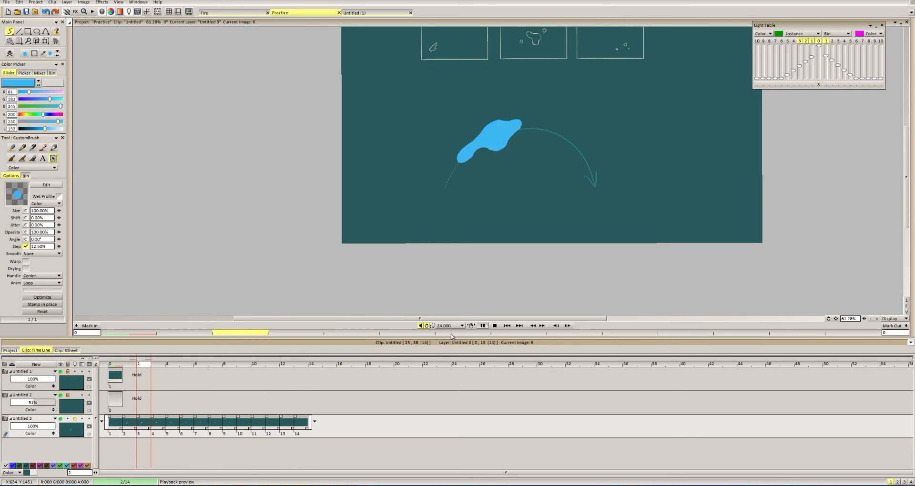
left_click(461, 326)
left_click(461, 322)
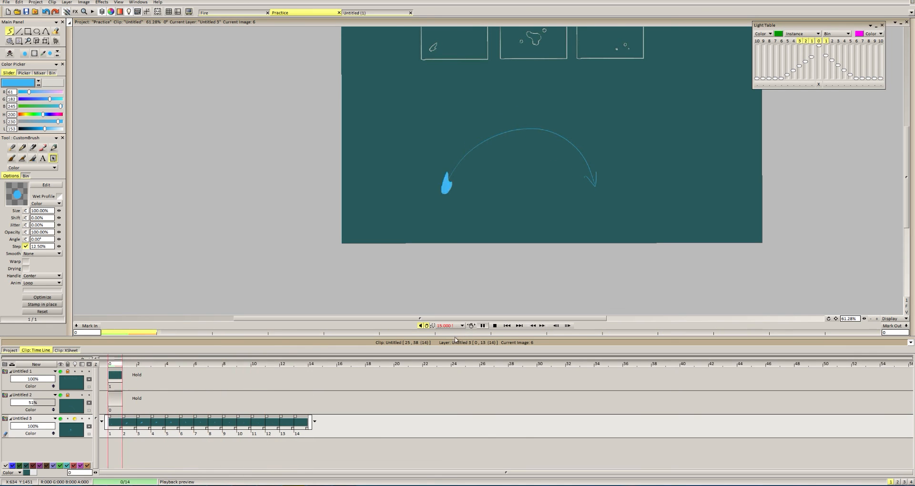
Delete two late images from the droplet layer to shorten it to 12 images.
left_click(283, 364)
left_click_drag(282, 362, 264, 367)
key("Delete")
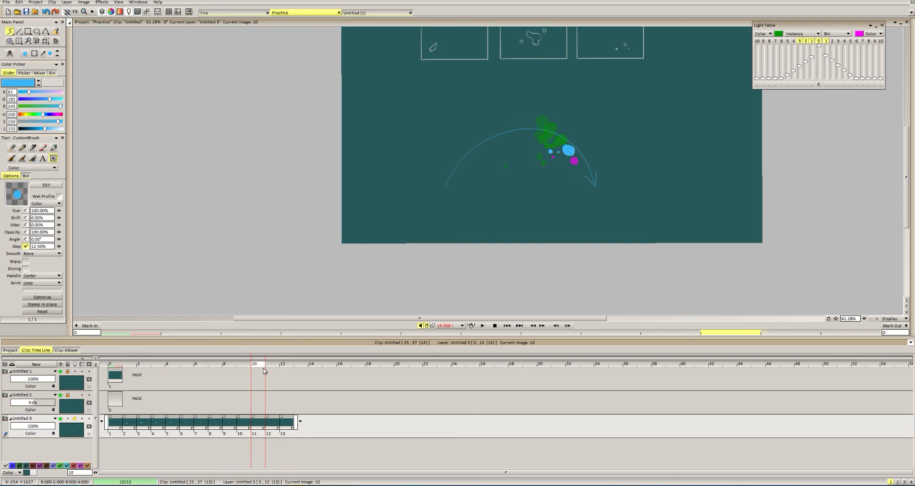
key("Delete")
Cut and restamp the small droplet on the twelfth image as a brush, and play back the animation.
key("Left")
key("Left")
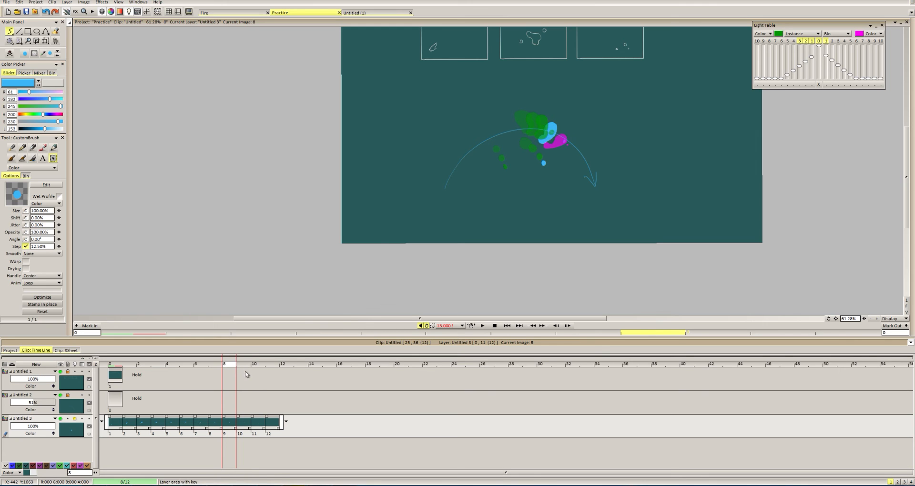
key("Right")
scroll(243, 379, "down", 1)
scroll(562, 173, "up", 8)
key("Right")
key("Right")
key("ctrl+x")
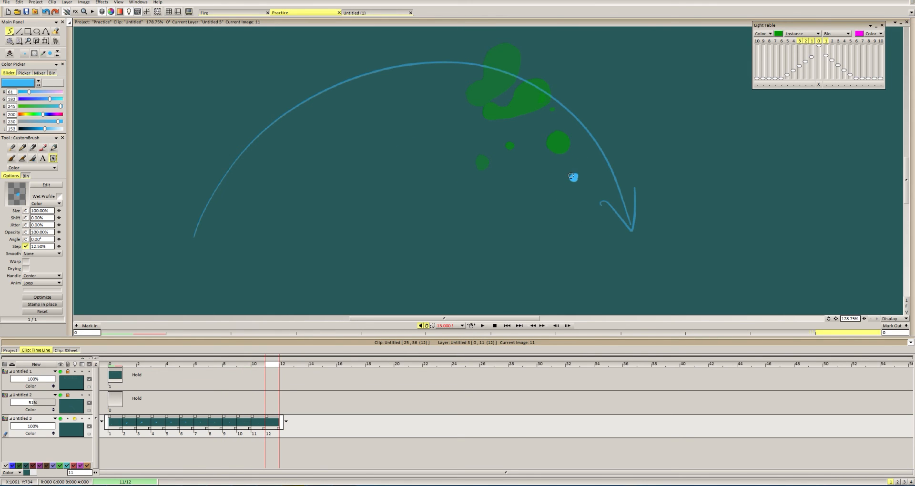
scroll(516, 211, "down", 5)
left_click(482, 326)
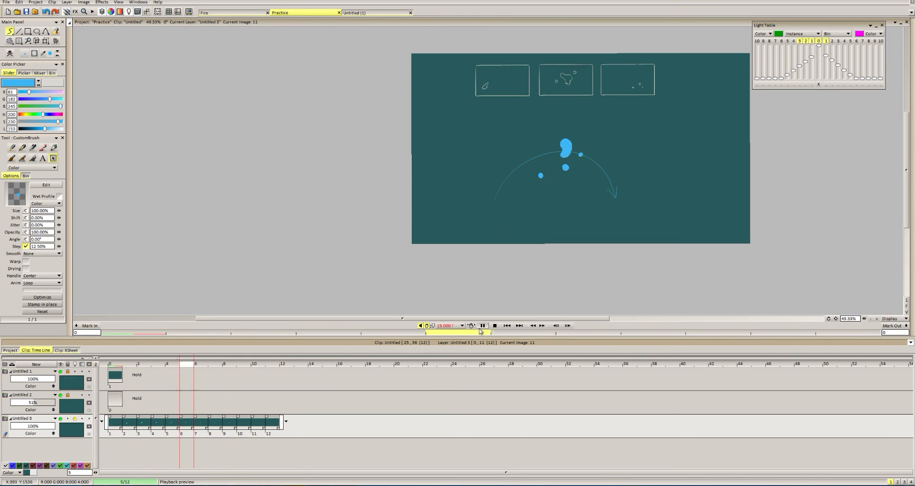
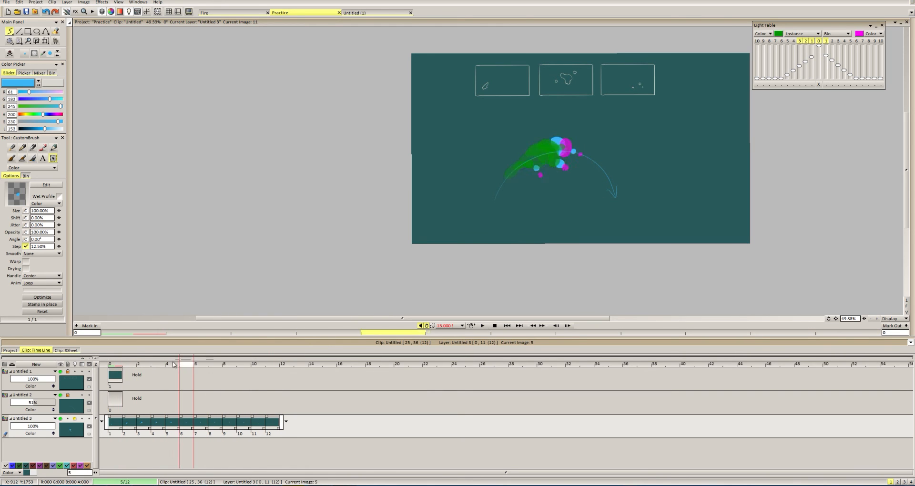
Adjust the positions of the rear droplets on the seventh and eighth images by cutting and restamping them as brushes.
left_click(165, 384)
left_click_drag(165, 384, 183, 385)
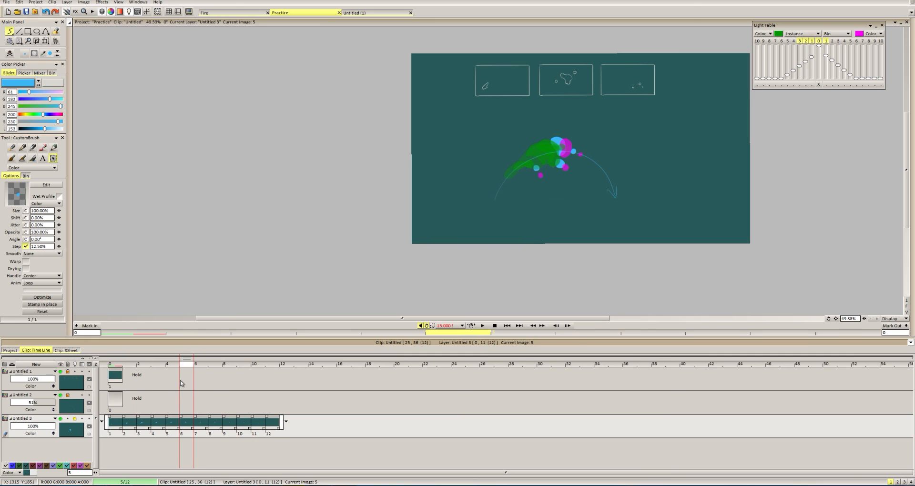
left_click(483, 326)
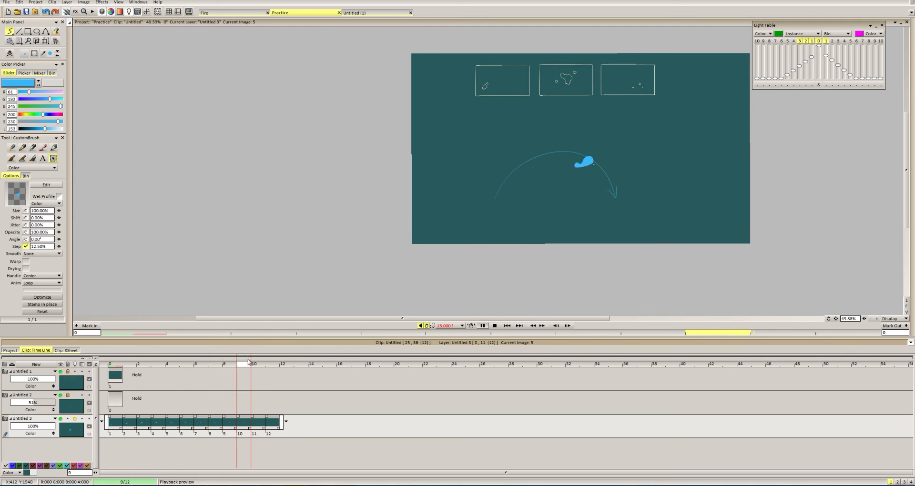
mouse_move(186, 367)
left_mouse_down()
mouse_move(149, 365)
mouse_move(184, 366)
left_mouse_up()
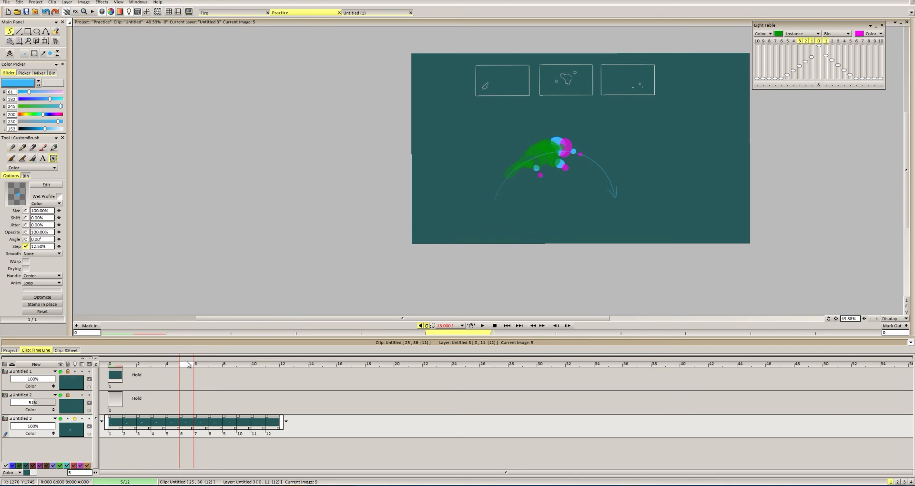
scroll(527, 182, "up", 7)
scroll(533, 202, "up", 4)
mouse_move(571, 160)
left_mouse_down()
mouse_move(523, 209)
mouse_move(541, 247)
left_mouse_up()
left_click(200, 367)
key("w")
left_click(523, 206)
key("Right")
key("w")
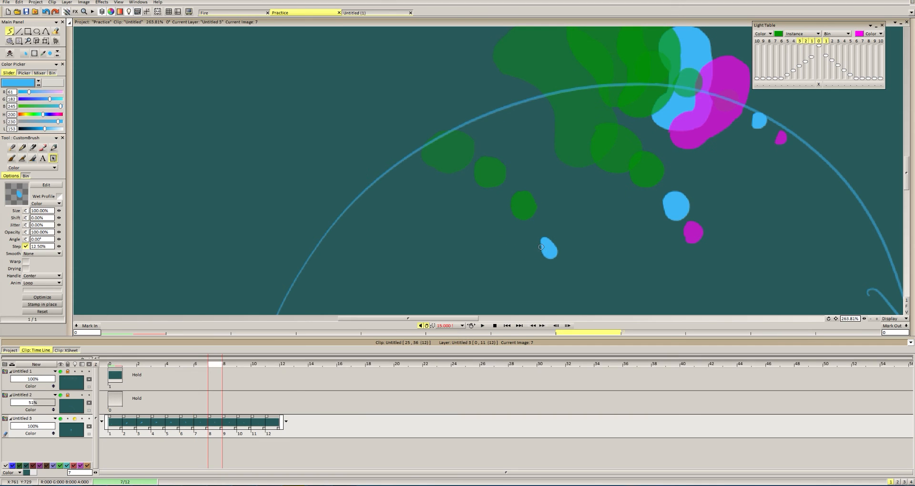
left_click(231, 367)
scroll(514, 268, "down", 5)
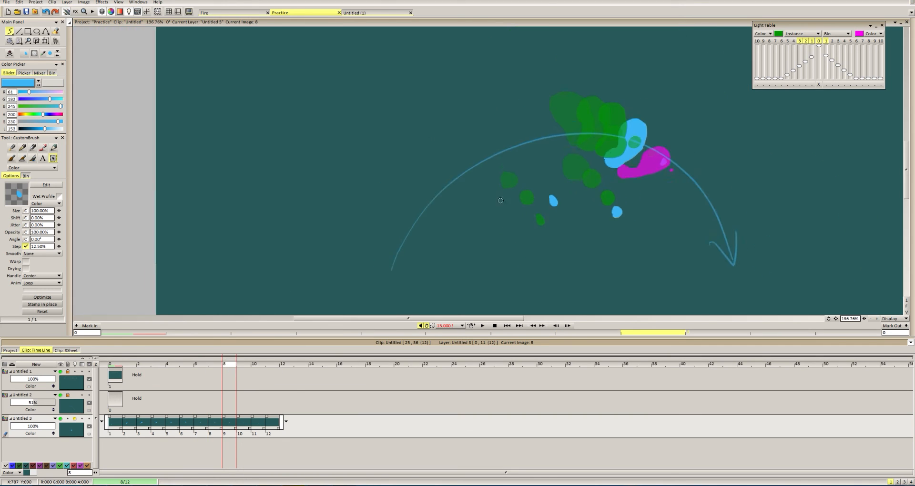
Hide the arc guide layer during playback and turn off the second and third previous images in the Light Table.
left_click(482, 325)
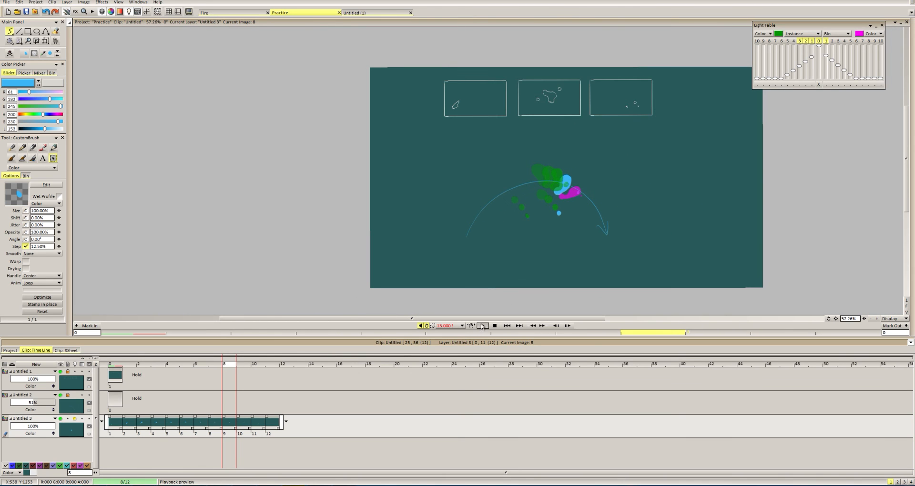
left_click(61, 395)
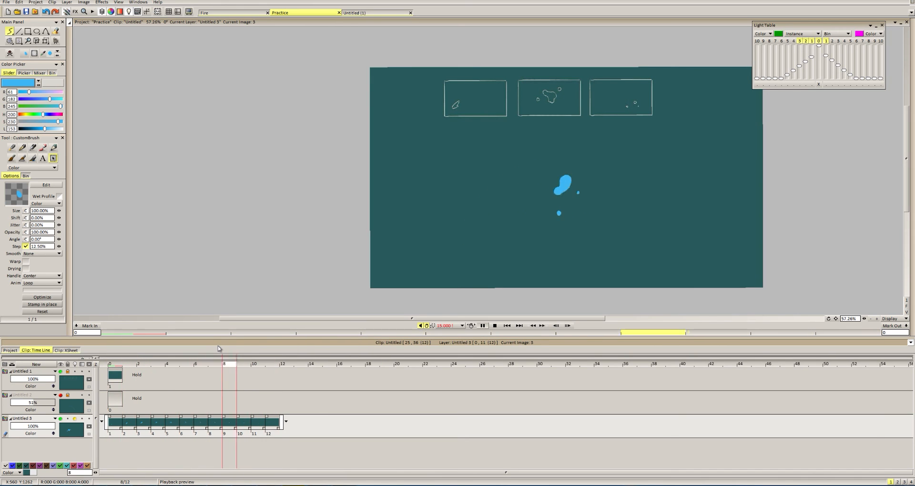
left_click(261, 365)
mouse_move(261, 365)
left_mouse_down()
mouse_move(274, 365)
mouse_move(244, 367)
left_mouse_up()
left_click(800, 41)
left_click(806, 41)
scroll(568, 196, "up", 5)
key("shift+s")
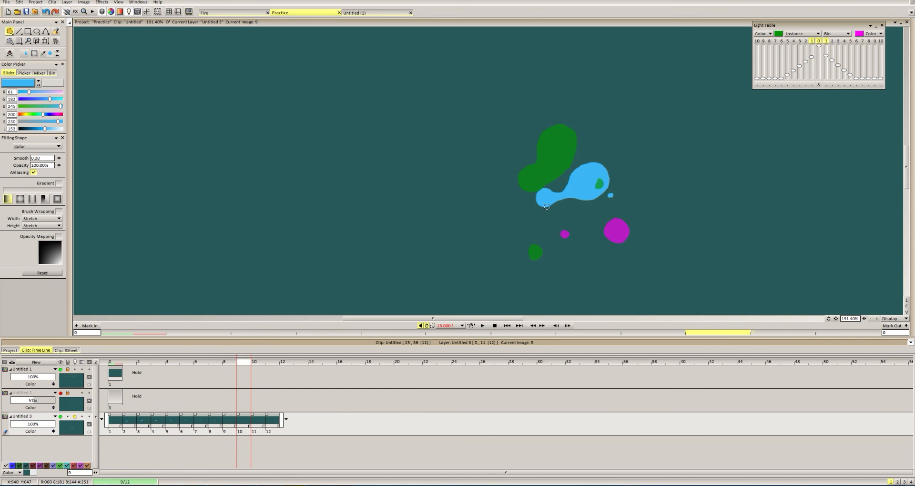
Add a new anim layer above the water layer and extend it to 12 images with empty instances.
left_click(230, 365)
left_click(216, 365)
scroll(560, 148, "down", 5)
left_click(128, 366)
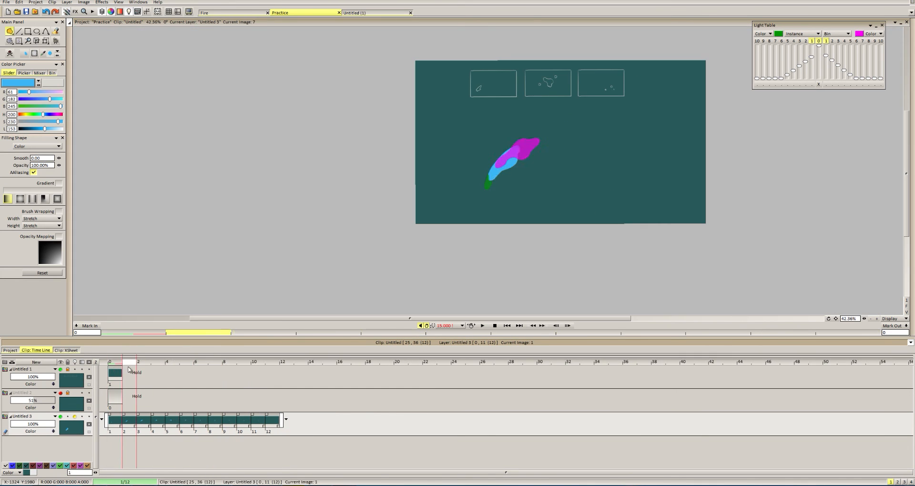
scroll(507, 178, "up", 3)
left_click(115, 365)
left_click(36, 362)
right_click(42, 418)
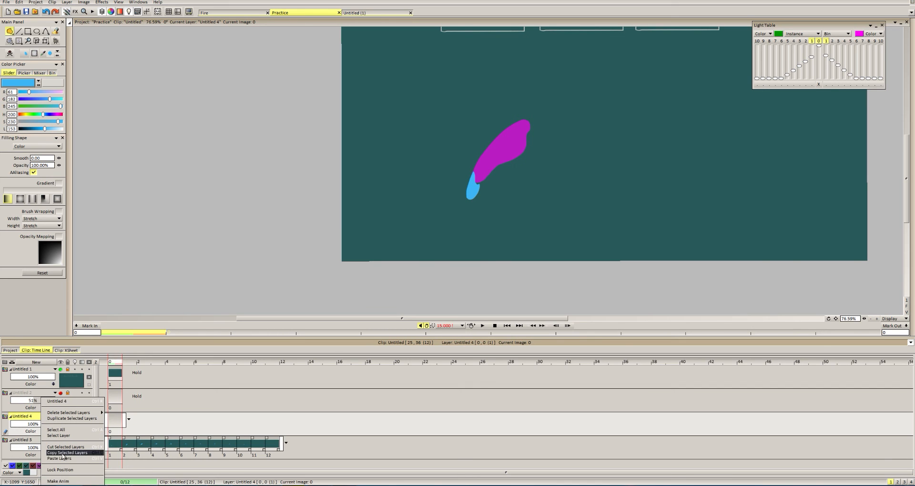
left_click(62, 481)
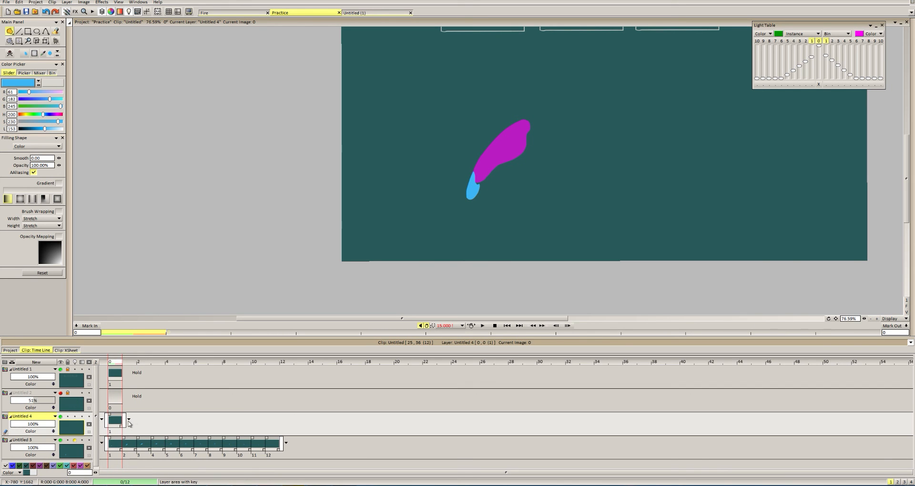
left_click_drag(129, 423, 286, 423)
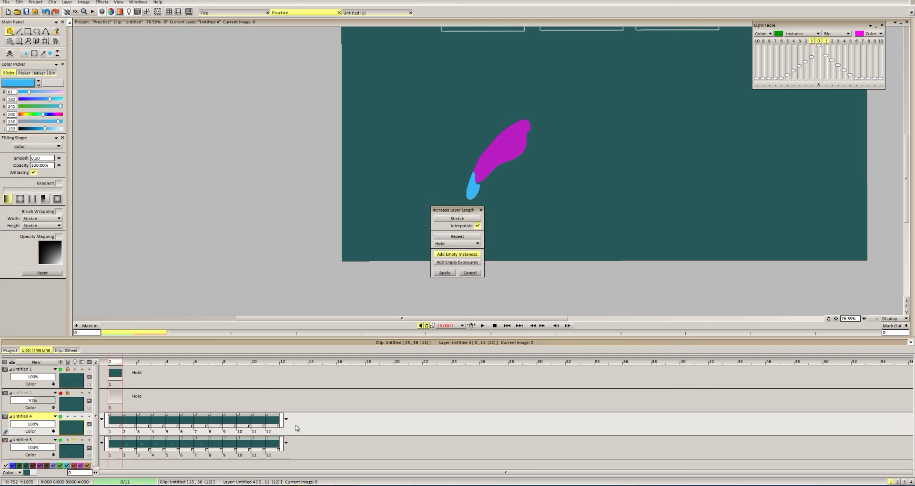
left_click(452, 273)
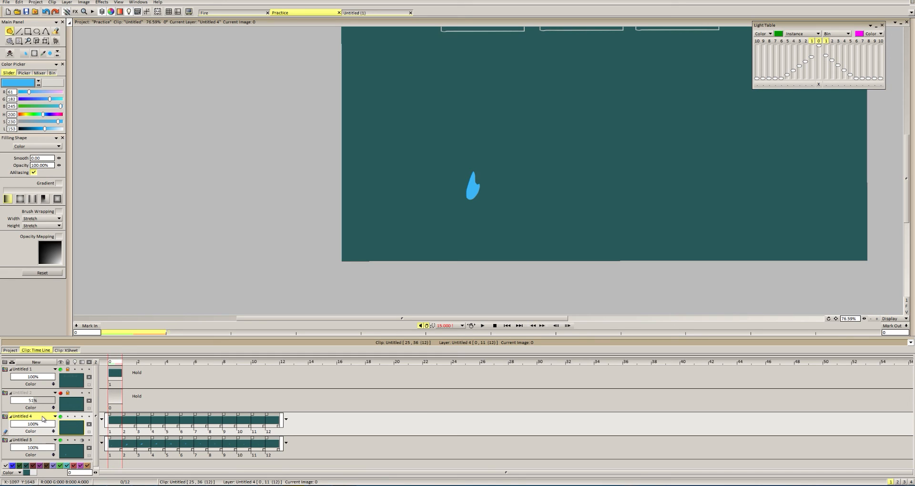
Darken the paint colour to R 14, G 135, B 198 and draw a filled shadow shape inside the first image's blob near its base.
scroll(485, 181, "up", 6)
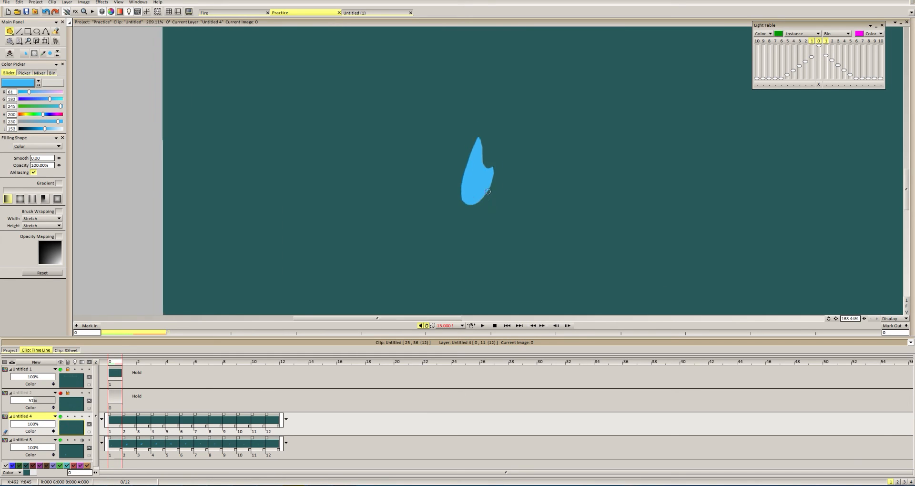
left_click_drag(487, 159, 465, 185)
left_click_drag(52, 129, 41, 129)
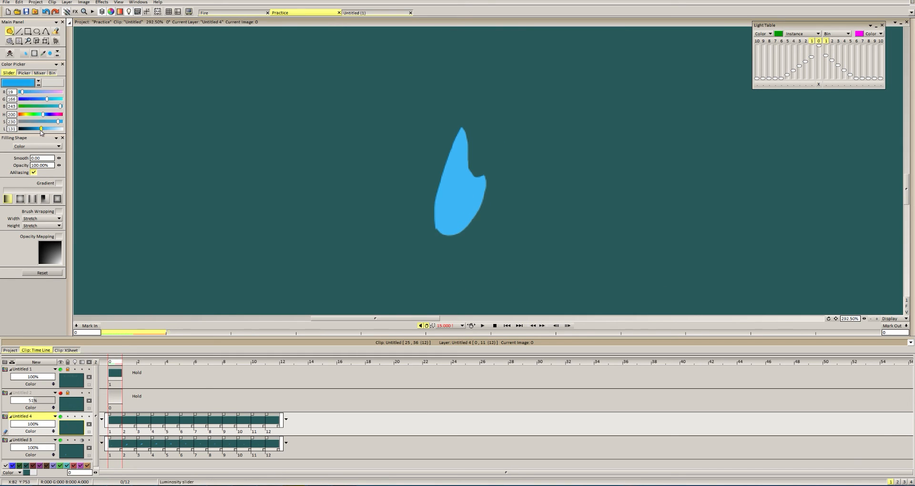
left_click(57, 123)
scroll(443, 224, "up", 2)
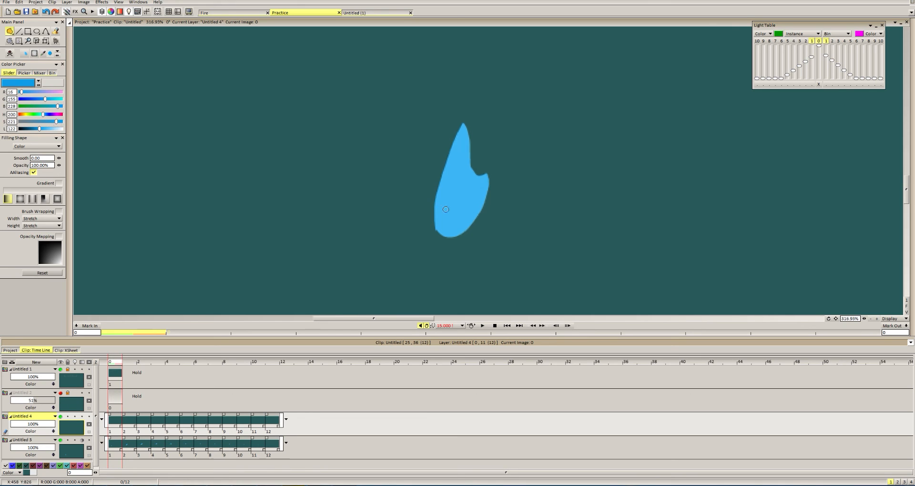
left_click_drag(469, 208, 458, 219)
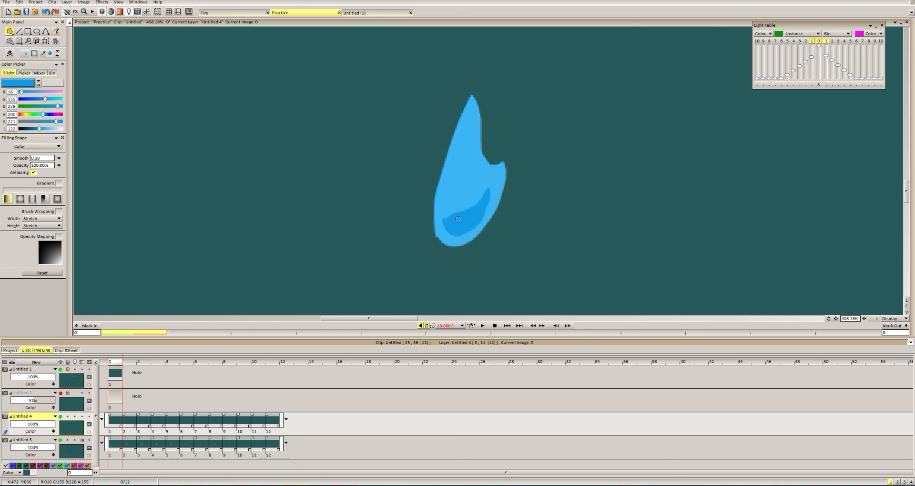
key("ctrl+z")
left_click_drag(40, 129, 39, 129)
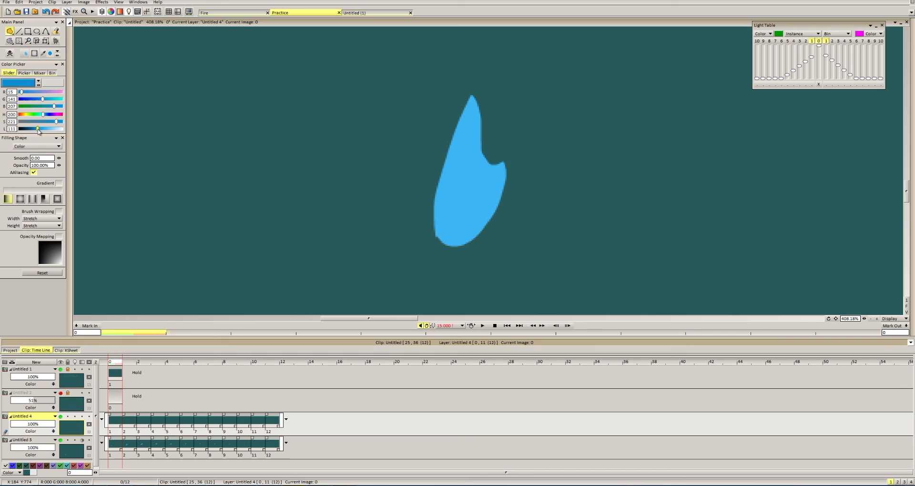
scroll(444, 226, "down", 1)
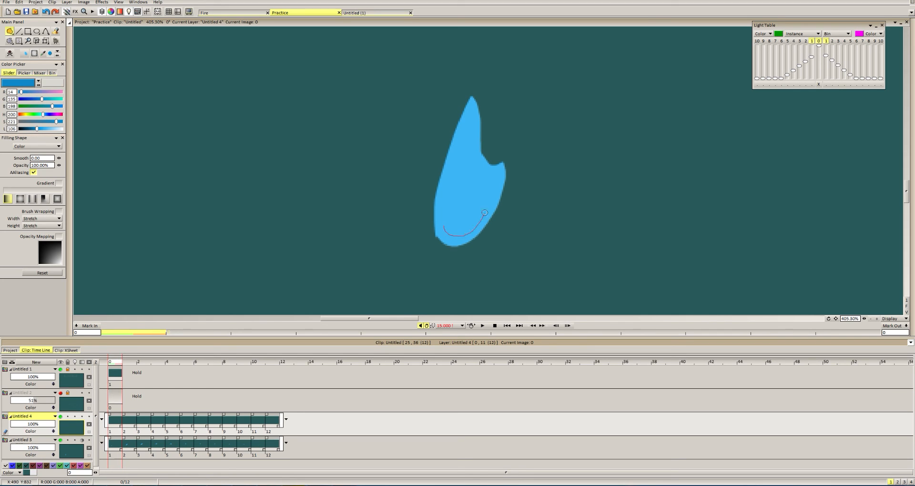
left_click_drag(442, 210, 449, 215)
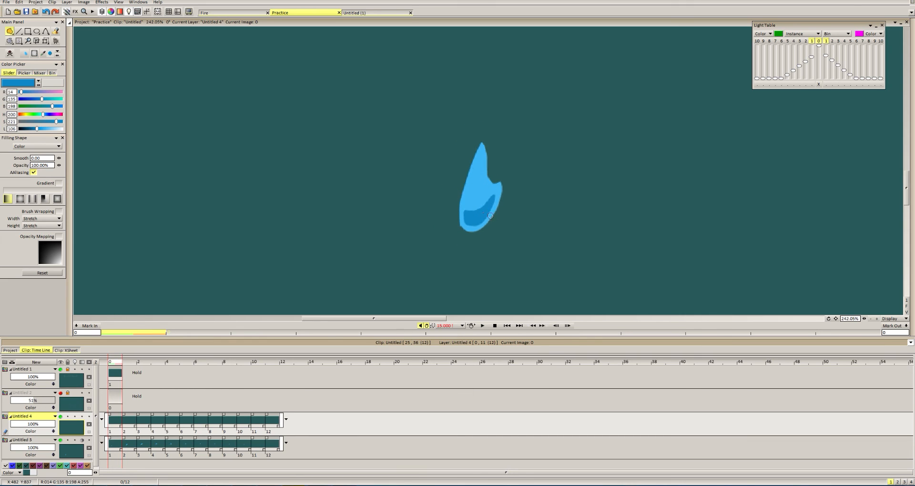
Try to draw a larger shadow shape overlapping the lower outline of the blob on the first image.
scroll(503, 188, "up", 3)
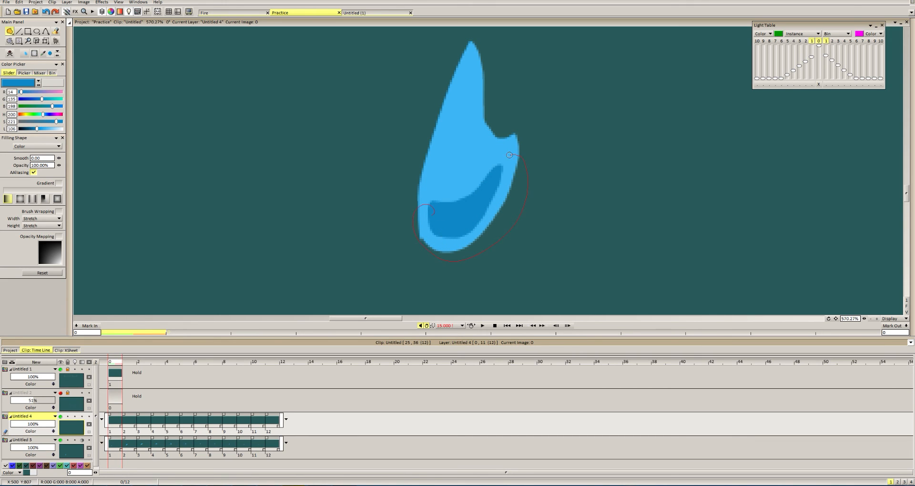
left_click_drag(509, 155, 429, 209)
key("ctrl+z")
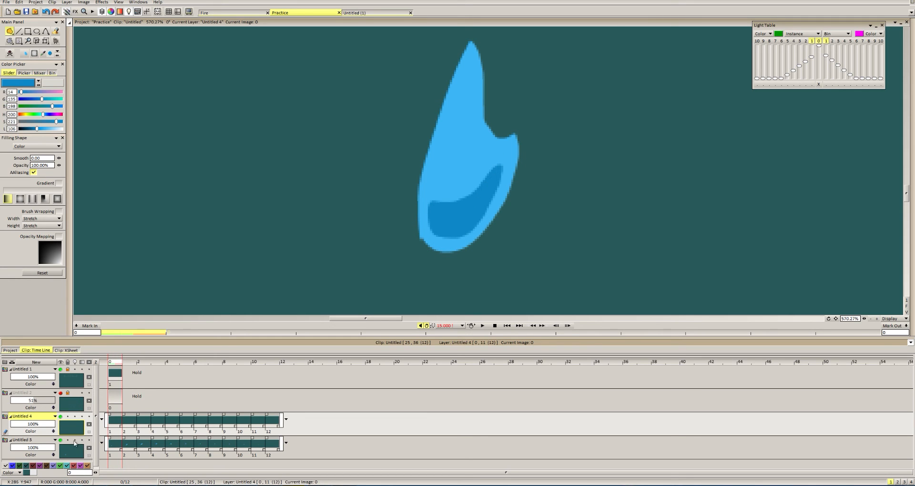
Use the water layer as a stencil and fill the lower part of the first image's blob with a curved dark blue shadow.
left_click(74, 440)
left_click(75, 441)
scroll(470, 192, "up", 2)
left_click_drag(390, 223, 422, 214)
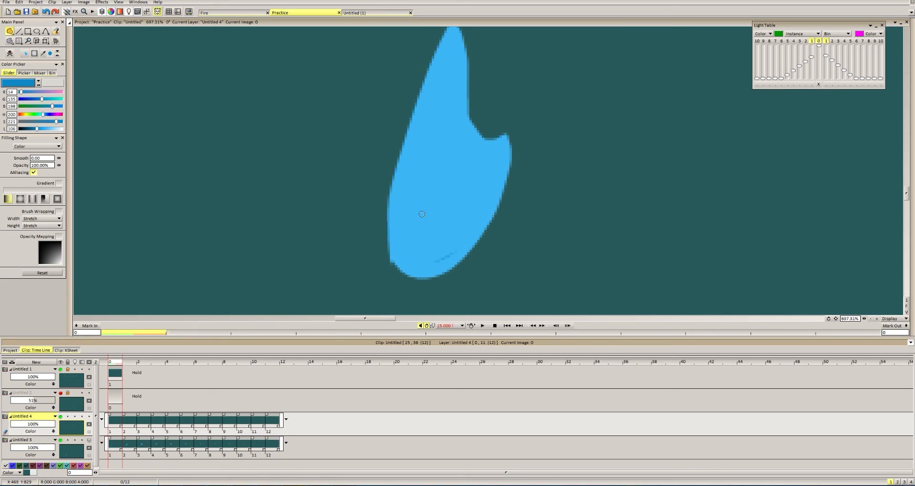
left_click_drag(499, 168, 505, 169)
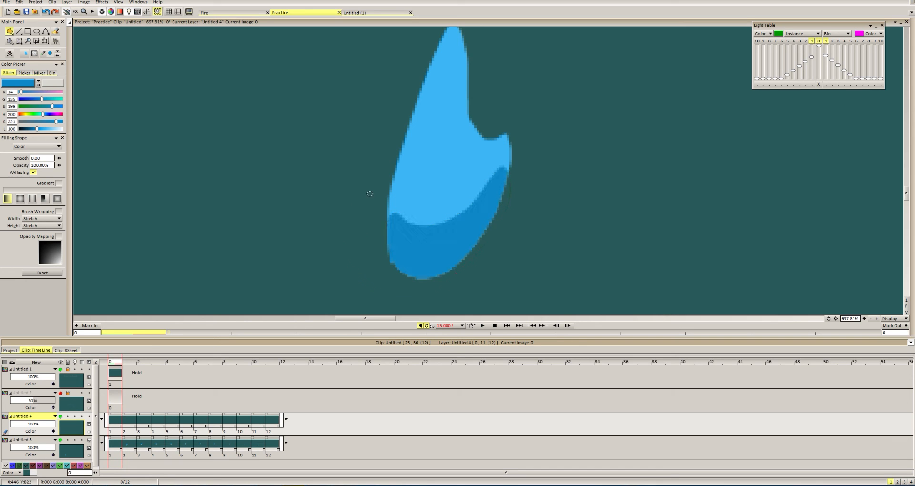
scroll(467, 214, "down", 5)
scroll(477, 185, "up", 5)
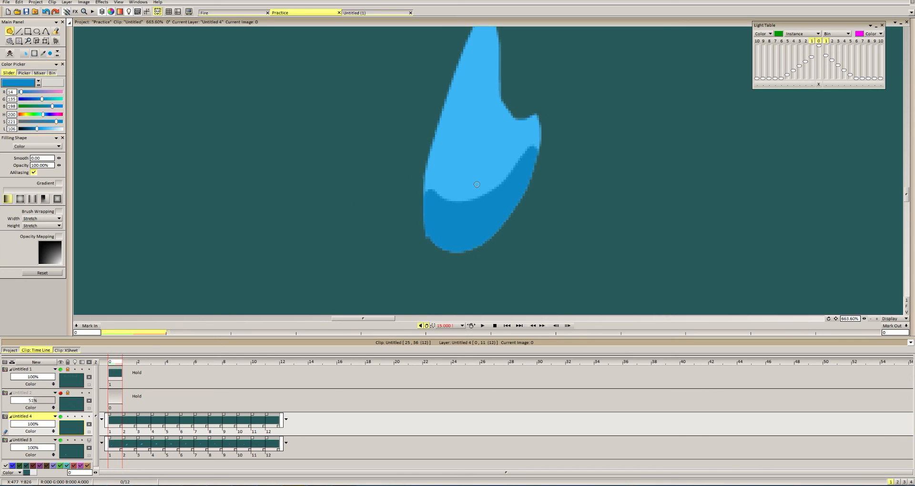
scroll(438, 202, "down", 10)
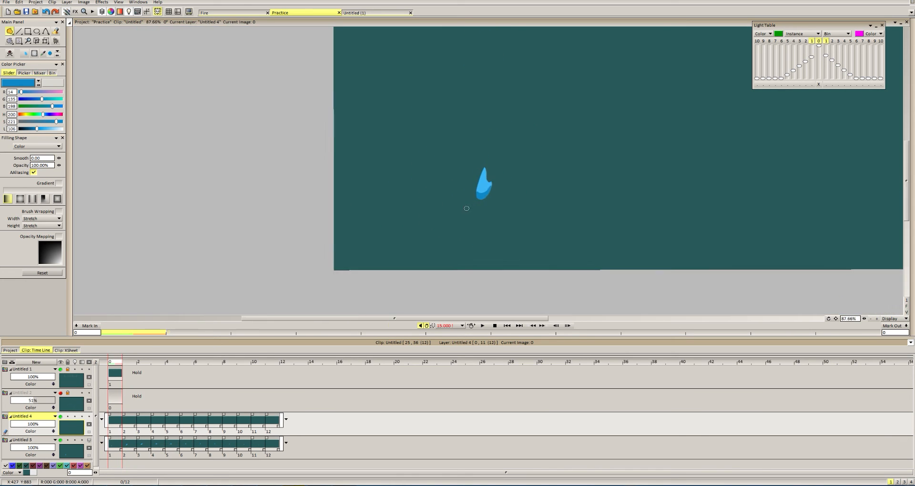
Trim the outer edge of the first image's shadow so a light blue rim runs around the blob's base.
scroll(477, 195, "up", 7)
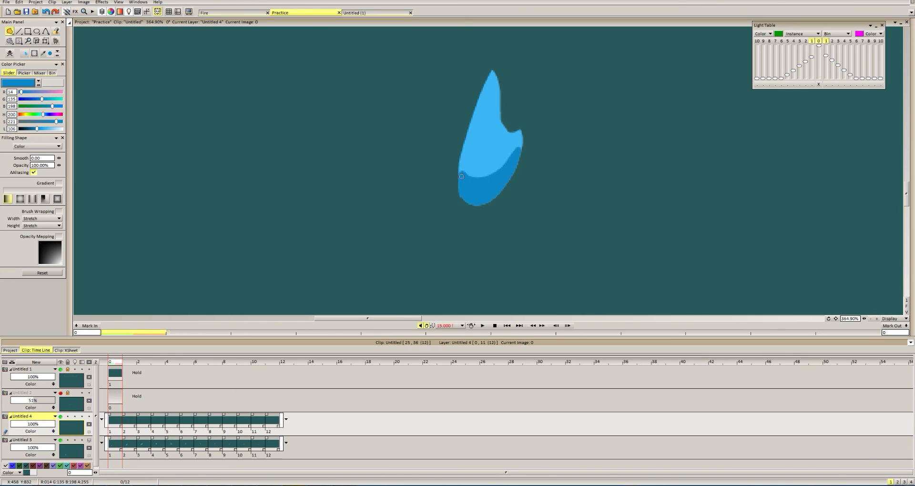
scroll(488, 180, "down", 7)
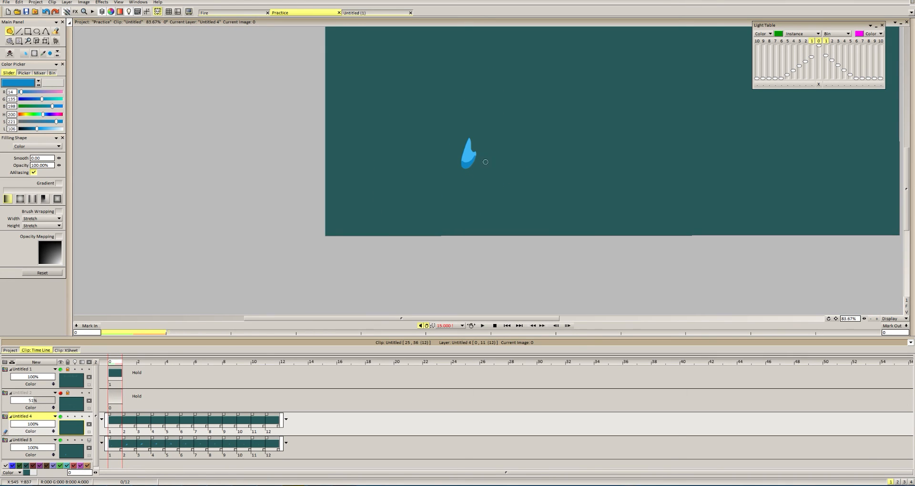
scroll(506, 151, "up", 9)
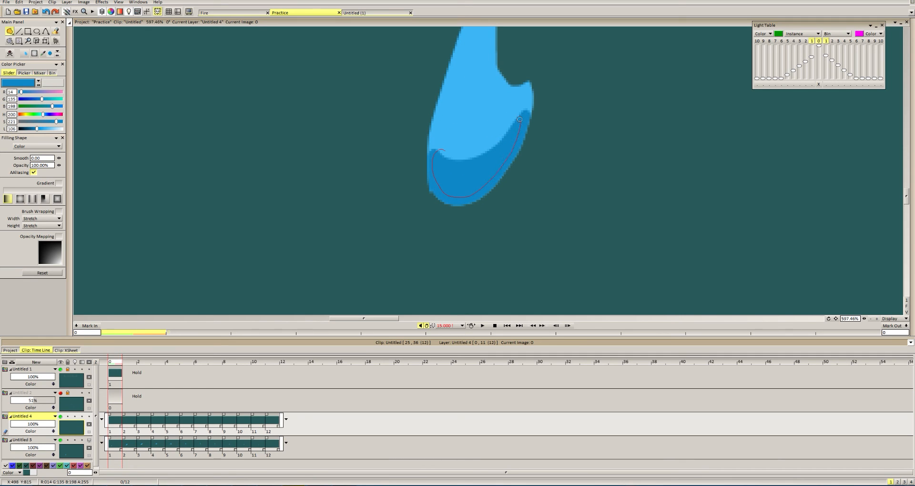
left_click_drag(406, 225, 433, 144)
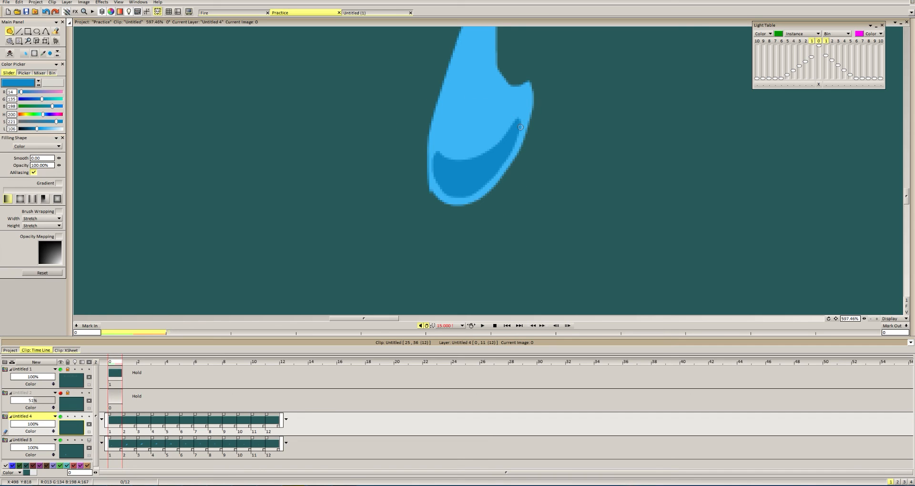
scroll(521, 127, "down", 9)
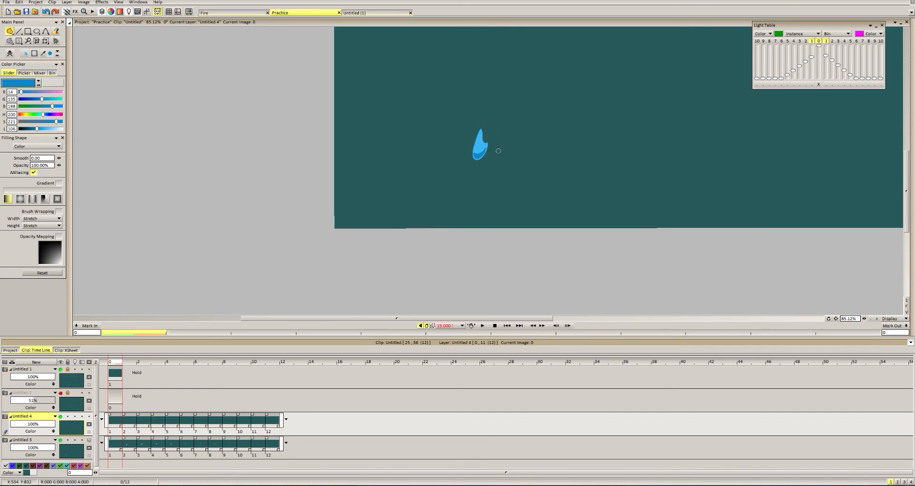
scroll(494, 142, "up", 6)
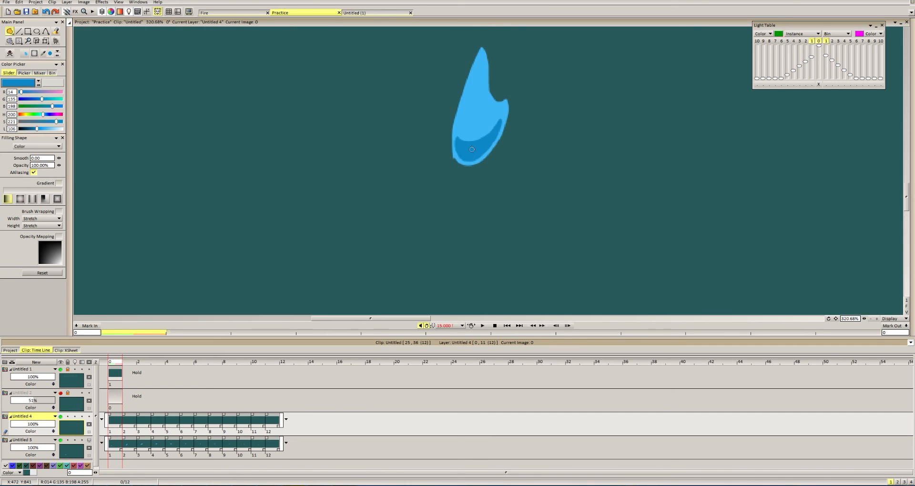
scroll(502, 152, "down", 4)
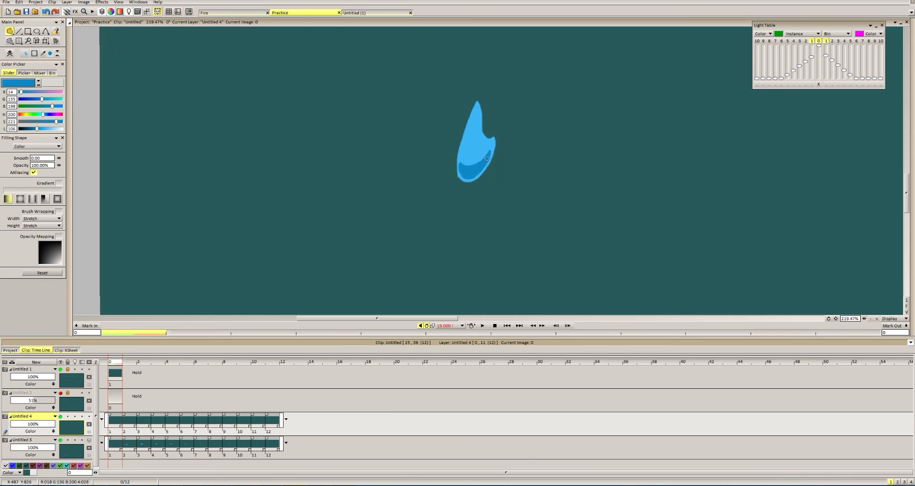
scroll(526, 141, "up", 3)
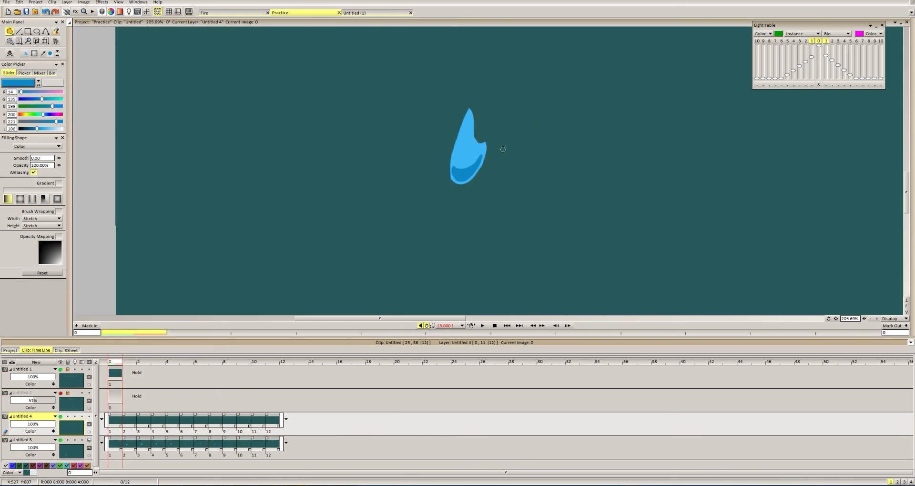
scroll(502, 146, "down", 5)
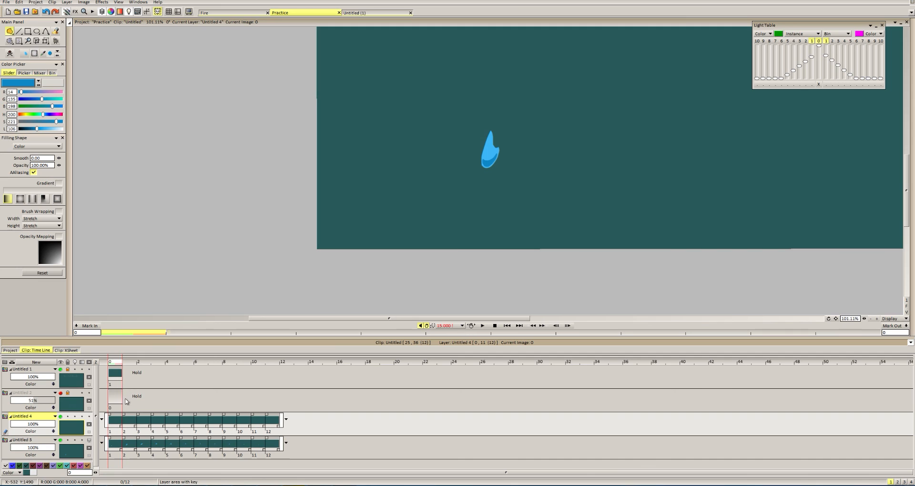
Clean the stray edge near the lower end of the second image's blob on the water layer, then reselect the shading layer.
left_click(128, 367)
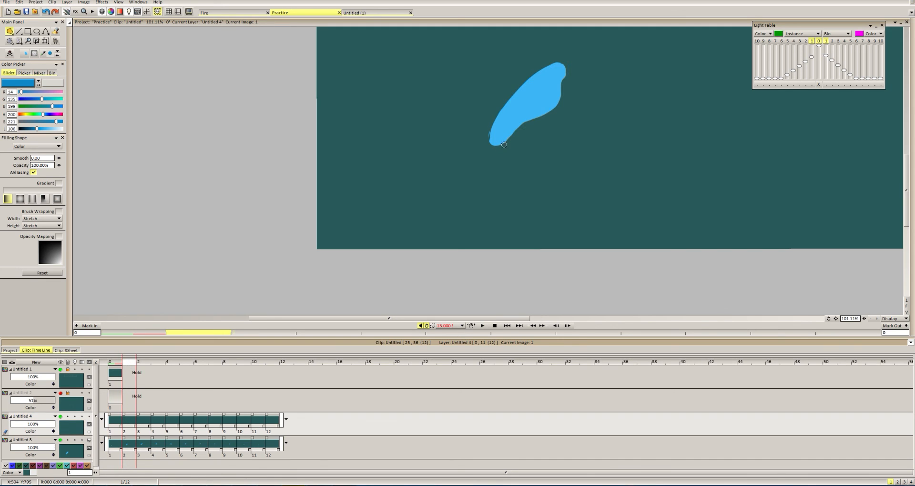
scroll(463, 159, "up", 3)
left_click(61, 440)
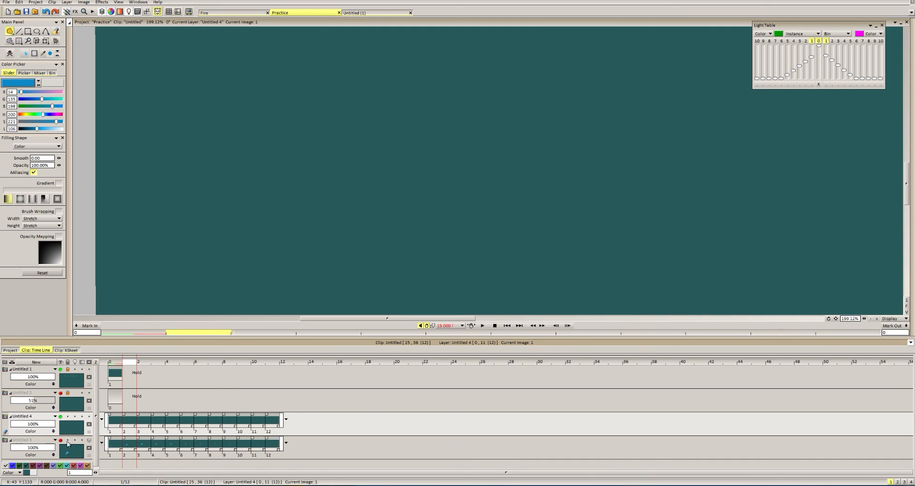
left_click(60, 440)
left_click(75, 441)
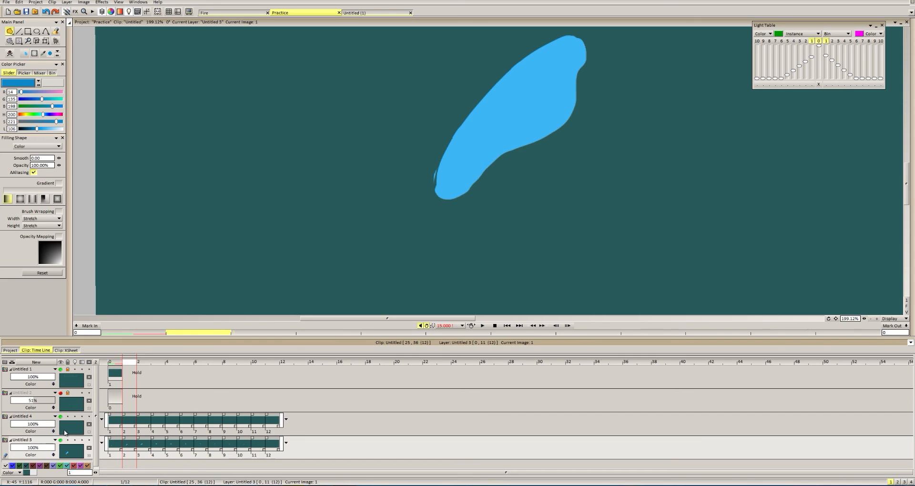
scroll(433, 163, "up", 3)
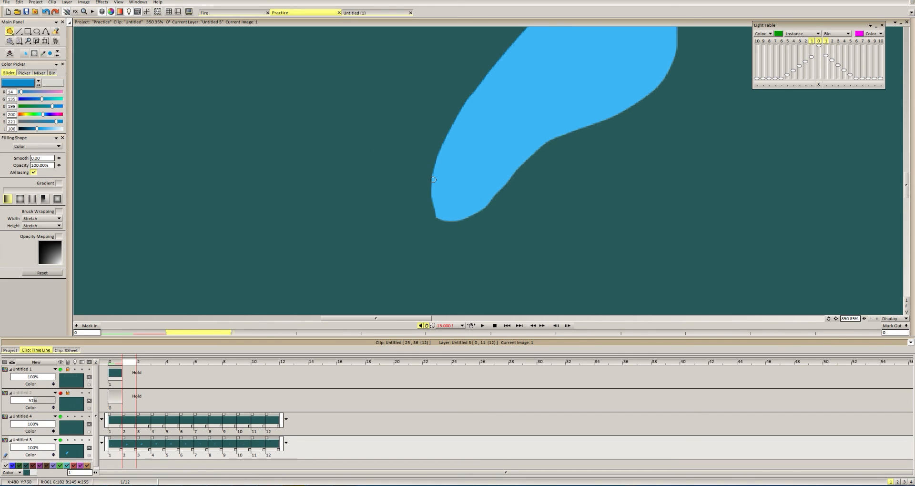
left_click(60, 423)
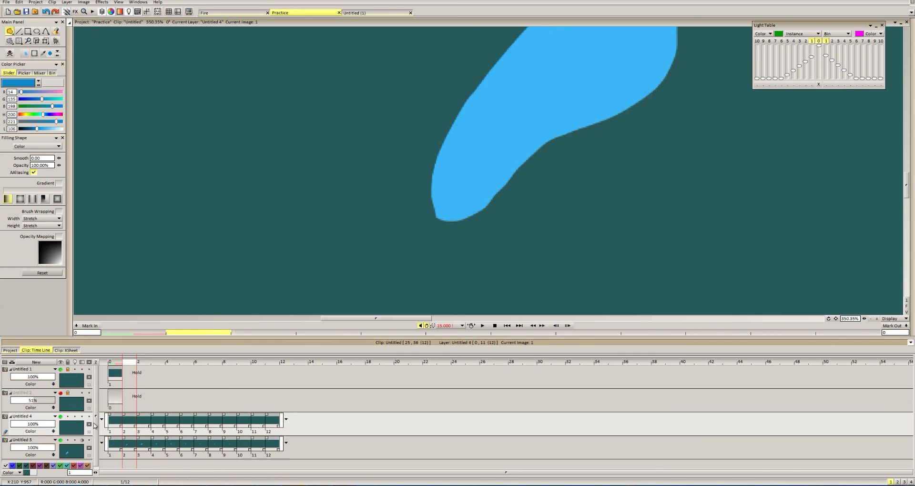
left_click(75, 429)
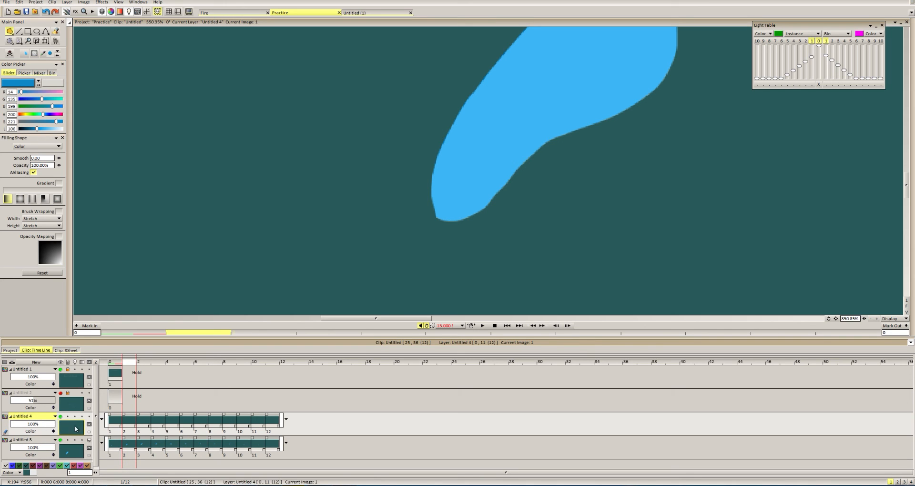
Draw a long dark blue shadow just inside the lower edge of the second image's blob, from its tail to the bulge.
scroll(467, 153, "down", 2)
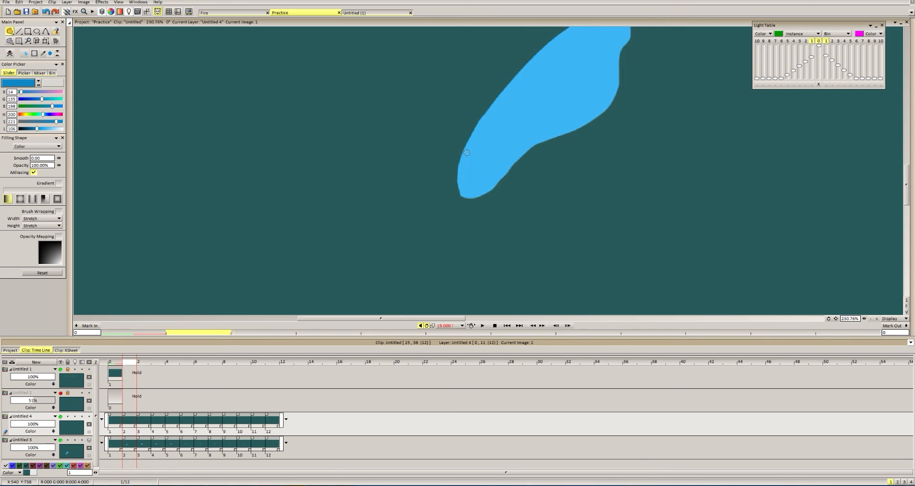
scroll(467, 152, "down", 3)
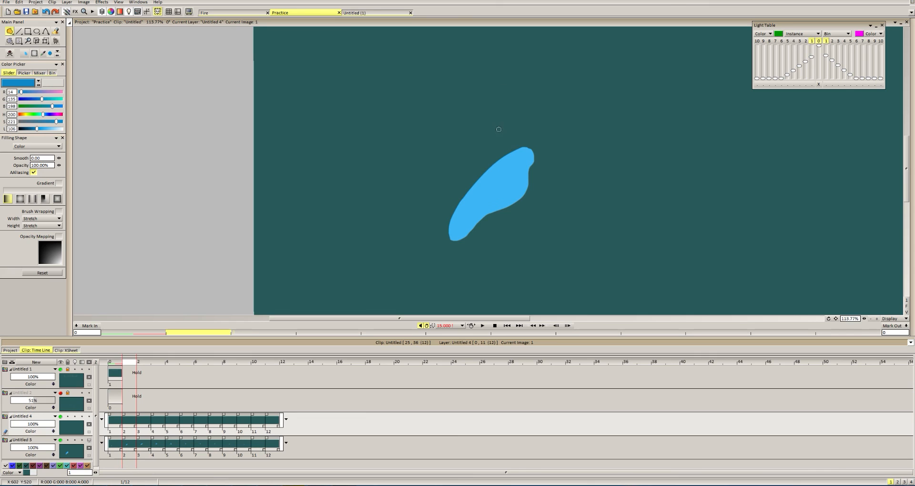
scroll(472, 224, "up", 3)
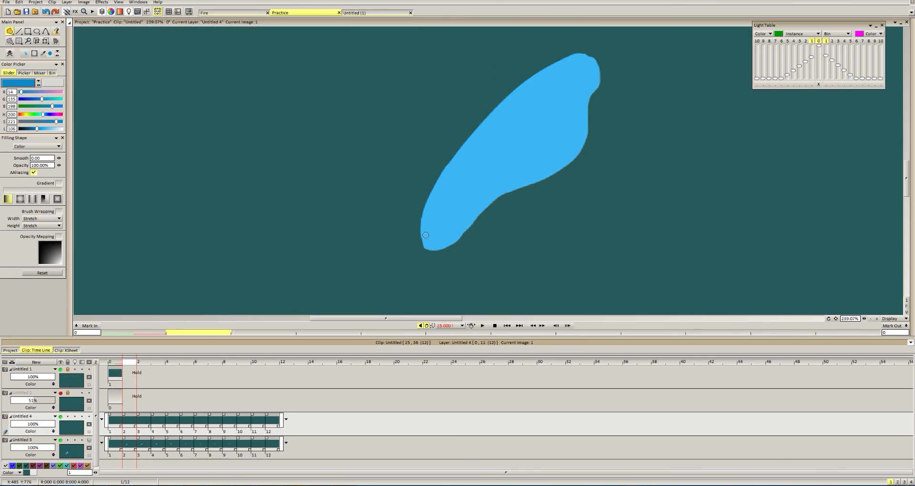
mouse_move(465, 215)
left_mouse_down()
mouse_move(499, 187)
mouse_move(556, 165)
mouse_move(578, 137)
mouse_move(425, 224)
mouse_move(427, 239)
mouse_move(445, 242)
mouse_move(486, 200)
mouse_move(527, 178)
mouse_move(479, 195)
mouse_move(443, 237)
left_mouse_up()
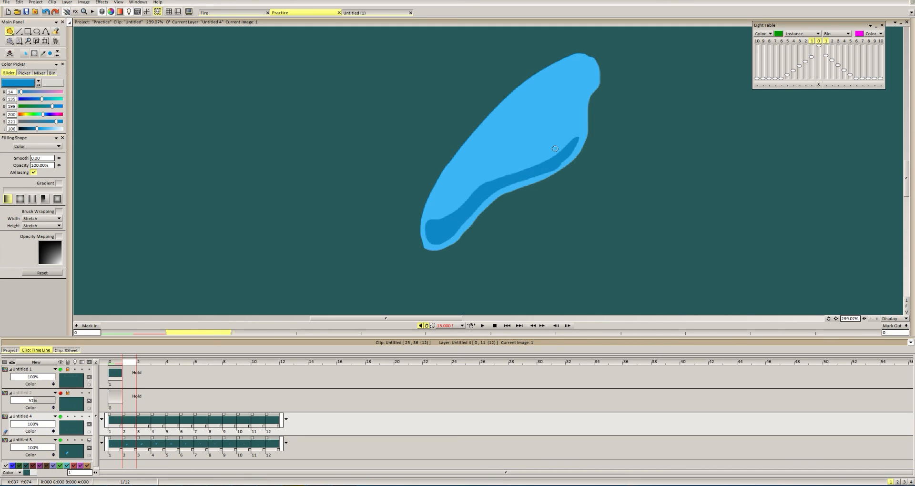
scroll(528, 165, "down", 4)
scroll(528, 164, "up", 6)
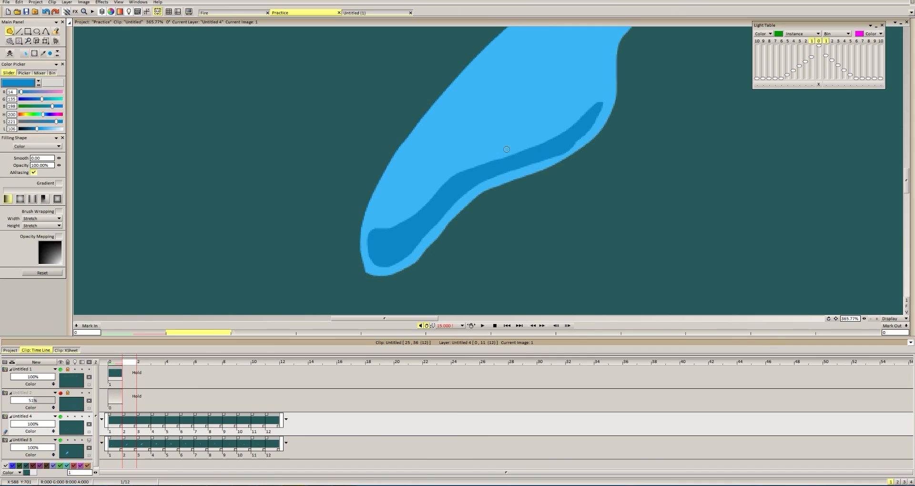
left_click_drag(575, 139, 606, 96)
scroll(575, 111, "down", 4)
scroll(575, 112, "down", 4)
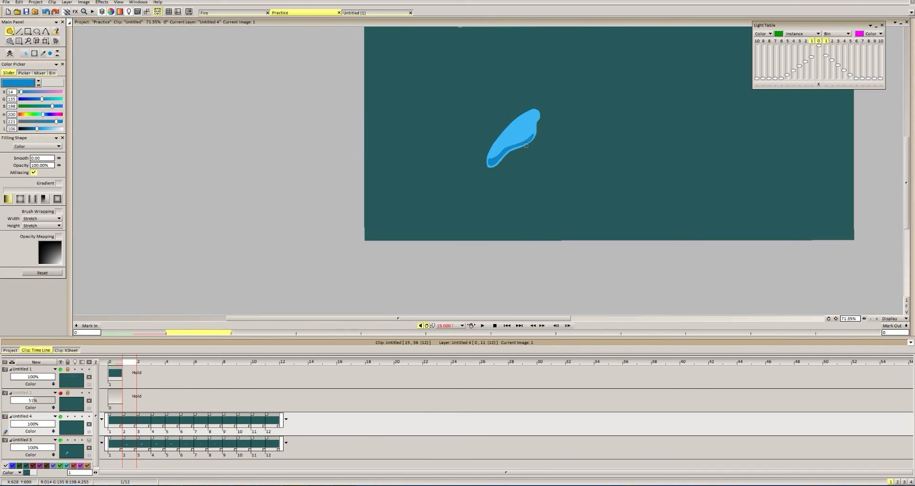
Add a small dark blue shadow inside the upper tip of the second image's blob.
scroll(553, 112, "up", 4)
scroll(554, 112, "up", 3)
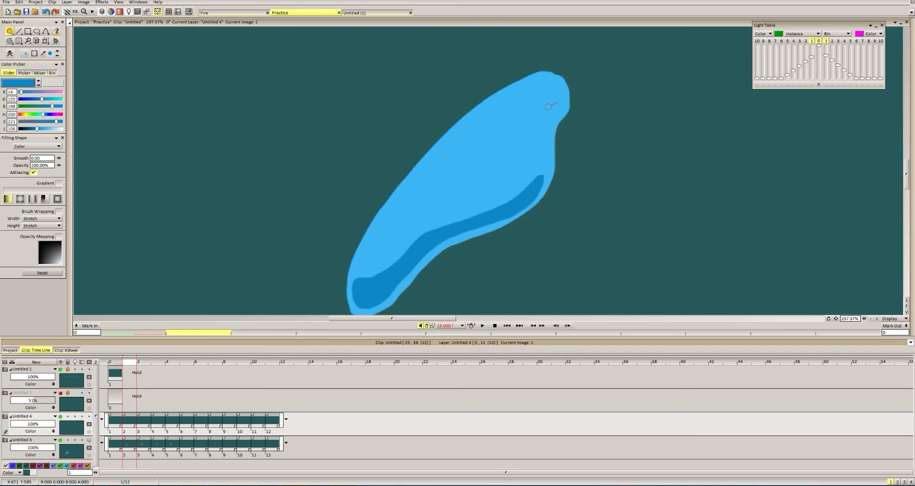
mouse_move(548, 107)
left_mouse_down()
mouse_move(537, 128)
mouse_move(530, 115)
mouse_move(528, 135)
mouse_move(541, 141)
mouse_move(547, 111)
left_mouse_up()
scroll(572, 124, "down", 5)
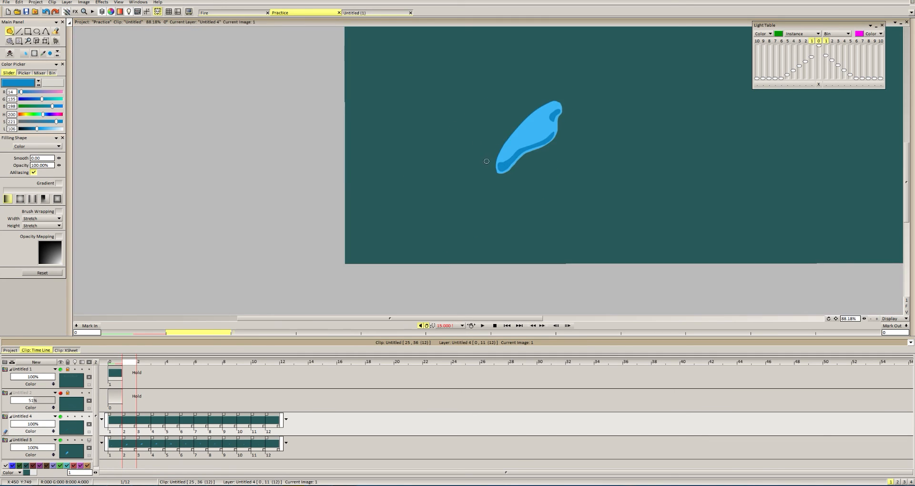
Shorten the long shadow's upper end on the second image, split it near the tail and thicken its middle section.
scroll(582, 138, "up", 2)
scroll(582, 139, "up", 4)
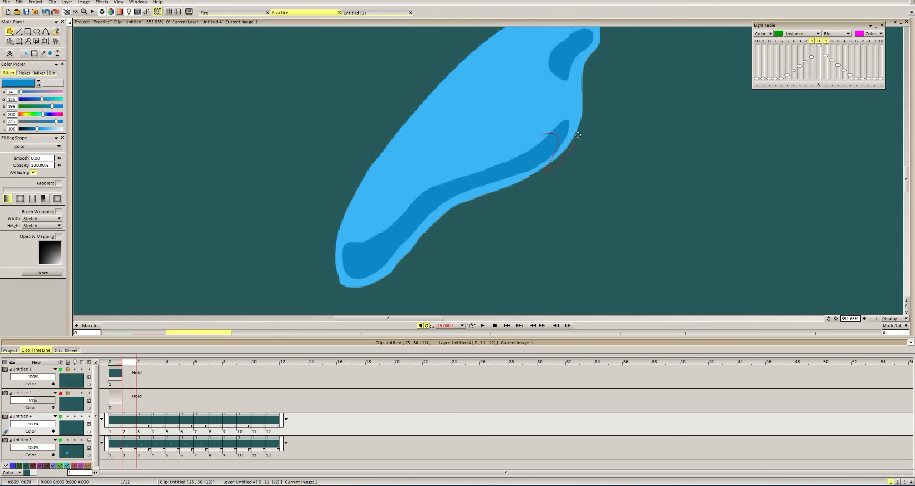
key("ctrl+z")
left_click_drag(441, 209, 400, 203)
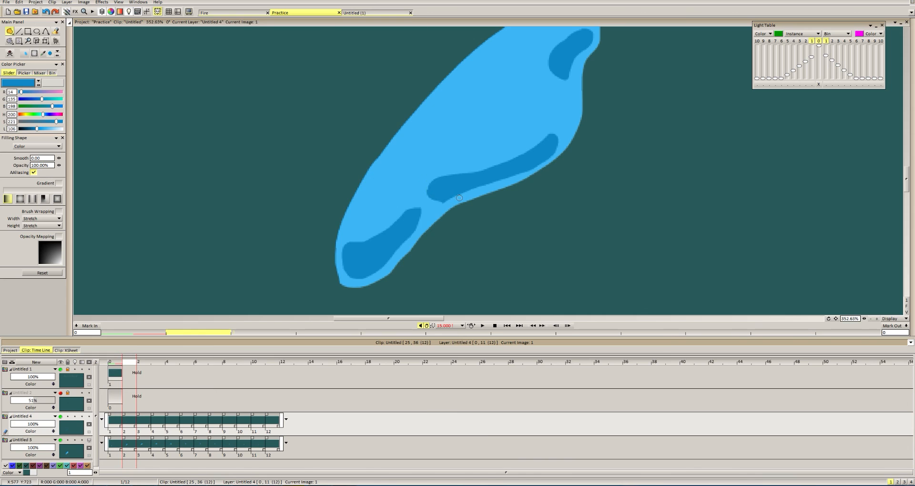
scroll(469, 175, "down", 2)
left_click_drag(468, 173, 534, 150)
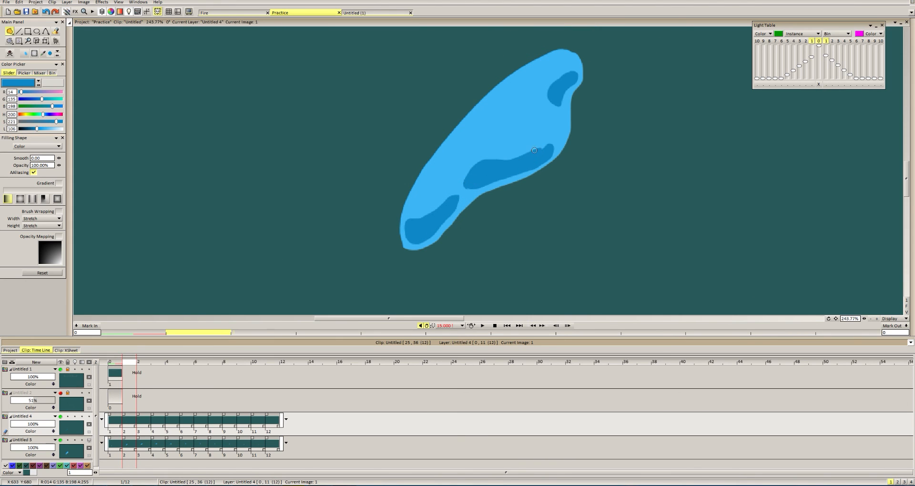
Rejoin the second image's tail and middle shadows into one continuous curved shape and smooth its outline.
scroll(528, 166, "down", 3)
scroll(505, 180, "up", 5)
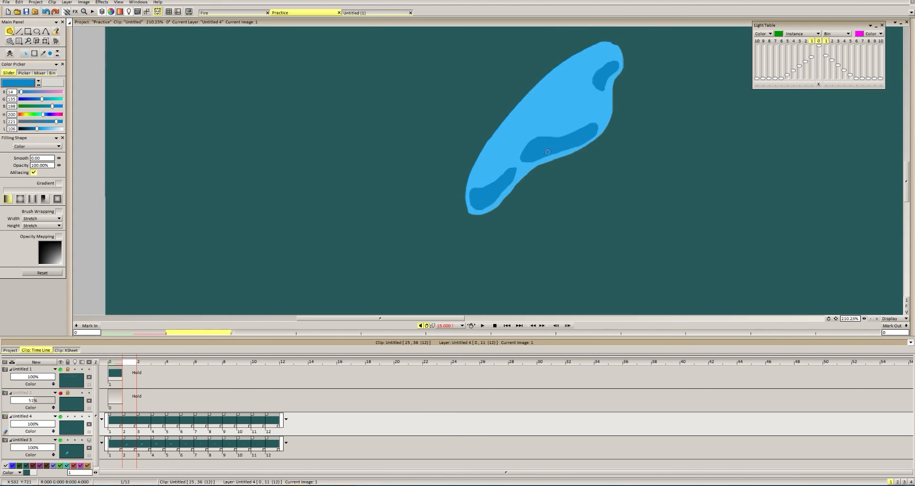
mouse_move(505, 180)
left_mouse_down()
mouse_move(557, 114)
mouse_move(472, 209)
left_mouse_up()
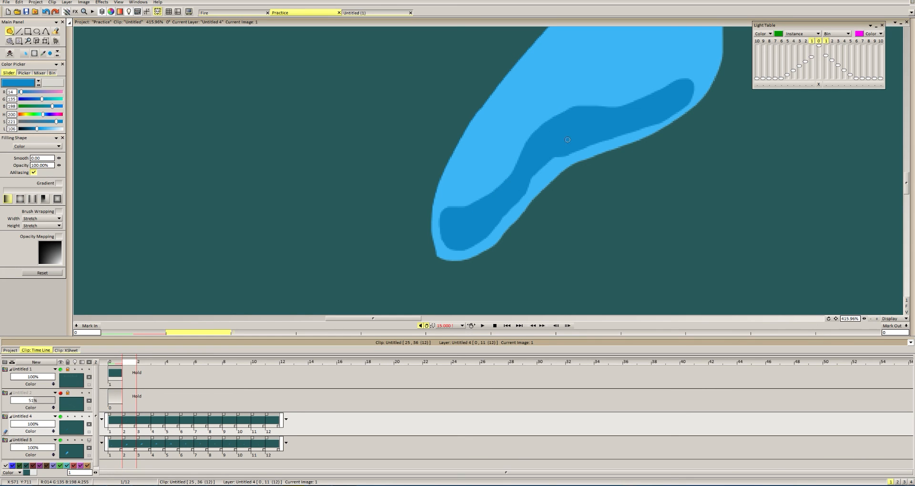
scroll(479, 164, "down", 4)
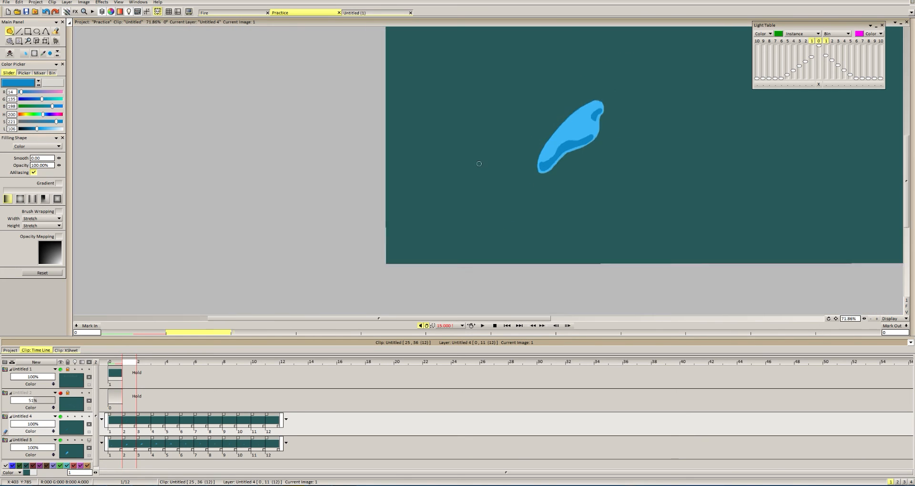
scroll(478, 164, "down", 1)
scroll(460, 176, "up", 5)
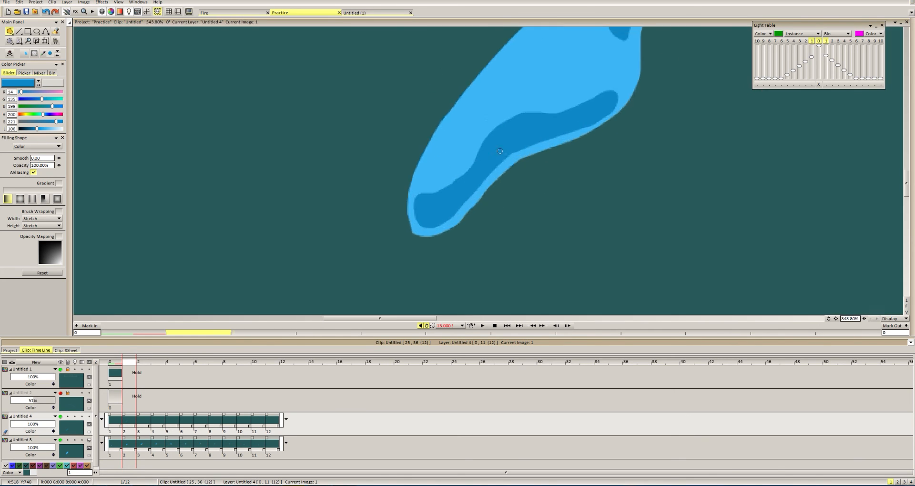
left_click_drag(479, 151, 467, 171)
left_click_drag(421, 204, 421, 204)
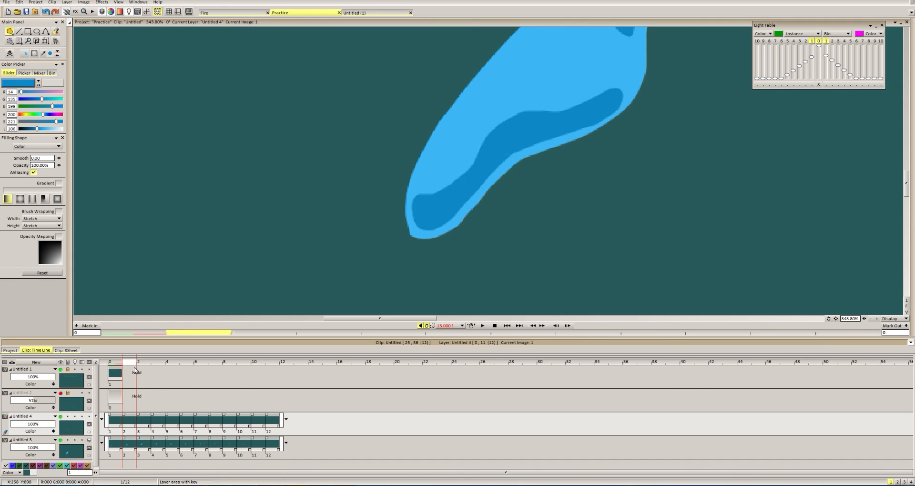
On the third image, draw a curved dark blue shadow inside the lower end of the water's tail, leaving a light rim.
key("Right")
scroll(585, 137, "down", 3)
scroll(473, 181, "up", 2)
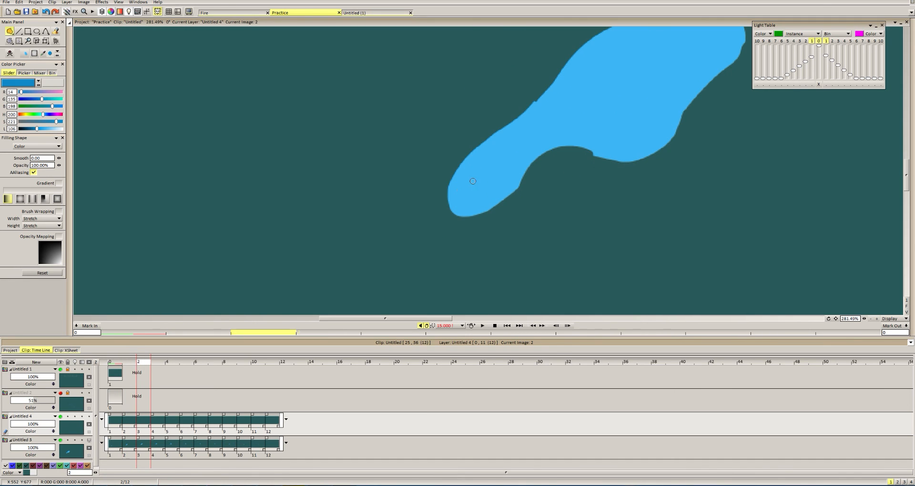
mouse_move(457, 188)
left_mouse_down()
mouse_move(482, 205)
mouse_move(516, 165)
mouse_move(460, 185)
left_mouse_up()
scroll(533, 151, "down", 2)
scroll(530, 157, "up", 3)
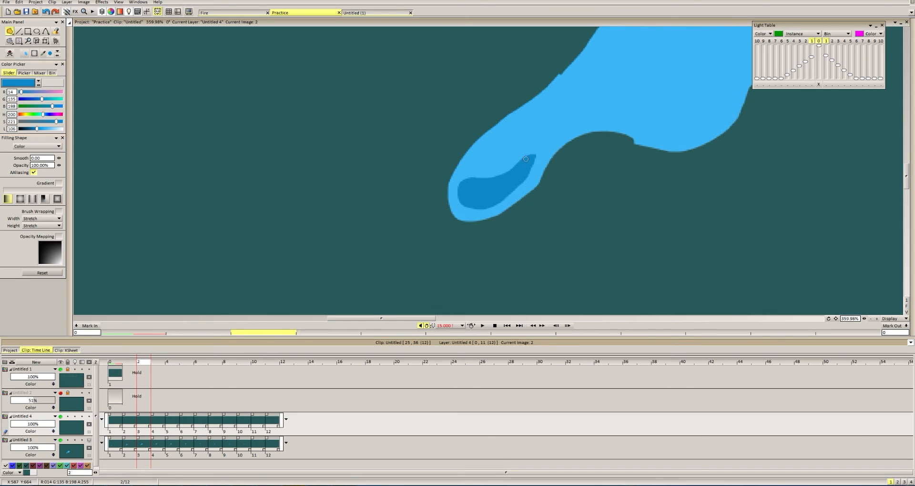
scroll(529, 162, "down", 3)
scroll(487, 168, "up", 2)
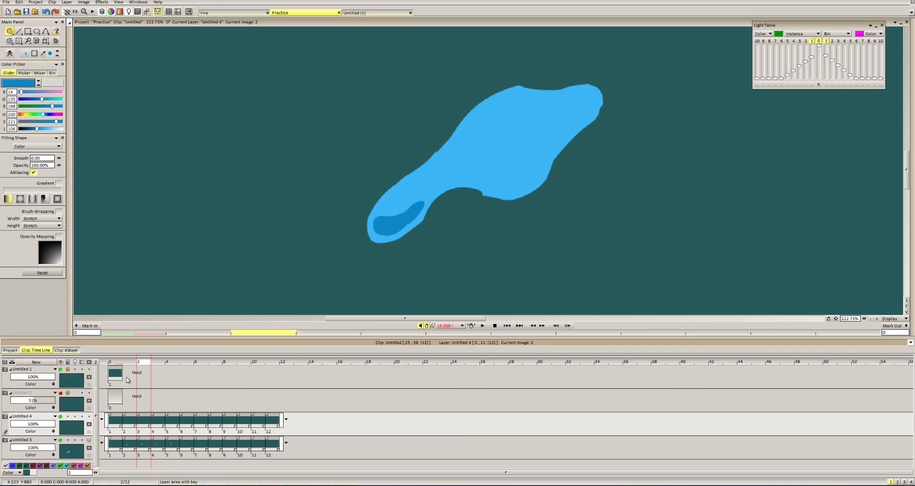
mouse_move(138, 364)
left_mouse_down()
mouse_move(126, 364)
mouse_move(138, 367)
left_mouse_up()
scroll(423, 191, "up", 2)
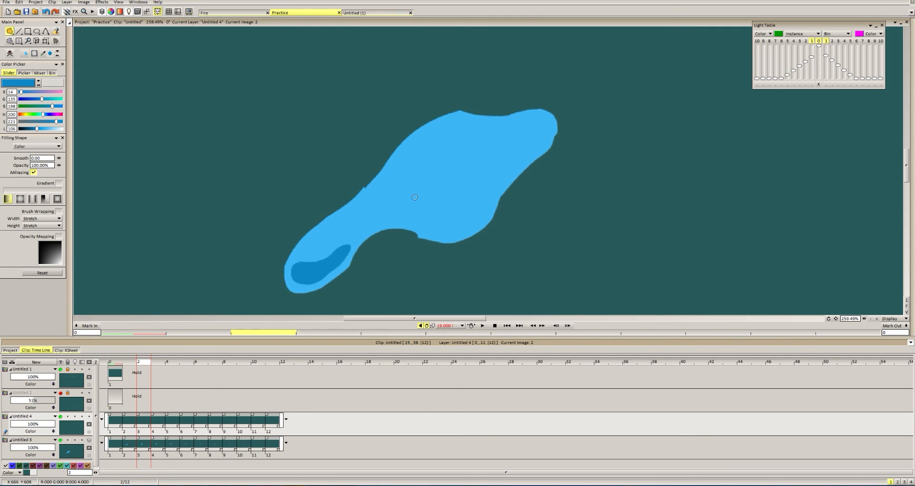
On the third image, draw a long dark blue shadow along the water body's lower edge into its upper tip, plus a small spot near the tail.
scroll(413, 200, "up", 2)
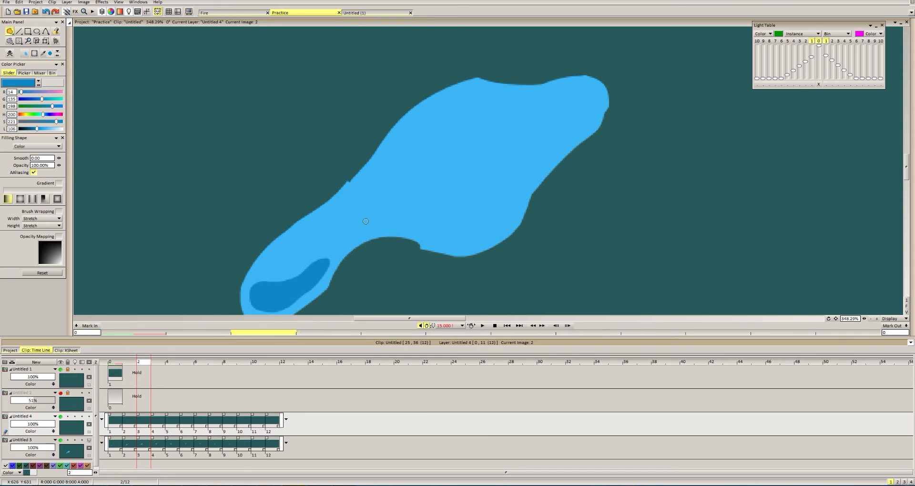
left_click_drag(312, 261, 331, 231)
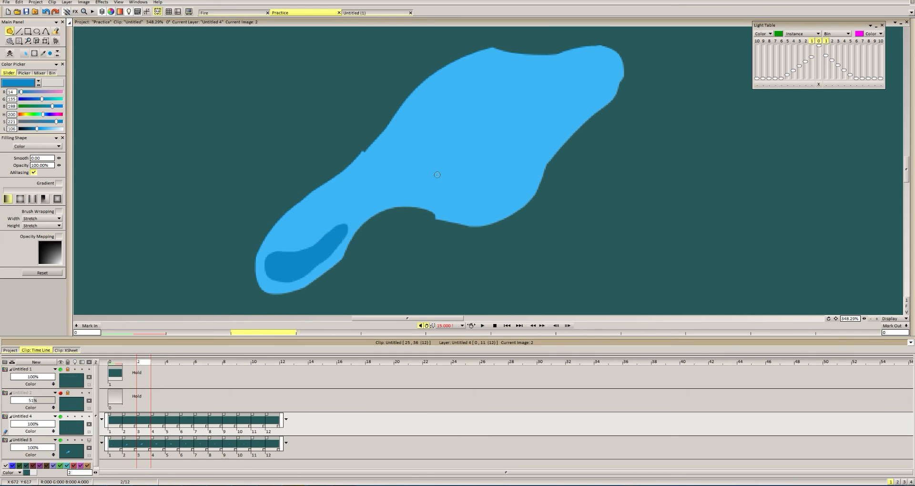
scroll(392, 193, "down", 2)
mouse_move(389, 194)
left_mouse_down()
mouse_move(447, 225)
mouse_move(474, 213)
mouse_move(521, 156)
left_mouse_up()
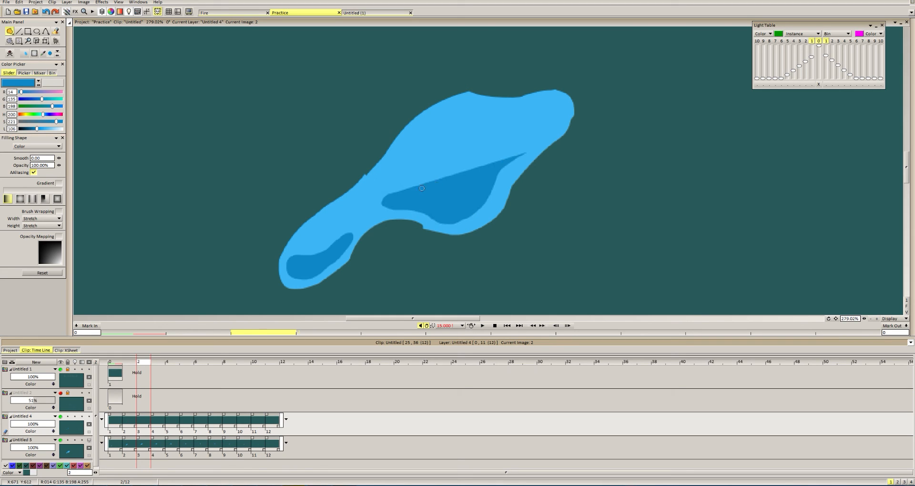
key("ctrl+z")
mouse_move(392, 188)
left_mouse_down()
mouse_move(383, 198)
mouse_move(443, 219)
mouse_move(491, 194)
mouse_move(524, 153)
left_mouse_up()
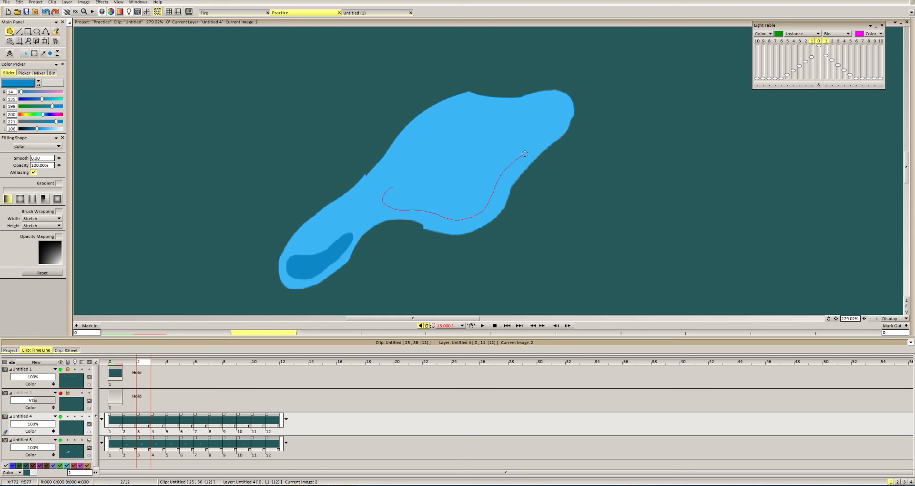
mouse_move(554, 113)
left_mouse_down()
mouse_move(445, 170)
mouse_move(401, 174)
mouse_move(396, 186)
mouse_move(438, 145)
left_mouse_up()
mouse_move(398, 182)
left_mouse_down()
mouse_move(404, 162)
mouse_move(380, 194)
left_mouse_up()
left_click_drag(363, 214, 358, 222)
scroll(360, 218, "down", 1)
mouse_move(453, 221)
left_mouse_down()
mouse_move(488, 185)
mouse_move(482, 164)
left_mouse_up()
On the fourth image, draw dark blue shadows inside the separated droplet, along the main body's lower edge and in the small attached bulb.
scroll(505, 170, "down", 10)
key("Right")
scroll(464, 192, "up", 10)
mouse_move(446, 206)
left_mouse_down()
mouse_move(527, 177)
mouse_move(505, 198)
left_mouse_up()
scroll(566, 121, "down", 1)
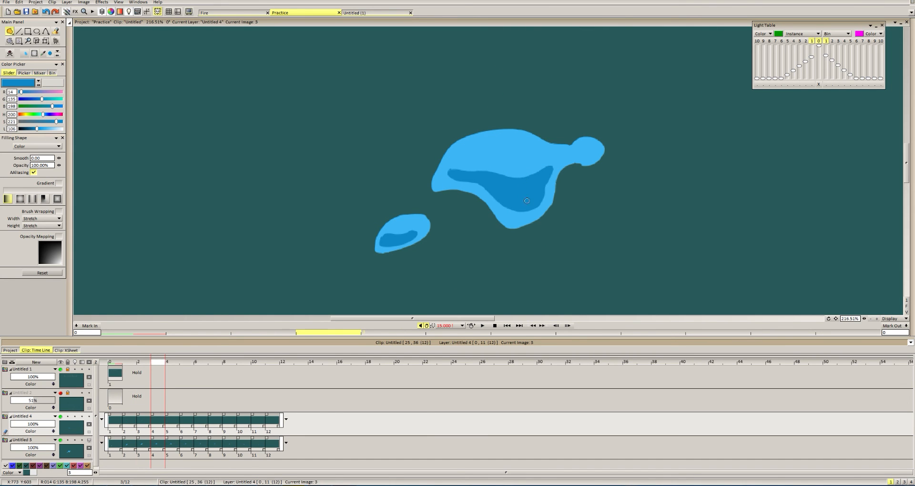
mouse_move(549, 171)
left_mouse_down()
mouse_move(544, 207)
mouse_move(533, 191)
mouse_move(480, 239)
left_mouse_up()
scroll(540, 178, "up", 2)
mouse_move(518, 189)
left_mouse_down()
mouse_move(545, 187)
mouse_move(544, 174)
mouse_move(522, 177)
left_mouse_up()
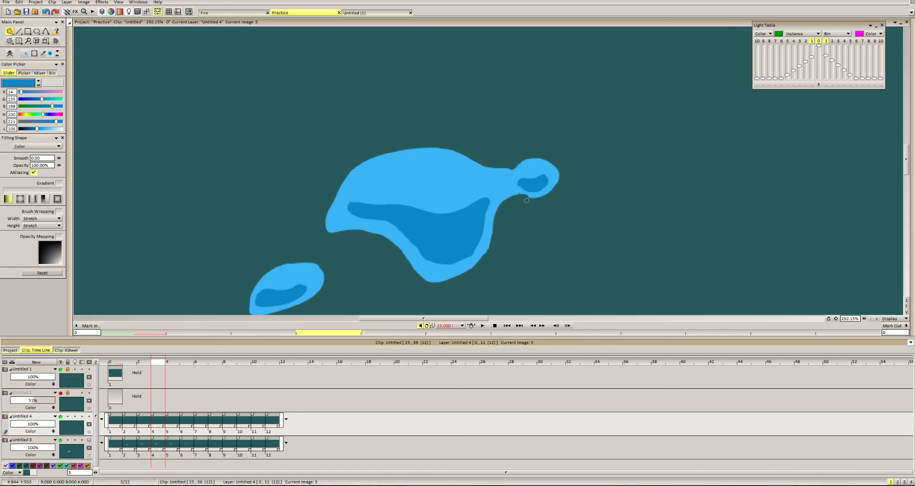
On the fifth image, draw a curved dark blue shadow inside the lower end of the bent blob, leaving a light rim.
left_click(167, 368)
scroll(434, 184, "down", 2)
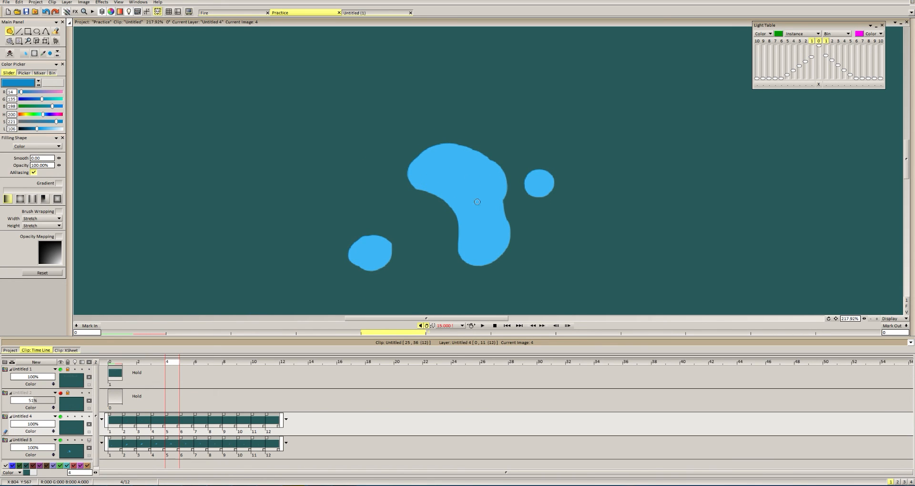
left_click_drag(490, 155, 496, 137)
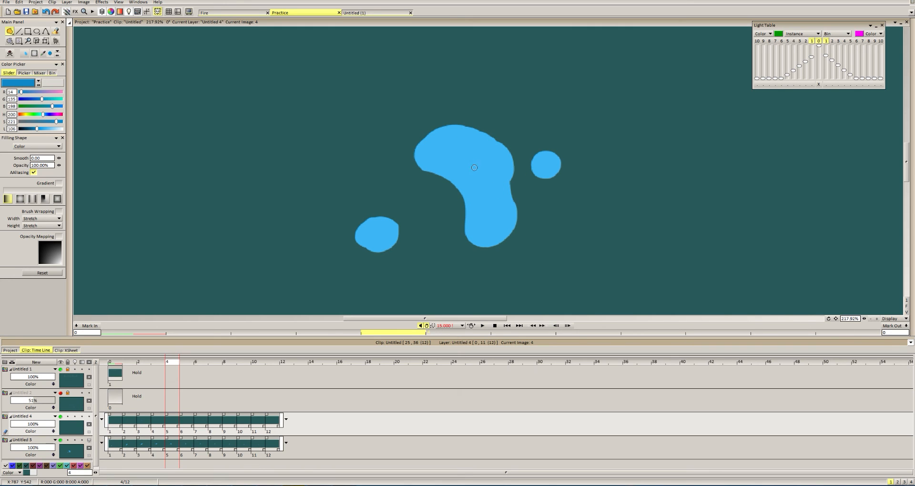
left_click_drag(470, 167, 466, 149)
scroll(471, 217, "up", 2)
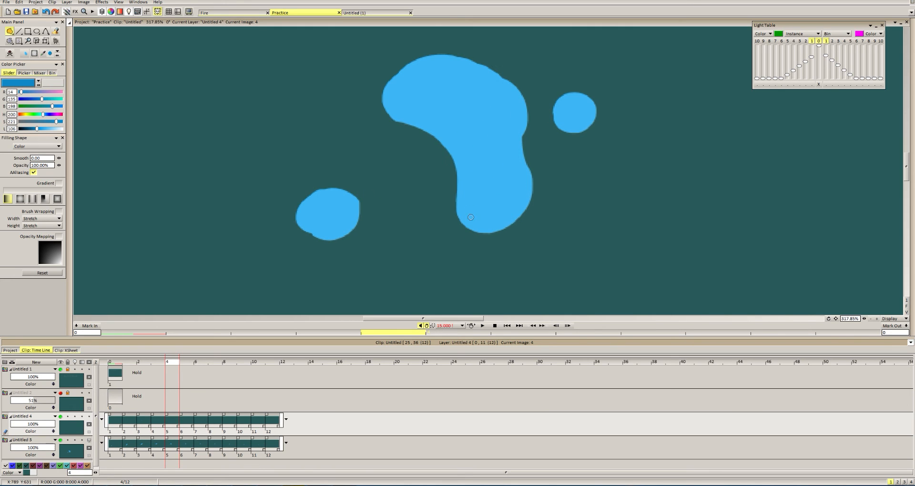
mouse_move(471, 220)
left_mouse_down()
mouse_move(517, 208)
mouse_move(523, 187)
mouse_move(518, 179)
mouse_move(481, 201)
mouse_move(460, 204)
left_mouse_up()
scroll(480, 194, "down", 6)
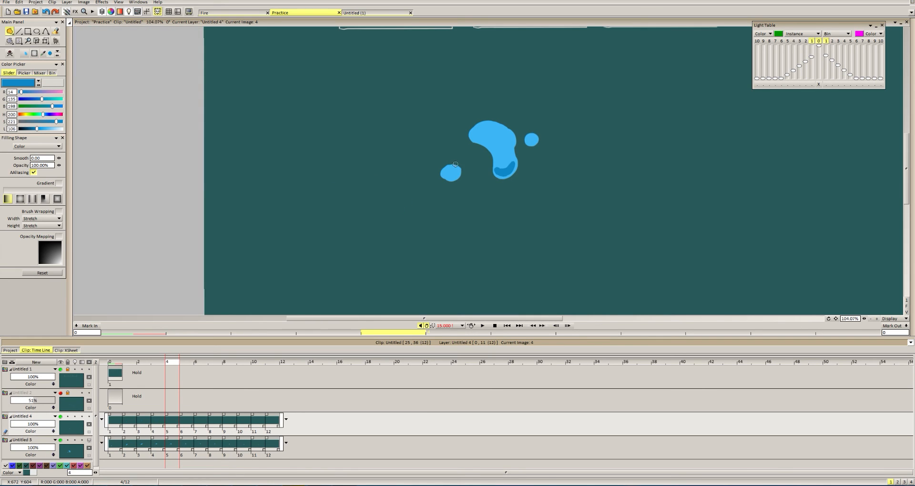
scroll(482, 168, "up", 4)
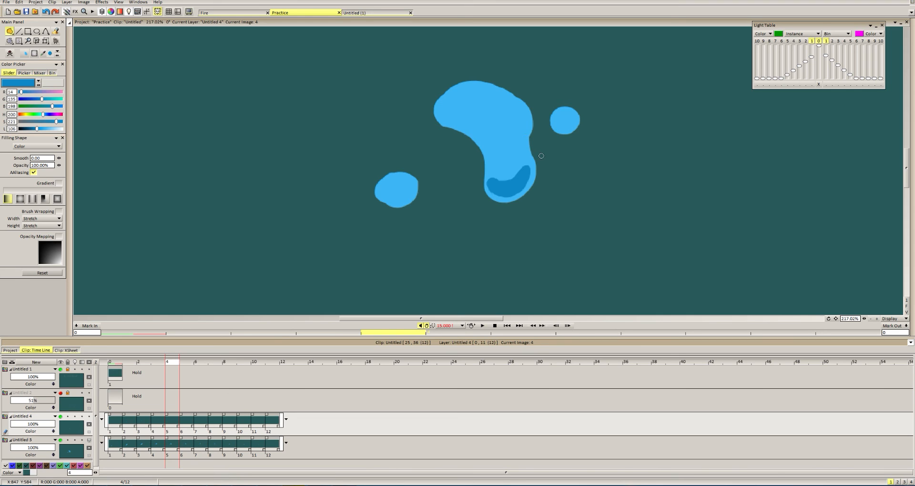
scroll(522, 135, "up", 1)
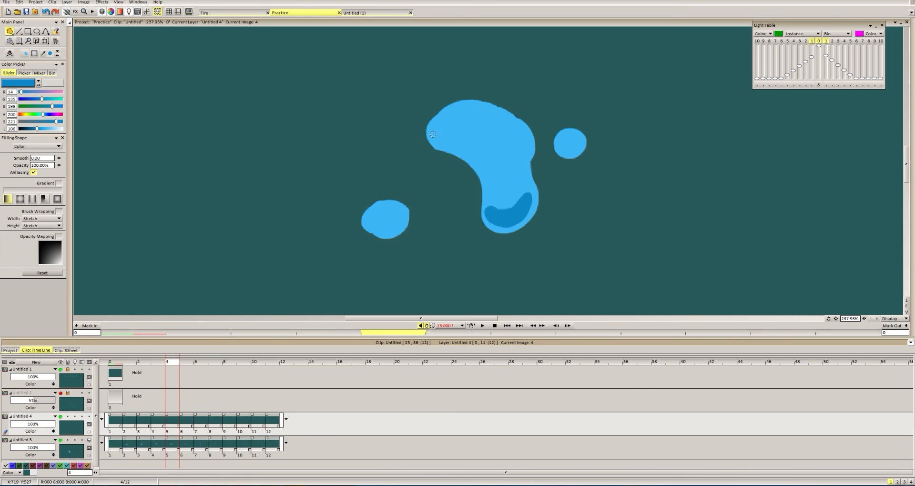
Add a crescent-shaped dark blue shadow across the middle of the fifth image's bent blob, redrawing the first attempt shorter.
left_click_drag(432, 135, 465, 151)
left_click_drag(516, 167, 525, 161)
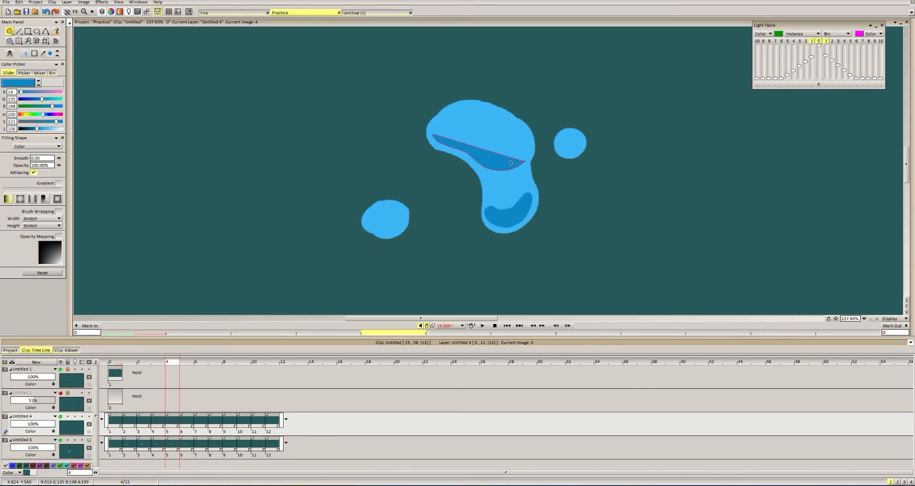
key("ctrl+z")
mouse_move(447, 146)
left_mouse_down()
mouse_move(488, 169)
mouse_move(517, 165)
mouse_move(525, 152)
mouse_move(468, 159)
left_mouse_up()
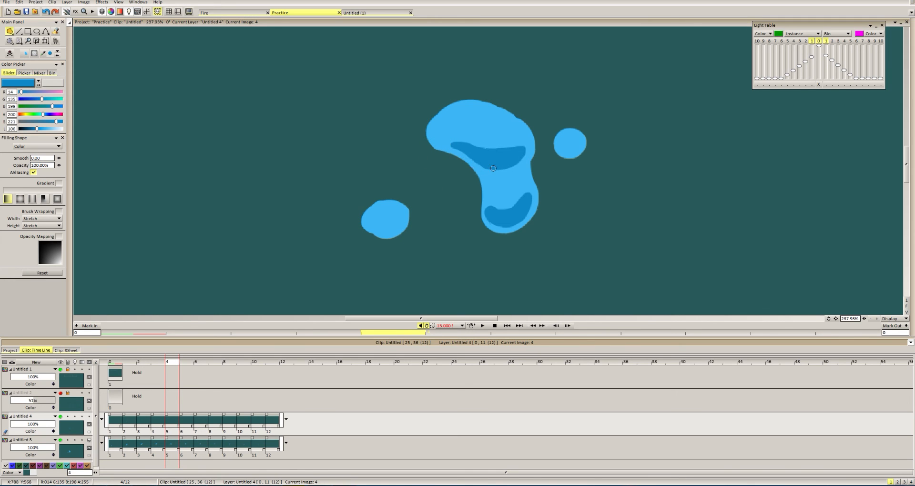
Draw small crescent shadows in the lower part of both round droplets on the fifth image.
scroll(516, 150, "down", 3)
scroll(515, 150, "up", 2)
mouse_move(448, 191)
left_mouse_down()
mouse_move(470, 186)
mouse_move(454, 204)
left_mouse_up()
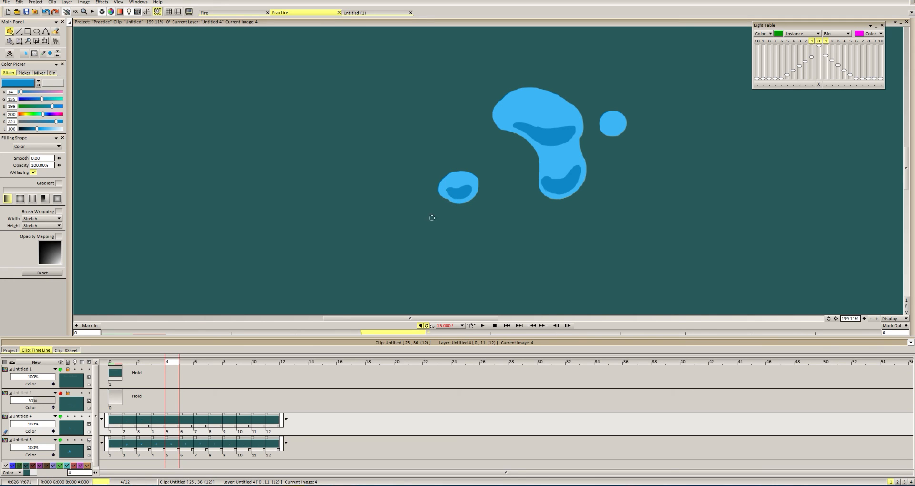
scroll(606, 136, "up", 4)
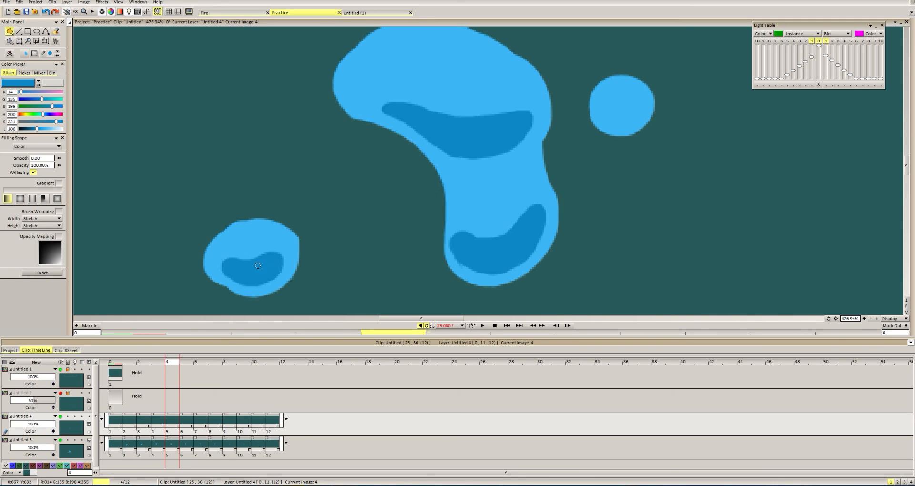
mouse_move(610, 117)
left_mouse_down()
mouse_move(637, 113)
mouse_move(601, 116)
mouse_move(638, 101)
mouse_move(620, 121)
left_mouse_up()
scroll(620, 121, "down", 6)
scroll(532, 108, "up", 2)
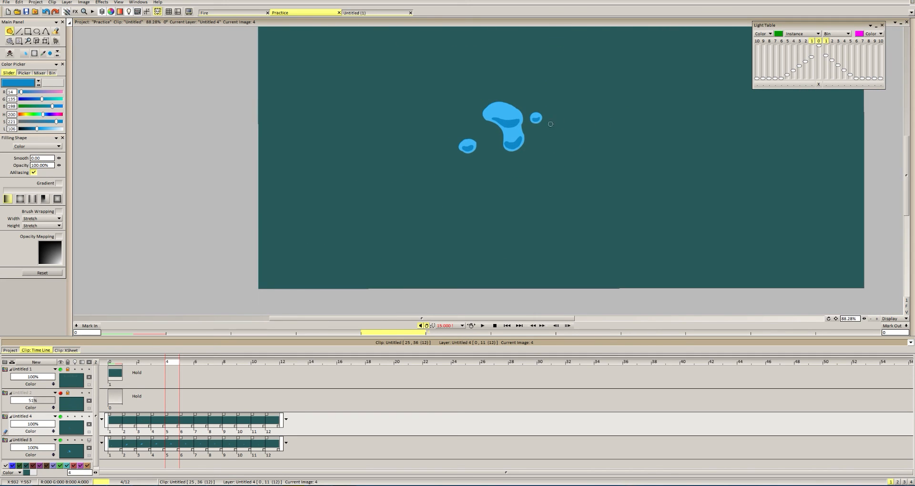
scroll(532, 108, "up", 7)
scroll(539, 114, "down", 2)
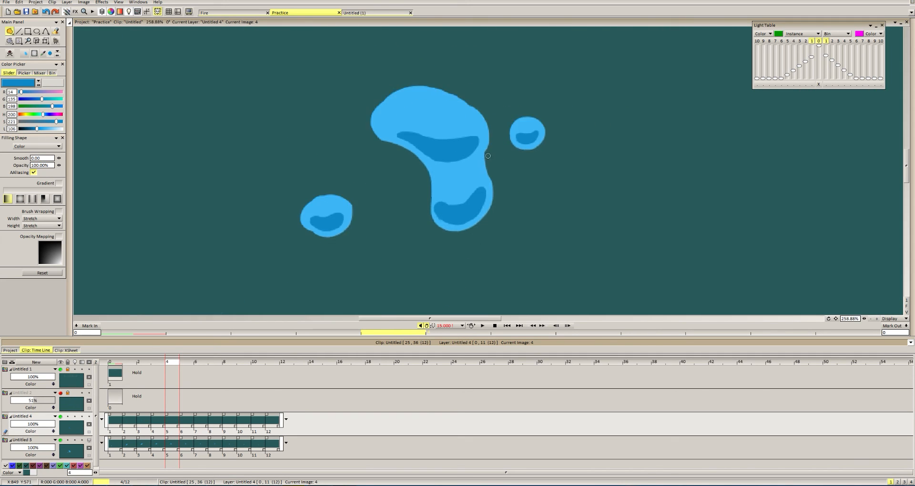
scroll(545, 121, "up", 1)
scroll(545, 121, "up", 1)
Return to the third image and touch up the thick right-hand part of the long dark blue shadow with a filled shape.
key("b")
left_click_drag(537, 103, 483, 147)
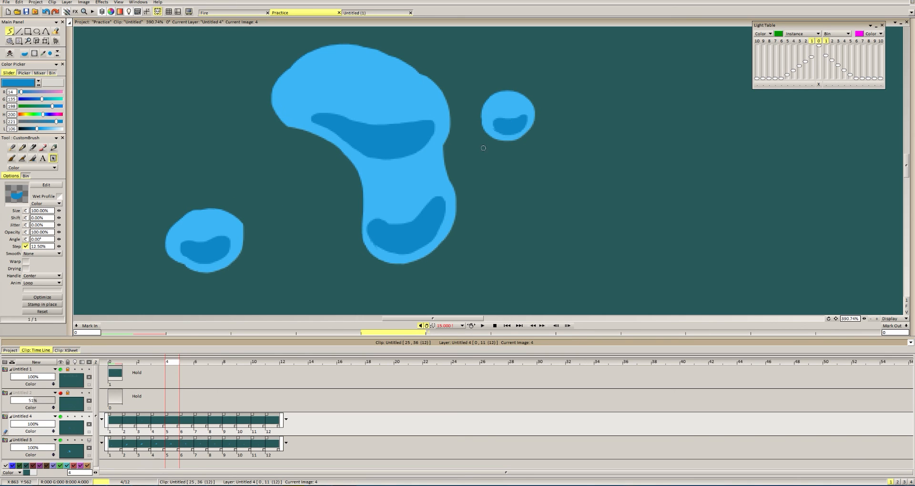
scroll(298, 233, "down", 3)
left_click_drag(176, 363, 138, 362)
scroll(367, 170, "down", 4)
mouse_move(278, 212)
left_mouse_down()
mouse_move(367, 169)
mouse_move(447, 191)
mouse_move(396, 186)
left_mouse_up()
scroll(396, 182, "up", 6)
key("shift+s")
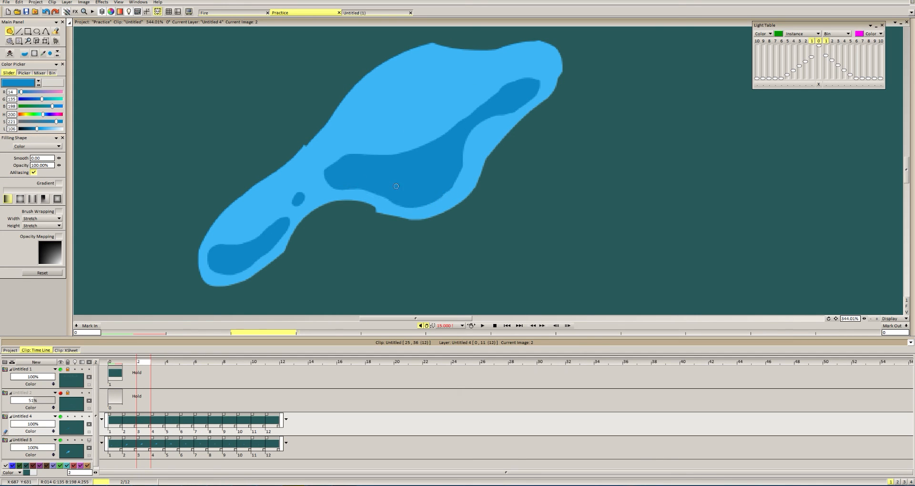
left_click_drag(450, 191, 451, 150)
scroll(465, 149, "down", 5)
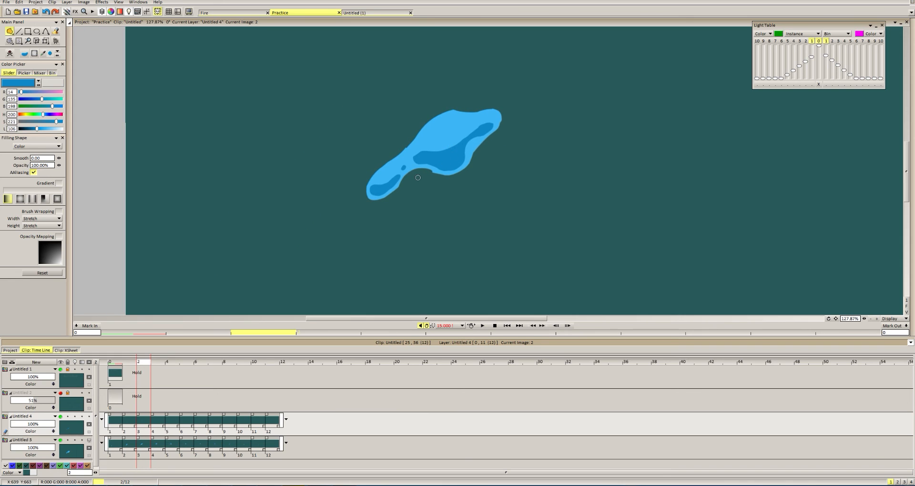
On the fourth image, enlarge the main body's shadow toward its left end and lower point so only a thin light rim remains.
mouse_move(148, 364)
left_mouse_down()
mouse_move(124, 370)
mouse_move(153, 370)
left_mouse_up()
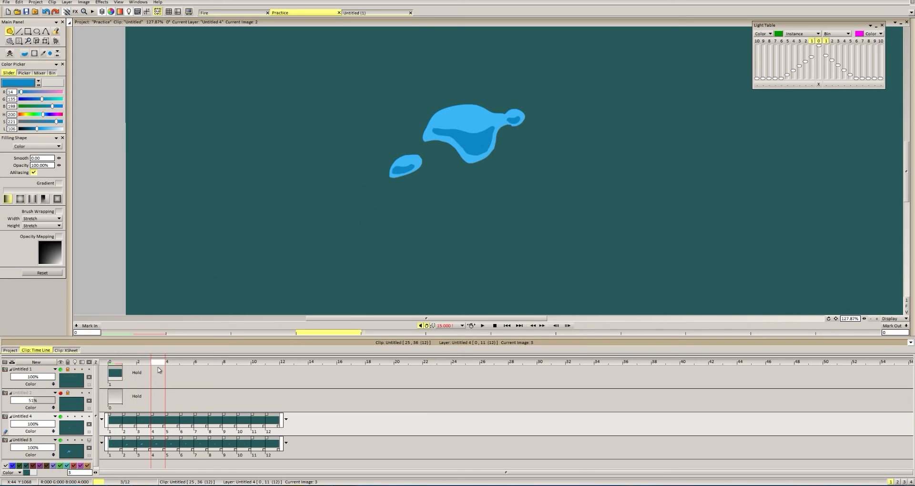
scroll(459, 153, "up", 5)
mouse_move(385, 87)
left_mouse_down()
mouse_move(395, 103)
mouse_move(443, 121)
mouse_move(471, 116)
left_mouse_up()
mouse_move(410, 102)
left_mouse_down()
mouse_move(449, 122)
mouse_move(476, 155)
mouse_move(445, 100)
left_mouse_up()
left_click_drag(456, 131, 528, 151)
scroll(516, 132, "down", 1)
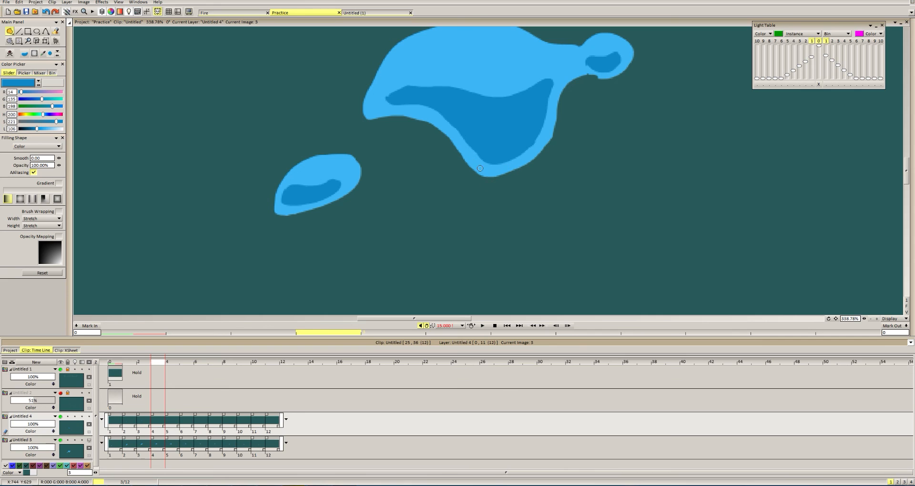
scroll(464, 148, "down", 4)
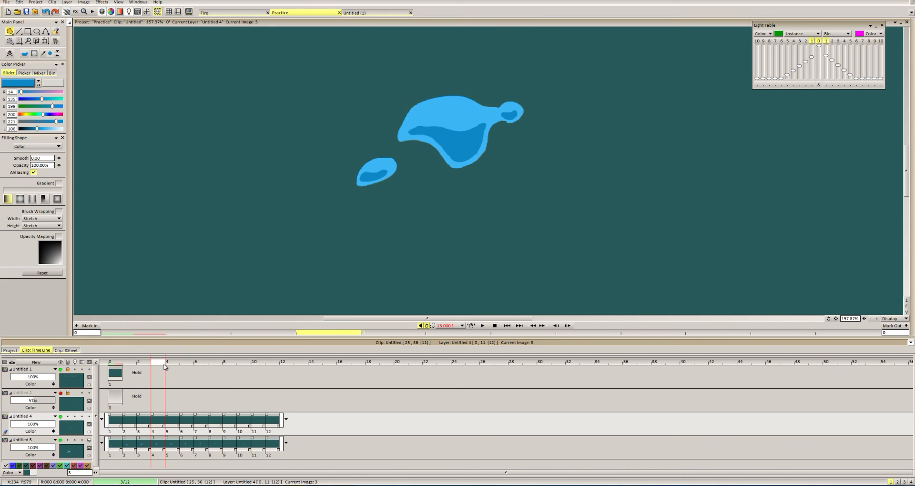
On the sixth image, draw crescent-shaped dark blue shadows inside the lower left droplet and the larger round droplet.
left_click(169, 364)
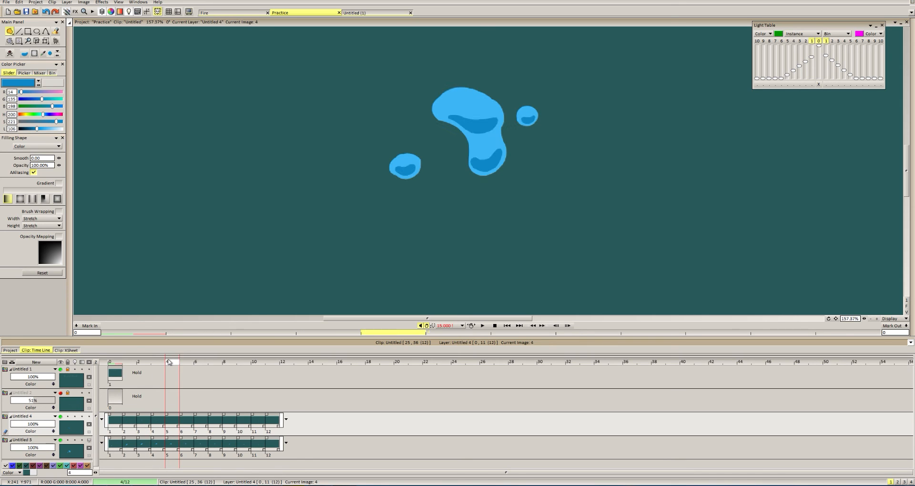
left_click(178, 364)
scroll(476, 168, "up", 5)
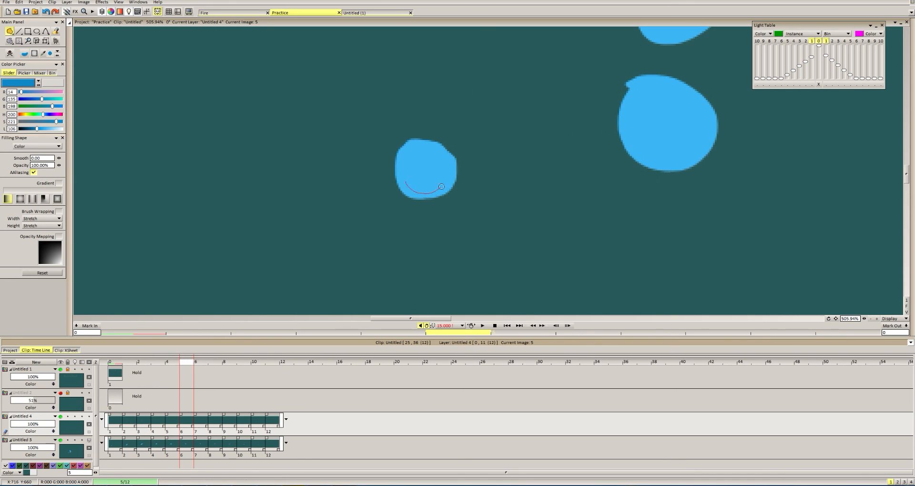
mouse_move(499, 176)
left_mouse_down()
mouse_move(571, 174)
mouse_move(501, 173)
left_mouse_up()
scroll(551, 176, "up", 2)
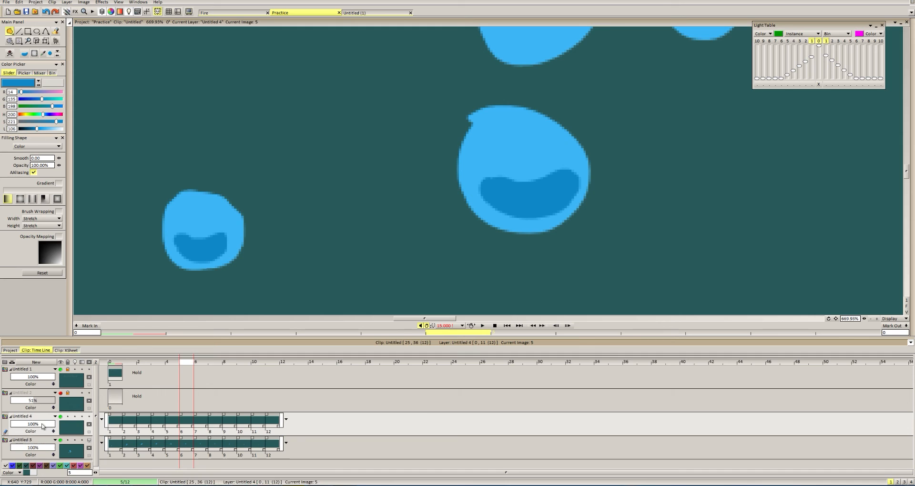
Remove the notch from the larger round droplet on layer Untitled 3, return to layer Untitled 4 and restore the base layer's stencil.
left_click(34, 442)
mouse_move(471, 127)
left_mouse_down()
mouse_move(501, 106)
mouse_move(468, 116)
mouse_move(467, 127)
mouse_move(431, 130)
mouse_move(471, 133)
left_mouse_up()
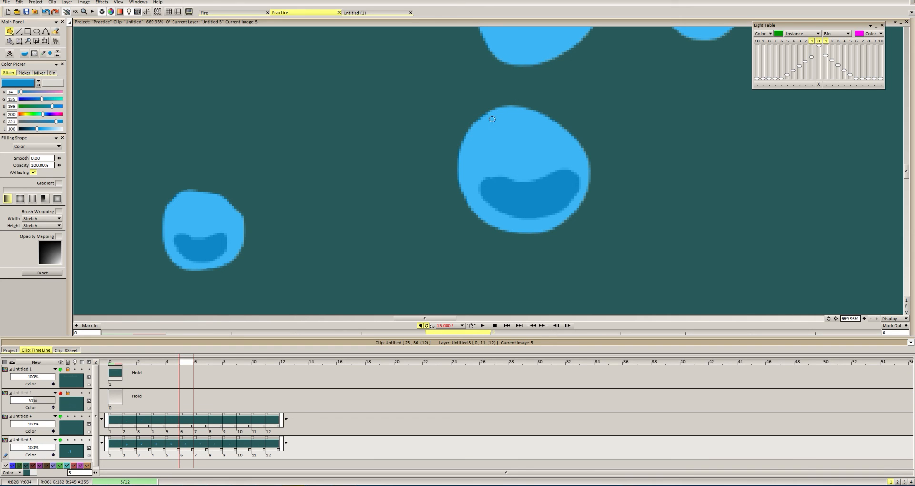
scroll(492, 119, "down", 3)
left_click(48, 420)
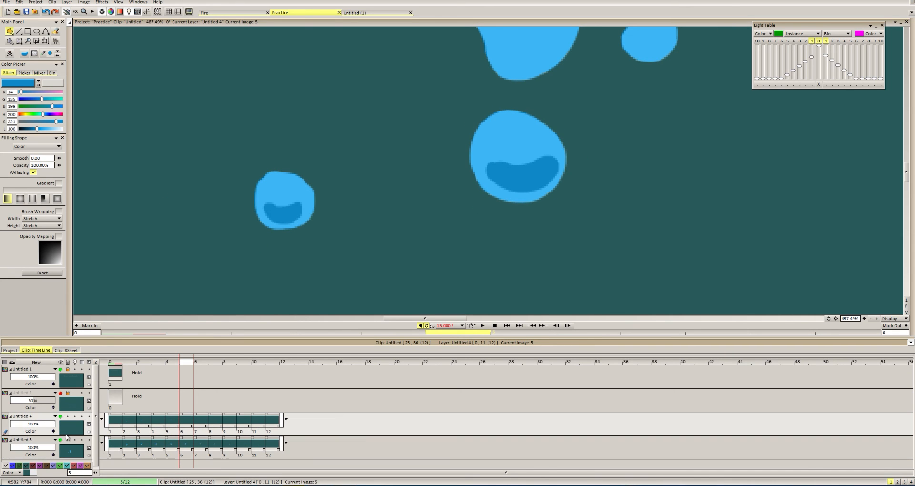
left_click(89, 440)
On the sixth image, draw dark blue shadows inside the small right droplet and the lower end of the large elongated blob.
scroll(238, 286, "down", 4)
scroll(517, 152, "up", 6)
scroll(572, 219, "down", 6)
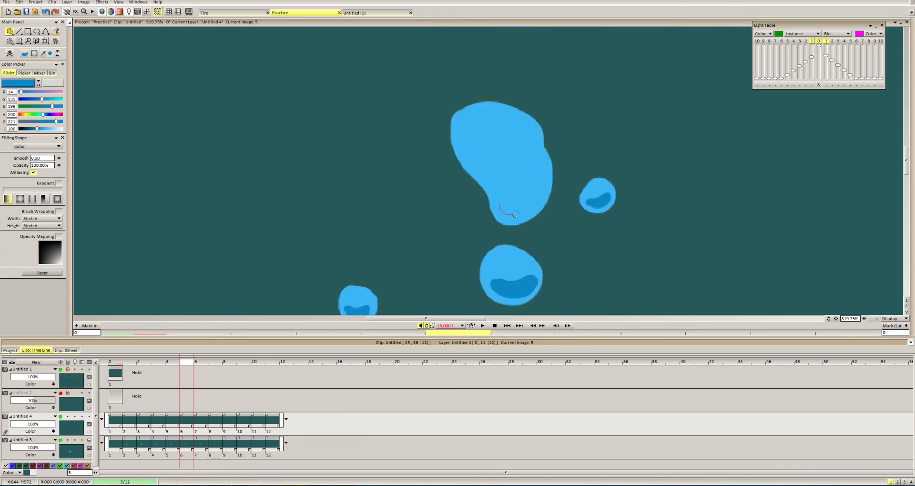
mouse_move(499, 208)
left_mouse_down()
mouse_move(529, 208)
mouse_move(536, 191)
mouse_move(524, 194)
mouse_move(535, 209)
mouse_move(542, 192)
mouse_move(500, 208)
left_mouse_up()
key("ctrl+z")
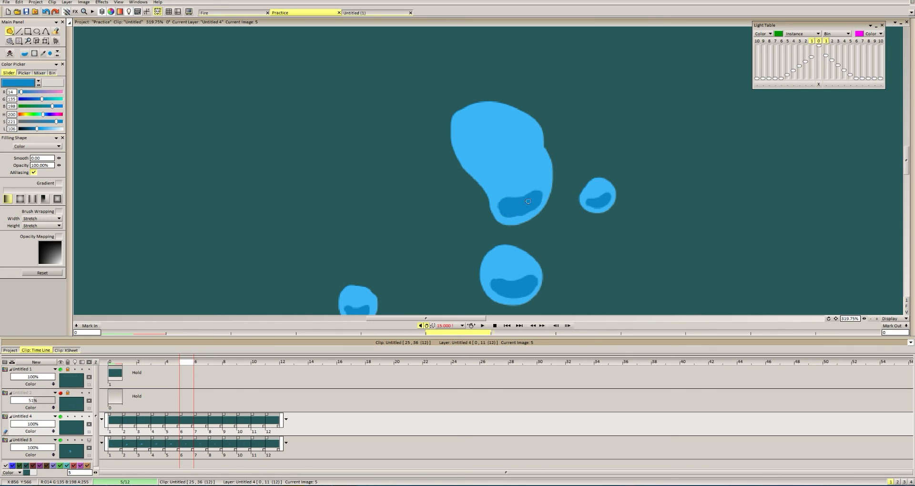
Try adding a second dark blue shadow inside the upper part of the sixth image's large elongated blob.
mouse_move(188, 365)
left_mouse_down()
mouse_move(172, 366)
mouse_move(187, 366)
left_mouse_up()
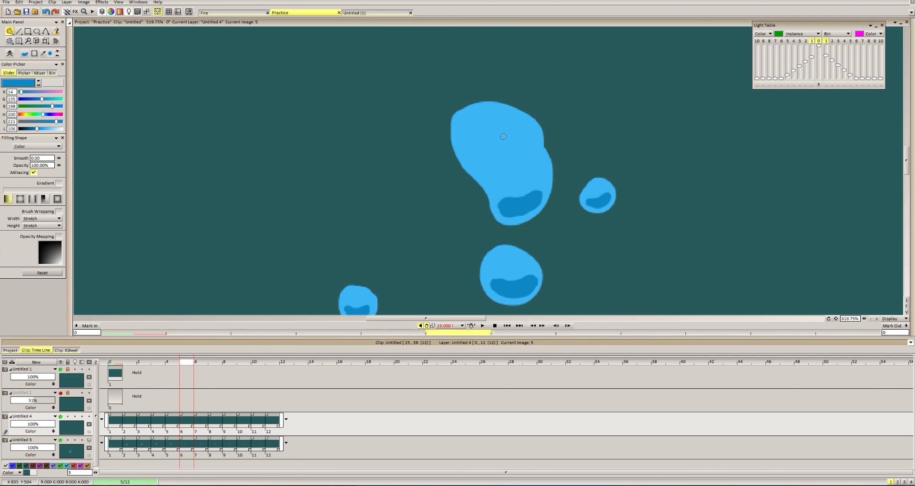
mouse_move(471, 154)
left_mouse_down()
mouse_move(493, 167)
mouse_move(521, 154)
mouse_move(467, 145)
left_mouse_up()
key("ctrl+z")
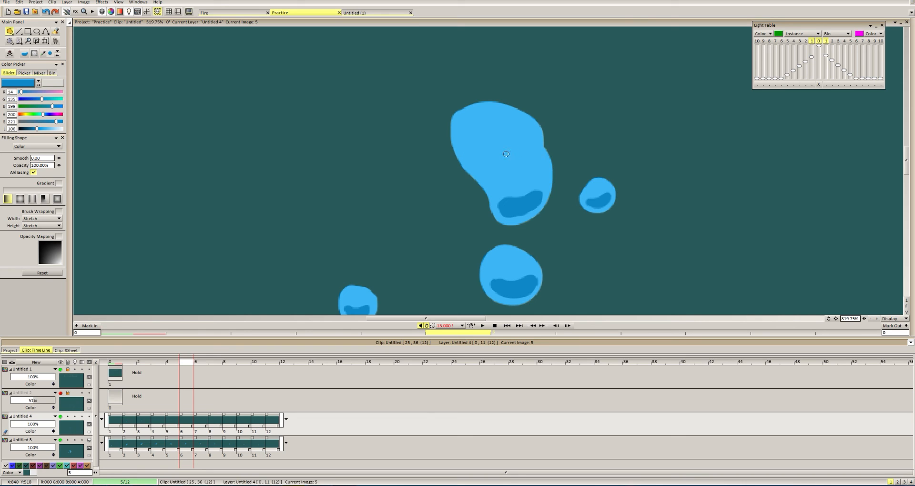
scroll(498, 177, "down", 5)
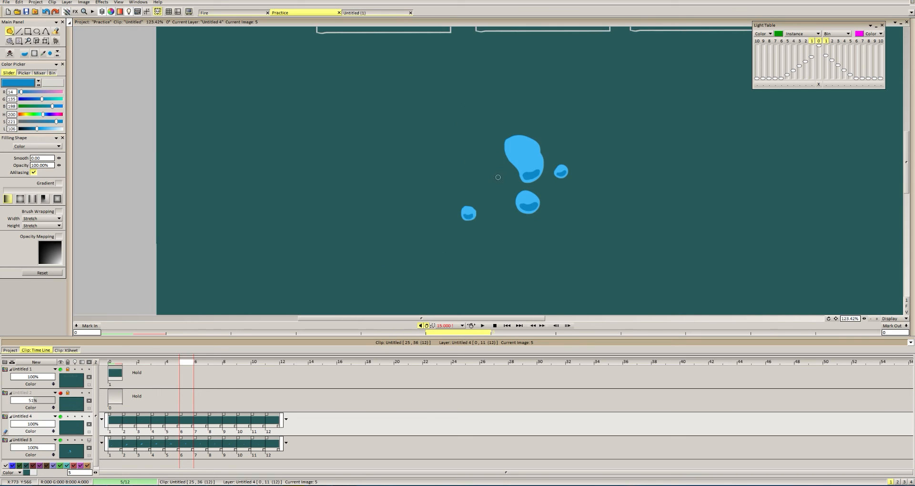
scroll(539, 157, "up", 6)
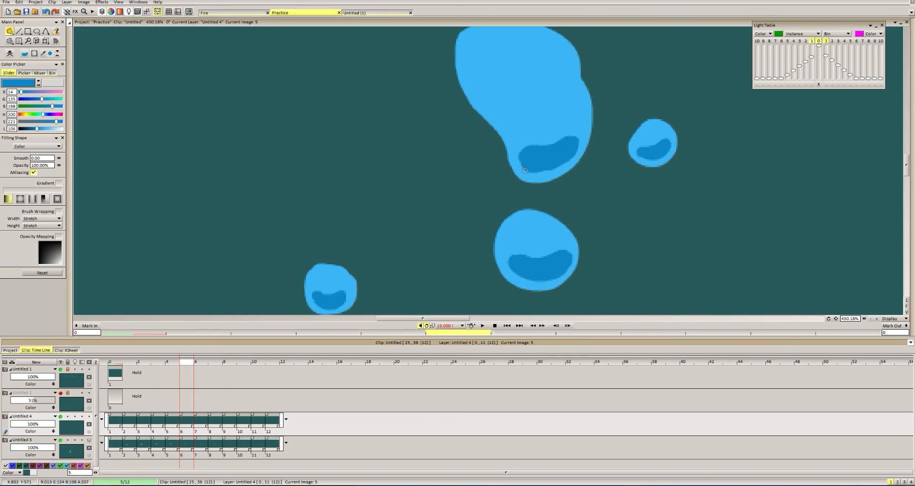
On the sixth image, draw a second dark blue shadow inside the large elongated blob along its right side.
mouse_move(544, 110)
left_mouse_down()
mouse_move(535, 122)
mouse_move(567, 101)
mouse_move(546, 107)
left_mouse_up()
scroll(552, 110, "down", 5)
scroll(489, 118, "down", 1)
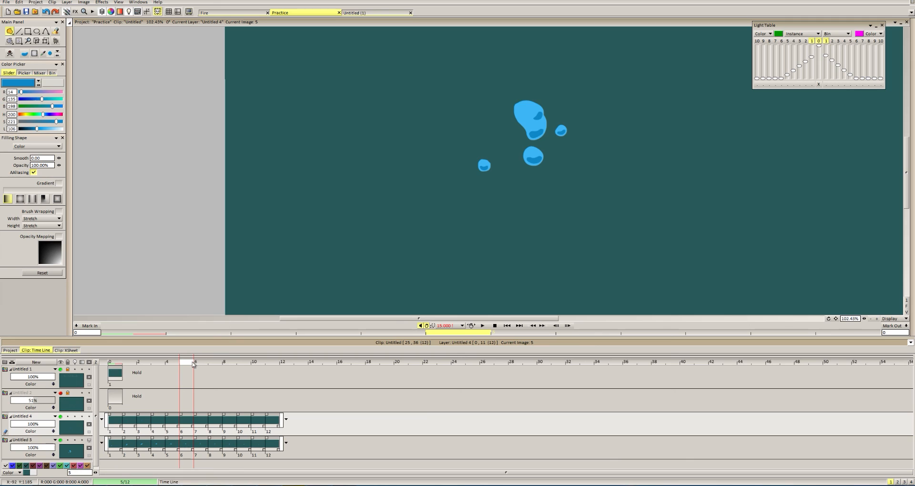
On the seventh image, draw crescent-shaped dark blue shadows inside the upper and lower parts of the large blob and the small droplet beside it.
left_click_drag(193, 364, 197, 364)
scroll(582, 124, "up", 1)
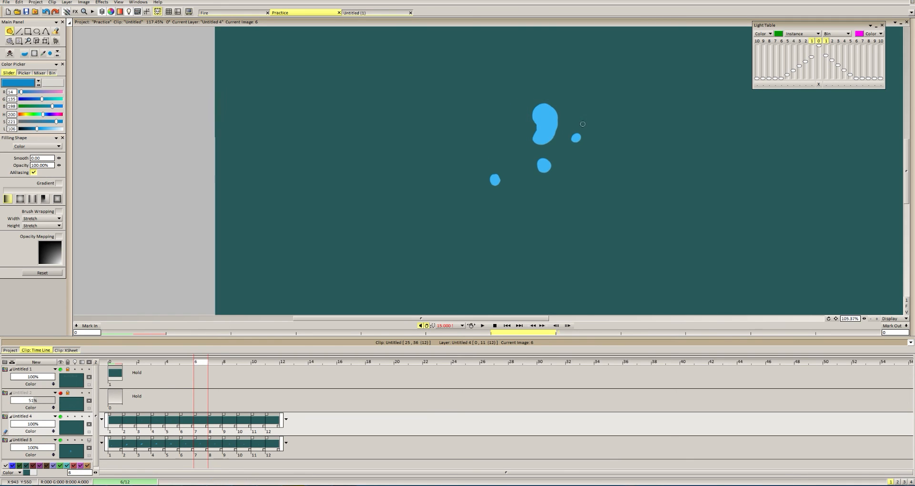
scroll(548, 123, "up", 9)
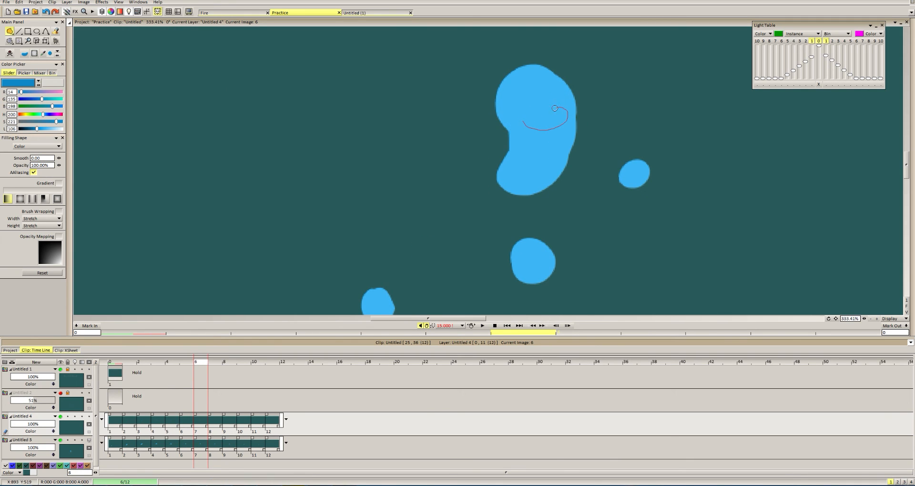
left_click_drag(524, 125, 524, 124)
mouse_move(521, 113)
left_mouse_down()
mouse_move(517, 121)
mouse_move(552, 81)
left_mouse_up()
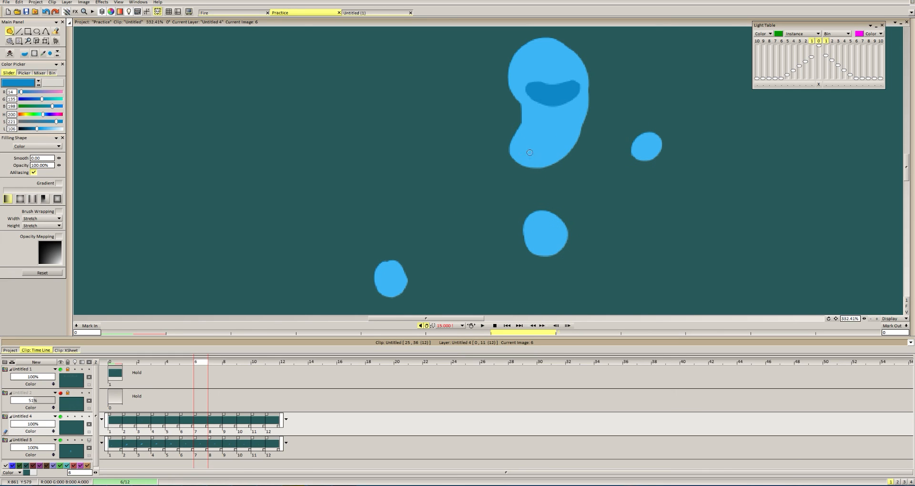
mouse_move(520, 155)
left_mouse_down()
mouse_move(565, 143)
mouse_move(521, 154)
left_mouse_up()
scroll(553, 150, "down", 7)
scroll(522, 166, "up", 6)
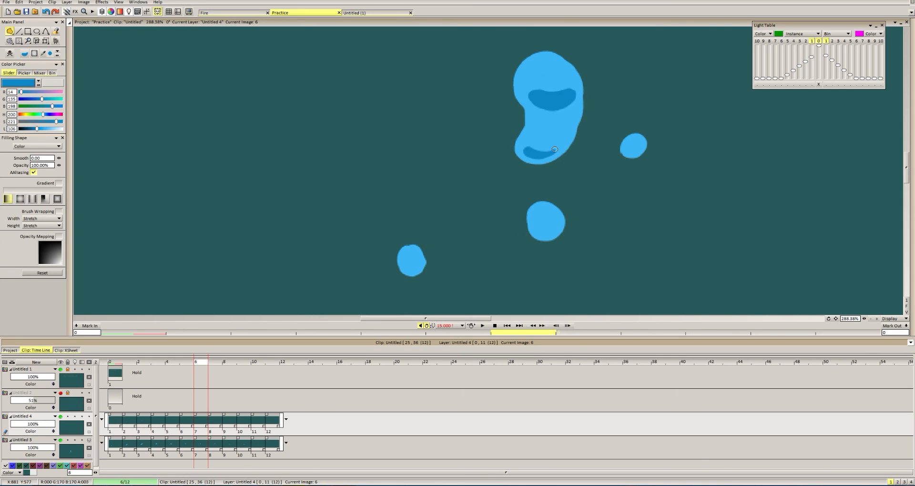
left_click_drag(625, 146, 626, 146)
On the eighth image, draw small crescent-shaped dark blue shadows inside the separate droplets around the large blob.
key("Right")
scroll(367, 273, "up", 3)
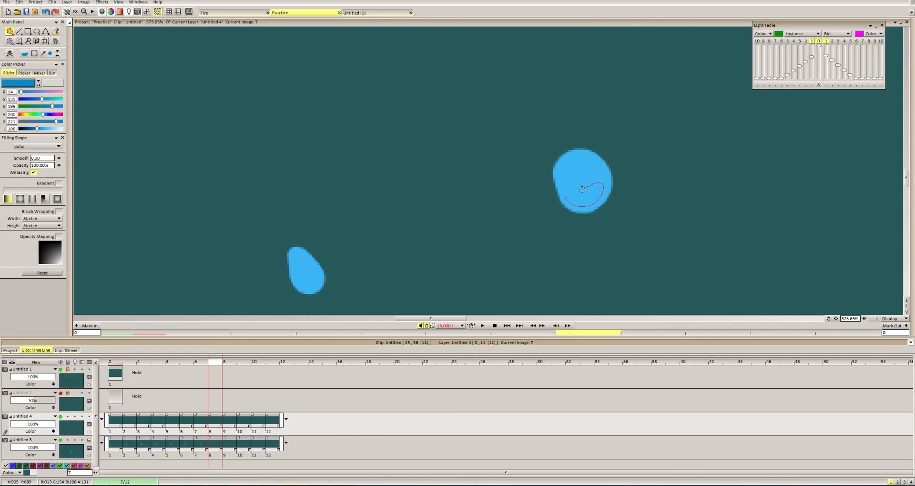
mouse_move(299, 283)
left_mouse_down()
mouse_move(314, 276)
mouse_move(299, 283)
left_mouse_up()
scroll(310, 276, "down", 3)
scroll(482, 127, "up", 3)
left_click_drag(548, 171, 564, 169)
left_click_drag(477, 158, 500, 195)
On the eighth image, draw dark blue shadows inside the lower end and the upper part of the large curved blob.
left_click_drag(377, 204, 443, 198)
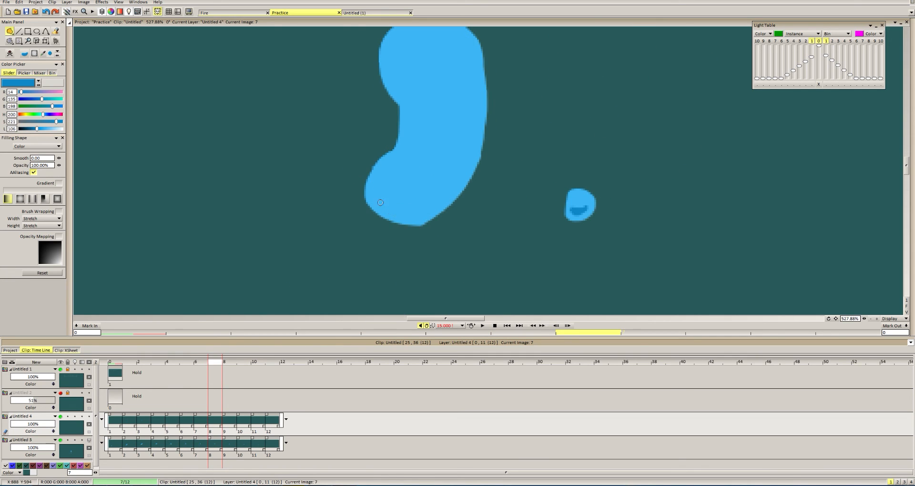
left_click_drag(386, 191, 386, 192)
scroll(405, 150, "down", 1)
mouse_move(460, 169)
left_mouse_down()
mouse_move(404, 163)
mouse_move(462, 168)
mouse_move(431, 186)
left_mouse_up()
scroll(461, 170, "down", 4)
On the ninth image, draw dark blue shadows inside the lower and upper lobes of the large blob, undoing the last stroke.
key("Right")
scroll(462, 168, "up", 3)
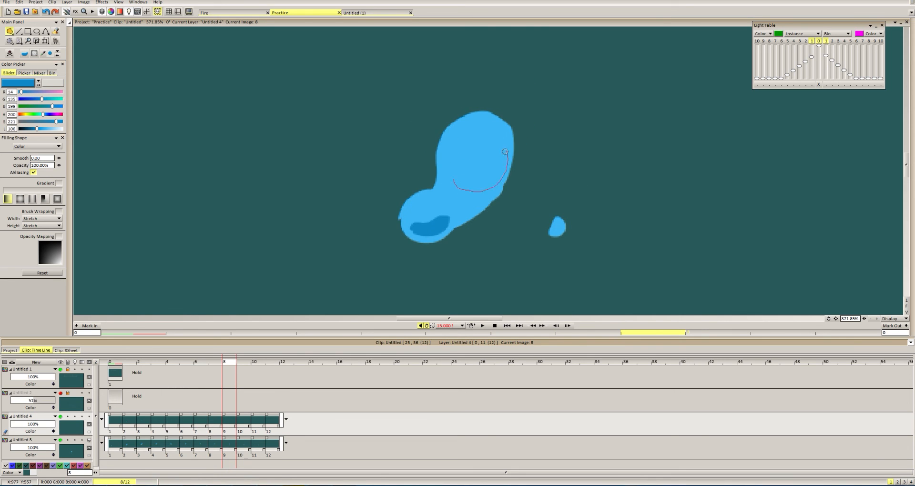
left_click_drag(500, 152, 457, 183)
scroll(548, 215, "up", 4)
left_click_drag(525, 171, 497, 185)
scroll(497, 186, "down", 4)
scroll(431, 198, "up", 4)
left_click_drag(416, 198, 451, 197)
key("ctrl+z")
On the tenth image, draw dark blue shadows inside the blob's large lobe and its small left lobe.
scroll(469, 174, "down", 4)
key("Right")
scroll(440, 164, "up", 3)
left_click_drag(440, 163, 464, 161)
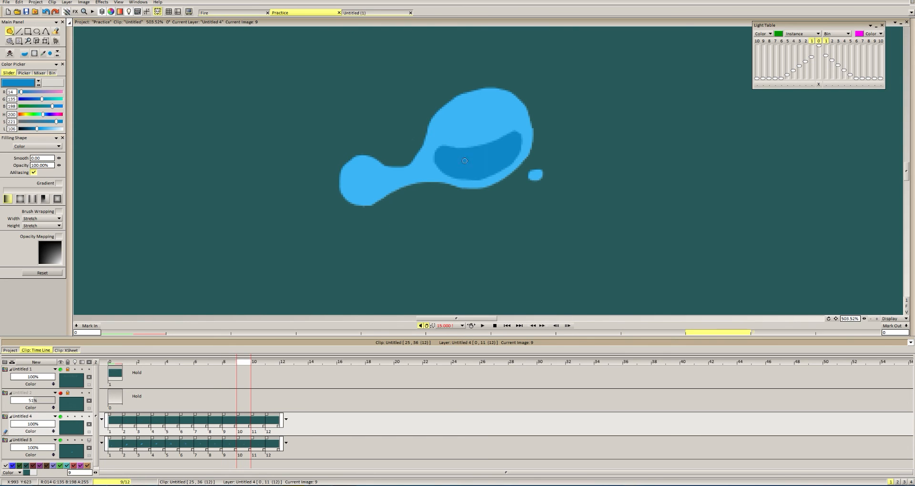
left_click_drag(347, 186, 382, 177)
On the eleventh image, draw a crescent-shaped dark blue shadow inside the larger round droplet.
scroll(353, 190, "down", 4)
key("Right")
scroll(533, 199, "up", 3)
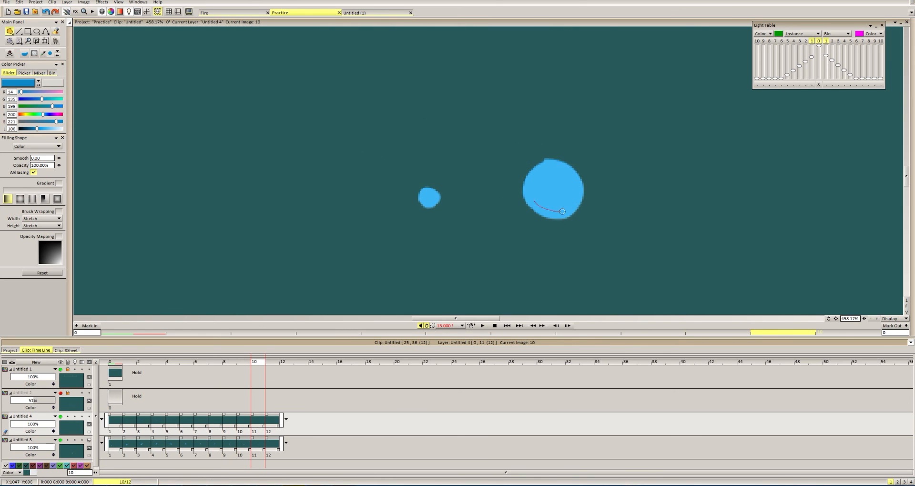
scroll(534, 199, "down", 4)
scroll(418, 200, "up", 2)
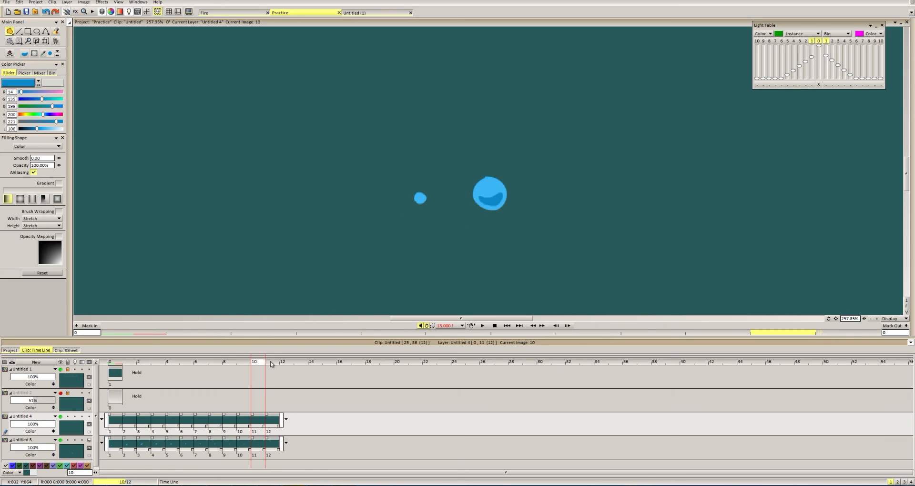
On the twelfth image, draw a small dark blue shadow inside the lower half of the remaining tiny droplet.
left_click(271, 364)
scroll(503, 253, "up", 4)
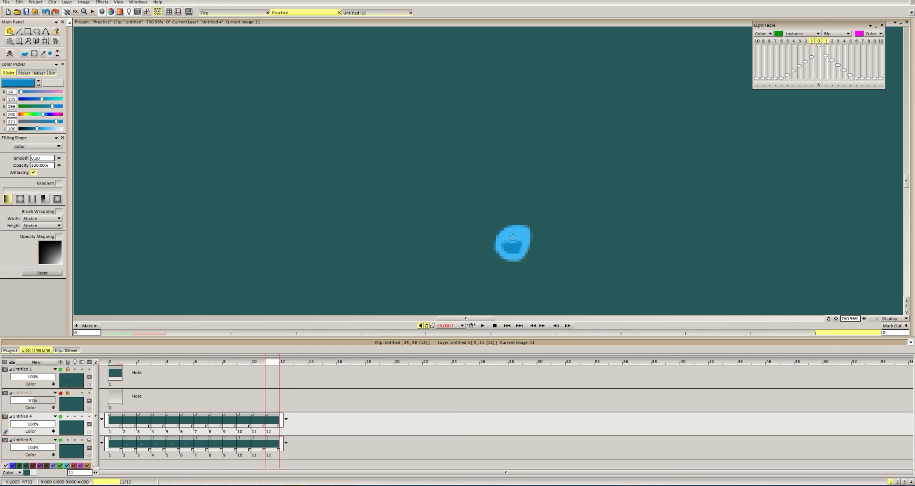
scroll(512, 237, "down", 6)
Play back the shaded animation, then scrub through the images to the first one.
scroll(486, 209, "down", 3)
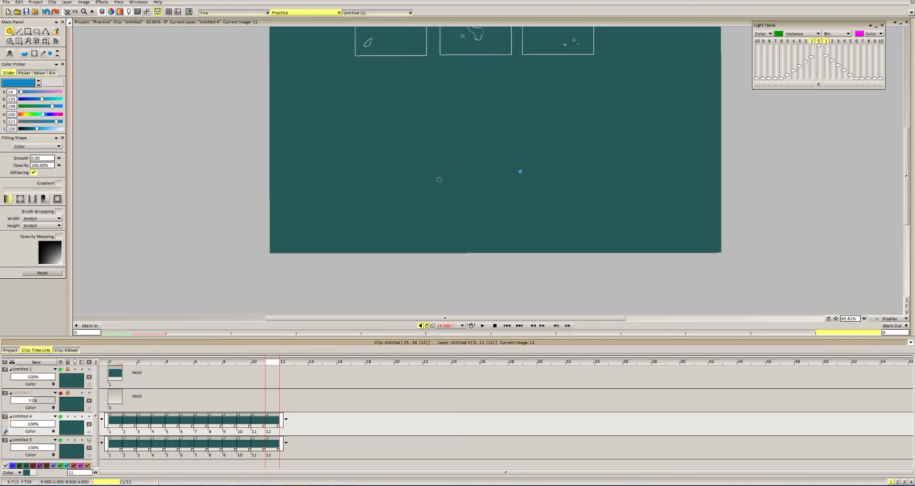
key("Return")
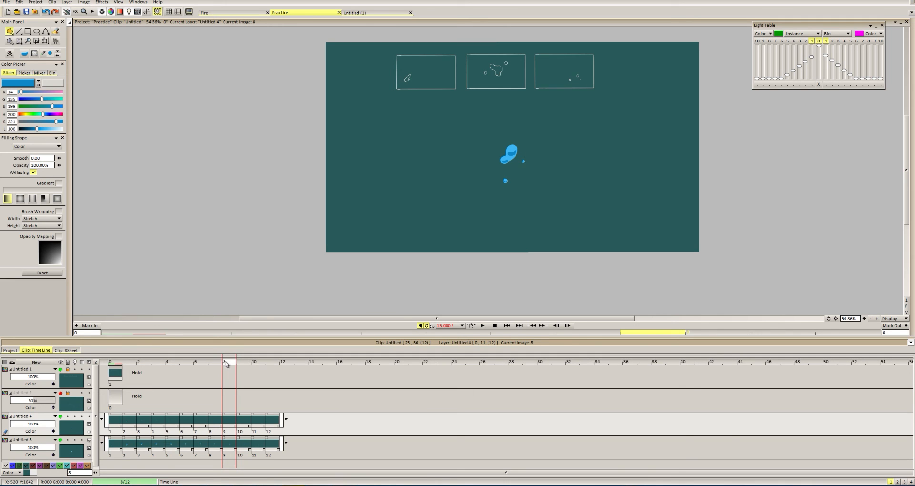
left_click_drag(225, 364, 111, 366)
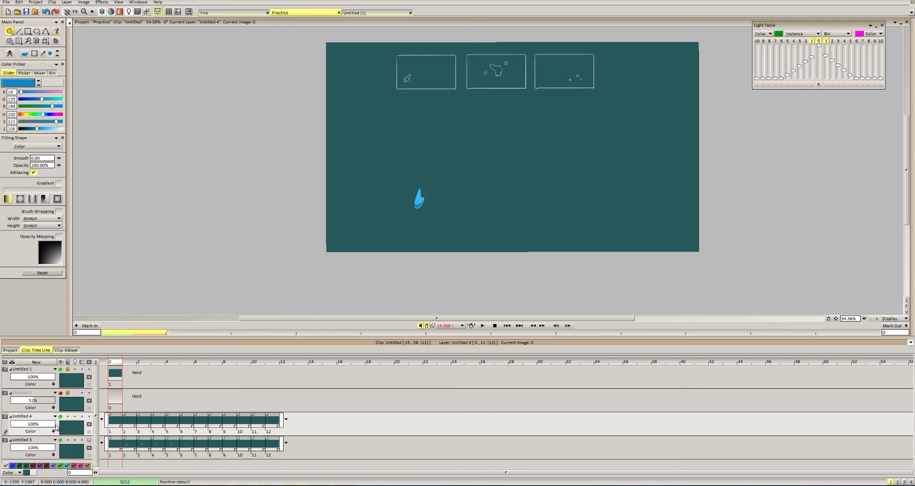
Add a layer above Untitled 4, convert it to an animation layer covering all twelve images, and set the drawing colour to white.
key("ctrl+shift+n")
right_click(113, 419)
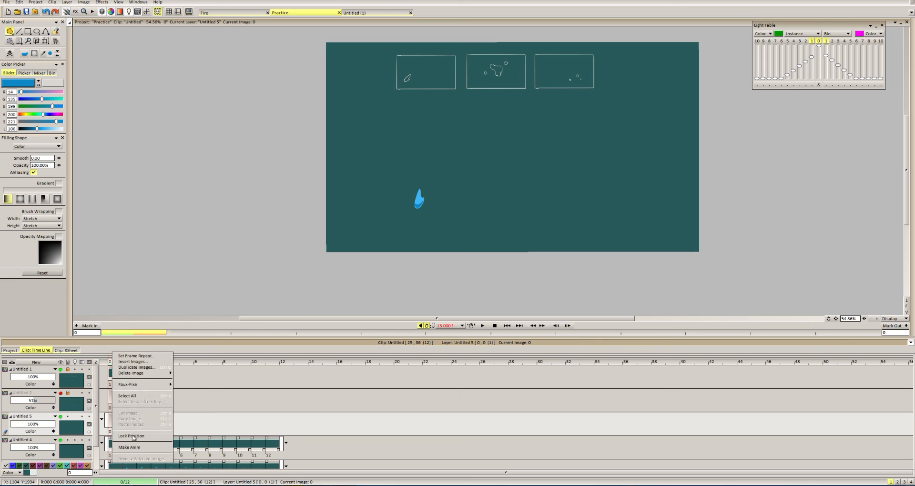
left_click(133, 445)
scroll(405, 152, "up", 2)
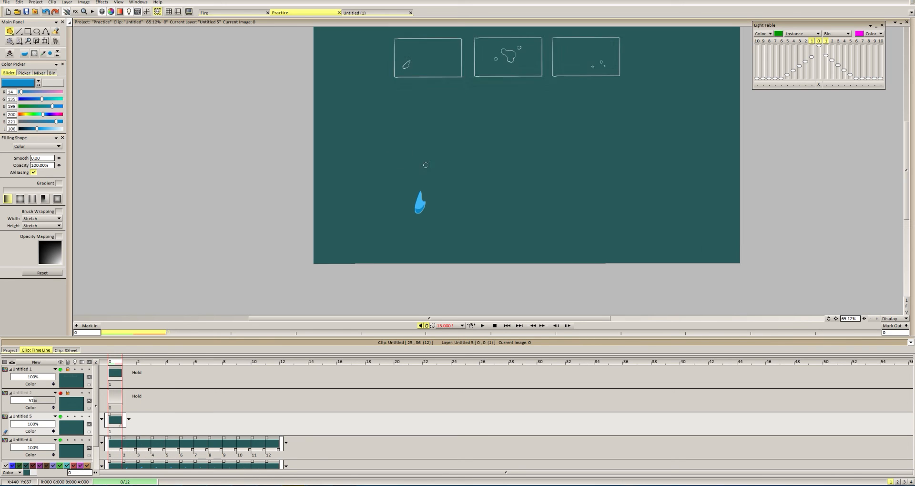
key("p")
scroll(420, 200, "up", 5)
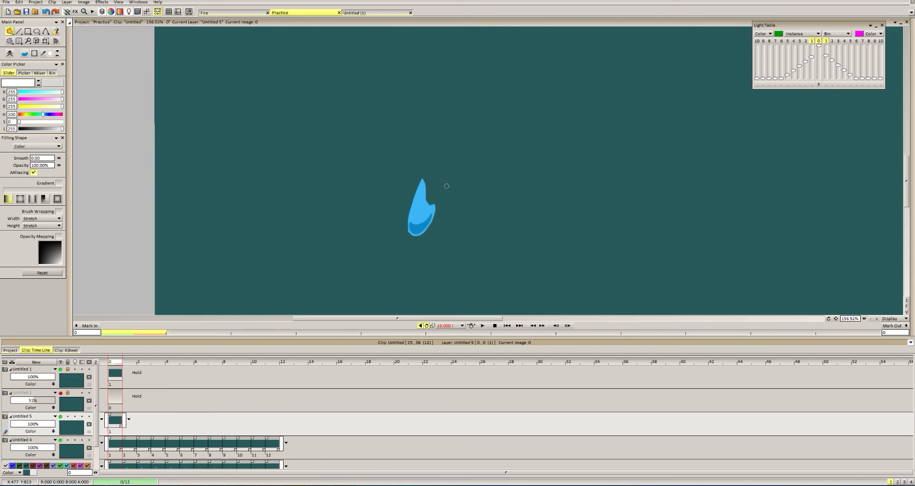
On the second image, draw a long white highlight near the blob's upper end and a small oval one near its lower end.
left_click(123, 363)
scroll(538, 95, "up", 3)
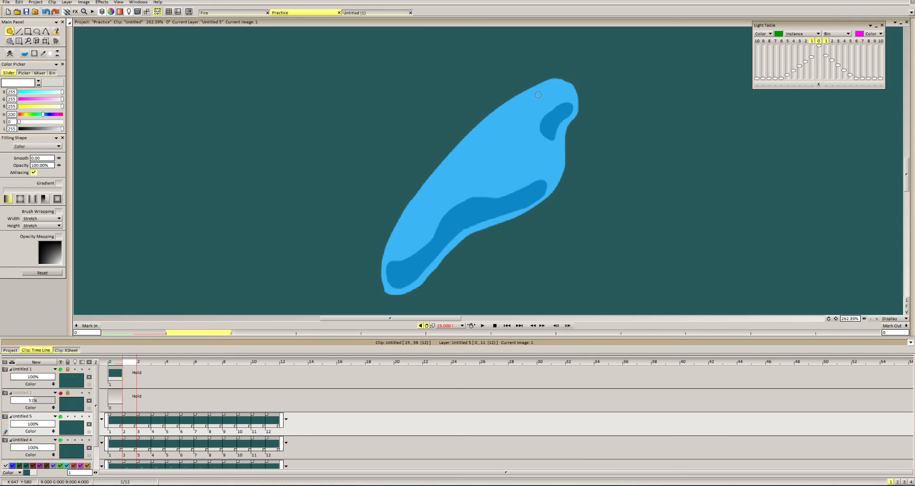
left_click_drag(560, 94, 527, 95)
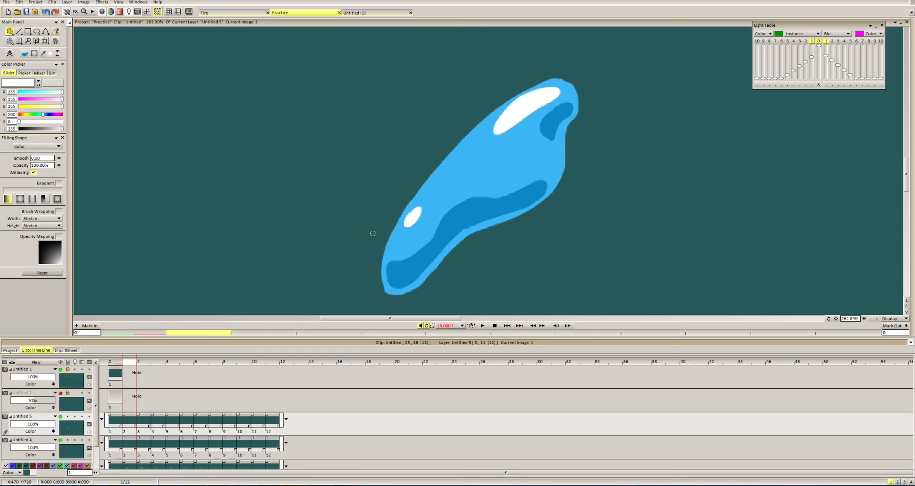
On the third image, draw an oval white highlight in the lower left lobe and a long curved one along the large part's upper edge.
left_click(143, 374)
scroll(478, 160, "up", 1)
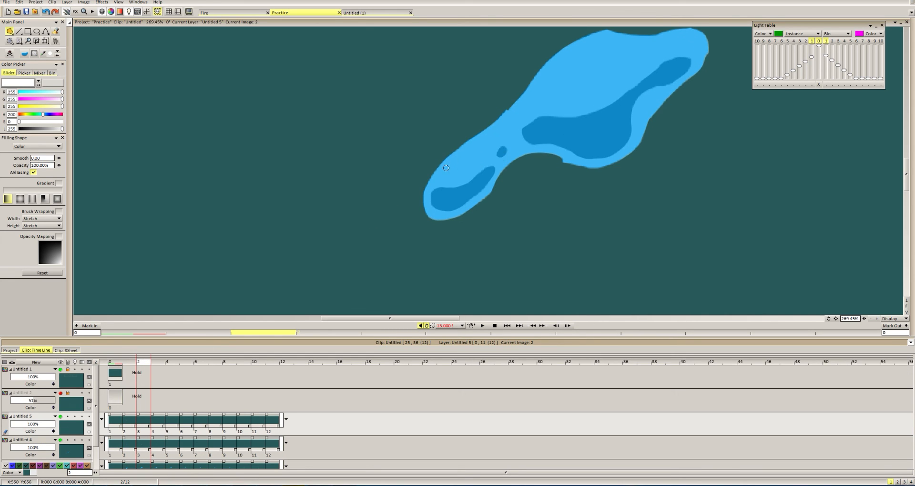
scroll(502, 146, "down", 1)
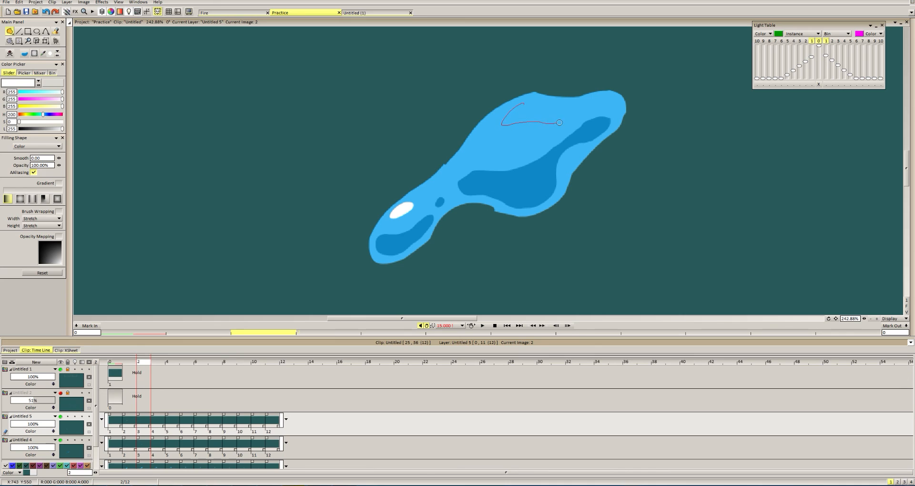
left_click_drag(559, 123, 523, 106)
left_click_drag(580, 106, 523, 106)
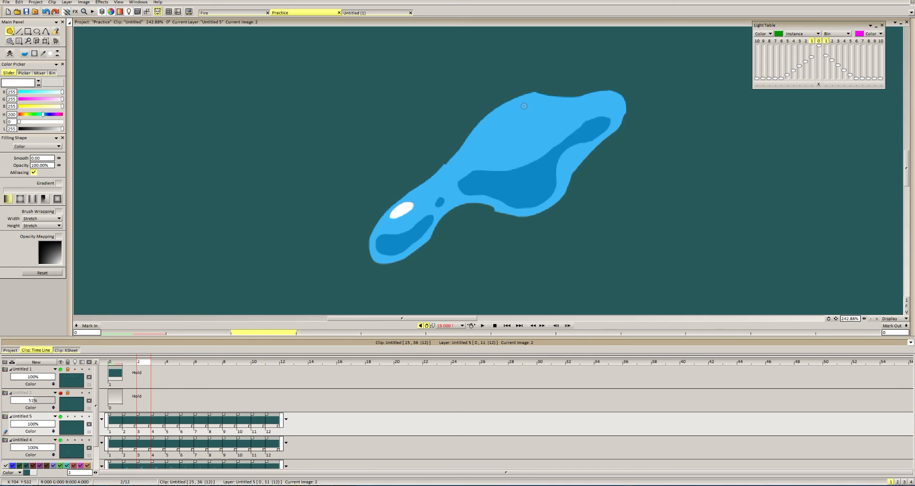
left_click_drag(585, 101, 509, 119)
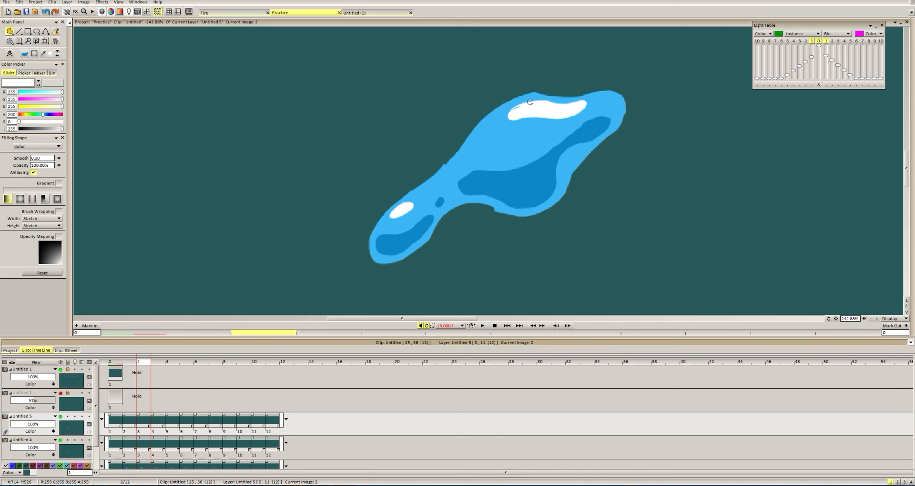
Add a small white highlight dot at the upper right tip of the third image's blob.
scroll(562, 109, "down", 5)
scroll(590, 95, "up", 4)
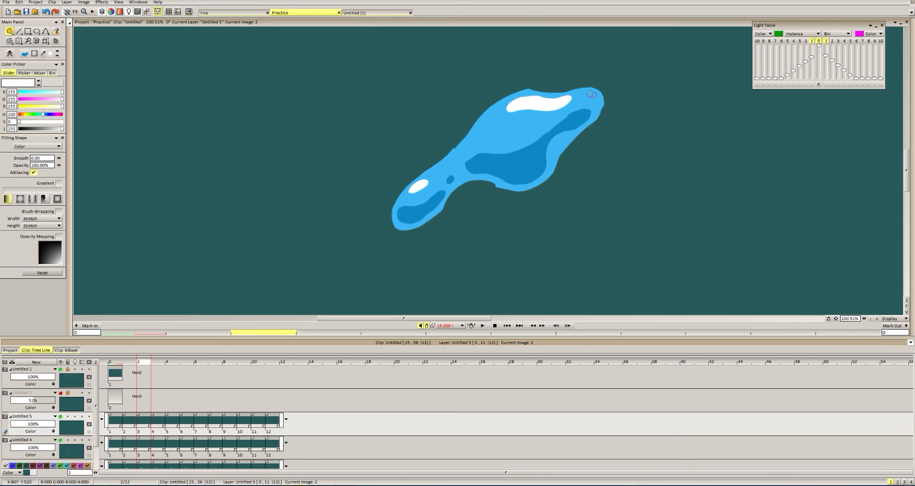
left_click_drag(591, 94, 590, 95)
scroll(590, 95, "down", 5)
scroll(478, 158, "up", 5)
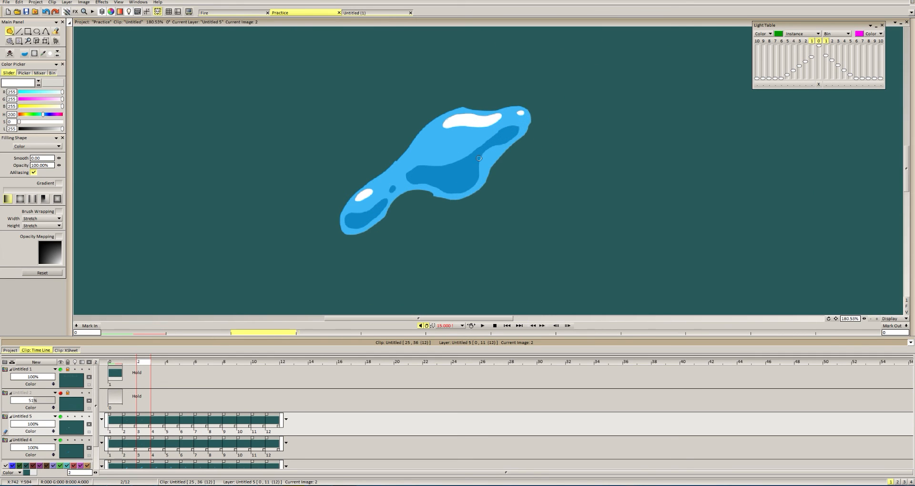
On the fourth image, draw white highlights along the top of the large blob and inside the separate left droplet.
left_click(156, 363)
scroll(490, 113, "up", 4)
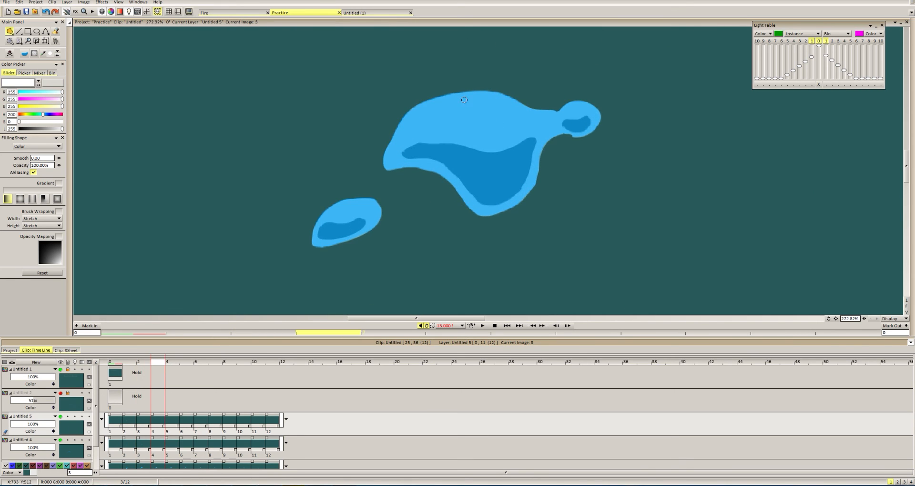
left_click_drag(464, 100, 512, 109)
left_click_drag(342, 209, 391, 198)
On the fifth image, draw white highlights in both side droplets, along the large blob's upper edge and in its lower lobe.
left_click(172, 363)
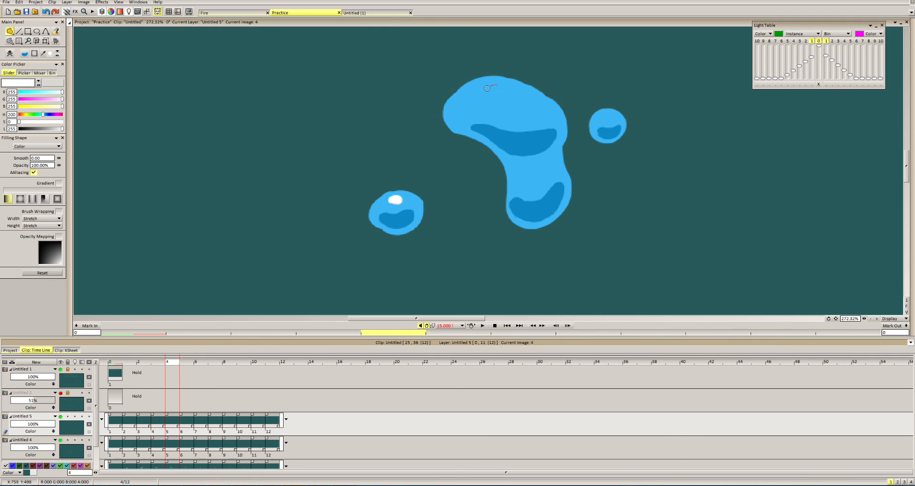
left_click_drag(487, 88, 520, 93)
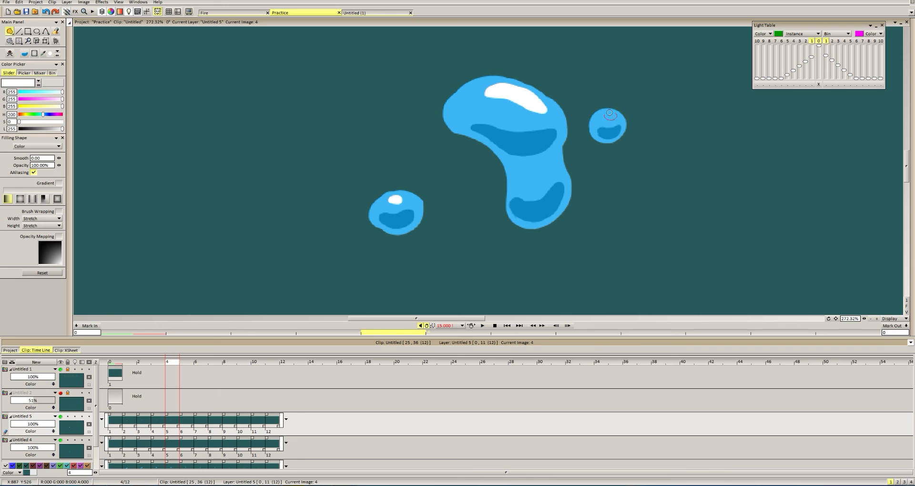
scroll(559, 157, "up", 4)
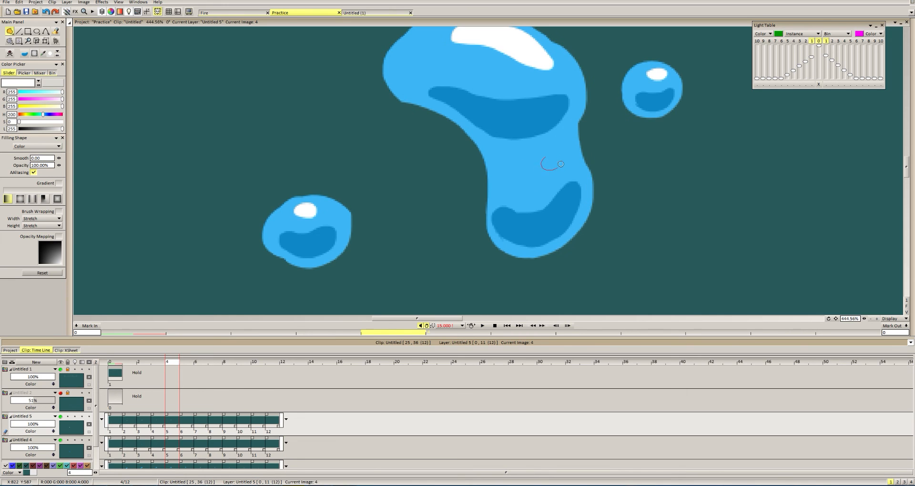
left_click_drag(560, 164, 555, 157)
scroll(579, 155, "down", 12)
scroll(575, 162, "up", 13)
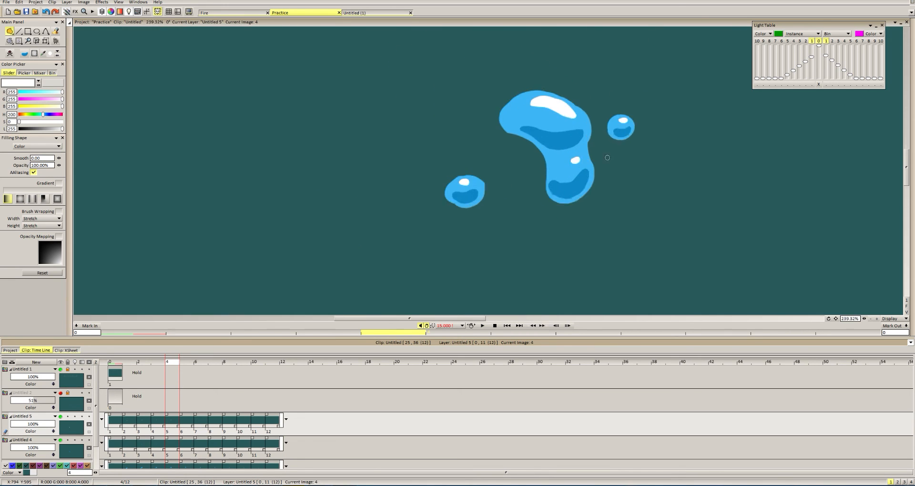
Return to the third image and trim the right end of the long white highlight to make it shorter and rounder.
left_click(164, 364)
left_click_drag(163, 364, 162, 366)
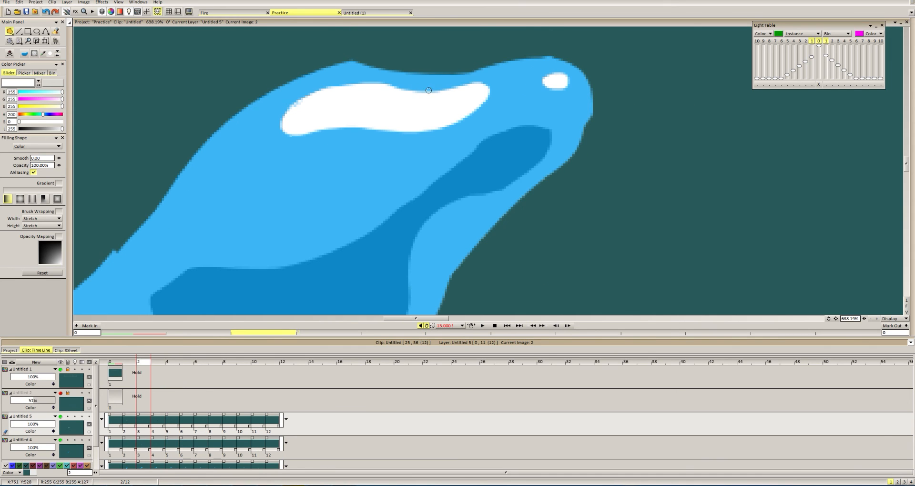
left_click_drag(461, 96, 419, 82)
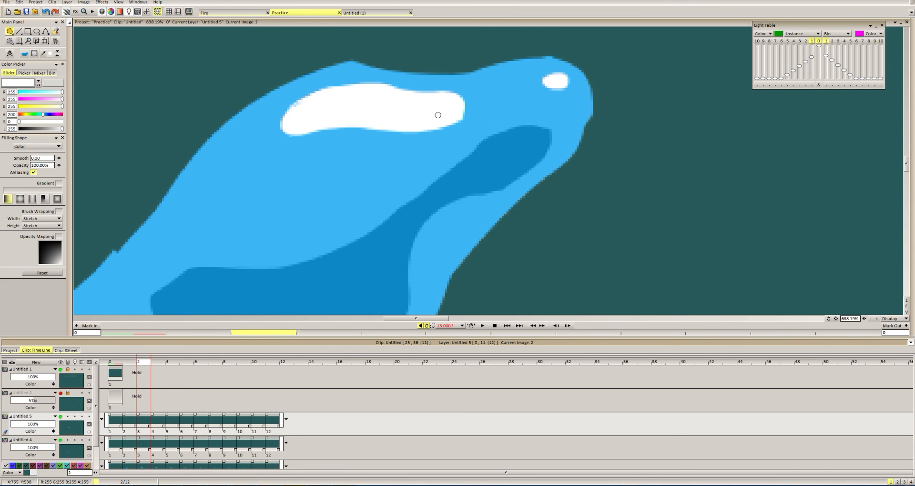
scroll(438, 115, "down", 5)
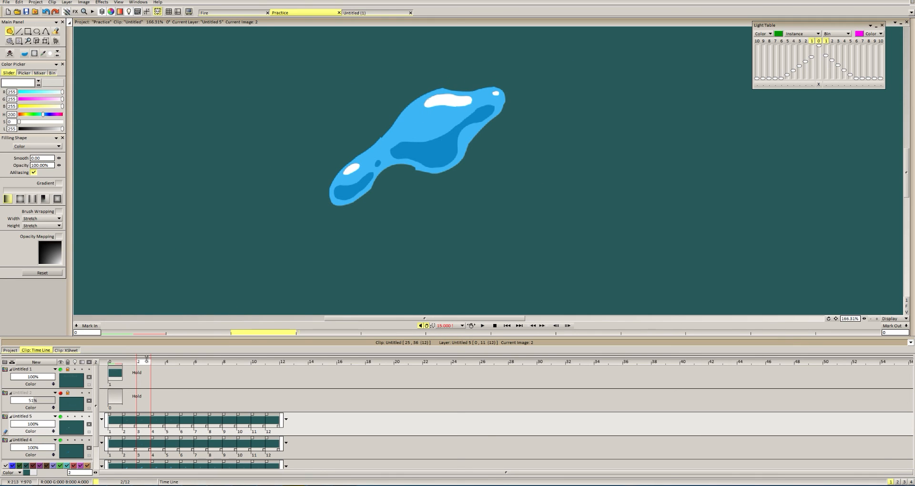
mouse_move(145, 363)
left_mouse_down()
mouse_move(132, 365)
mouse_move(145, 366)
left_mouse_up()
scroll(454, 97, "up", 5)
mouse_move(507, 122)
left_mouse_down()
mouse_move(467, 91)
mouse_move(527, 95)
left_mouse_up()
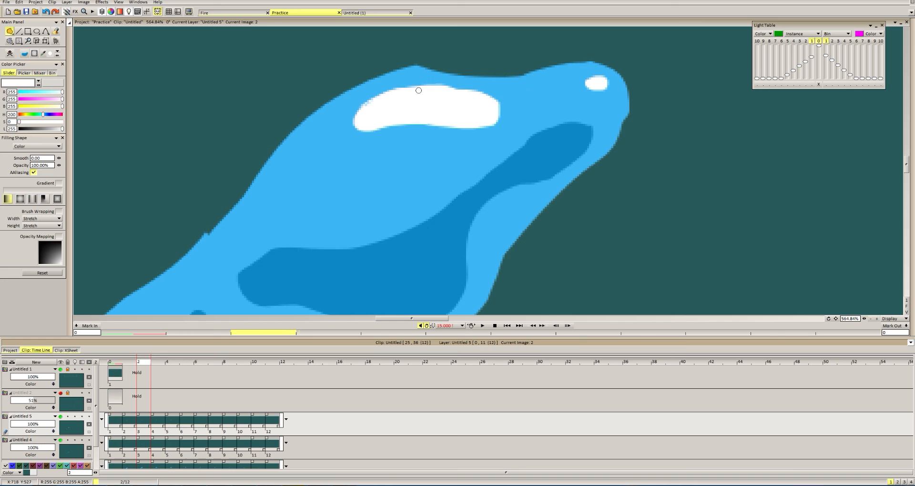
On the third image, trim the underside of the long white highlight into a more curved shape.
left_click_drag(464, 94, 440, 85)
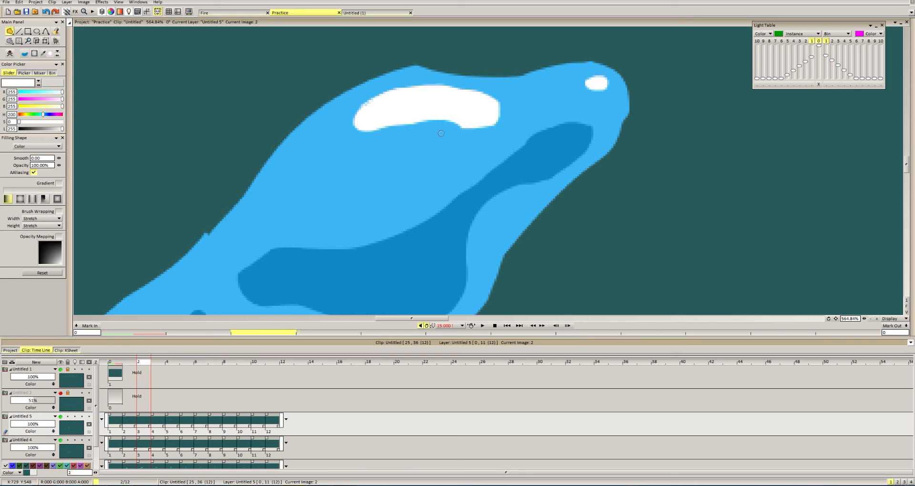
On the sixth image, draw white highlights at the top of the large blob and in the separate droplets around it.
scroll(441, 133, "down", 5)
left_click_drag(130, 363, 185, 371)
scroll(531, 117, "up", 3)
left_click_drag(564, 192, 565, 193)
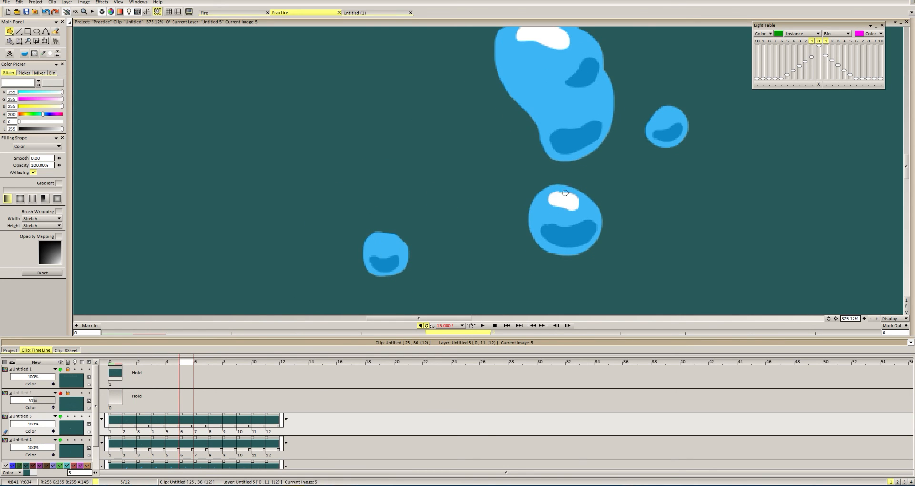
left_click_drag(664, 110, 666, 112)
On the seventh image, draw white highlights at the top of the large blob and in the three small droplets.
scroll(605, 163, "down", 5)
key("Right")
scroll(543, 157, "up", 4)
left_click_drag(548, 125, 556, 125)
scroll(537, 194, "up", 2)
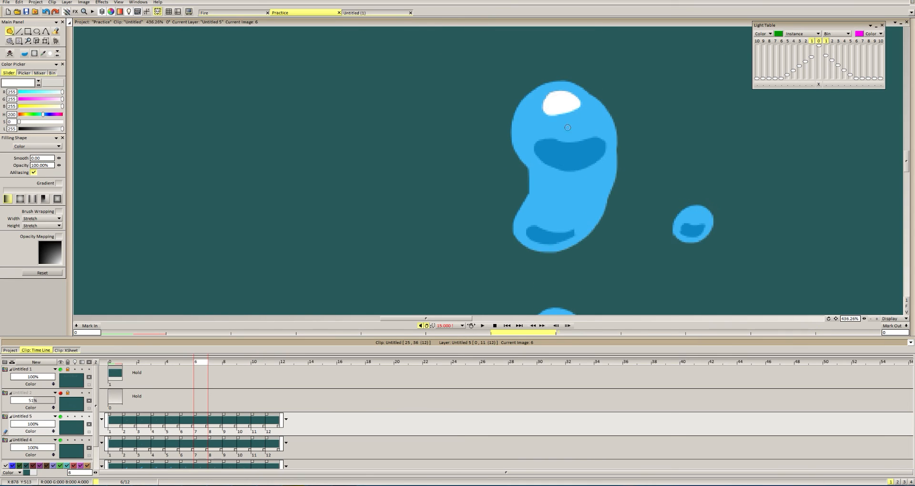
scroll(572, 198, "down", 2)
scroll(572, 198, "up", 2)
left_click_drag(574, 187, 578, 200)
key("ctrl+z")
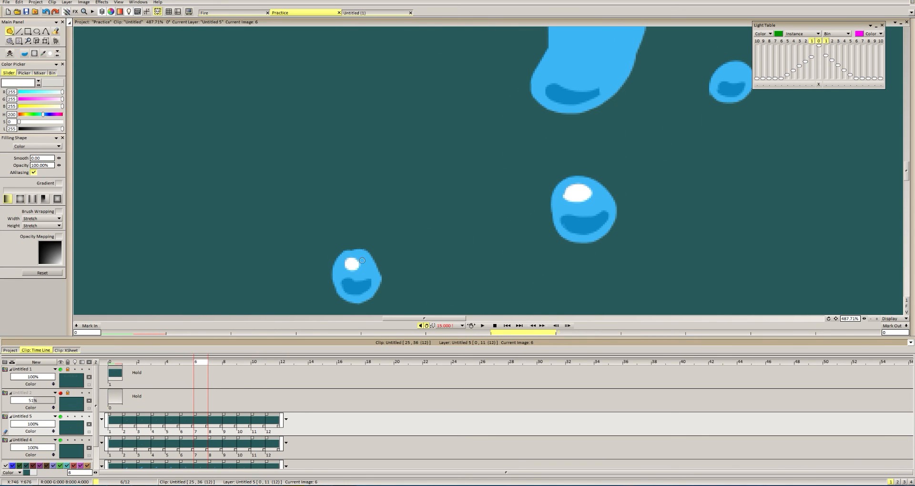
left_click_drag(722, 75, 613, 113)
scroll(613, 113, "up", 3)
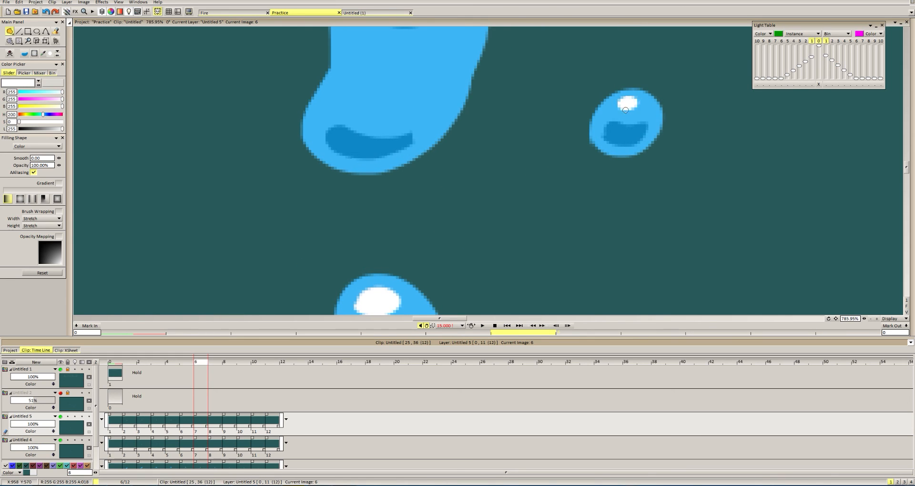
On the eighth image, draw white highlights in the blob's upper and lower lobes and in the three small droplets.
scroll(625, 110, "down", 7)
scroll(575, 110, "down", 5)
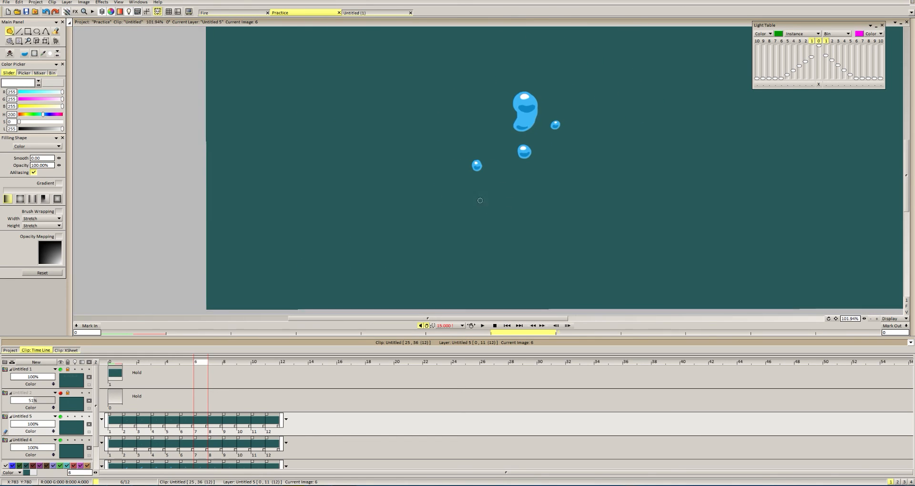
left_click(216, 355)
scroll(526, 109, "up", 6)
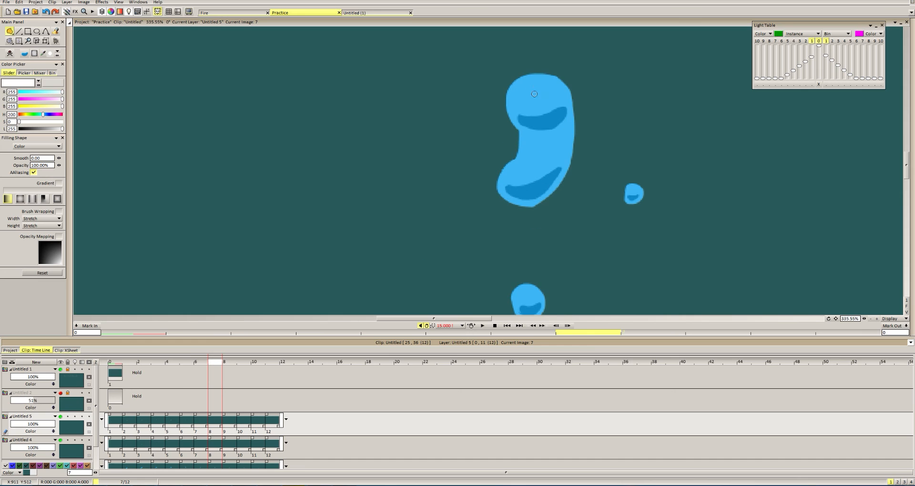
left_click_drag(538, 77, 529, 87)
left_click_drag(517, 168, 518, 166)
left_click_drag(629, 189, 630, 187)
scroll(528, 296, "up", 5)
left_click_drag(546, 188, 548, 183)
scroll(559, 205, "down", 3)
left_click_drag(486, 180, 486, 177)
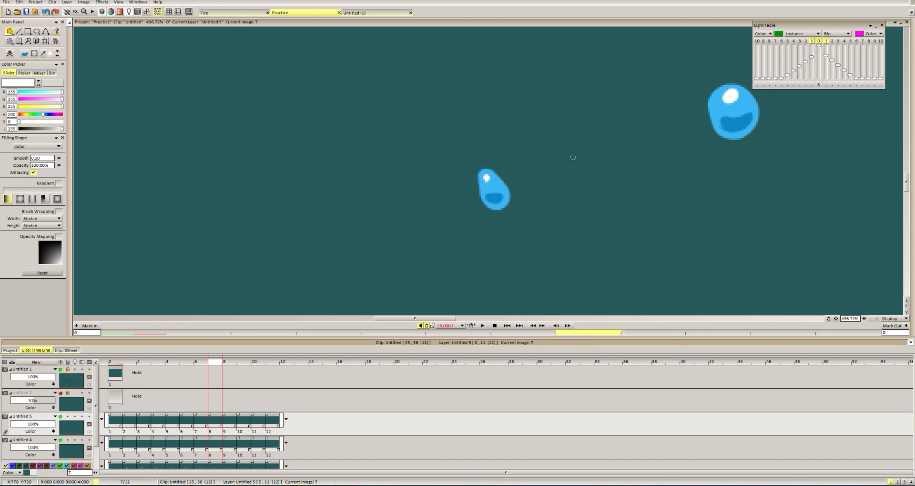
On the ninth image, draw white highlights at the top of the blob and in the two small separate droplets.
scroll(476, 172, "down", 5)
scroll(492, 158, "down", 1)
key("Right")
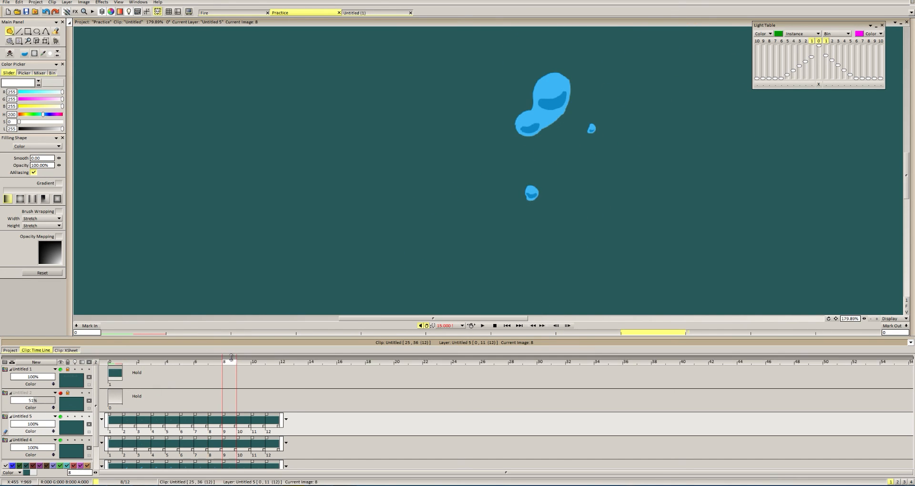
scroll(542, 90, "up", 2)
scroll(542, 89, "up", 8)
left_click_drag(526, 71, 530, 74)
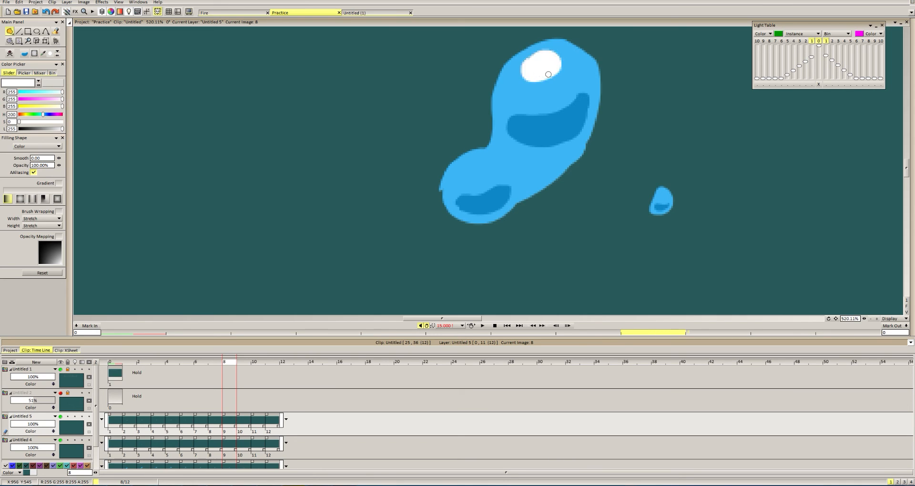
scroll(654, 184, "up", 6)
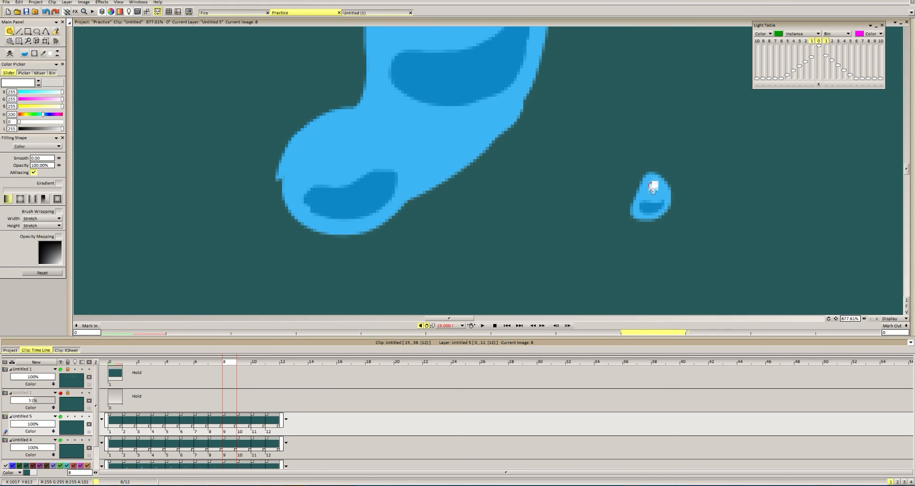
scroll(652, 191, "down", 11)
scroll(540, 258, "up", 8)
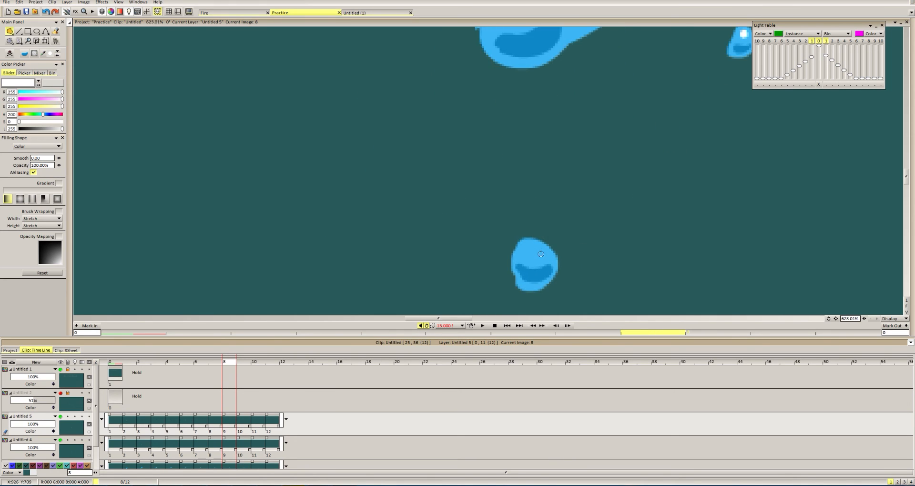
left_click_drag(527, 253, 540, 257)
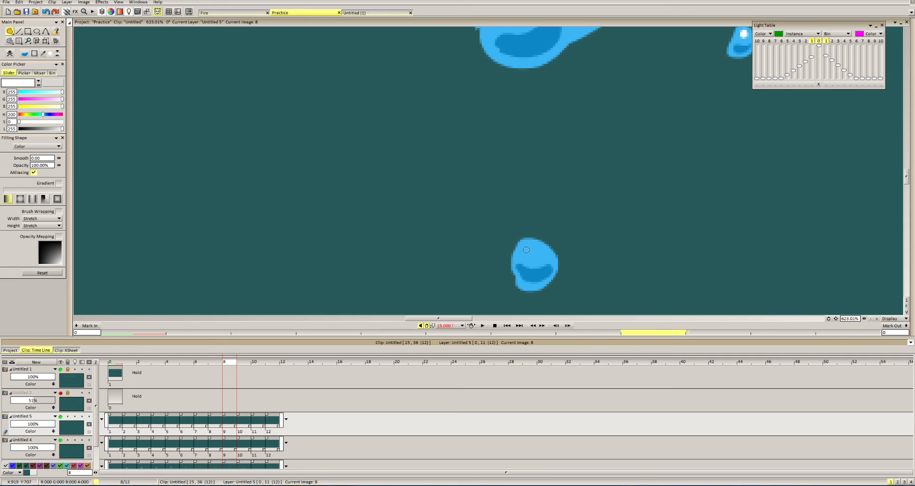
scroll(584, 204, "down", 11)
left_click_drag(555, 160, 539, 148)
On the tenth image, draw white highlights in the blob's large bulb and in its small left bulb.
key("Right")
scroll(622, 107, "up", 12)
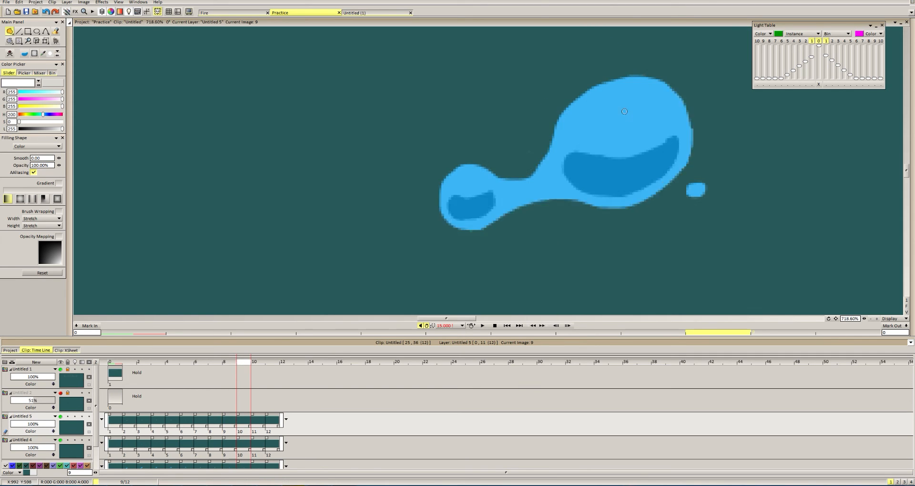
mouse_move(623, 87)
left_mouse_down()
mouse_move(612, 100)
mouse_move(619, 86)
left_mouse_up()
scroll(565, 147, "down", 9)
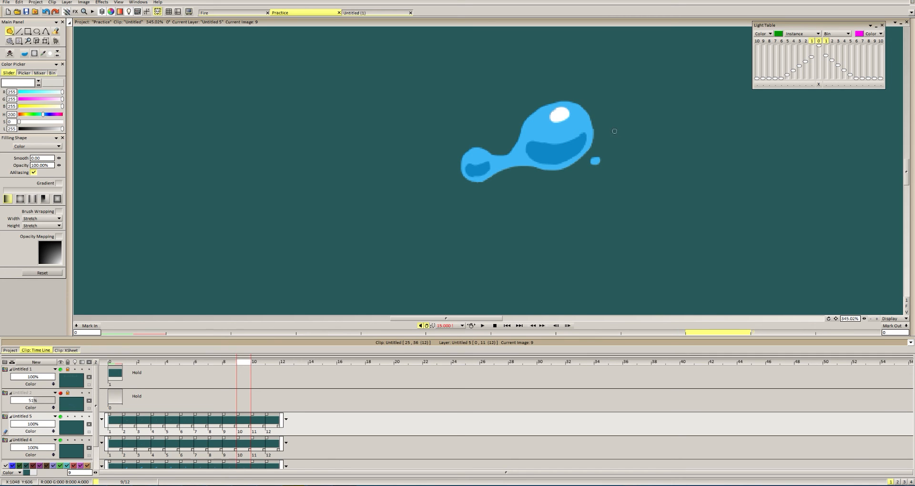
scroll(583, 167, "down", 2)
scroll(495, 158, "up", 13)
left_click_drag(492, 146, 494, 144)
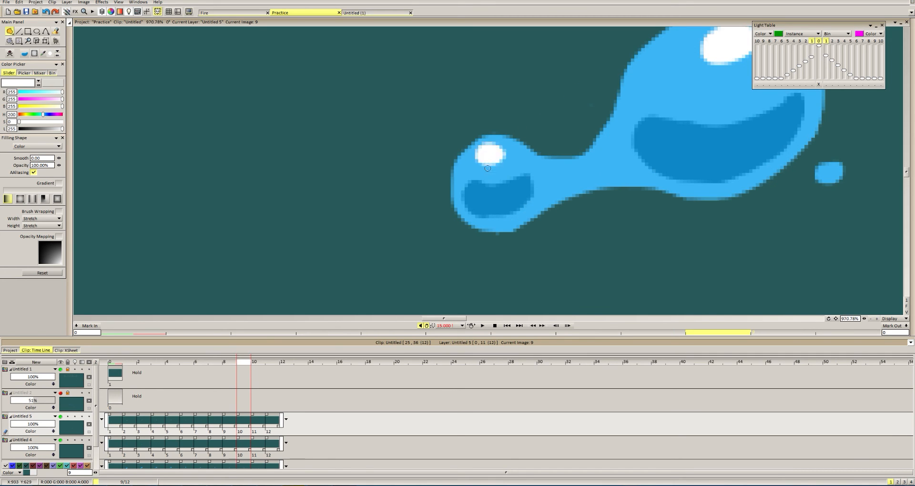
On the eleventh image, draw a white highlight in the upper part of the larger droplet.
scroll(531, 136, "down", 16)
scroll(467, 157, "down", 4)
key("Right")
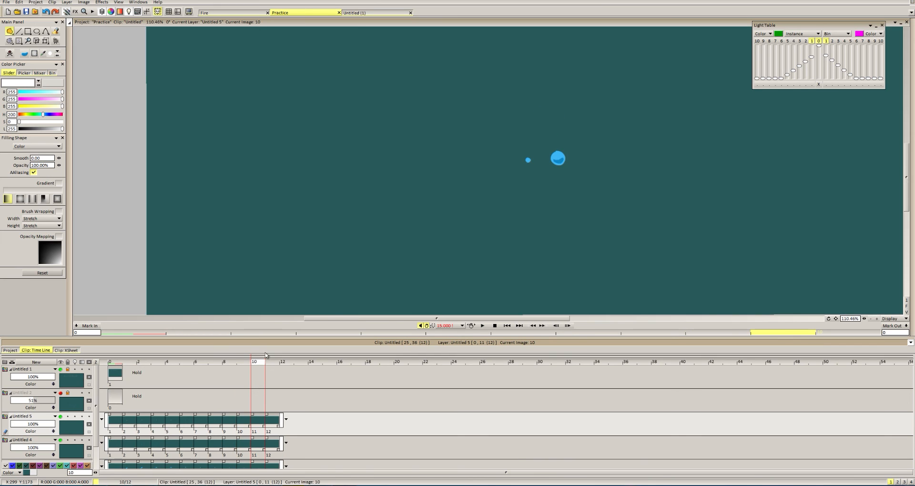
scroll(545, 158, "up", 2)
scroll(545, 157, "up", 12)
left_click_drag(568, 134, 574, 143)
scroll(579, 143, "down", 17)
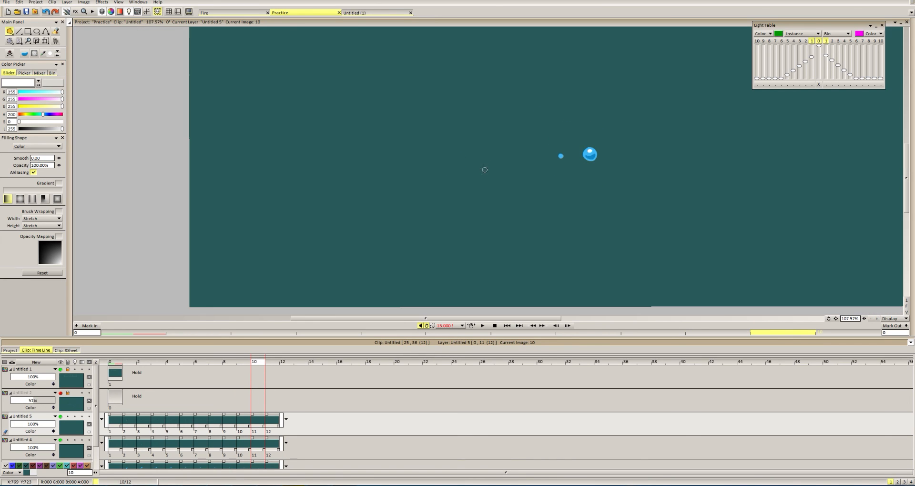
Check the twelfth image and play back the whole animation to review the highlights.
left_click(274, 363)
scroll(610, 171, "up", 4)
scroll(603, 172, "down", 15)
key("Return")
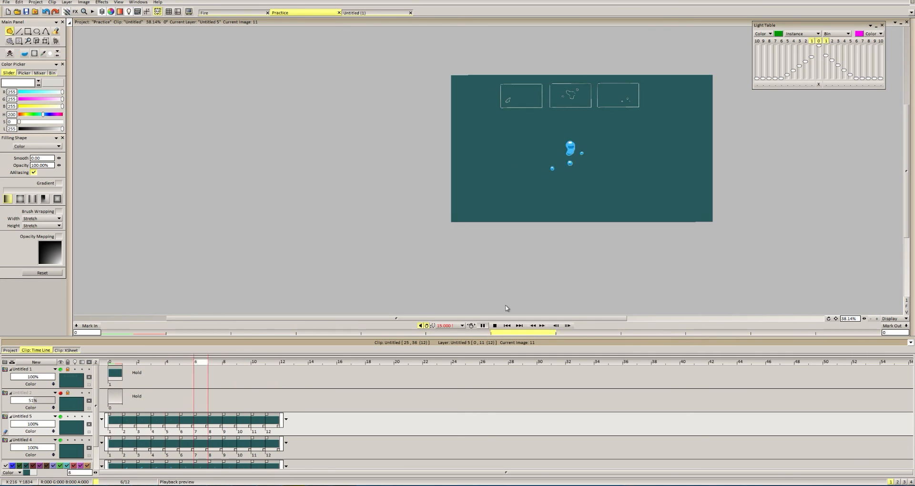
Return to the sixth and seventh images and add a small white highlight in the large blob's lower lobe on each.
scroll(546, 249, "up", 5)
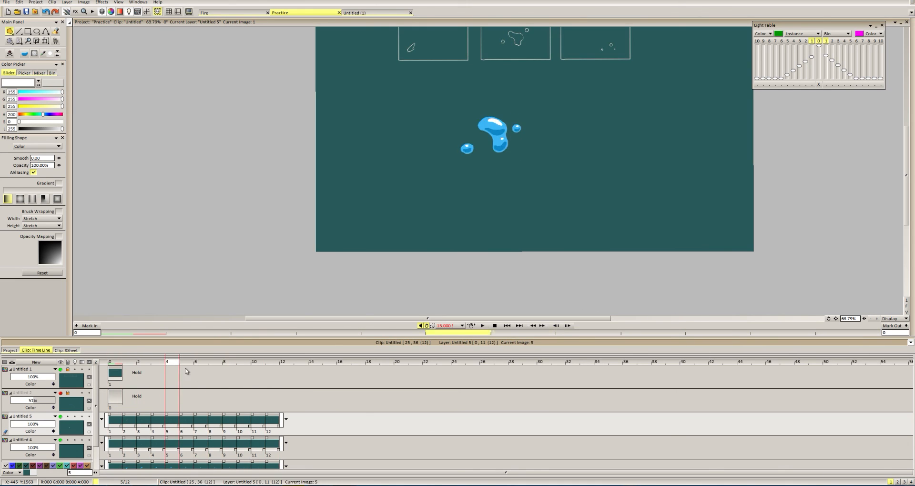
left_click(219, 371)
left_click_drag(218, 371, 194, 375)
scroll(505, 128, "up", 5)
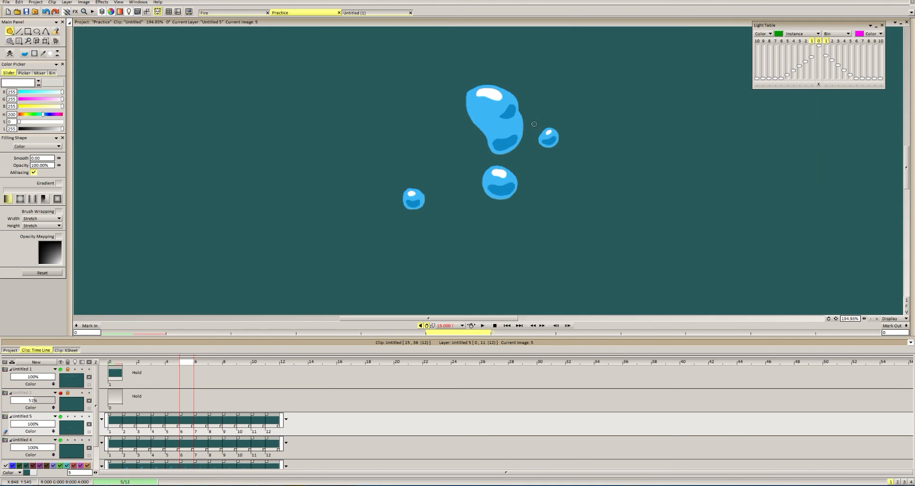
key("Right")
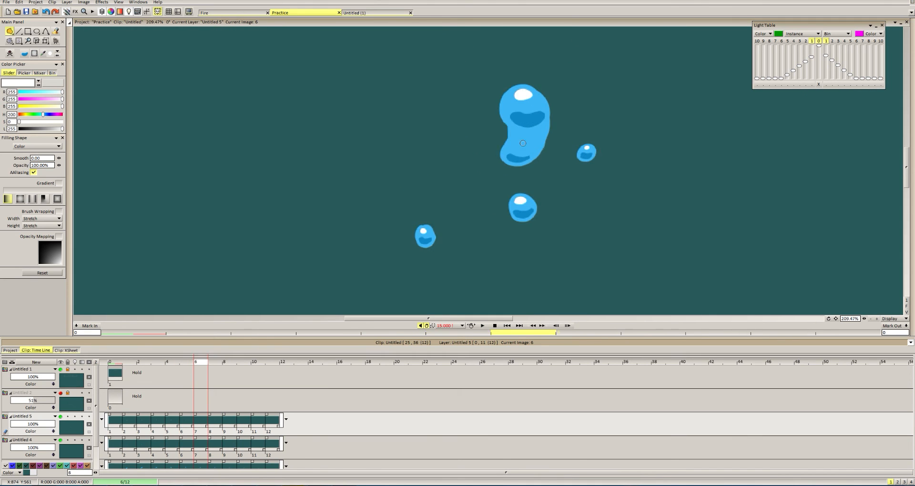
key("Right")
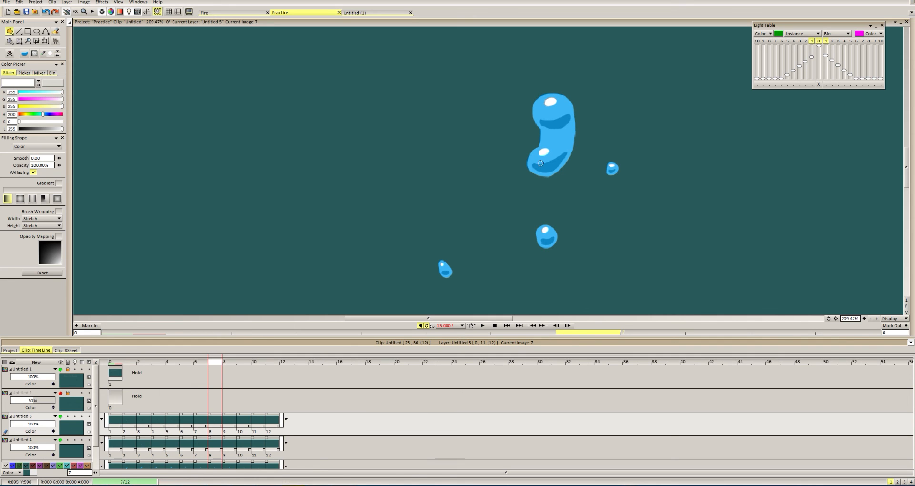
Play back the animation again to check how the lower lobe highlights move.
scroll(549, 152, "down", 5)
key("Return")
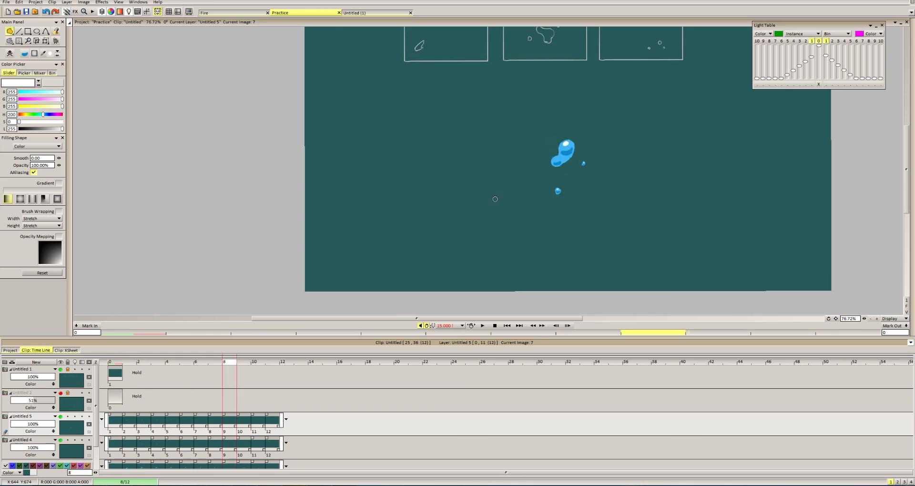
key("Return")
scroll(576, 139, "up", 3)
On layer Untitled 3's sixth image, turn on the light table, sample the light blue and touch up the large blob's shape.
left_click_drag(208, 377, 188, 366)
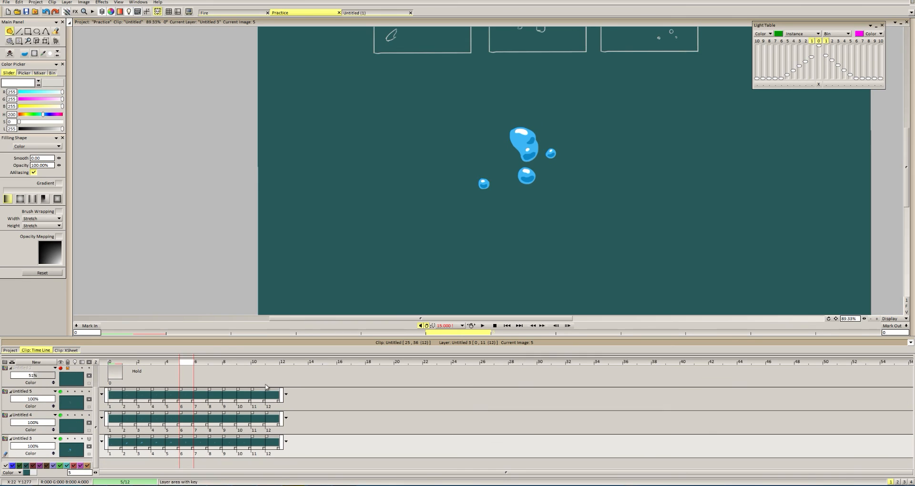
key("l")
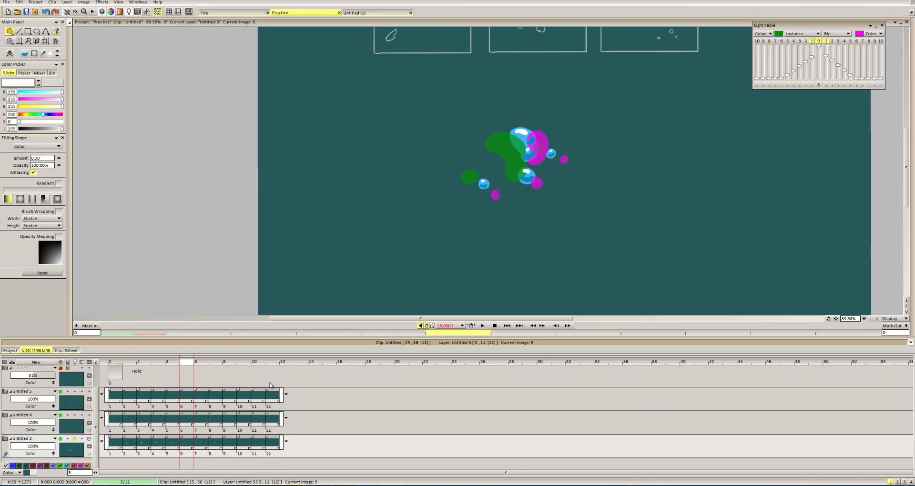
mouse_move(188, 364)
left_mouse_down()
mouse_move(243, 372)
mouse_move(185, 377)
left_mouse_up()
scroll(519, 165, "up", 9)
left_click(89, 438)
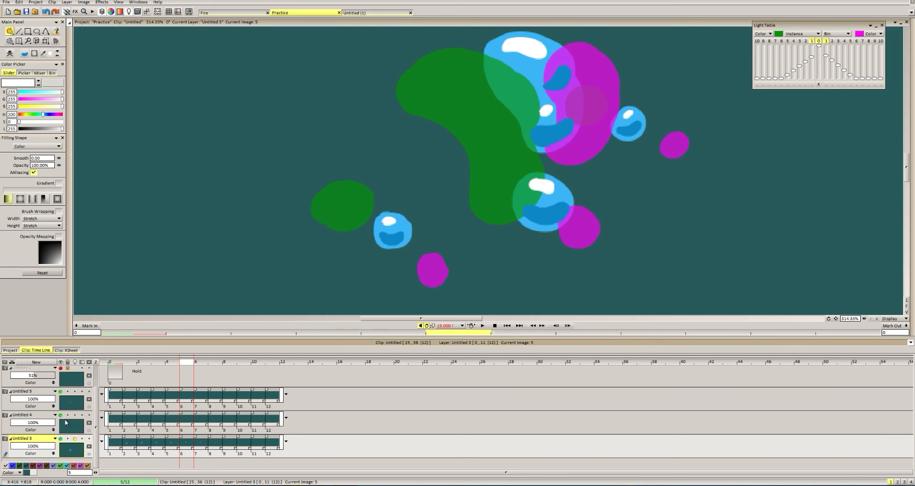
left_click(524, 132, "alt")
mouse_move(523, 133)
left_mouse_down()
mouse_move(524, 147)
mouse_move(580, 127)
left_mouse_up()
scroll(589, 108, "down", 12)
Preview the animation at 24 fps and compare it with playback at 15 fps.
key("Return")
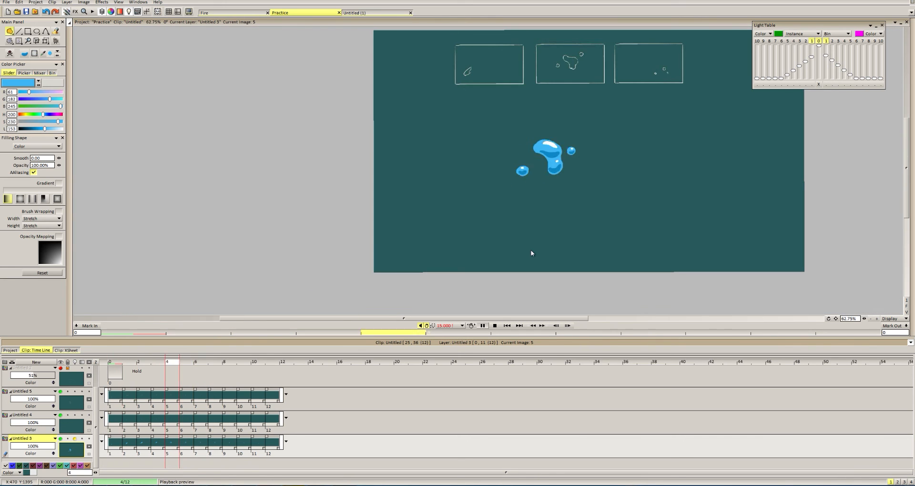
left_click(462, 326)
left_click(470, 331)
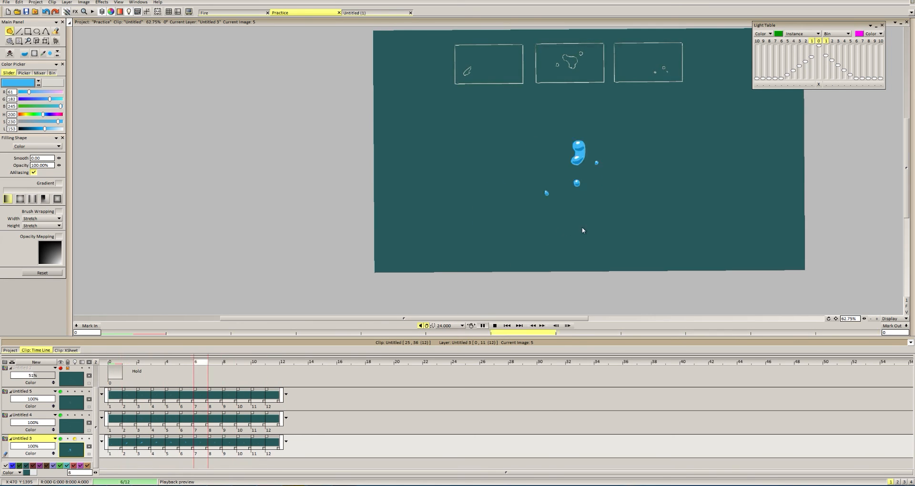
scroll(644, 192, "down", 1)
left_click_drag(644, 191, 637, 221)
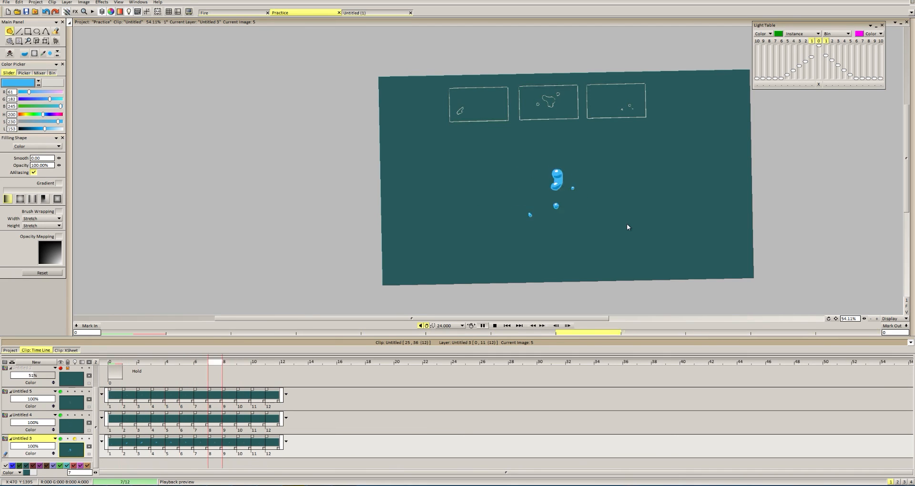
left_click(457, 327)
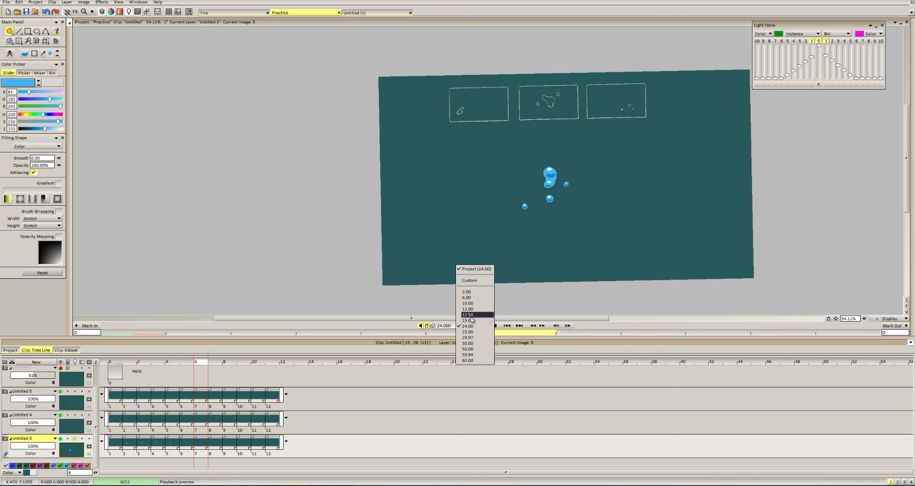
left_click(469, 320)
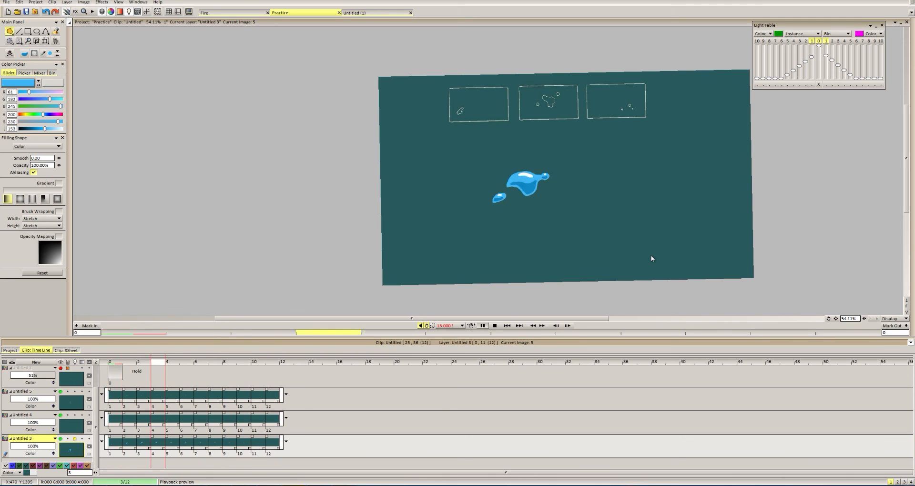
left_click(178, 382)
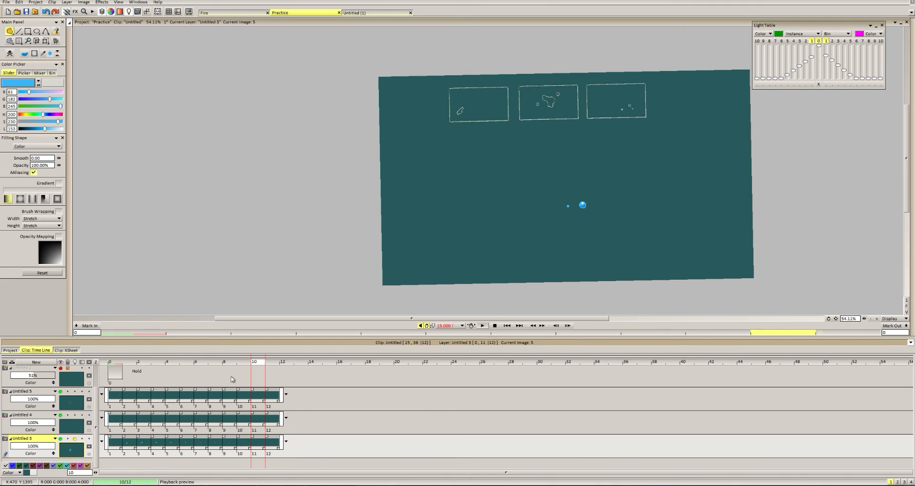
Set the playback rate to 24 fps and hide the shading layers Untitled 4 and Untitled 5.
left_click(462, 326)
left_click(465, 349)
left_click(61, 415)
left_click(61, 392)
Enlarge the timeline area and extend the first four images of layer Untitled 3 to two frames each.
left_click_drag(279, 339, 278, 302)
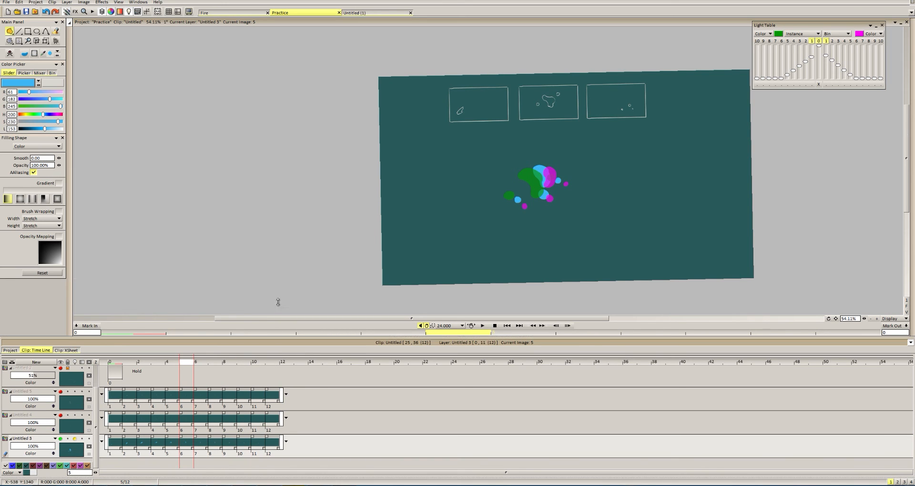
left_click_drag(194, 328, 174, 353)
left_click_drag(121, 437, 222, 439)
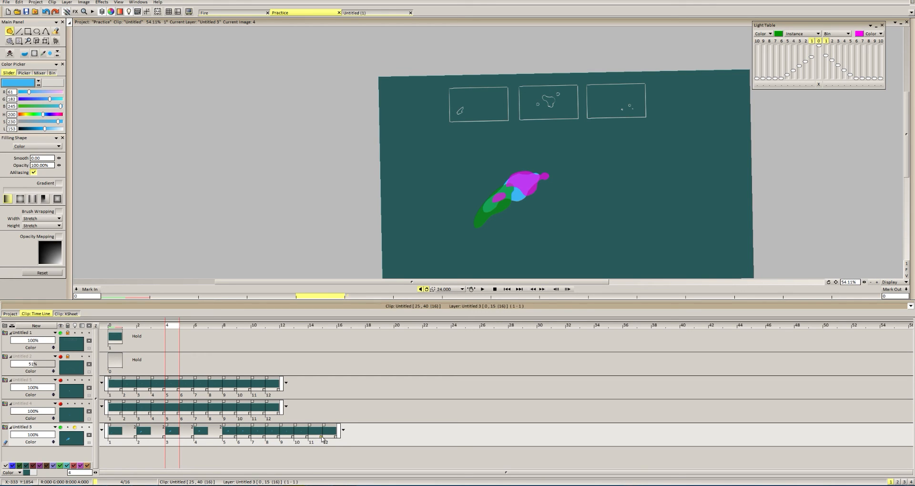
Extend images 6, 9, 10 and 11 of layer Untitled 3 to two frames each and preview the playback.
mouse_move(321, 437)
left_mouse_down()
mouse_move(335, 438)
mouse_move(307, 439)
left_mouse_up()
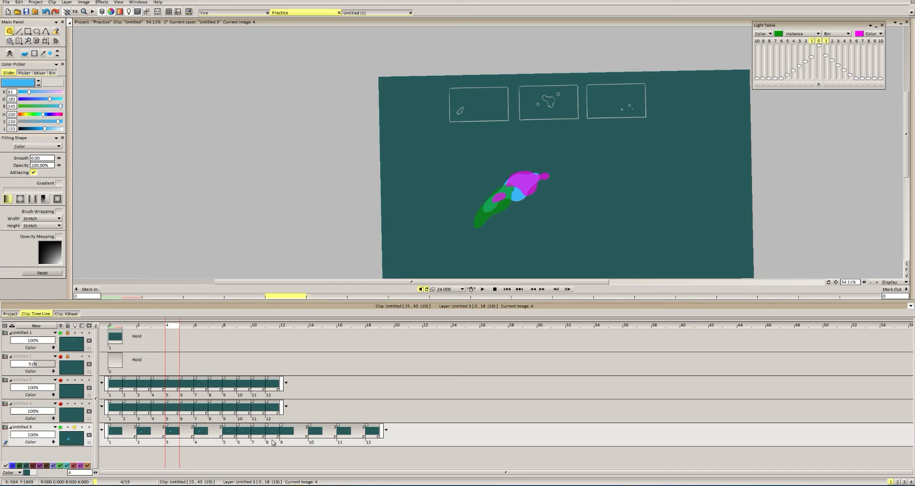
left_click_drag(251, 441, 260, 443)
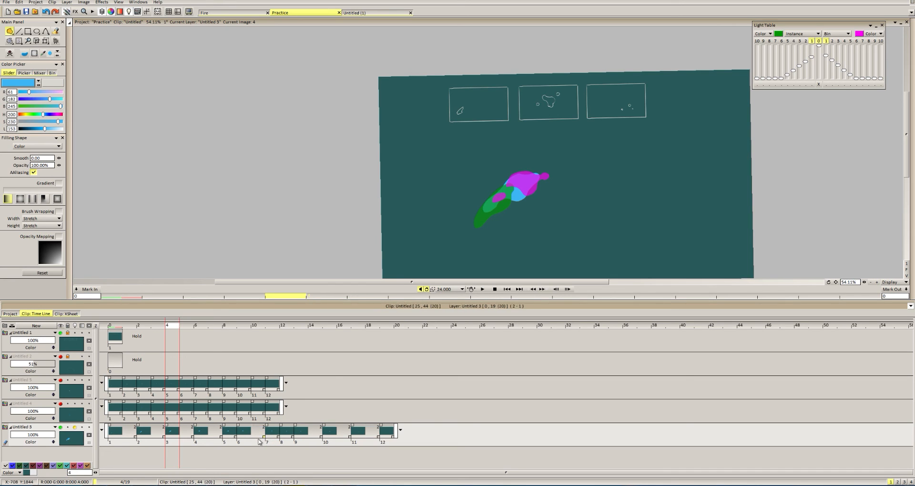
left_click(478, 290)
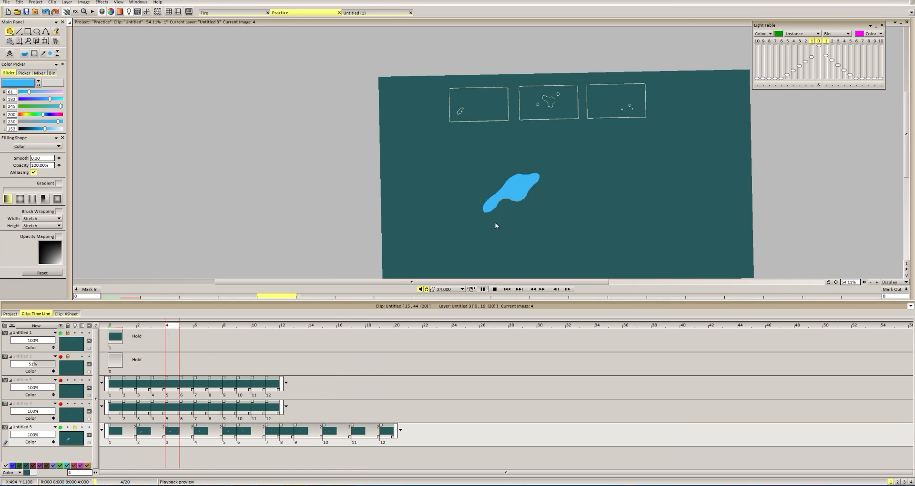
key("space")
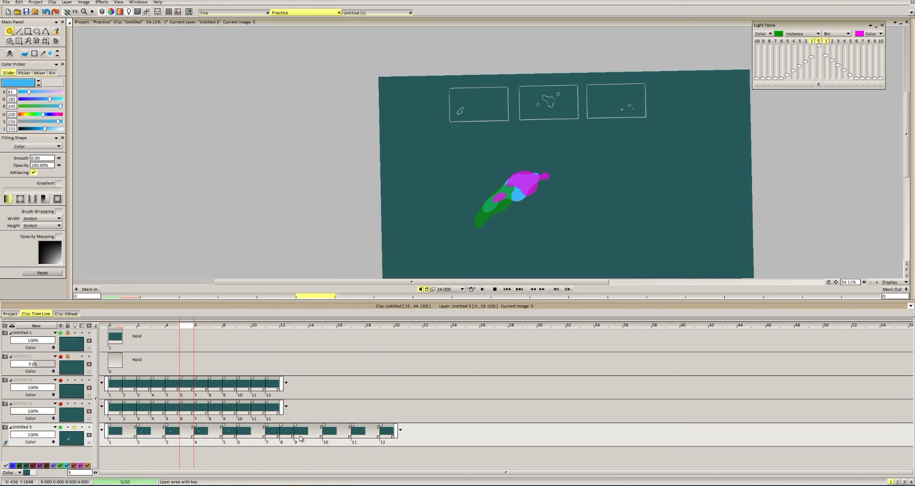
Extend Untitled 3's image 8 to two frames, return image 6 to a single frame and preview the playback.
left_click_drag(294, 437, 304, 444)
key("ctrl+z")
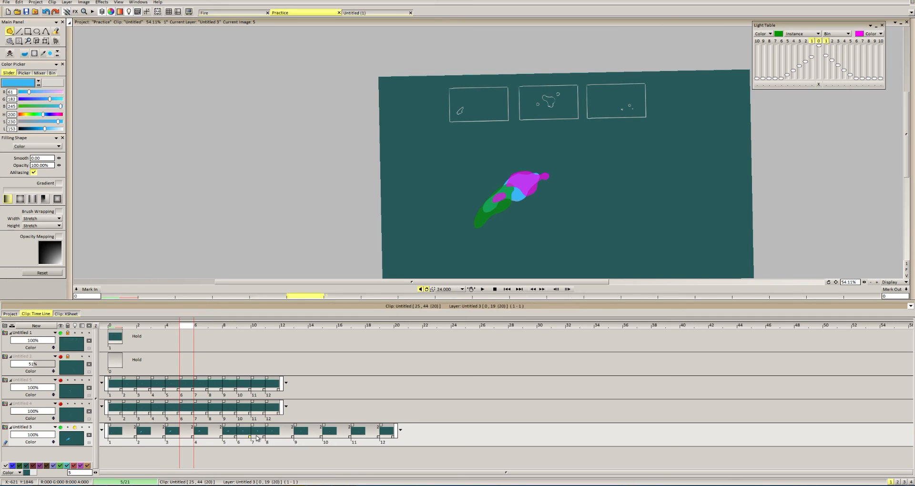
left_click(482, 289)
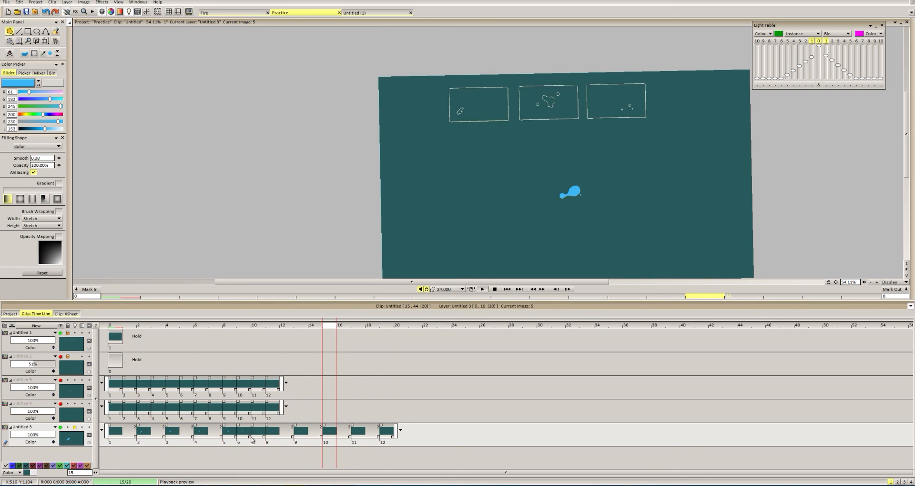
Shorten Untitled 3's image 4 to one frame, extend images 5 and 7 to two frames each and preview the timing.
left_click_drag(221, 436, 239, 443)
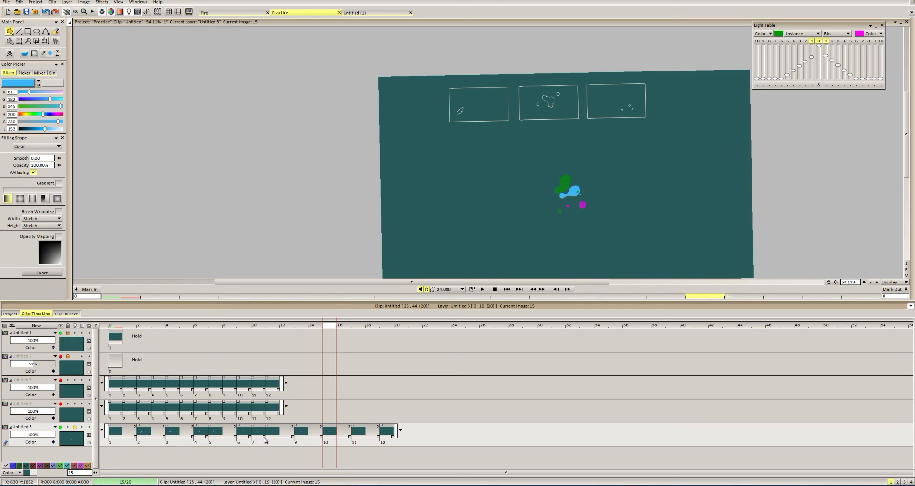
left_click_drag(266, 440, 280, 440)
left_click(482, 289)
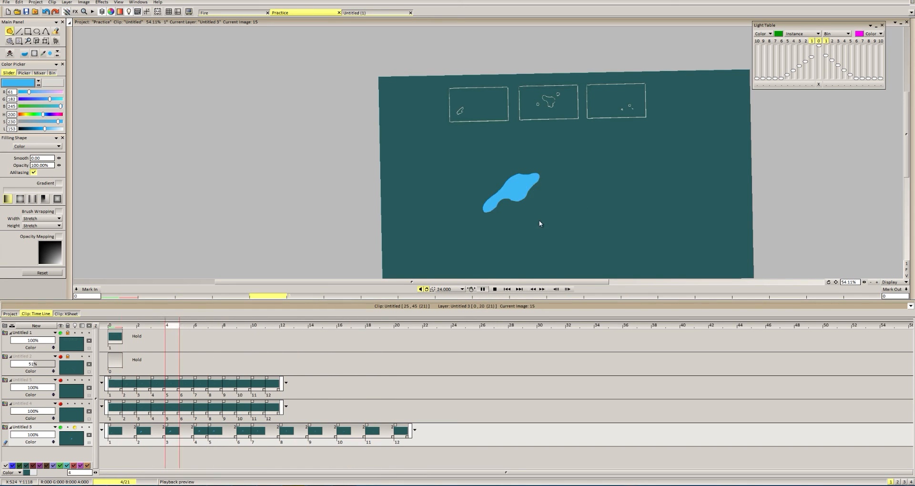
scroll(524, 200, "down", 2)
scroll(586, 226, "up", 2)
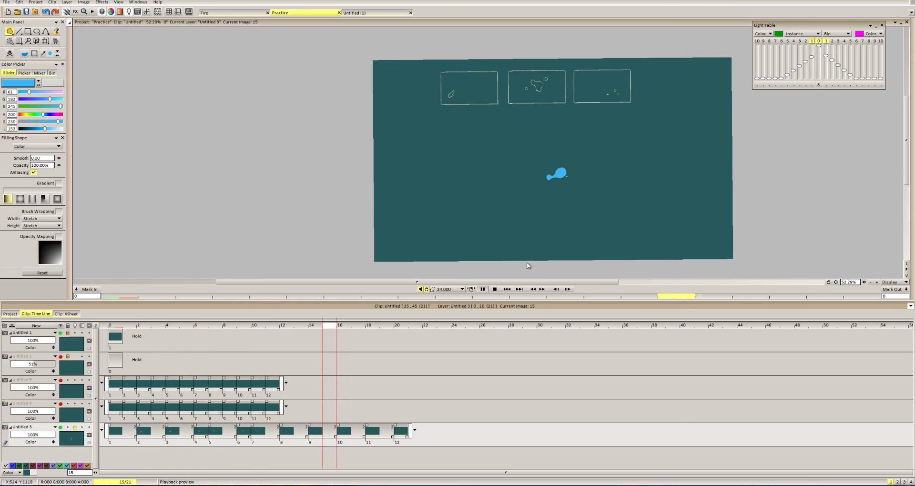
key("Return")
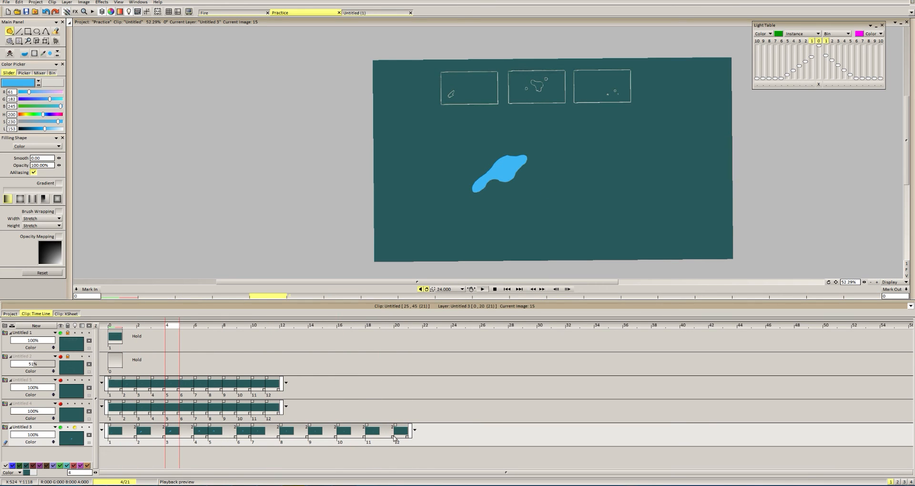
Shorten images 8 and 10 of layer Untitled 3 to one frame each and play back the animation.
left_click_drag(364, 437, 297, 441)
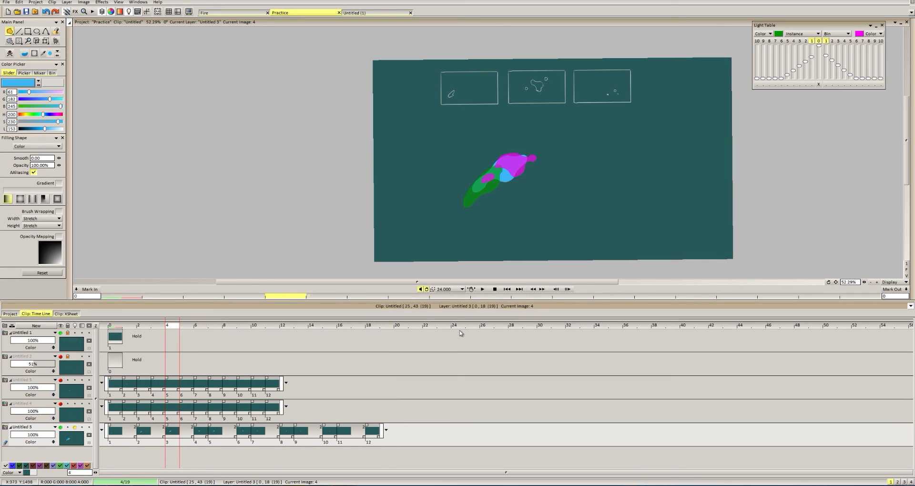
key("Return")
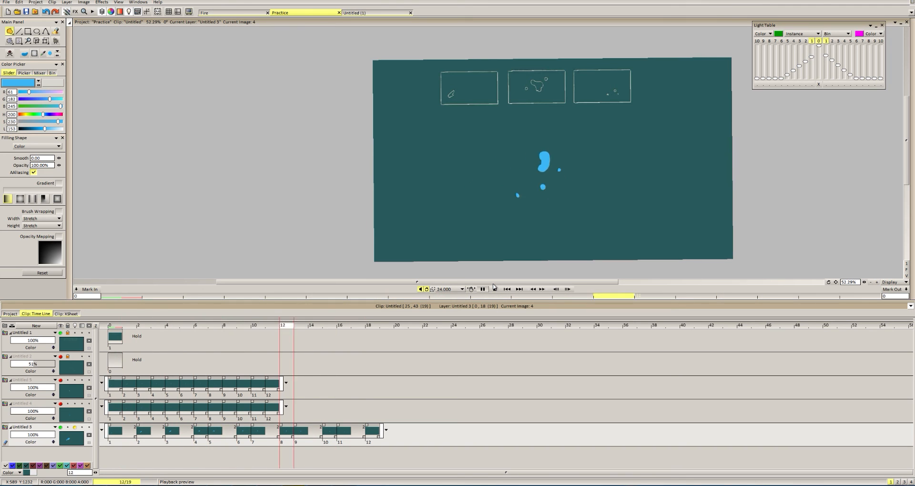
Try holding Untitled 3's image 4 for two frames, return it to one frame and compare the two playbacks.
left_click(202, 434)
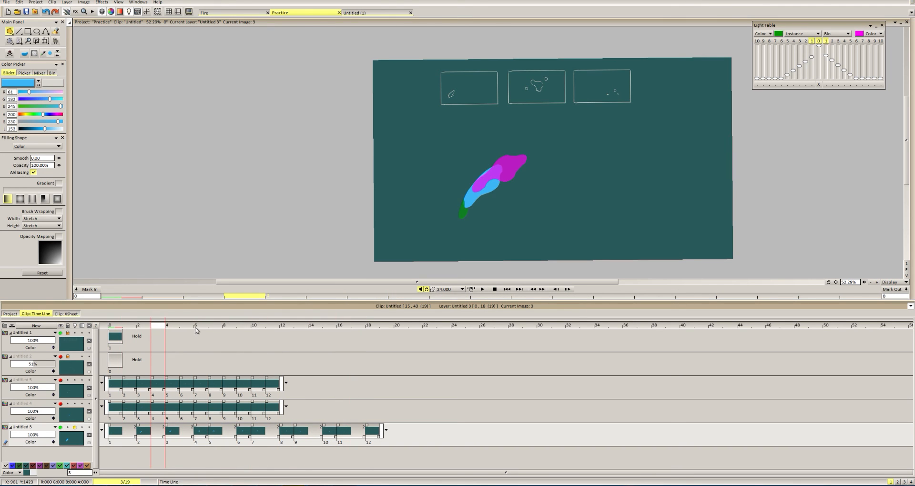
mouse_move(197, 330)
left_mouse_down()
mouse_move(212, 343)
mouse_move(208, 381)
left_mouse_up()
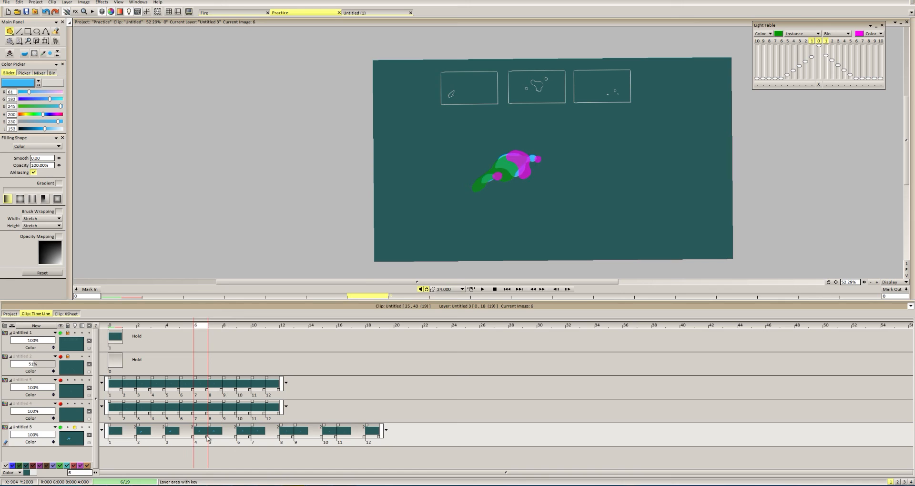
left_click_drag(207, 438, 214, 444)
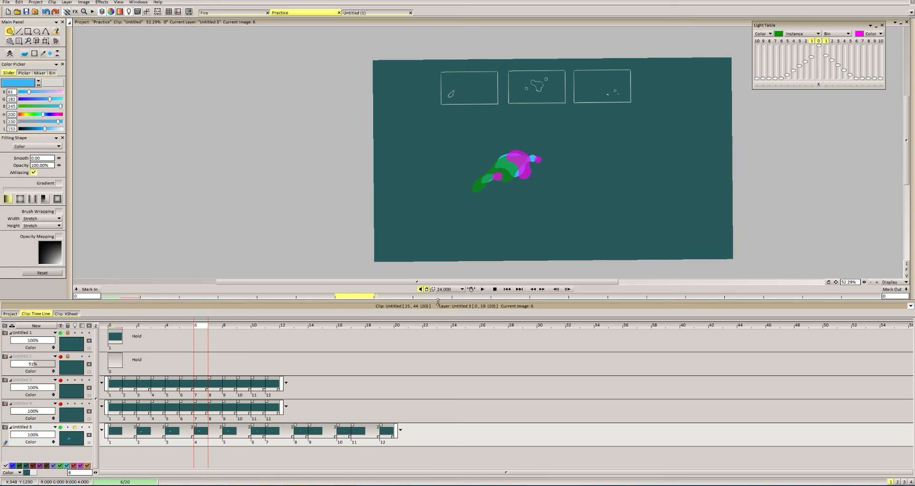
left_click(483, 289)
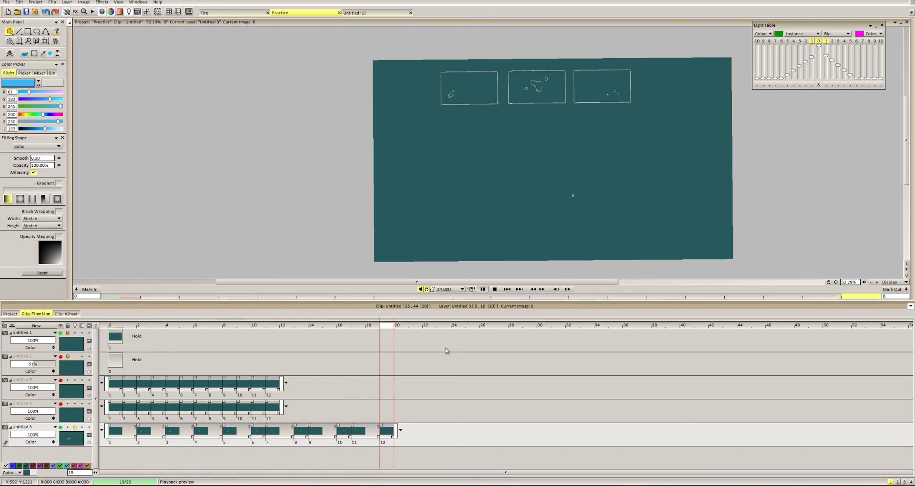
left_click_drag(224, 437, 210, 437)
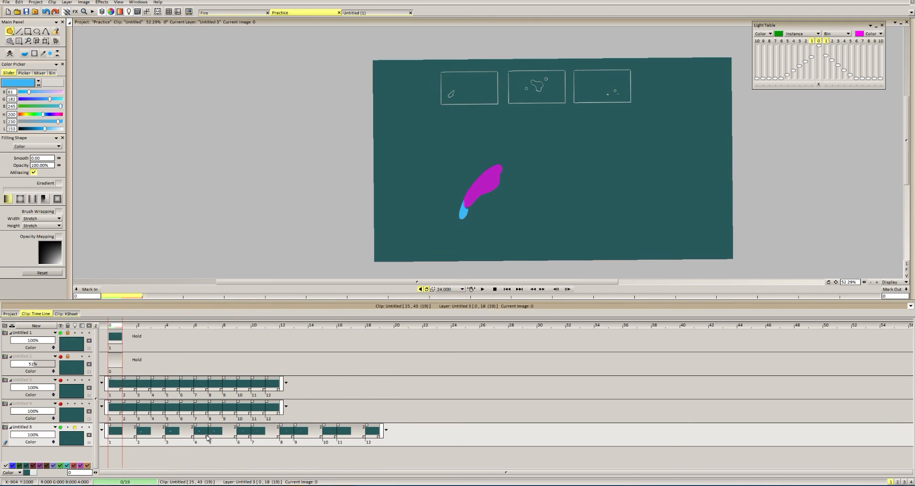
left_click(483, 290)
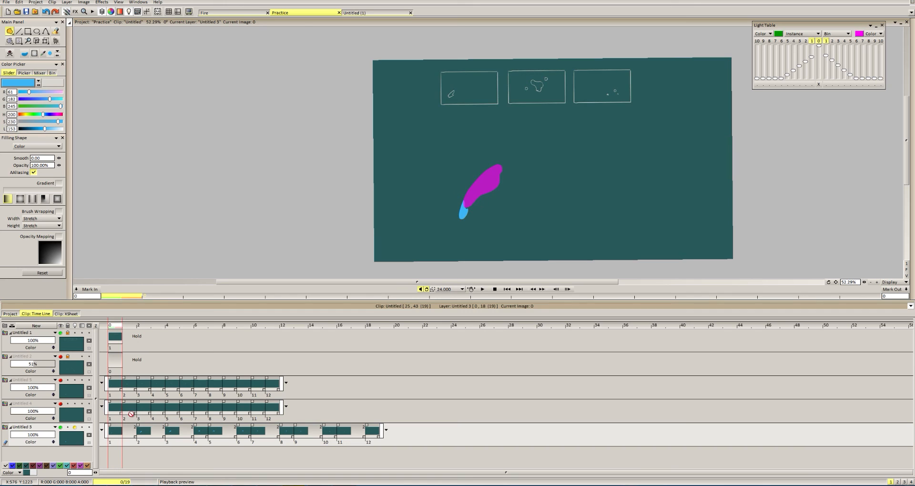
Match layer Untitled 4 to Untitled 3's timing by extending images 1, 2, 3, 5, 7, 9 and 11 to two frames each.
left_click_drag(121, 414, 193, 416)
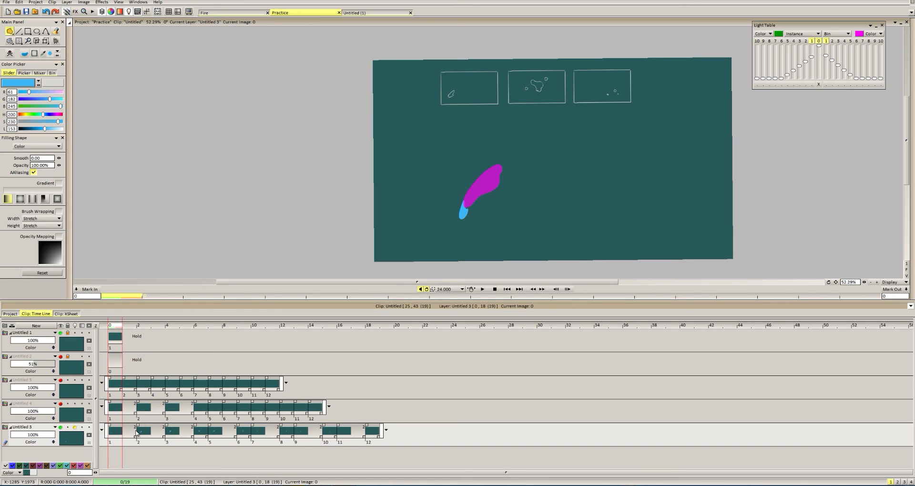
left_click(127, 434)
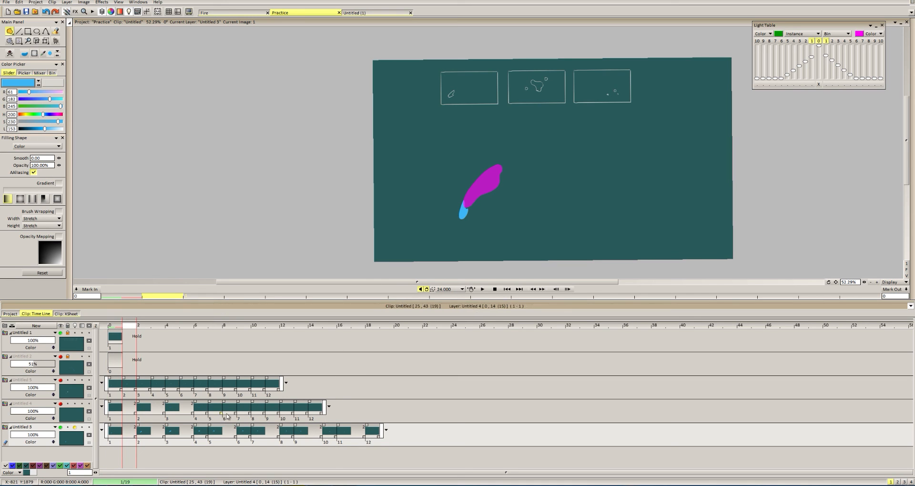
left_click_drag(222, 413, 235, 413)
left_click_drag(264, 413, 278, 413)
left_click_drag(307, 413, 321, 414)
left_click_drag(350, 413, 364, 413)
Extend images 1, 2, 3, 5, 7, 9 and 11 of layer Untitled 5 to two frames each to match Untitled 3.
left_click_drag(121, 389, 136, 389)
left_click_drag(150, 389, 278, 390)
left_click_drag(307, 389, 364, 390)
Show the shading layers Untitled 4 and Untitled 5 again and preview the full water animation at 24 fps.
scroll(475, 208, "down", 2)
key("Return")
key("Return")
left_click(60, 404)
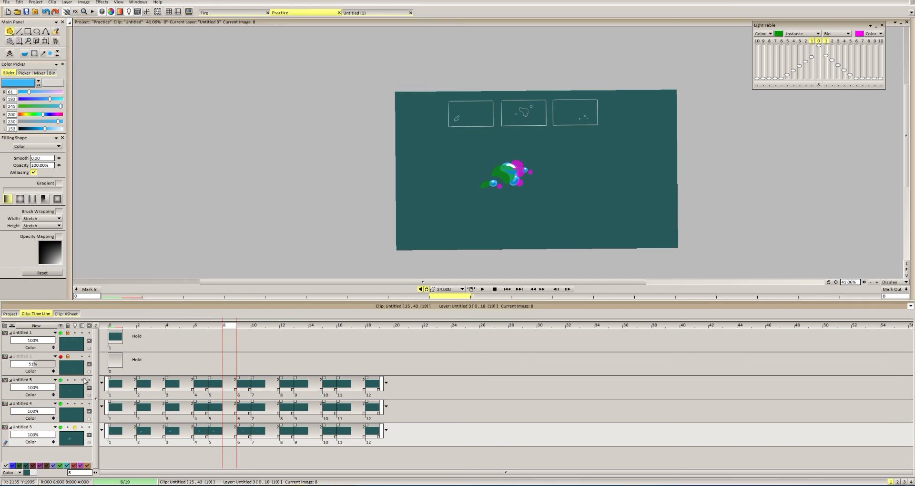
left_click(482, 289)
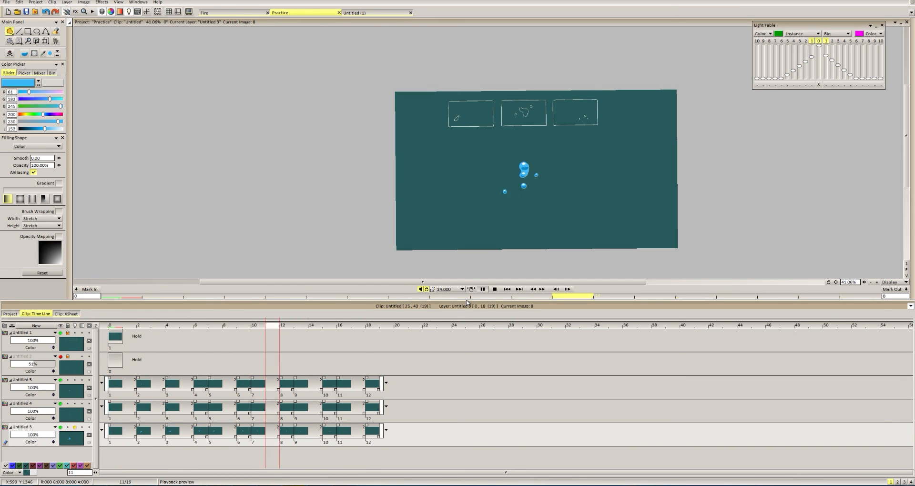